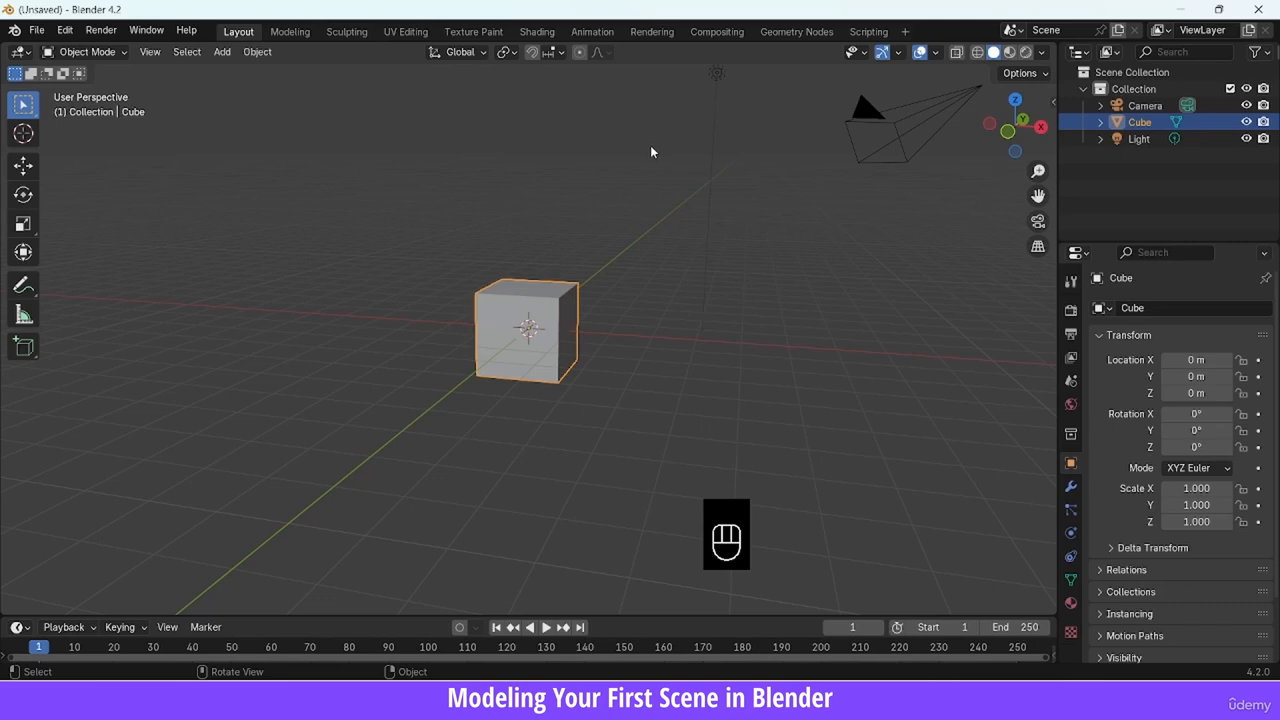
# Delete all the default scene objects: the camera, the cube and the light
pyautogui.click(581, 187)
pyautogui.press('a')
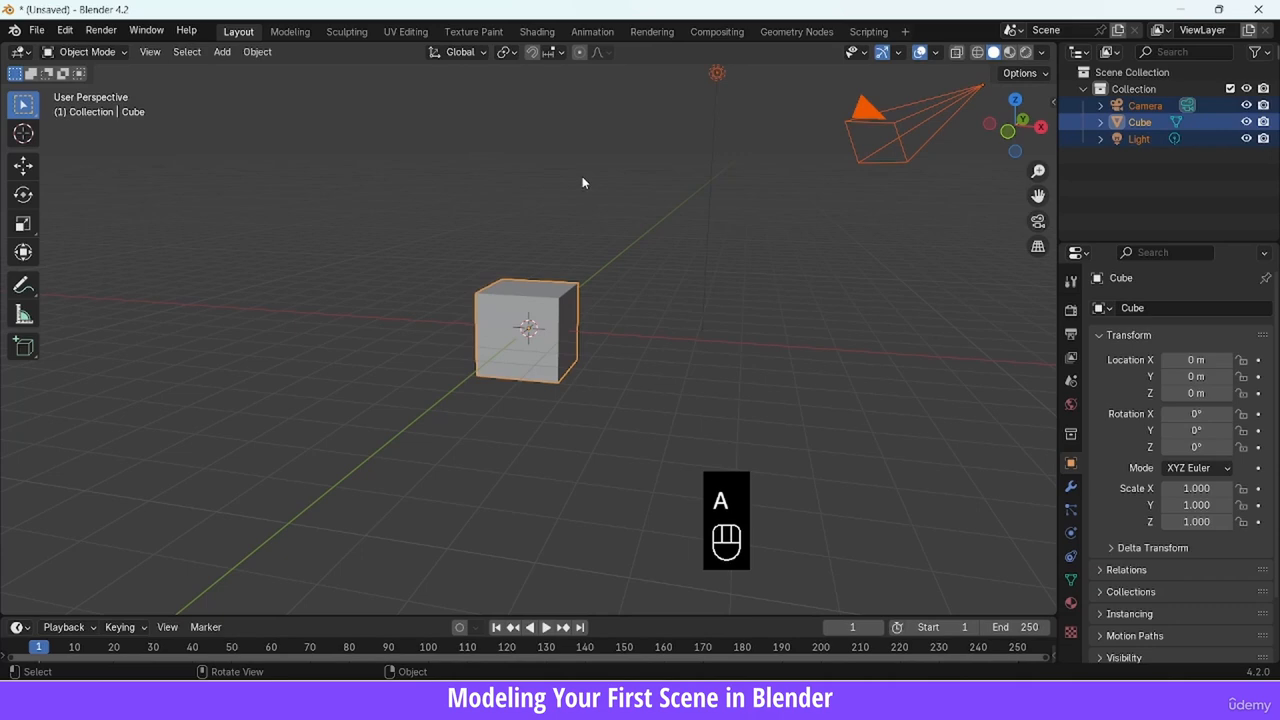
pyautogui.press('x')
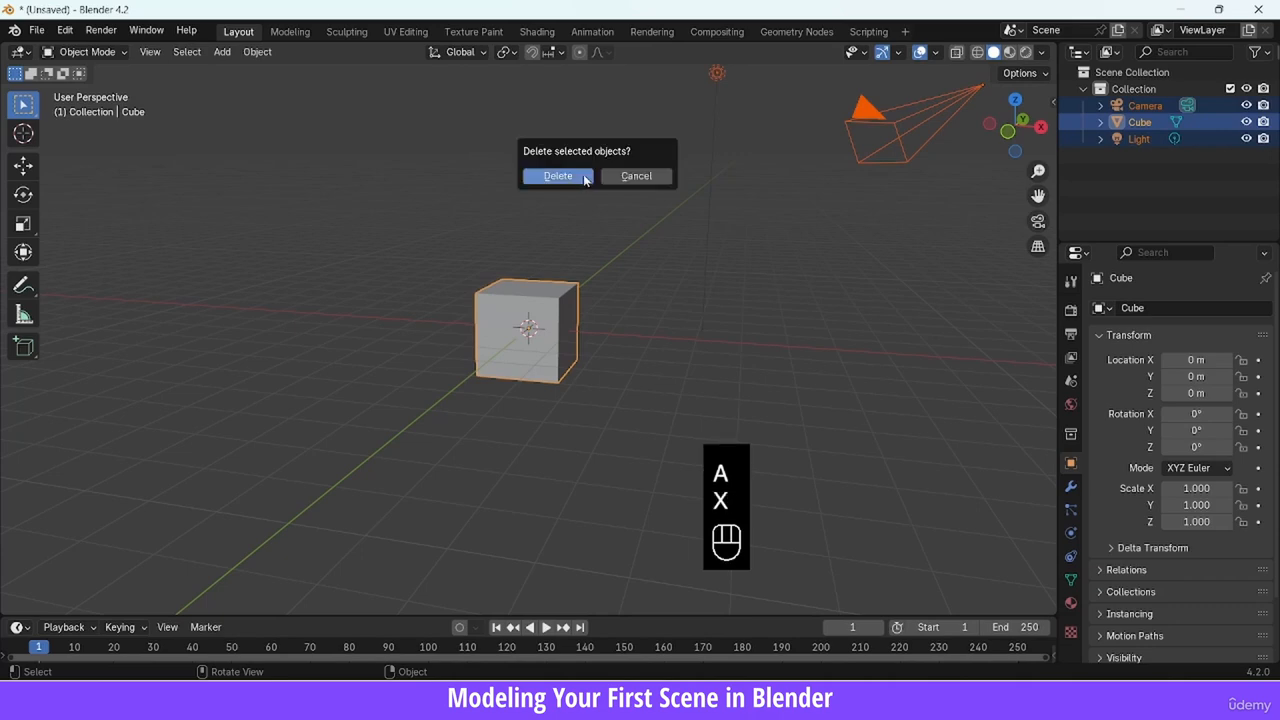
pyautogui.click(586, 178)
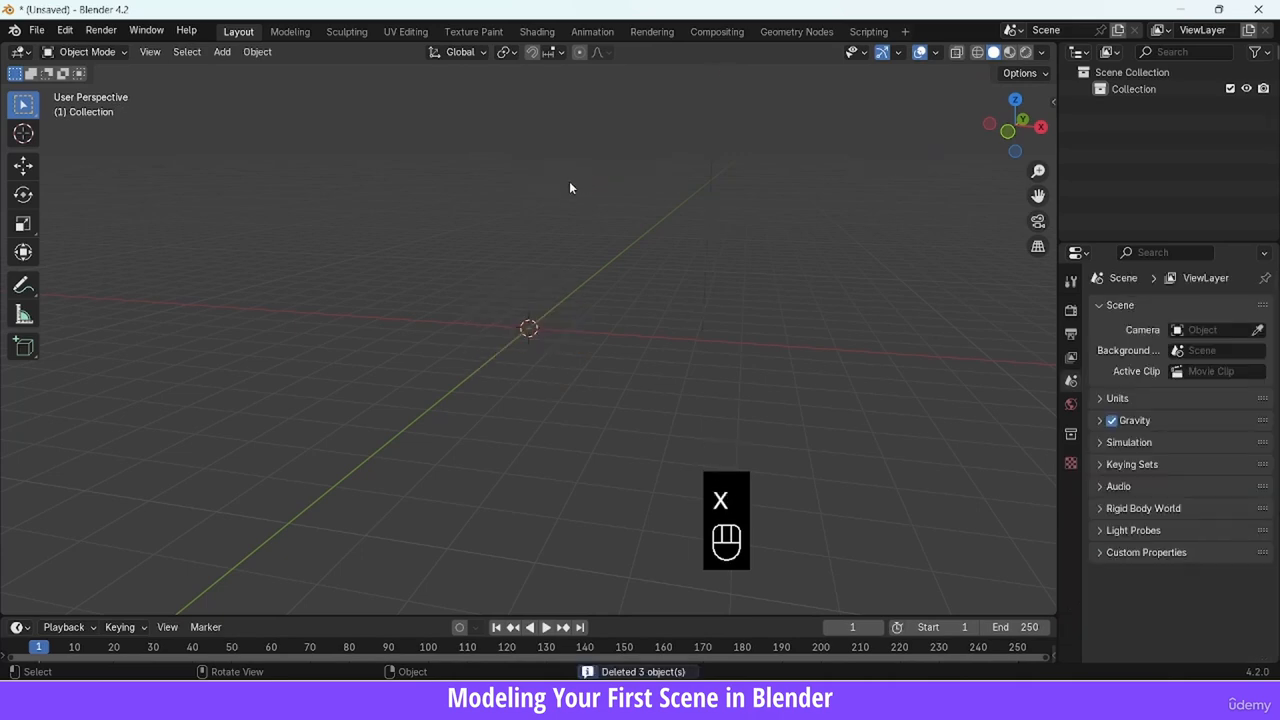
# In front view, add a UV sphere and move it to about X 1.58 m, Z 2.36 m
pyautogui.press('KP_1')
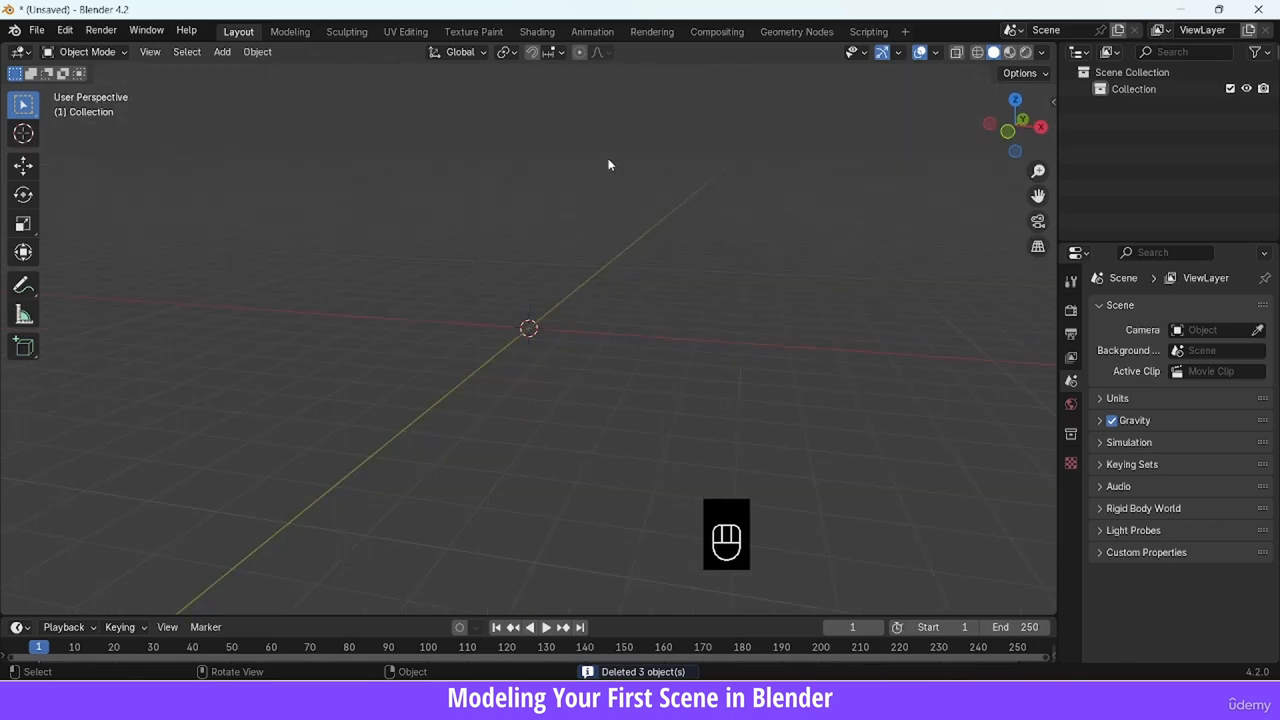
pyautogui.press('KP_1')
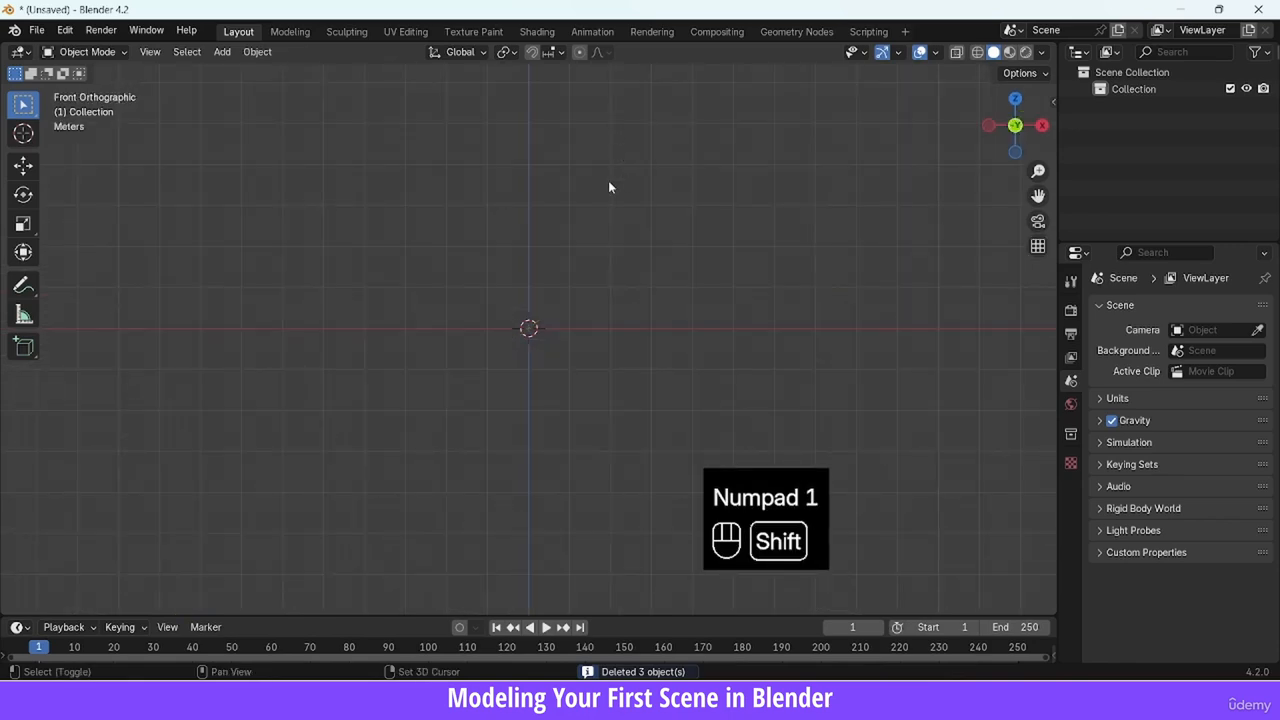
pyautogui.hotkey('shift', 'a')
pyautogui.moveTo(612, 183)
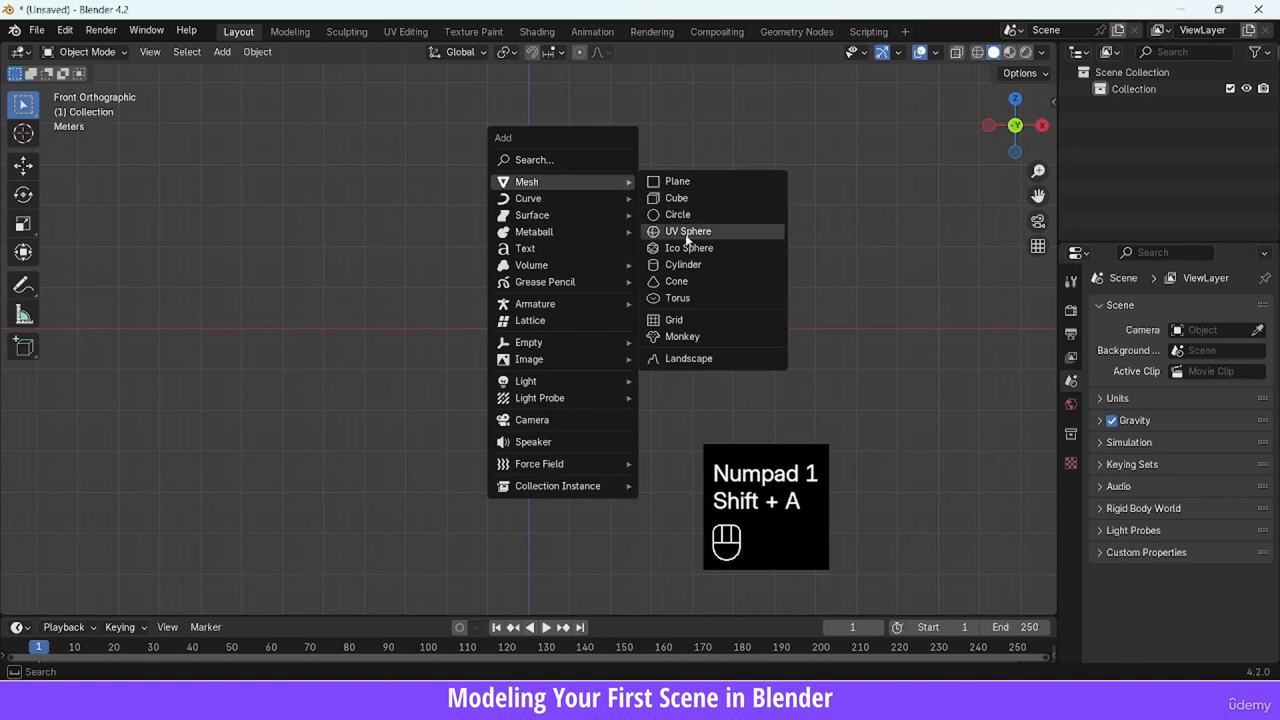
pyautogui.click(686, 232)
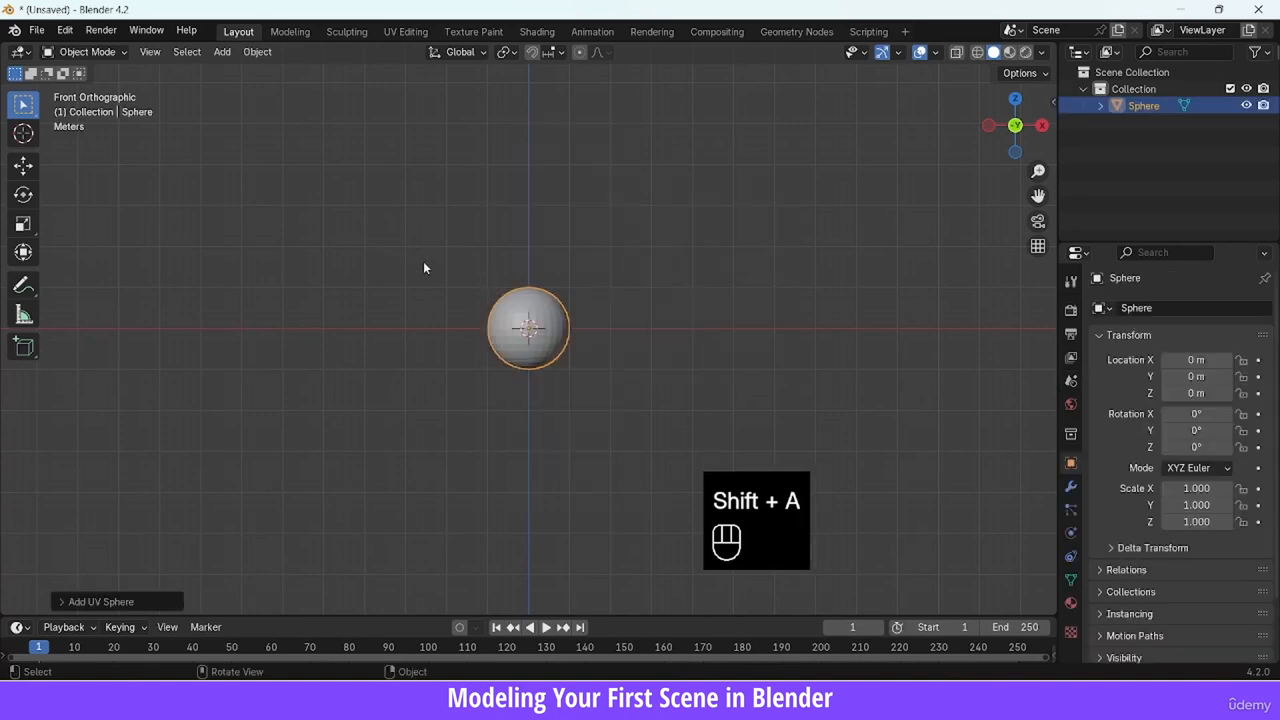
pyautogui.click(23, 166)
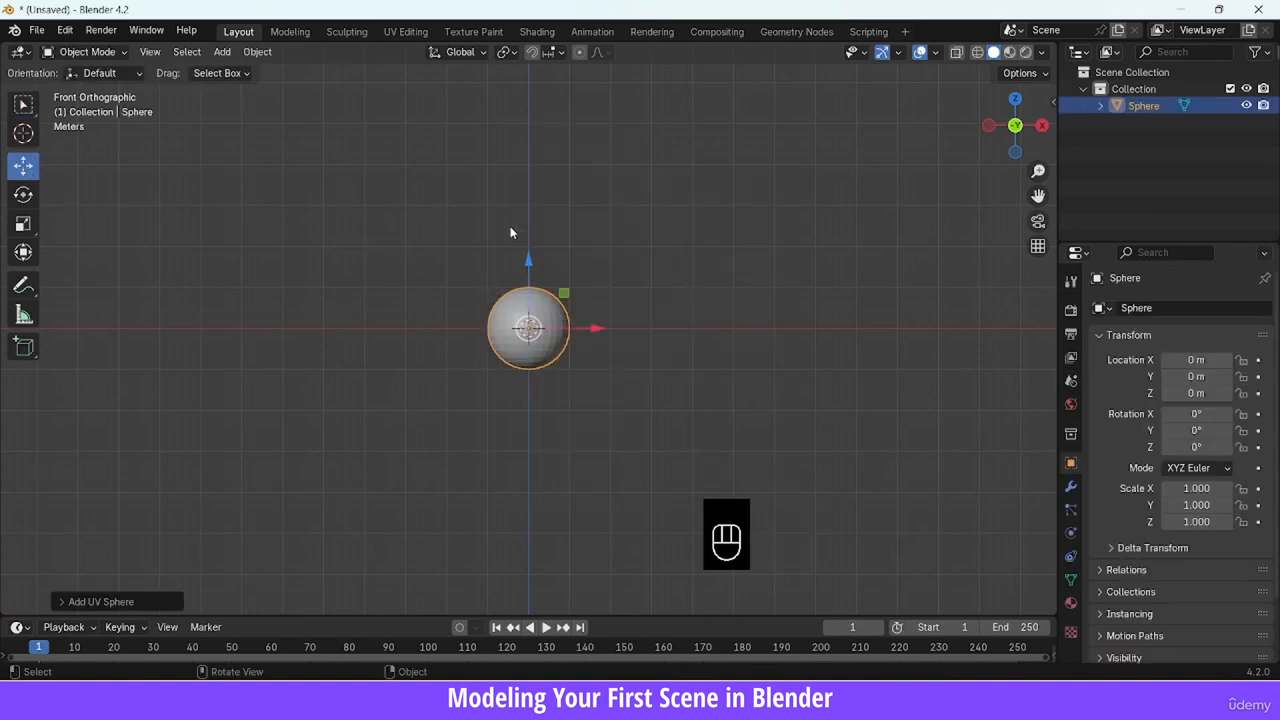
pyautogui.moveTo(530, 295); pyautogui.dragTo(663, 226)
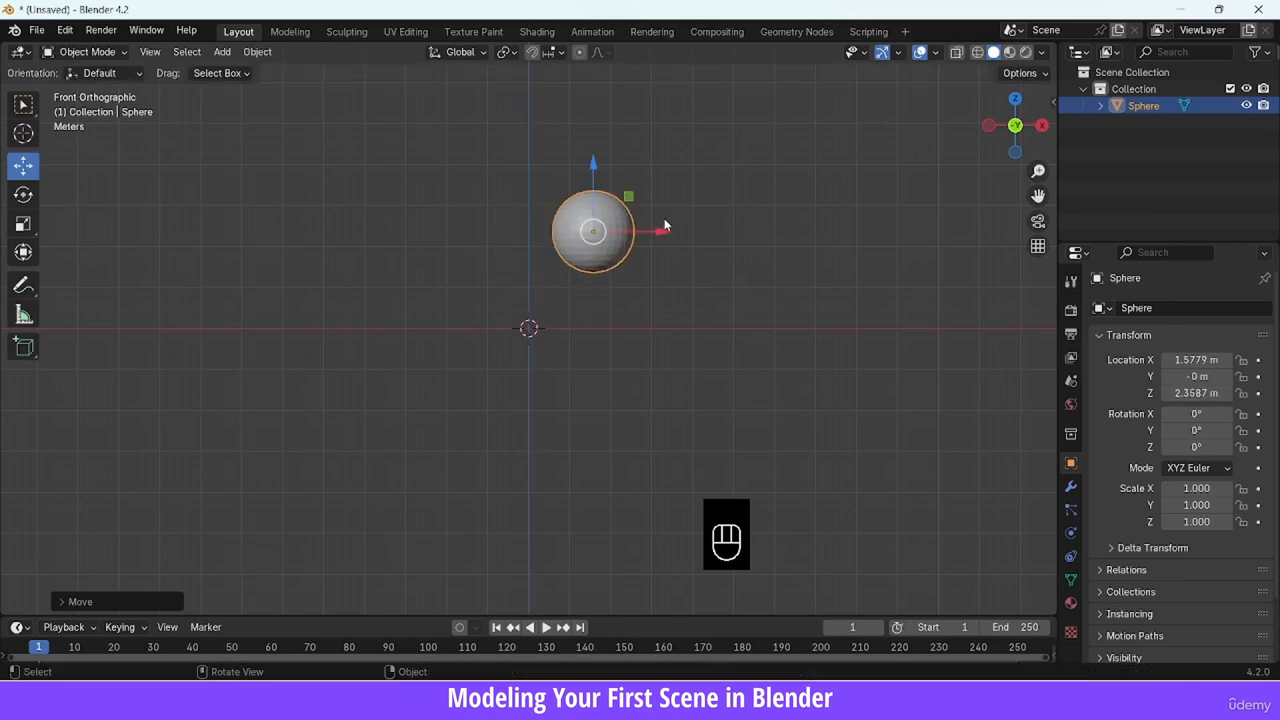
# Duplicate the sphere to about X 0.29 m, Z 1.66 m and scale the copy down to about 0.72
pyautogui.hotkey('shift', 'd')
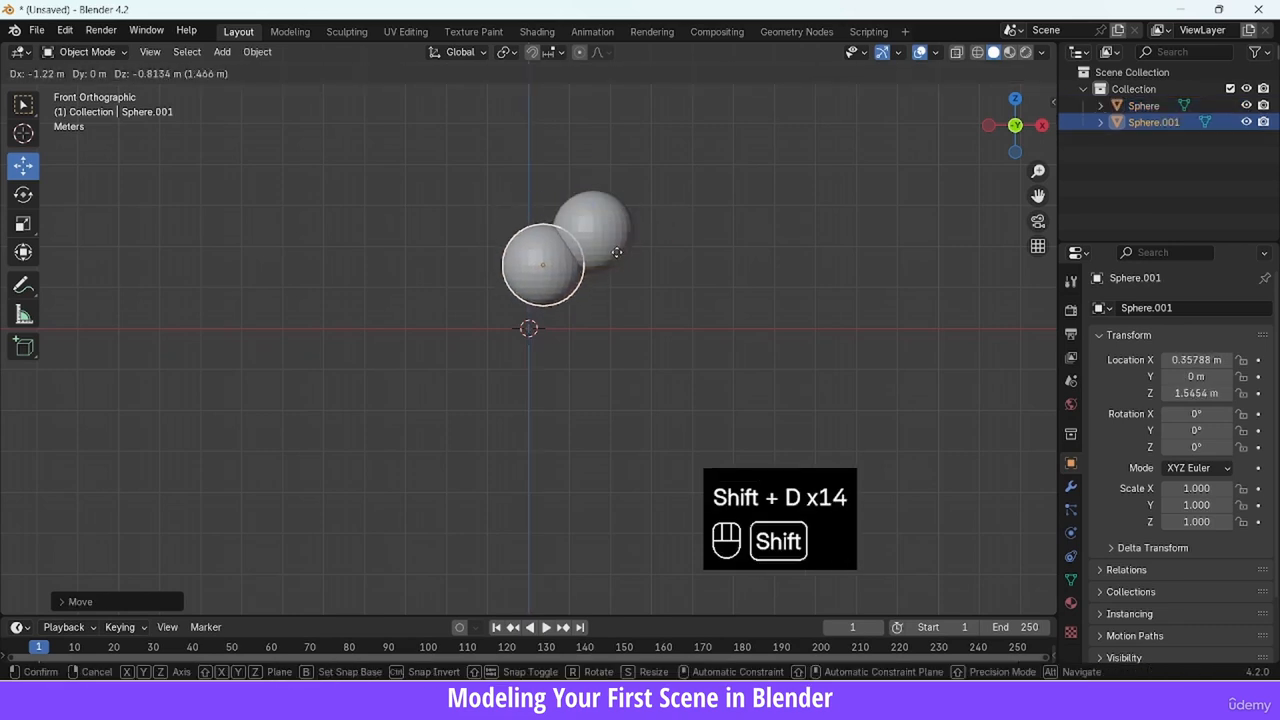
pyautogui.click(613, 248)
pyautogui.press('s')
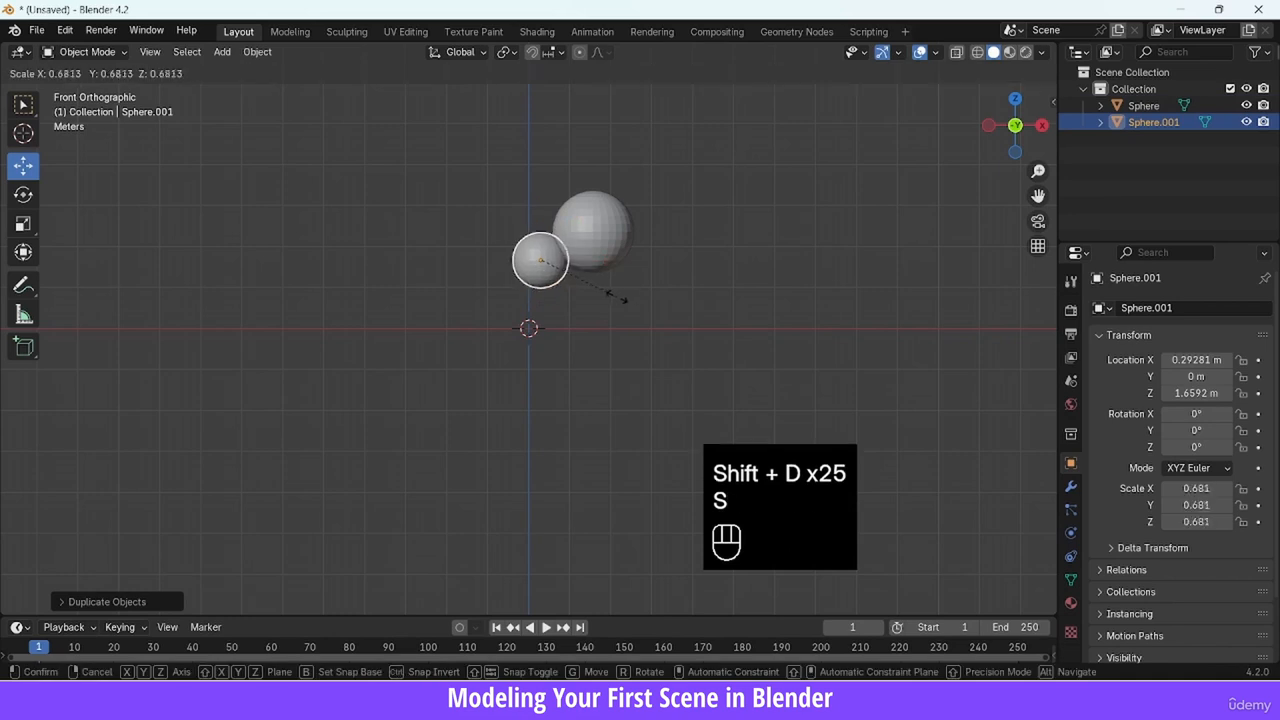
pyautogui.click(622, 302)
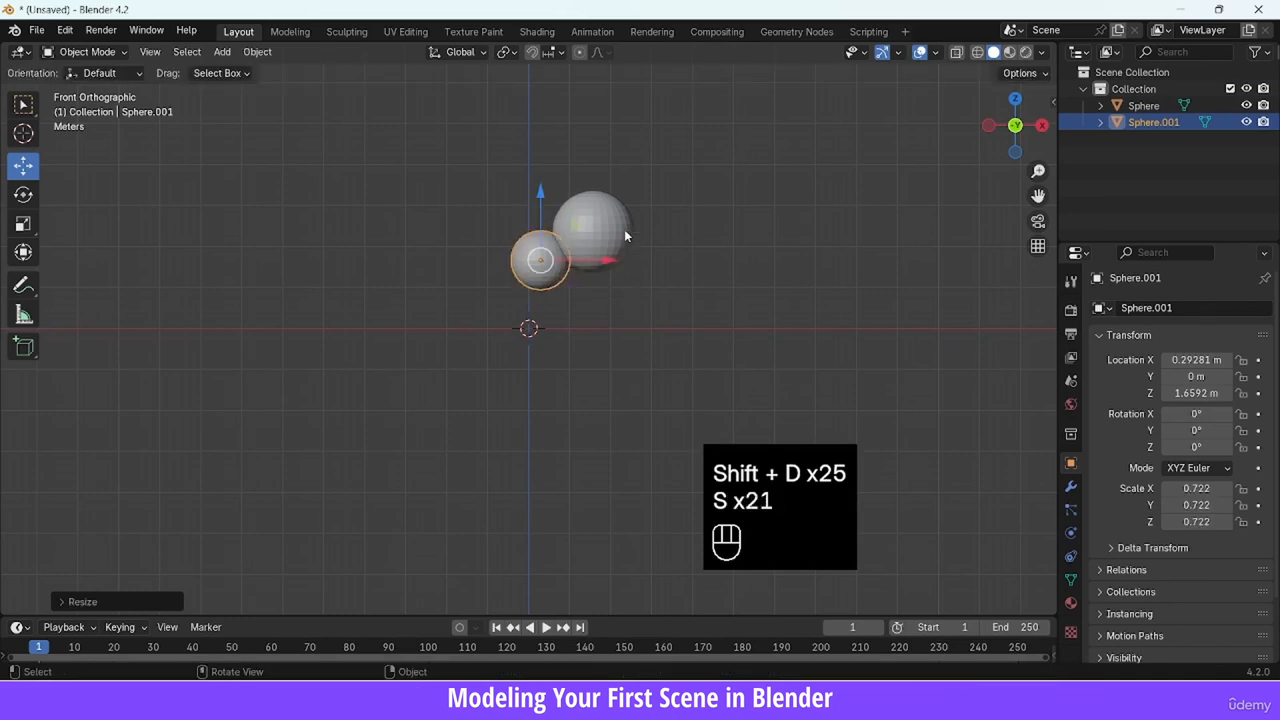
# Duplicate the large sphere, shrink the copy to about 0.27 and place it at about X 2.16 m, Y -0.88 m, Z 2.51 m
pyautogui.click(624, 231)
pyautogui.press('KP_3')
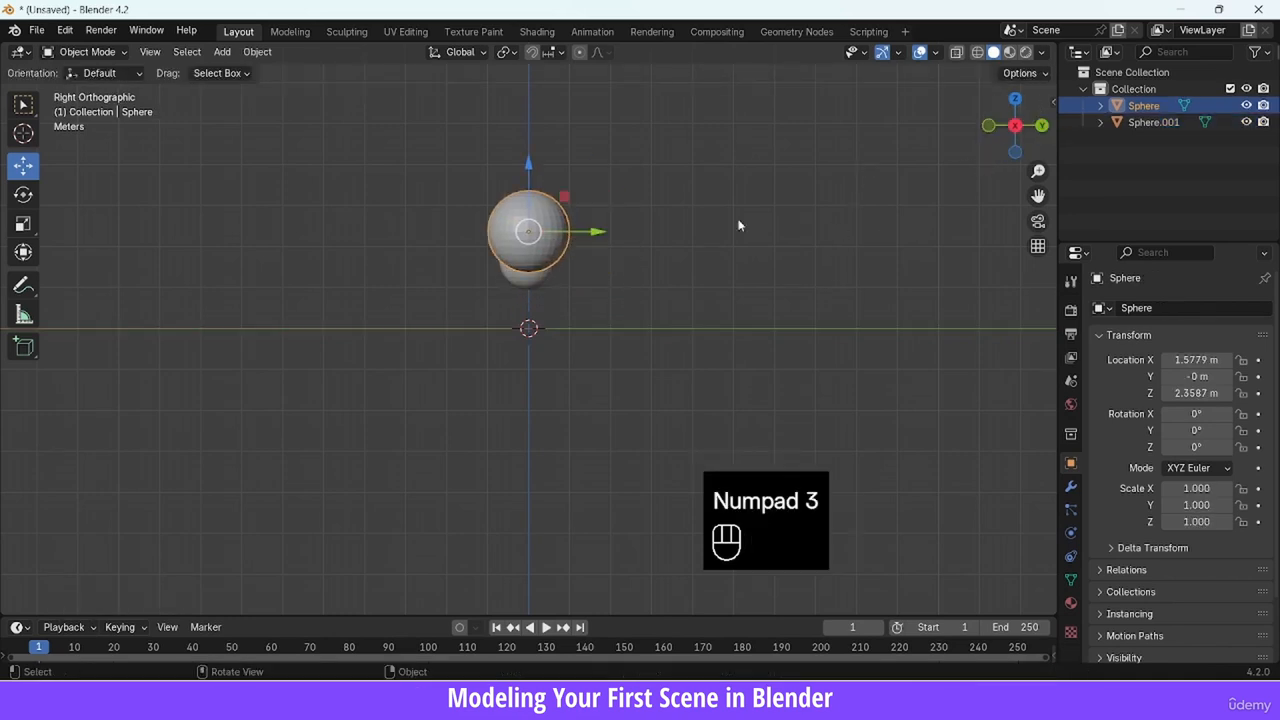
pyautogui.hotkey('shift', 'd')
pyautogui.click(600, 221)
pyautogui.press('s')
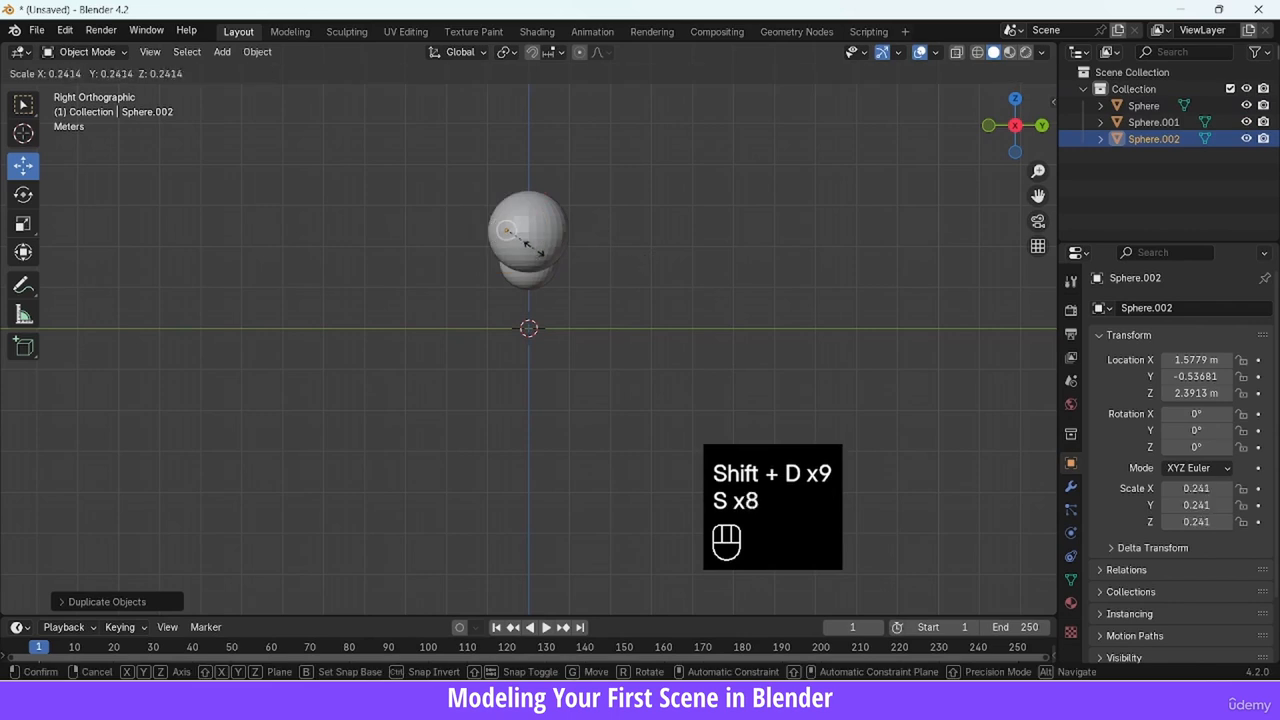
pyautogui.click(540, 251)
pyautogui.moveTo(563, 228); pyautogui.dragTo(501, 194)
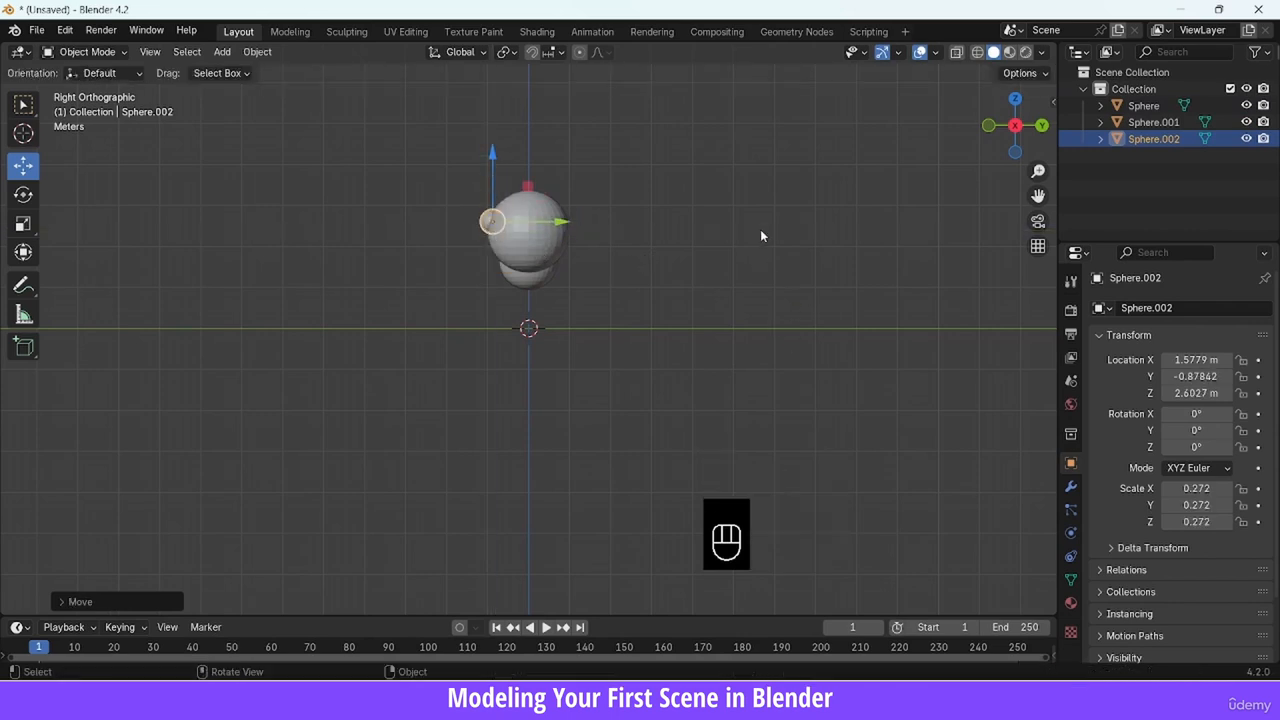
pyautogui.press('KP_1')
pyautogui.scroll(3, 925, 128)
pyautogui.moveTo(692, 165); pyautogui.dragTo(667, 135)
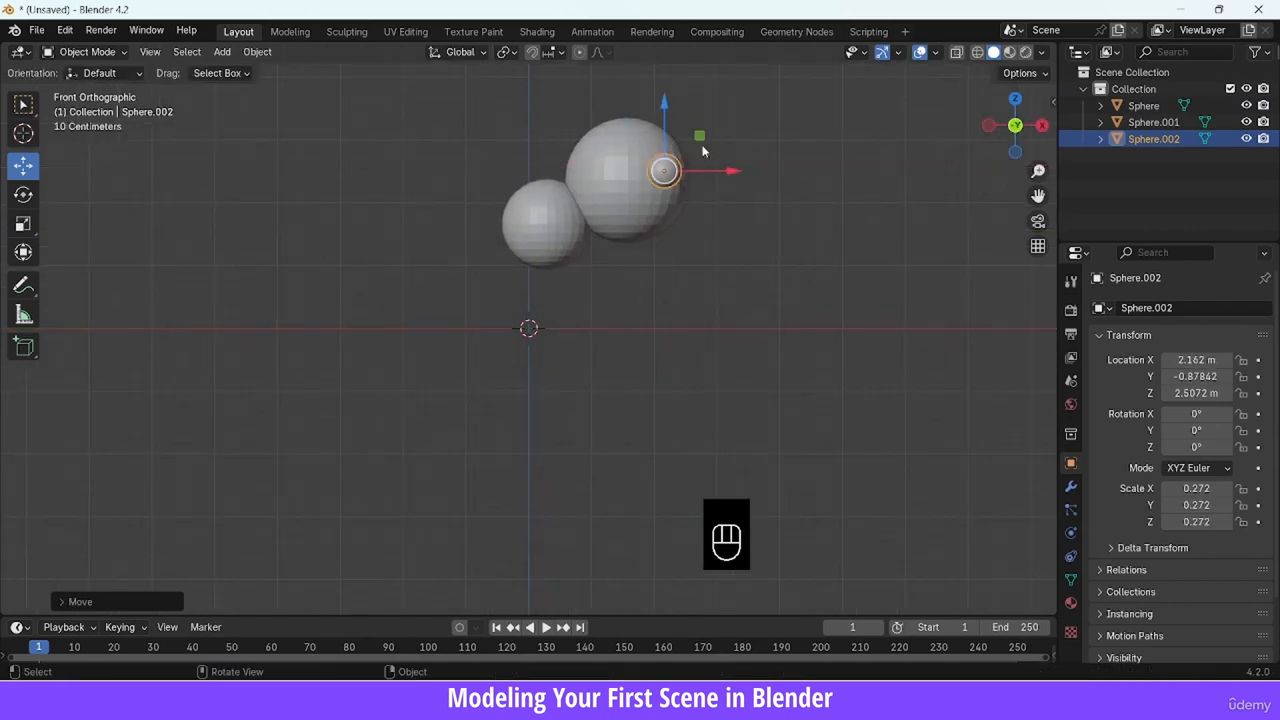
# Duplicate the small front sphere and place the copy beside it at about X 1.17 m, Z 2.53 m
pyautogui.hotkey('shift', 'd')
pyautogui.click(757, 172)
pyautogui.moveTo(727, 172); pyautogui.dragTo(657, 174)
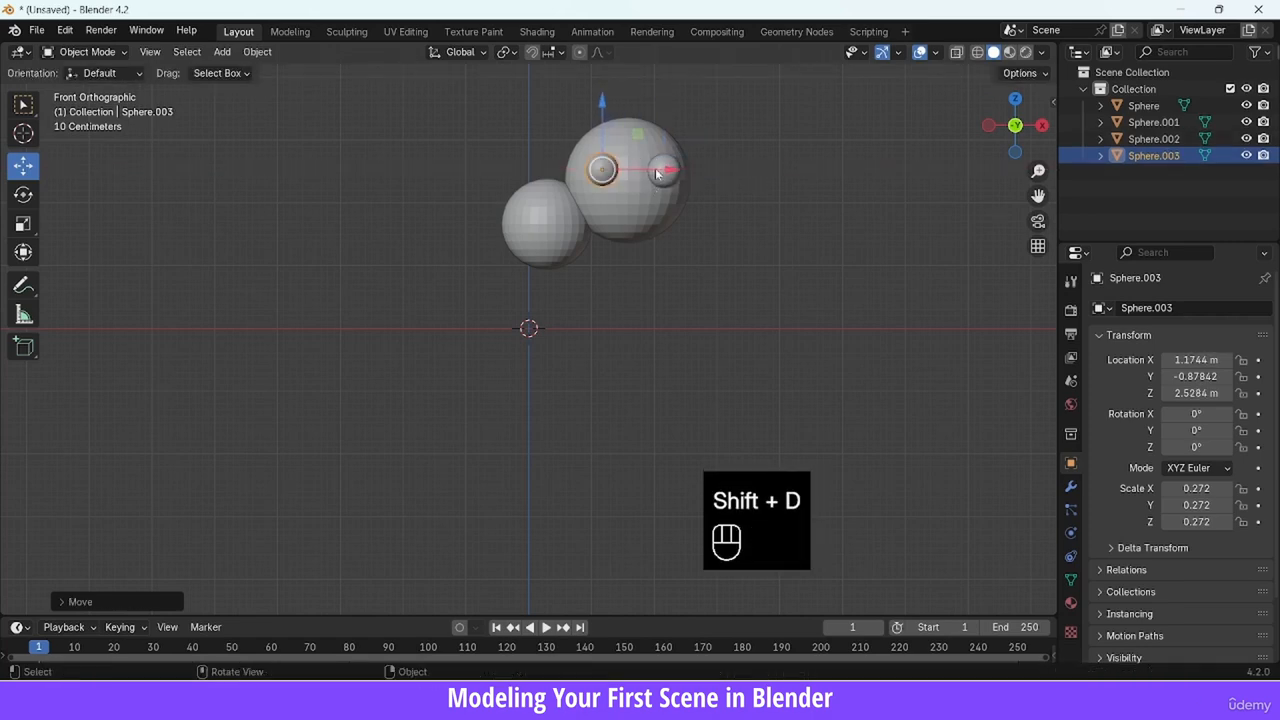
pyautogui.click(856, 121)
pyautogui.moveTo(856, 121); pyautogui.dragTo(854, 223, button='middle')
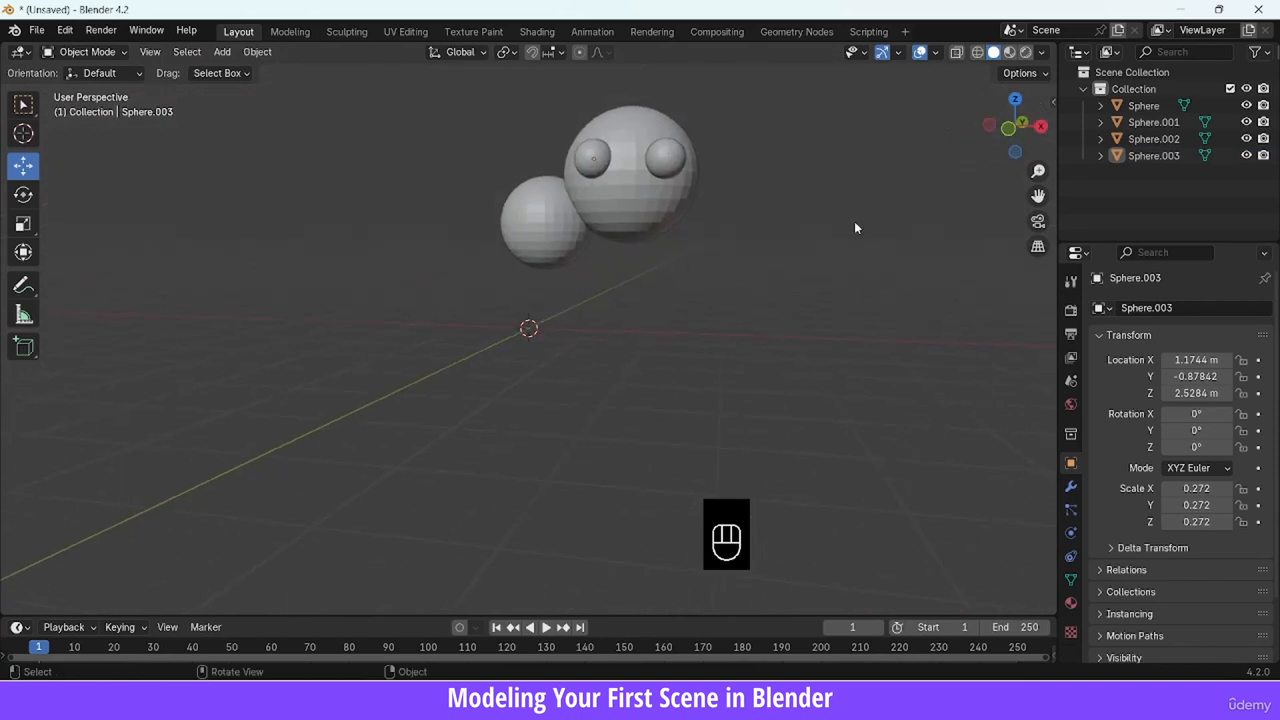
# Add a cylinder at the origin and rotate it 90° about the X axis
pyautogui.press('KP_1')
pyautogui.hotkey('shift', 'a')
pyautogui.moveTo(761, 166)
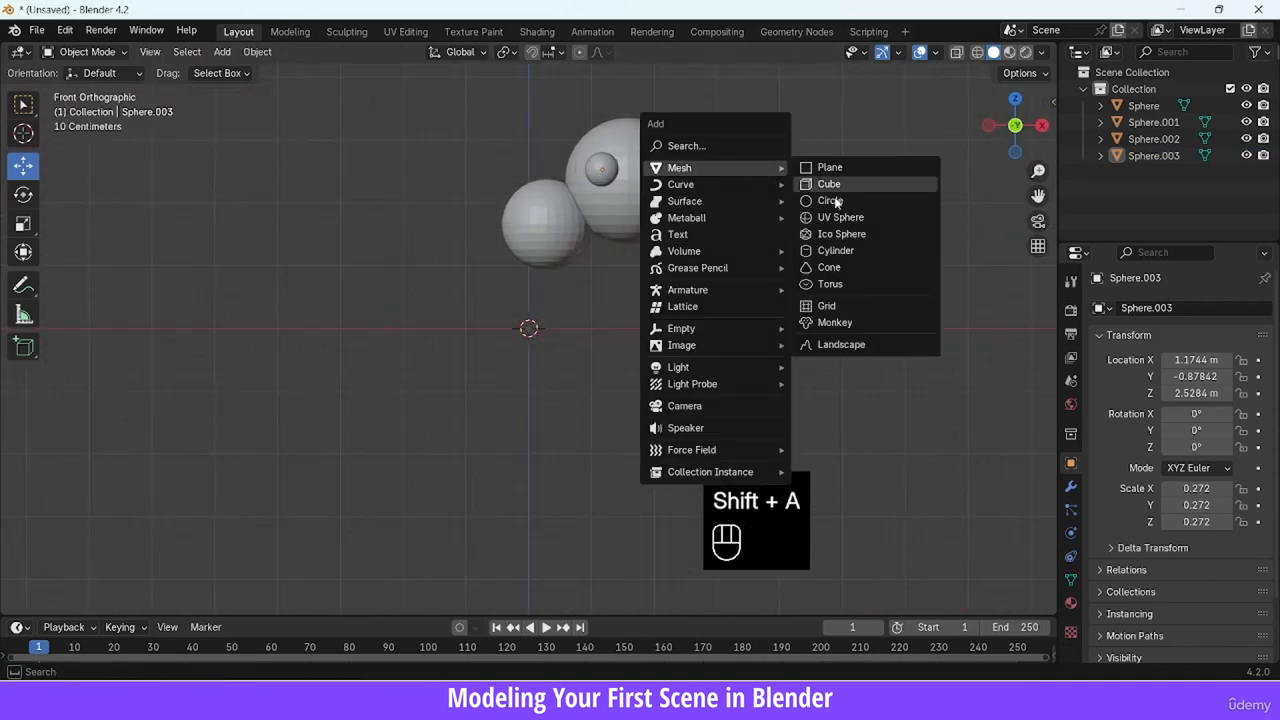
pyautogui.click(848, 252)
pyautogui.press('r')
pyautogui.press('x')
pyautogui.press('9')
pyautogui.press('0')
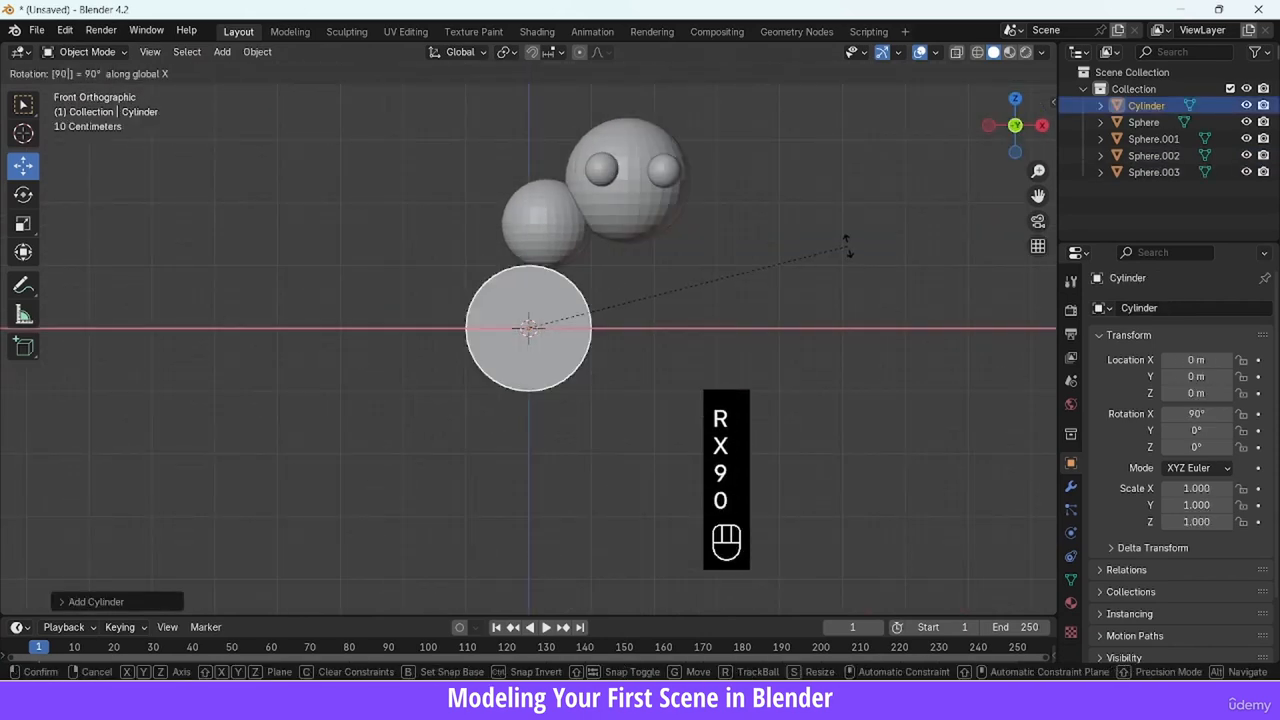
pyautogui.click(842, 256)
# Scale the cylinder to about 0.38 and move it to the large sphere's front at about X 1.64 m, Y -1 m, Z 2.19 m
pyautogui.press('s')
pyautogui.click(562, 329)
pyautogui.press('s')
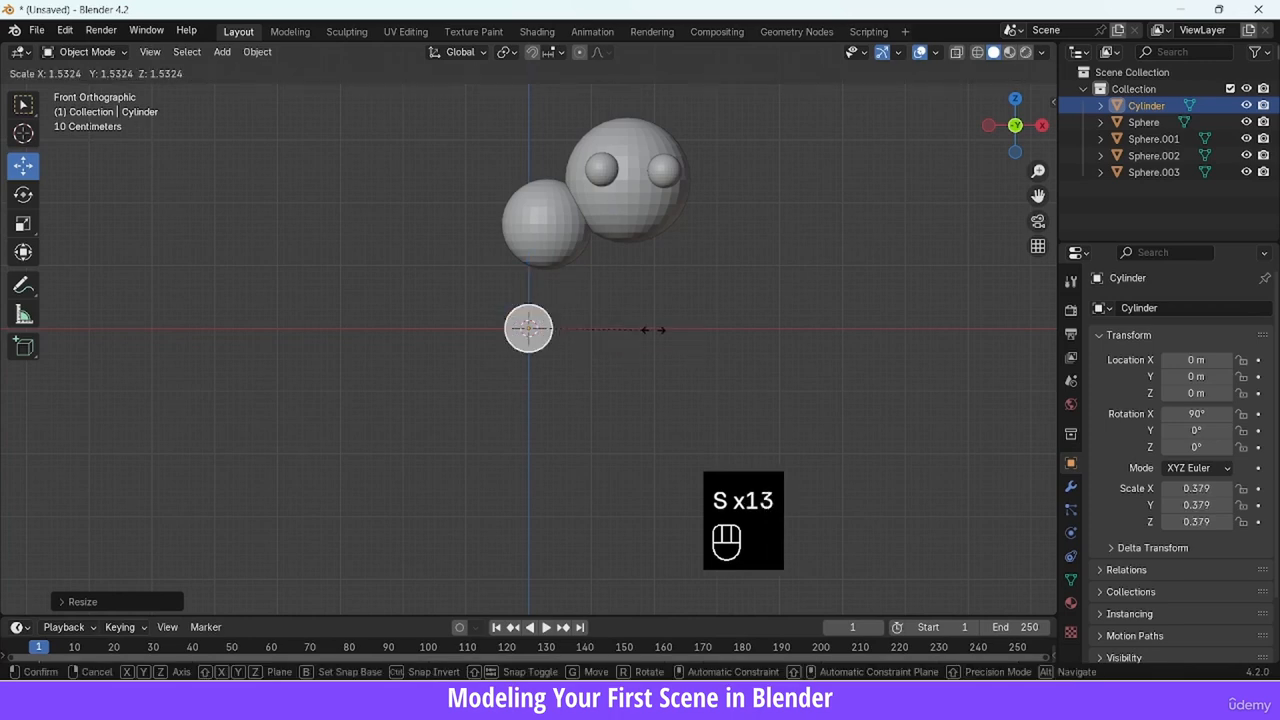
pyautogui.click(652, 329)
pyautogui.moveTo(598, 328); pyautogui.dragTo(695, 328)
pyautogui.moveTo(628, 292); pyautogui.dragTo(527, 203)
pyautogui.press('KP_3')
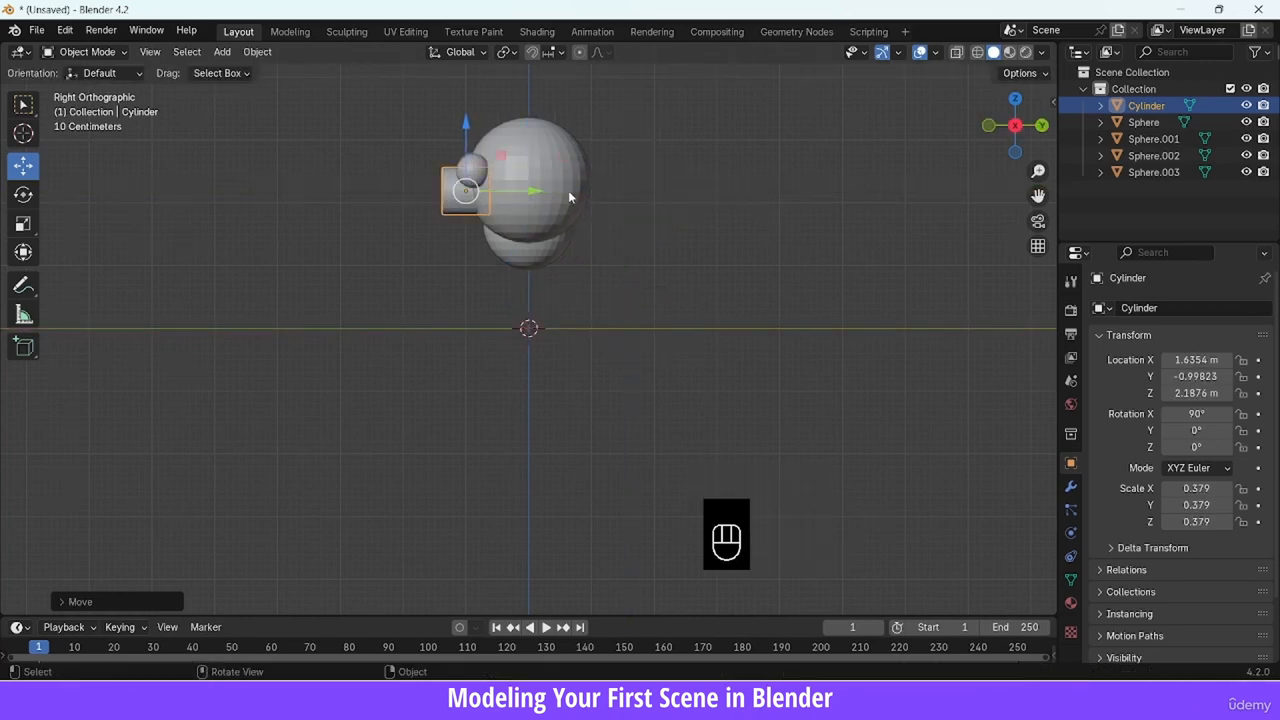
# Duplicate the large sphere onto the cylinder's front end at about Y -1.59 m, Z 2.18 m and scale the copy to about 0.56
pyautogui.click(574, 196)
pyautogui.hotkey('shift', 'd')
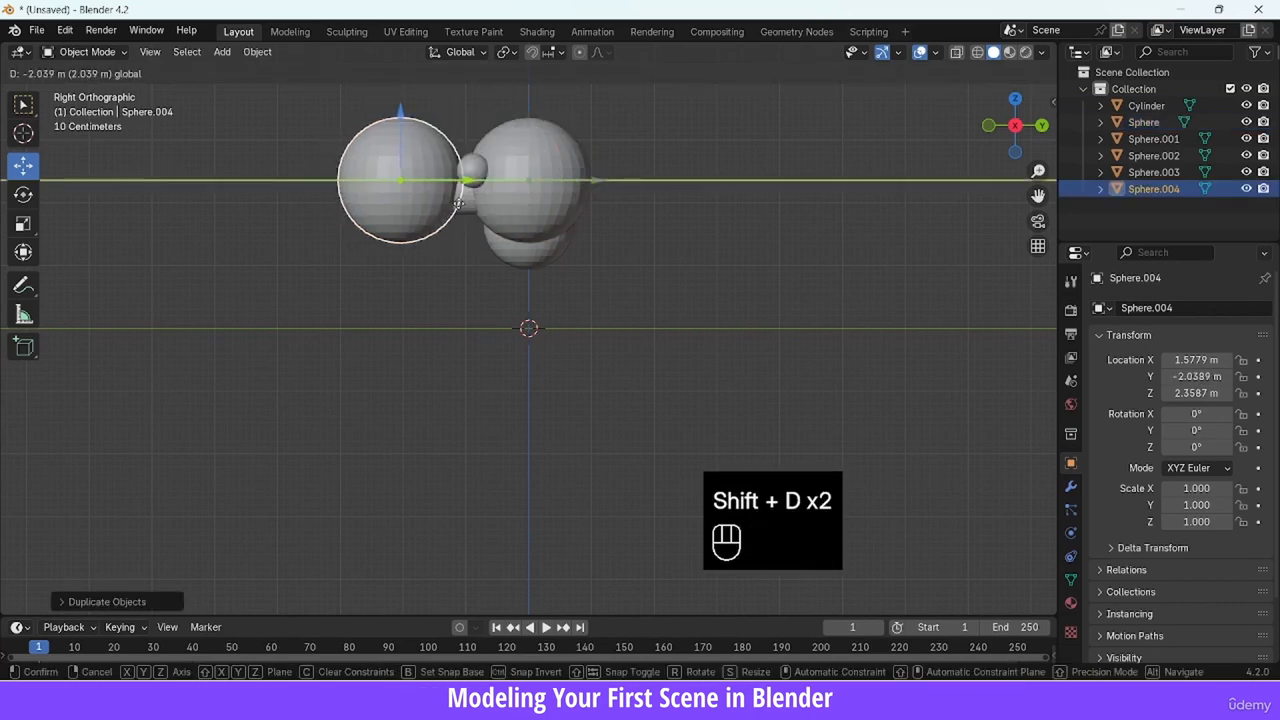
pyautogui.click(457, 200)
pyautogui.press('s')
pyautogui.click(465, 185)
pyautogui.moveTo(465, 185); pyautogui.dragTo(490, 185)
pyautogui.moveTo(434, 137); pyautogui.dragTo(434, 150)
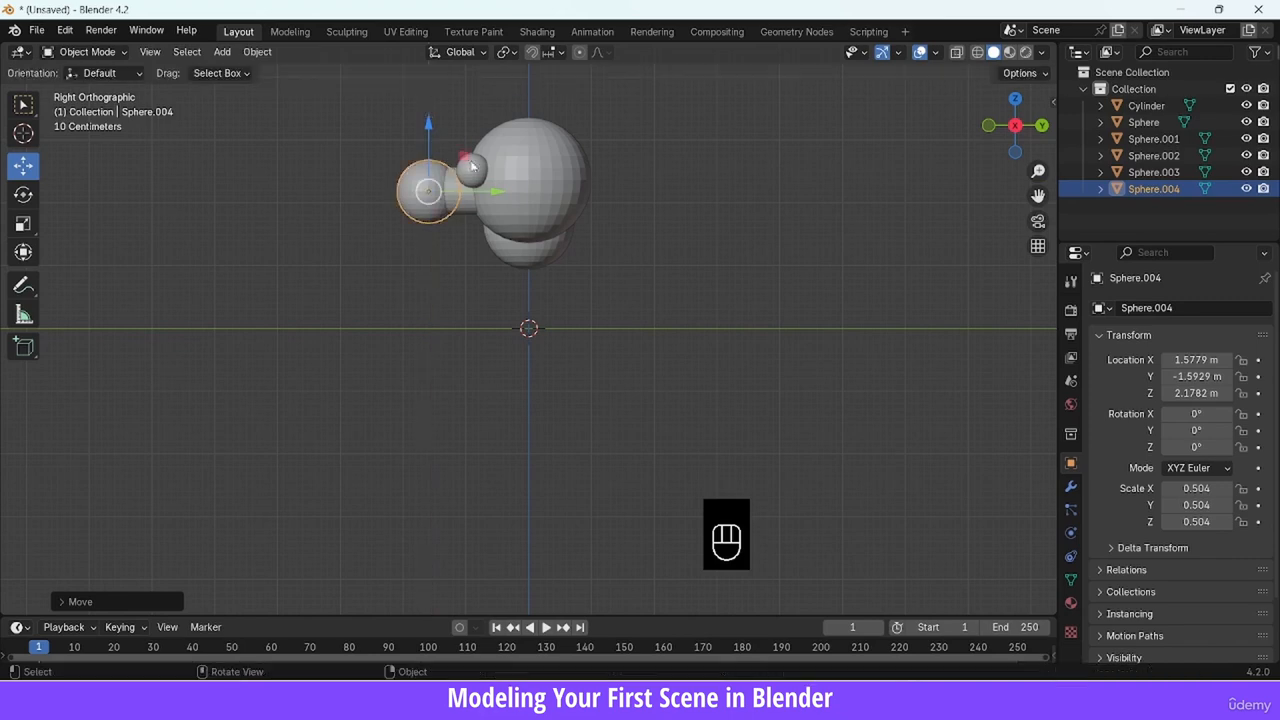
pyautogui.press('s')
pyautogui.click(542, 188)
pyautogui.click(623, 157)
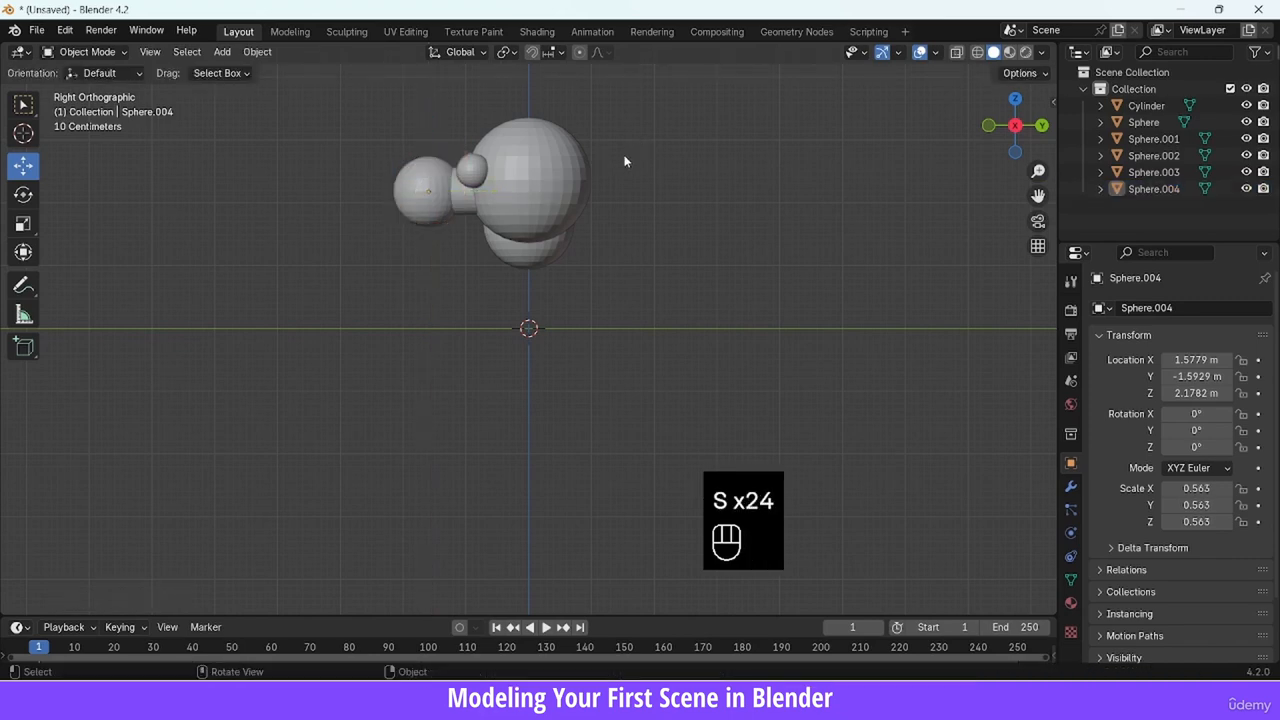
# Duplicate the small sphere with the larger X position to about X 2.91 m, Z 2.57 m and stretch the copy along Z to about 0.51
pyautogui.press('KP_1')
pyautogui.click(677, 172)
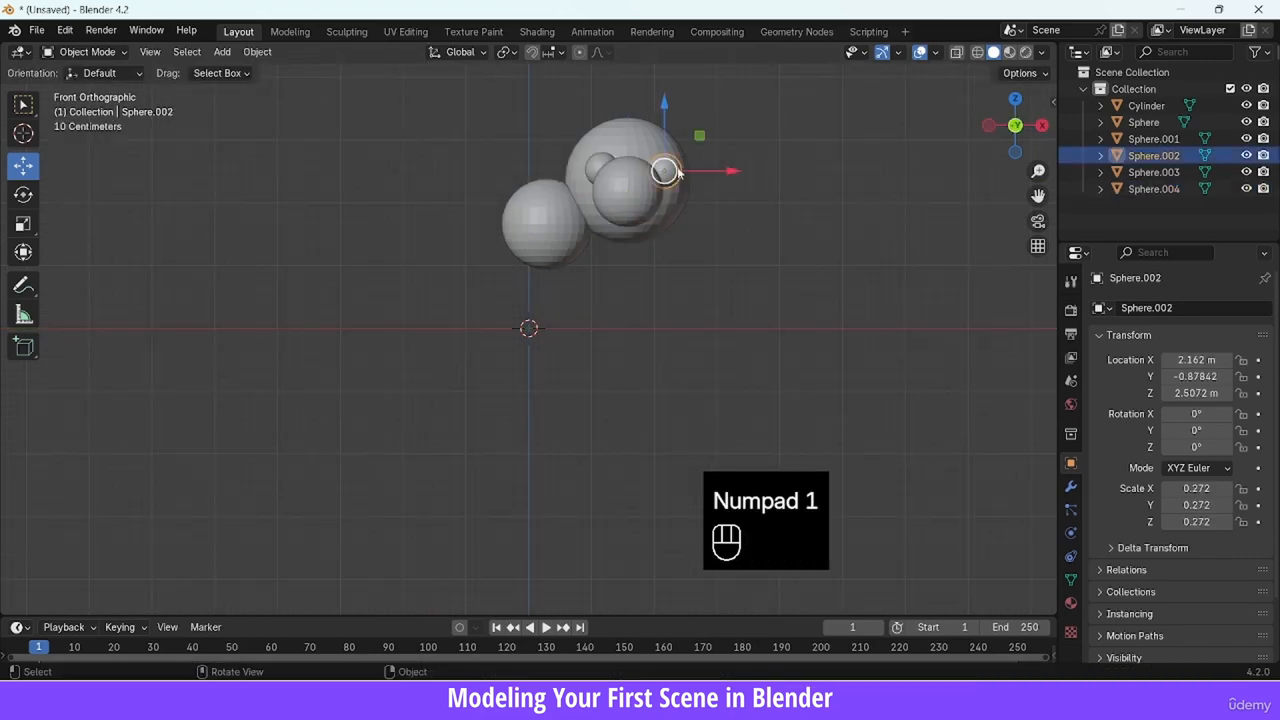
pyautogui.hotkey('shift', 'd')
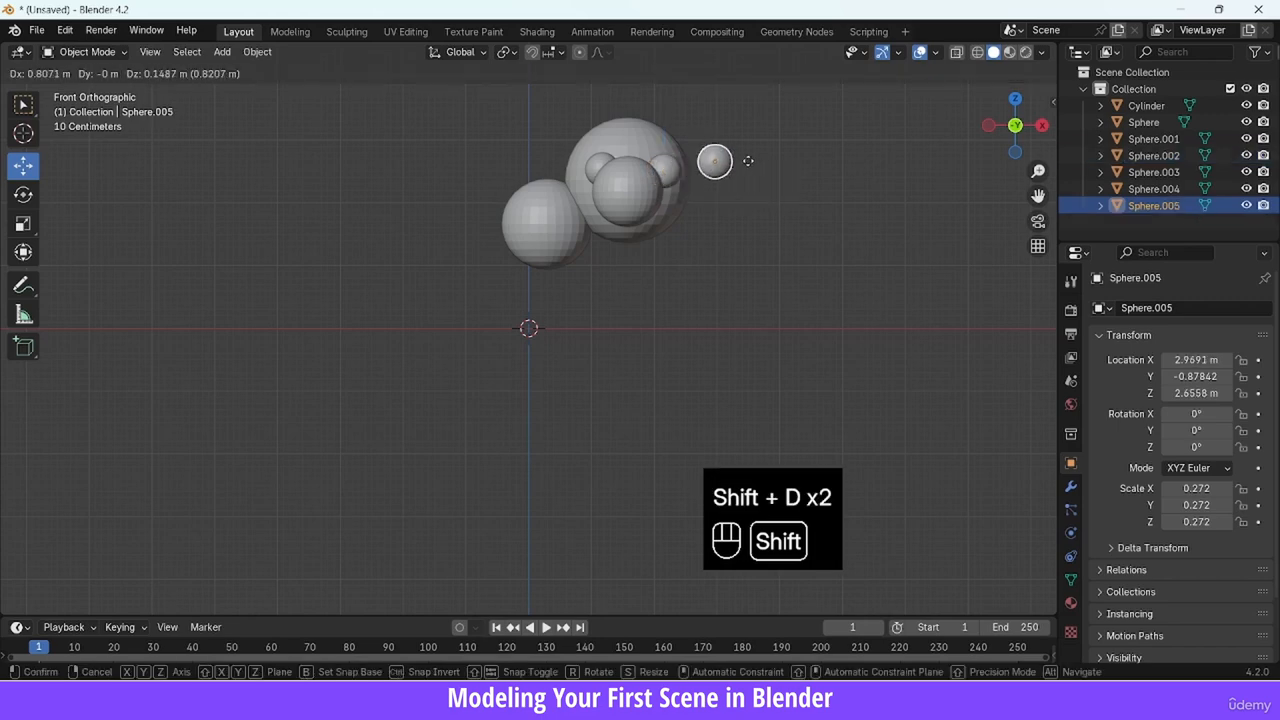
pyautogui.click(746, 174)
pyautogui.press('s')
pyautogui.press('z')
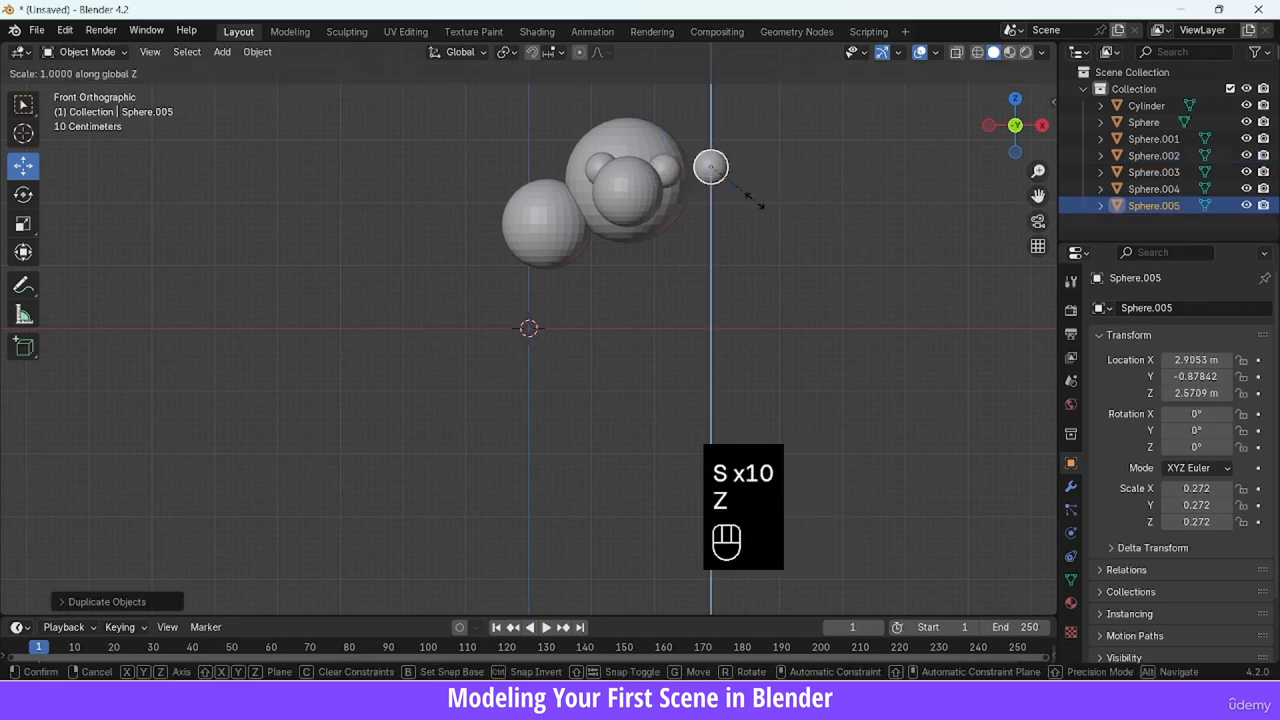
pyautogui.click(756, 263)
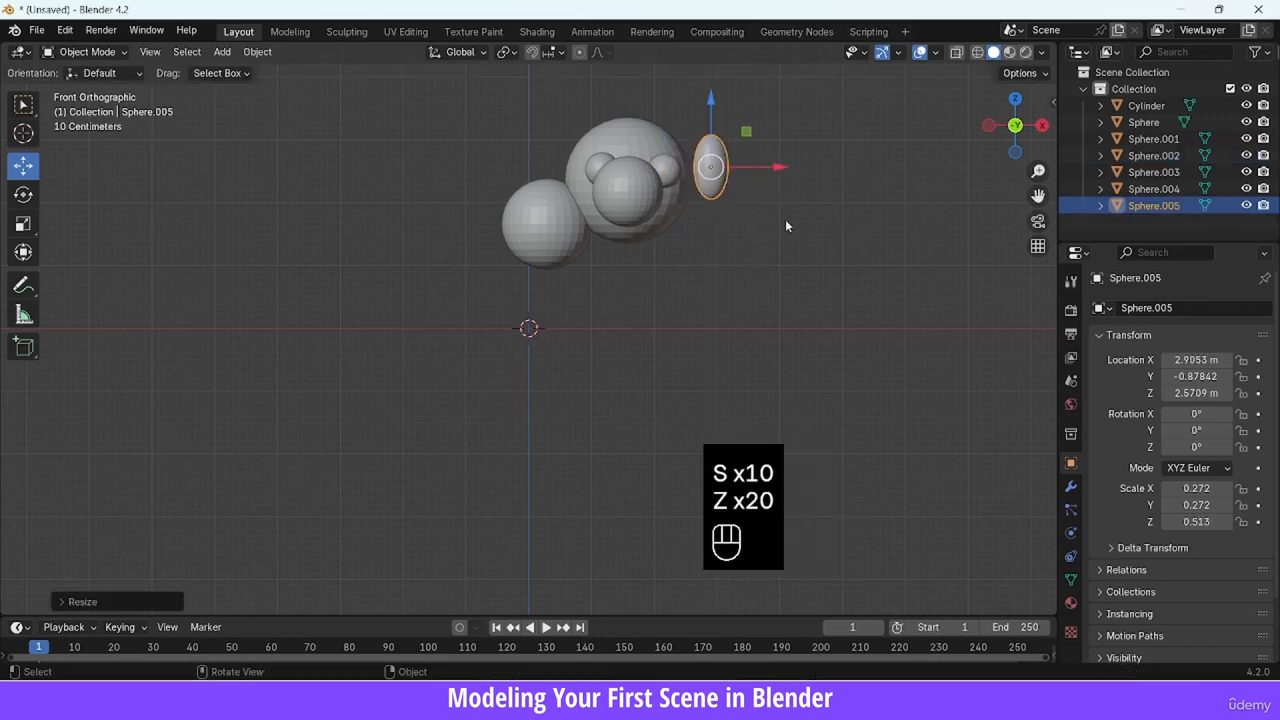
# In right view, flatten the stretched sphere along Y to about 0.07 and tilt it about -19° around X
pyautogui.press('KP_3')
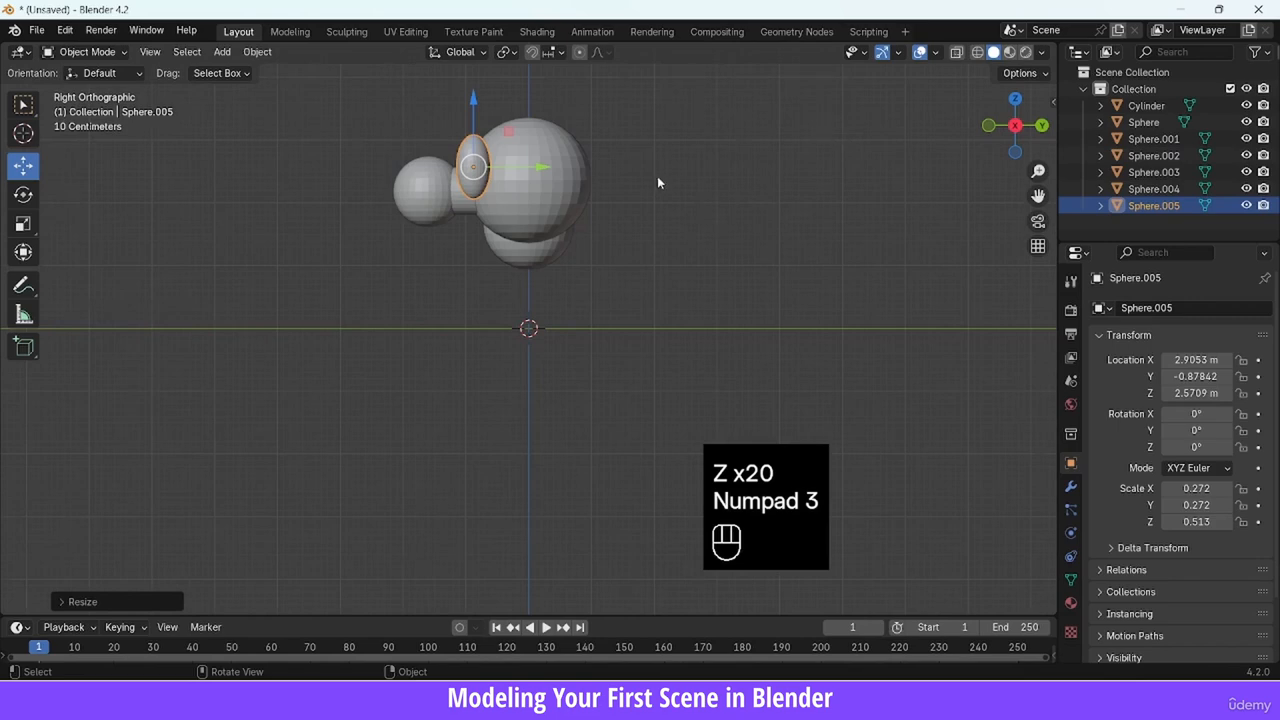
pyautogui.press('s')
pyautogui.press('y')
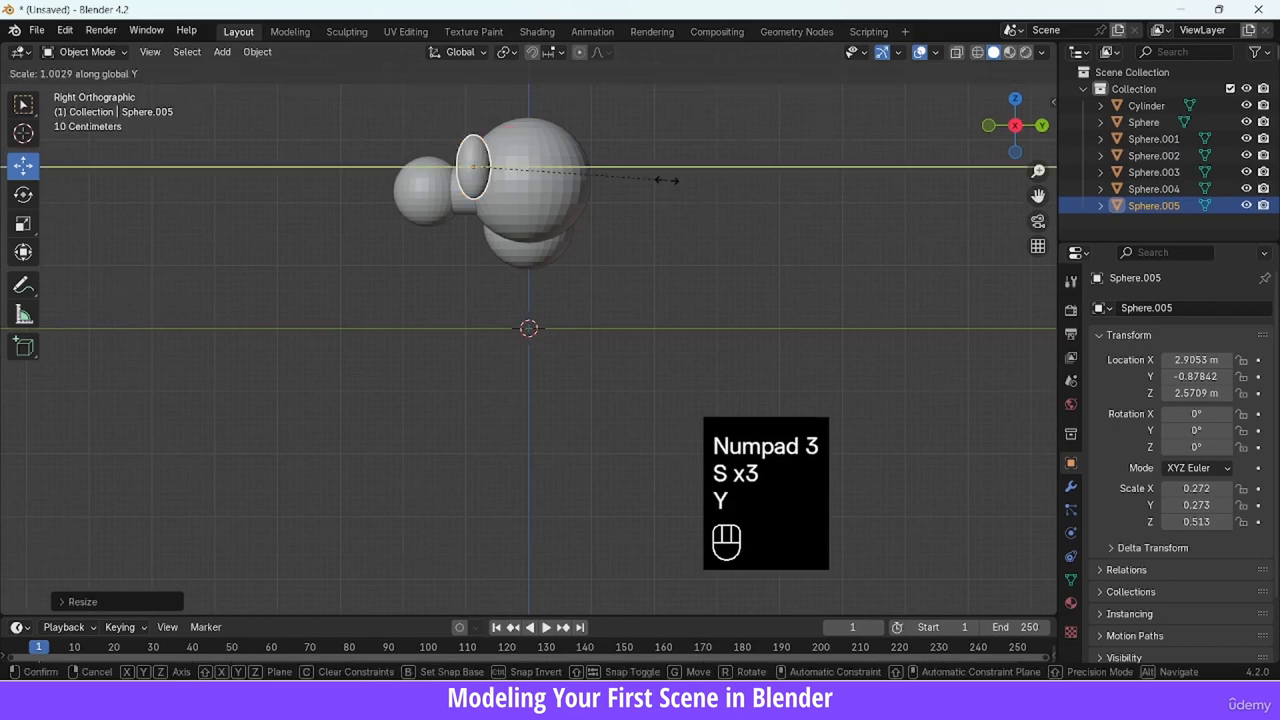
pyautogui.click(517, 185)
pyautogui.press('r')
pyautogui.click(557, 221)
# In top view, rotate the flattened sphere about 89° around the Z axis
pyautogui.press('KP_1')
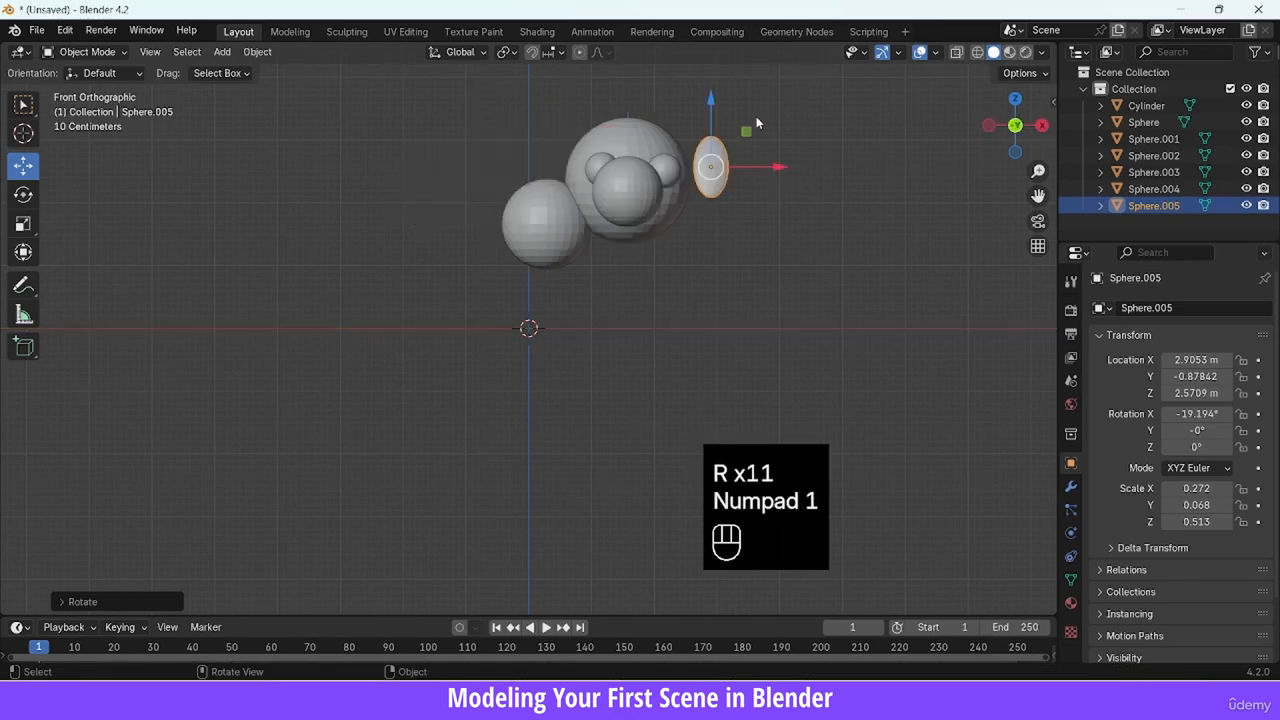
pyautogui.moveTo(1014, 124); pyautogui.dragTo(978, 202)
pyautogui.press('KP_7')
pyautogui.press('r')
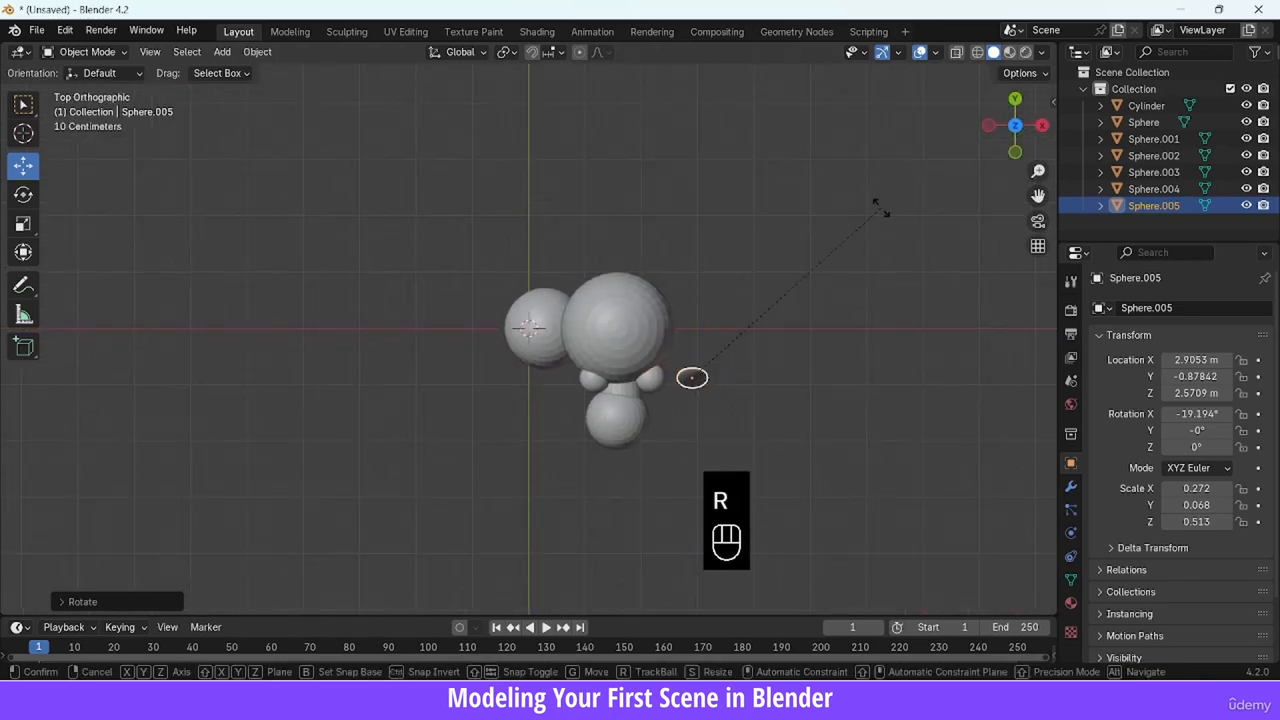
pyautogui.press('z')
pyautogui.click(692, 377)
# Move the flattened sphere against the large sphere's side, to about X 2.62 m, Z 2.04 m
pyautogui.press('KP_1')
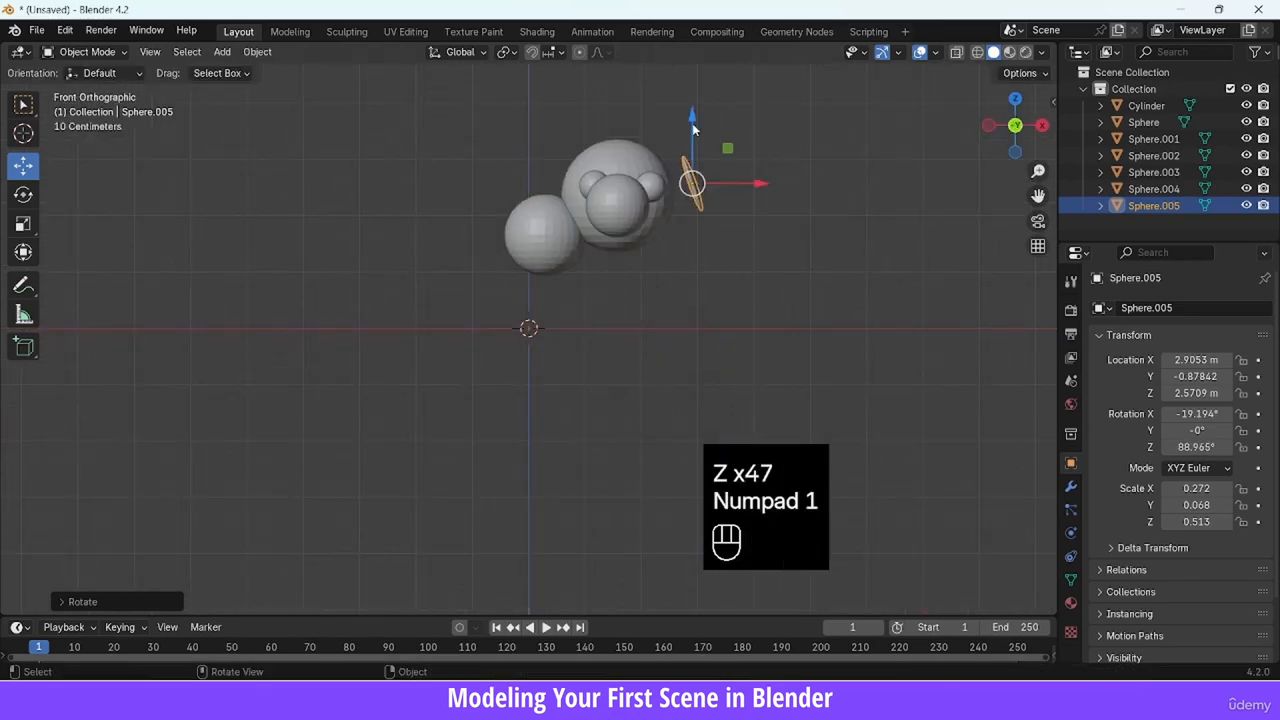
pyautogui.moveTo(694, 128); pyautogui.dragTo(703, 152)
pyautogui.moveTo(755, 213); pyautogui.dragTo(732, 205)
pyautogui.moveTo(991, 126); pyautogui.dragTo(822, 150)
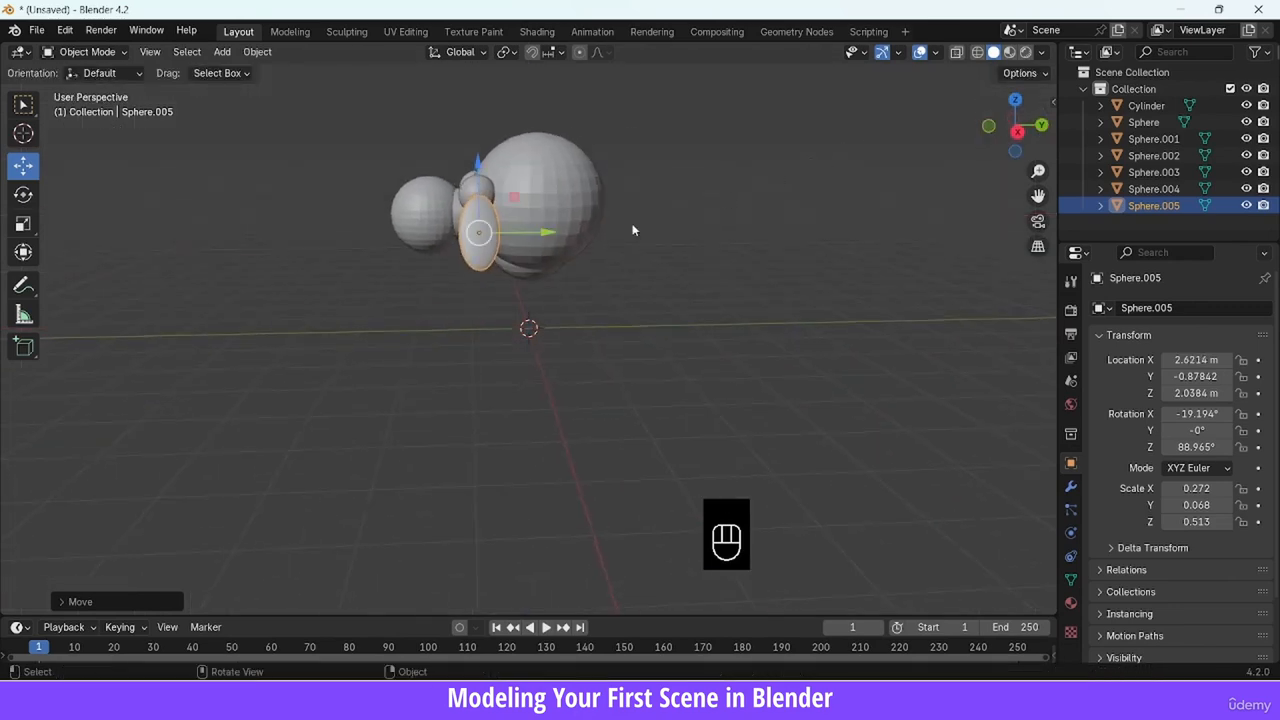
# Move the flattened ear sphere to about Y -0.05 m, Z 2.24 m and place a duplicate on the head's other side, about X 0.55 m
pyautogui.moveTo(549, 230); pyautogui.dragTo(606, 219)
pyautogui.moveTo(606, 220); pyautogui.dragTo(606, 220)
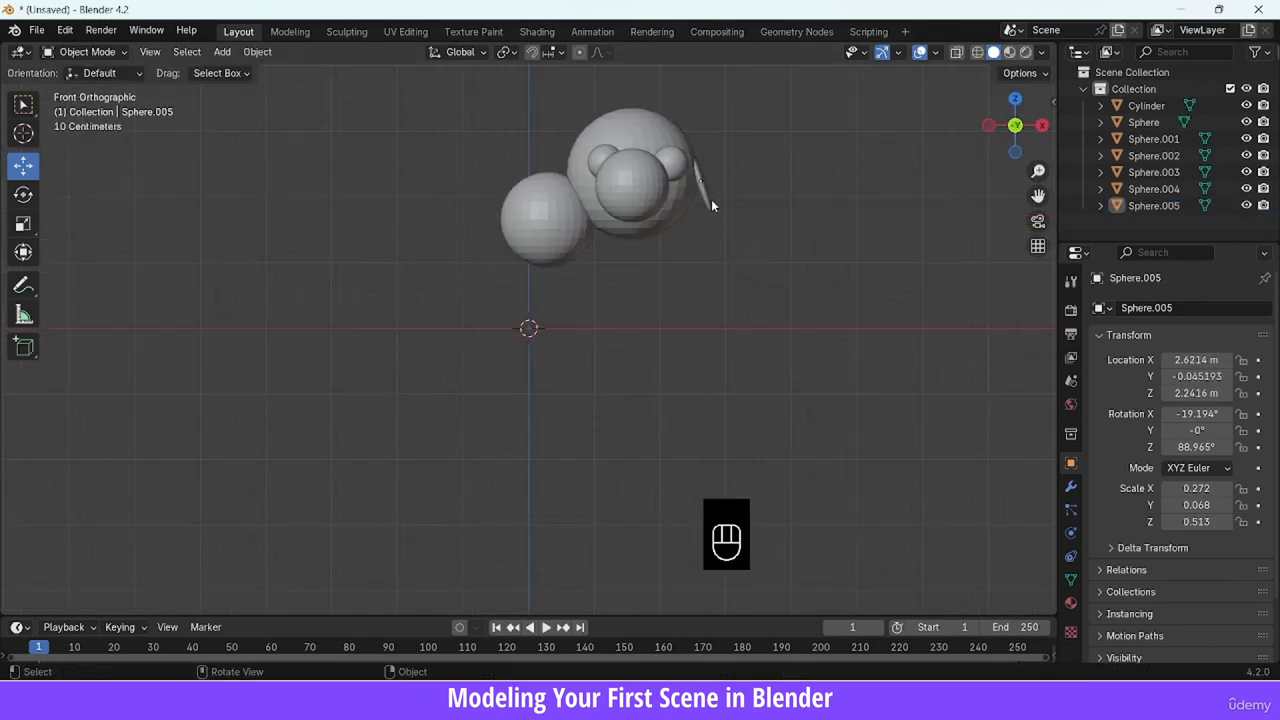
pyautogui.click(710, 199)
pyautogui.hotkey('shift', 'd')
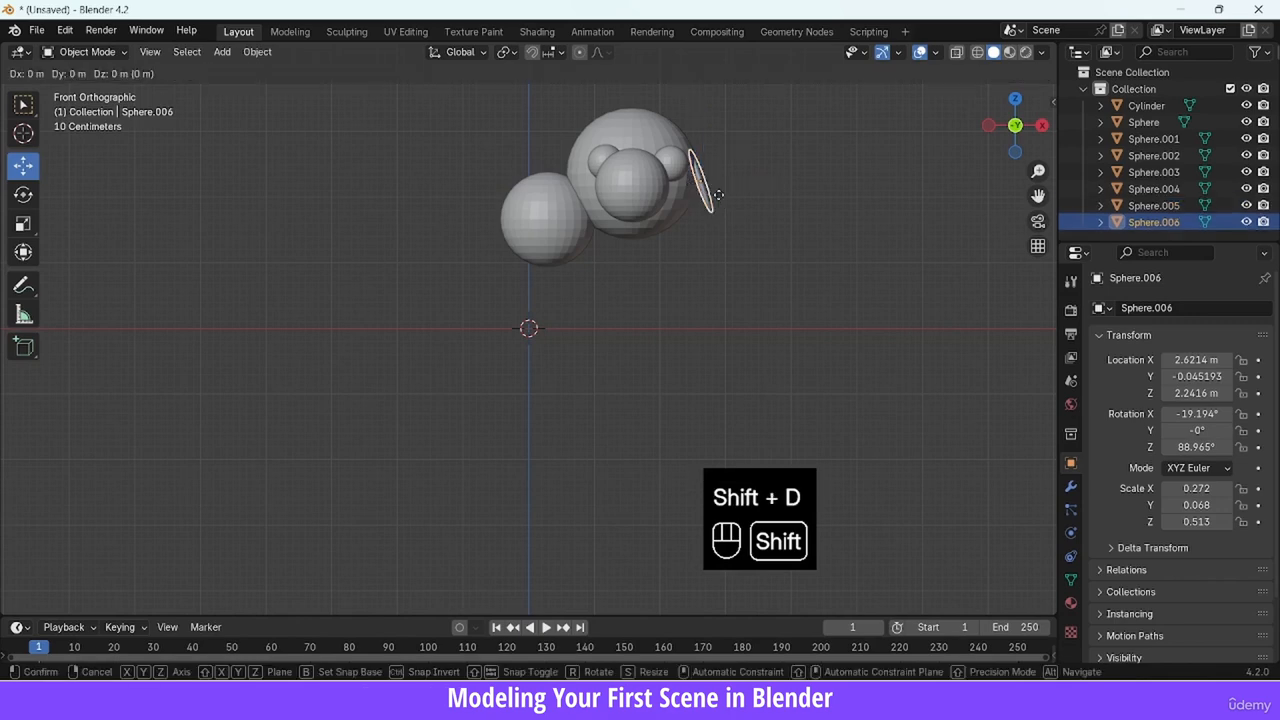
pyautogui.moveTo(647, 196); pyautogui.dragTo(614, 181)
# Rotate the copied ear to about 33°, 20°, 102° around X, Y and Z and raise it to about Z 2.46 m
pyautogui.press('r')
pyautogui.click(590, 222)
pyautogui.moveTo(952, 159); pyautogui.dragTo(771, 140, button='middle')
pyautogui.press('r')
pyautogui.click(516, 180)
pyautogui.moveTo(550, 141); pyautogui.dragTo(550, 122)
pyautogui.moveTo(1018, 126); pyautogui.dragTo(940, 98)
pyautogui.press('r')
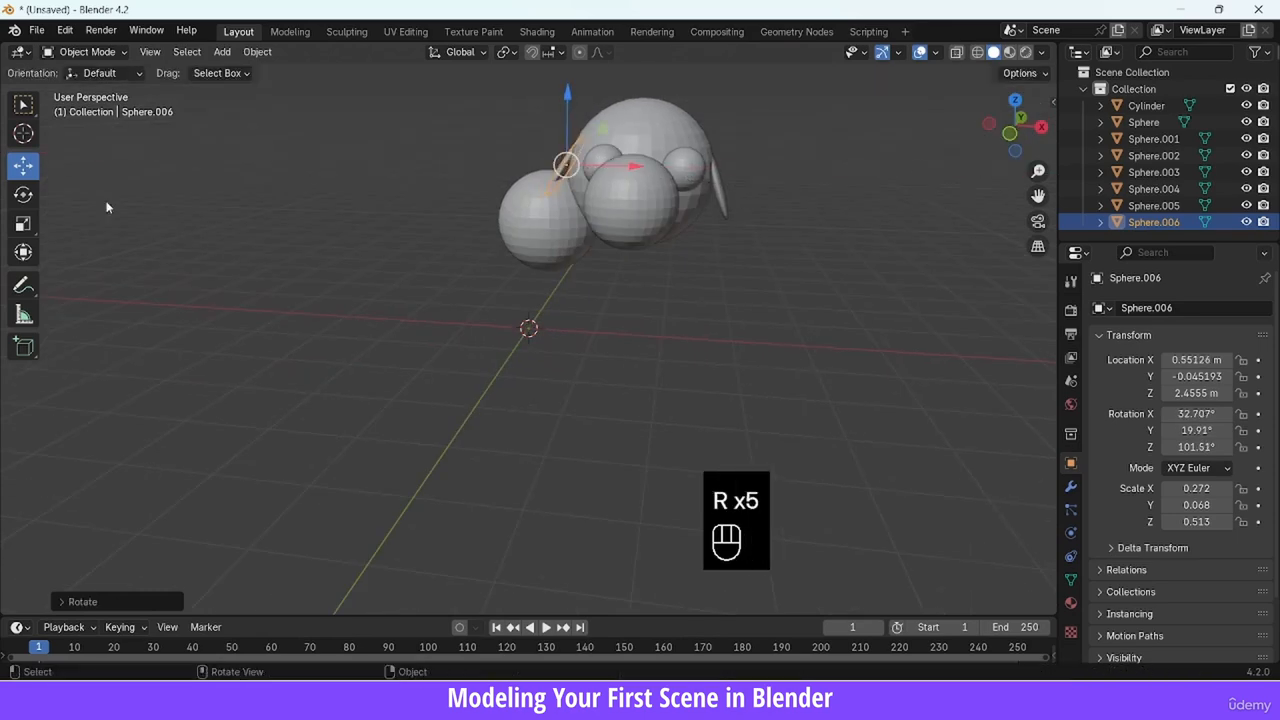
# Rotate the copied ear further to about 51°, 10°, 116° around X, Y and Z and raise it to about Z 2.62 m
pyautogui.click(23, 195)
pyautogui.press('g')
pyautogui.press('r')
pyautogui.click(640, 158)
pyautogui.moveTo(640, 158); pyautogui.dragTo(641, 165)
pyautogui.moveTo(1018, 126); pyautogui.dragTo(1118, 130)
pyautogui.click(578, 148)
# Shift the copied ear along the Y axis against the head's side
pyautogui.click(23, 166)
pyautogui.moveTo(515, 135); pyautogui.dragTo(523, 137)
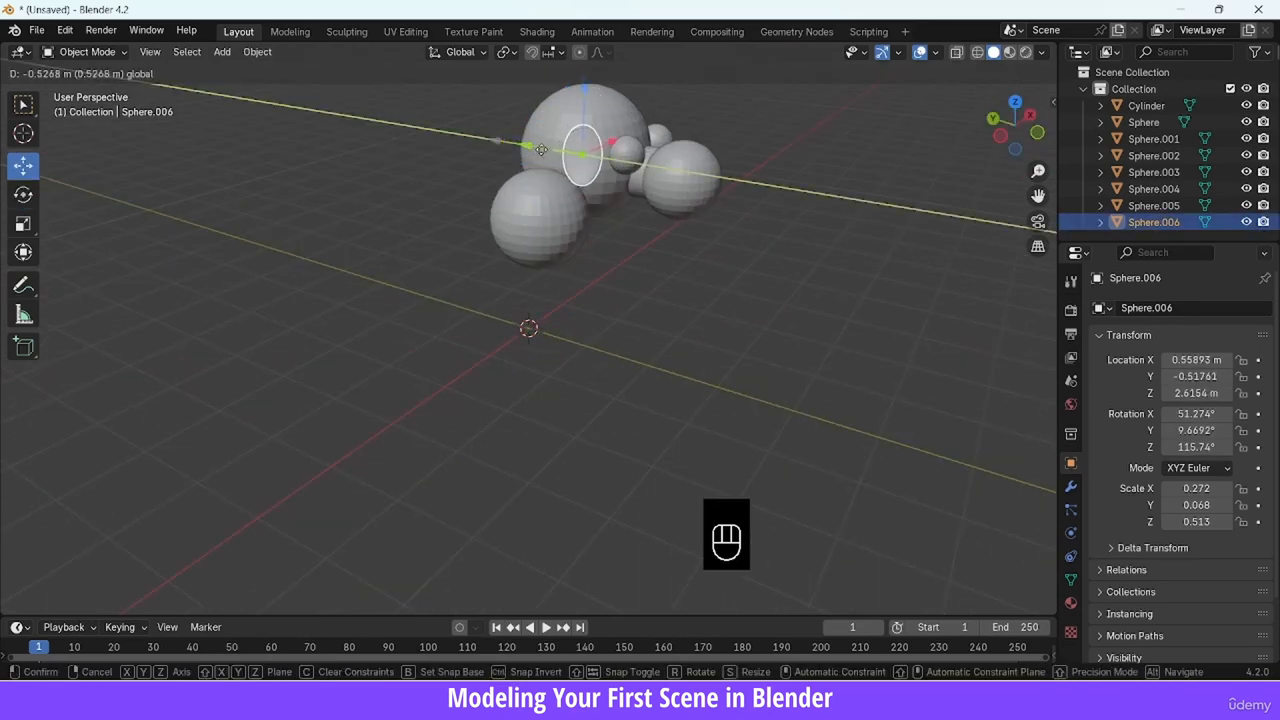
pyautogui.moveTo(1018, 126); pyautogui.dragTo(740, 100)
# In right view, move the original ear to about Y -0.20 m, Z 2.36 m and tilt it about -11° around Y
pyautogui.click(531, 213)
pyautogui.press('KP_3')
pyautogui.moveTo(592, 181); pyautogui.dragTo(582, 181)
pyautogui.moveTo(516, 114); pyautogui.dragTo(516, 106)
pyautogui.press('r')
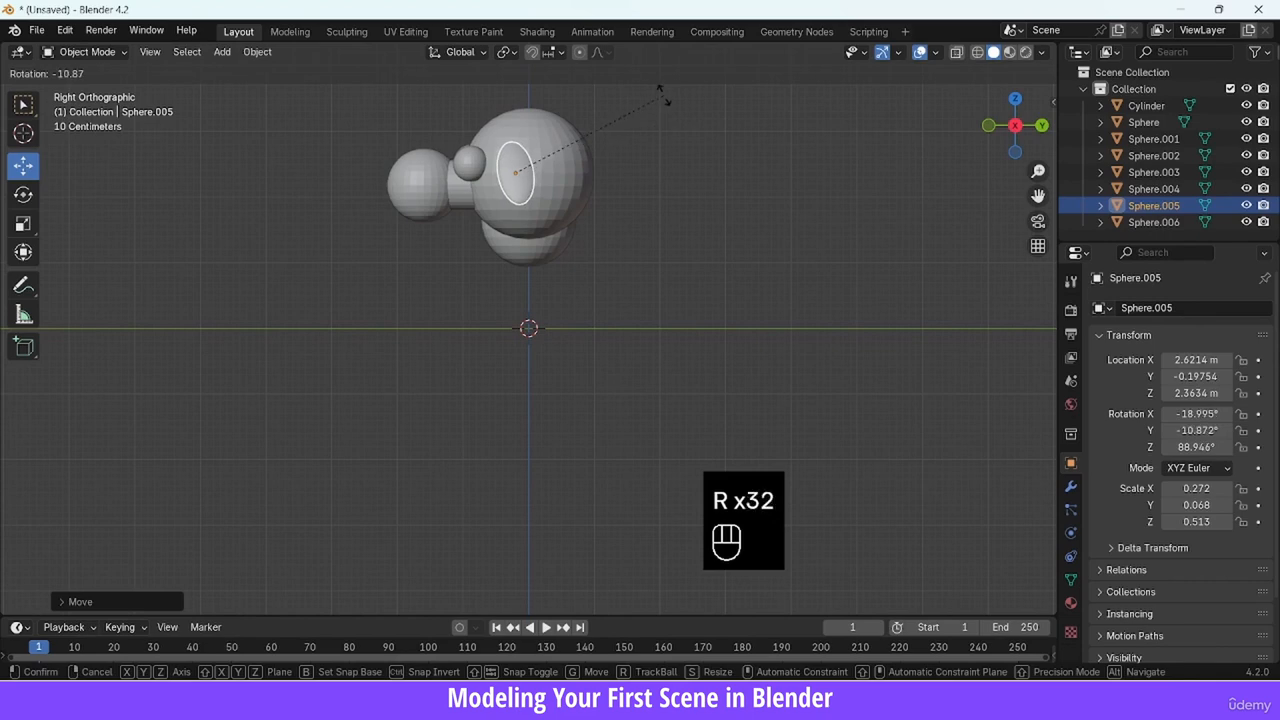
pyautogui.click(662, 92)
pyautogui.moveTo(1018, 126); pyautogui.dragTo(1150, 171)
pyautogui.click(832, 234)
# In front view, duplicate the snout sphere, scale the copy to about 0.163 and raise it to about Z 2.65 m as a nose
pyautogui.press('KP_1')
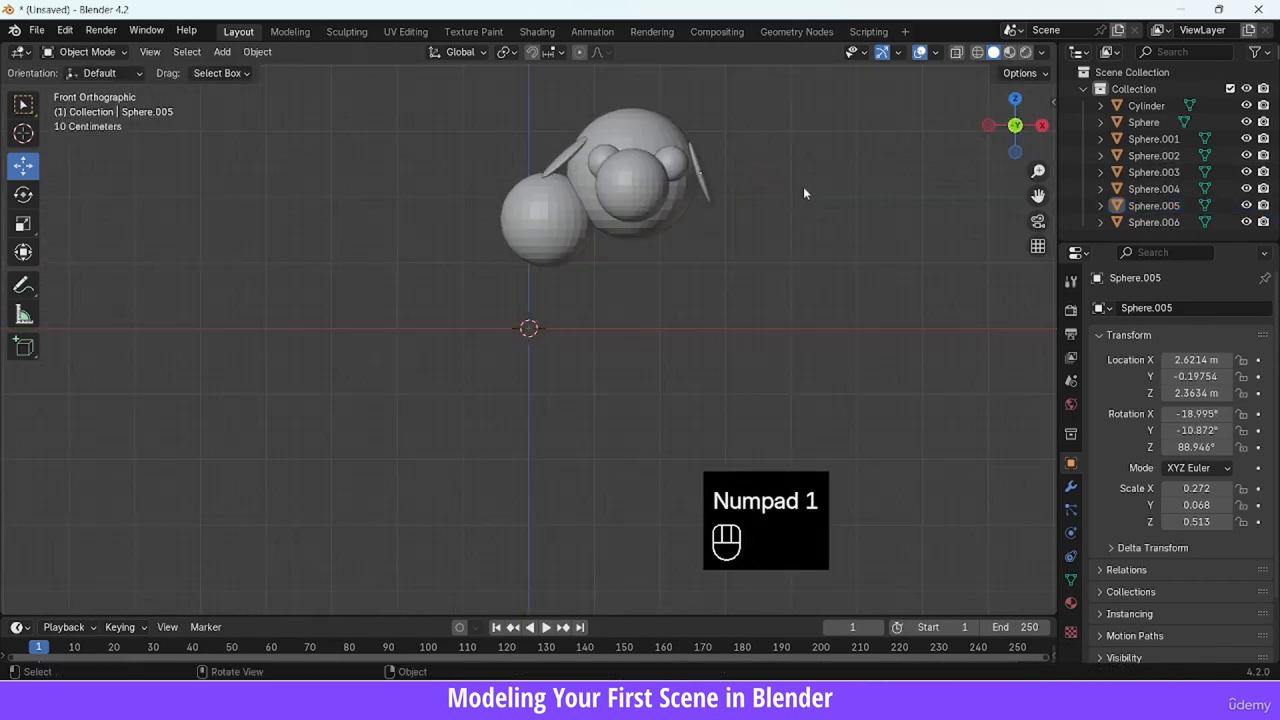
pyautogui.moveTo(1040, 171); pyautogui.dragTo(975, 176)
pyautogui.click(638, 210)
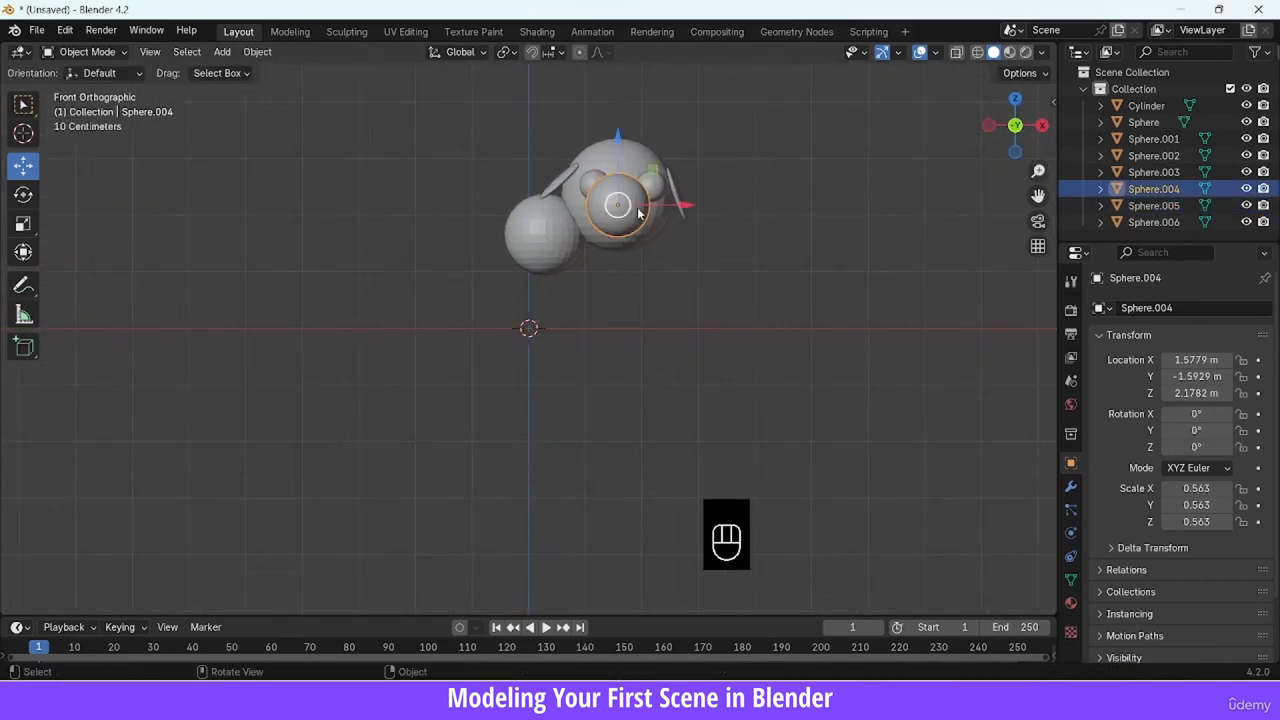
pyautogui.hotkey('shift', 'd')
pyautogui.press('s')
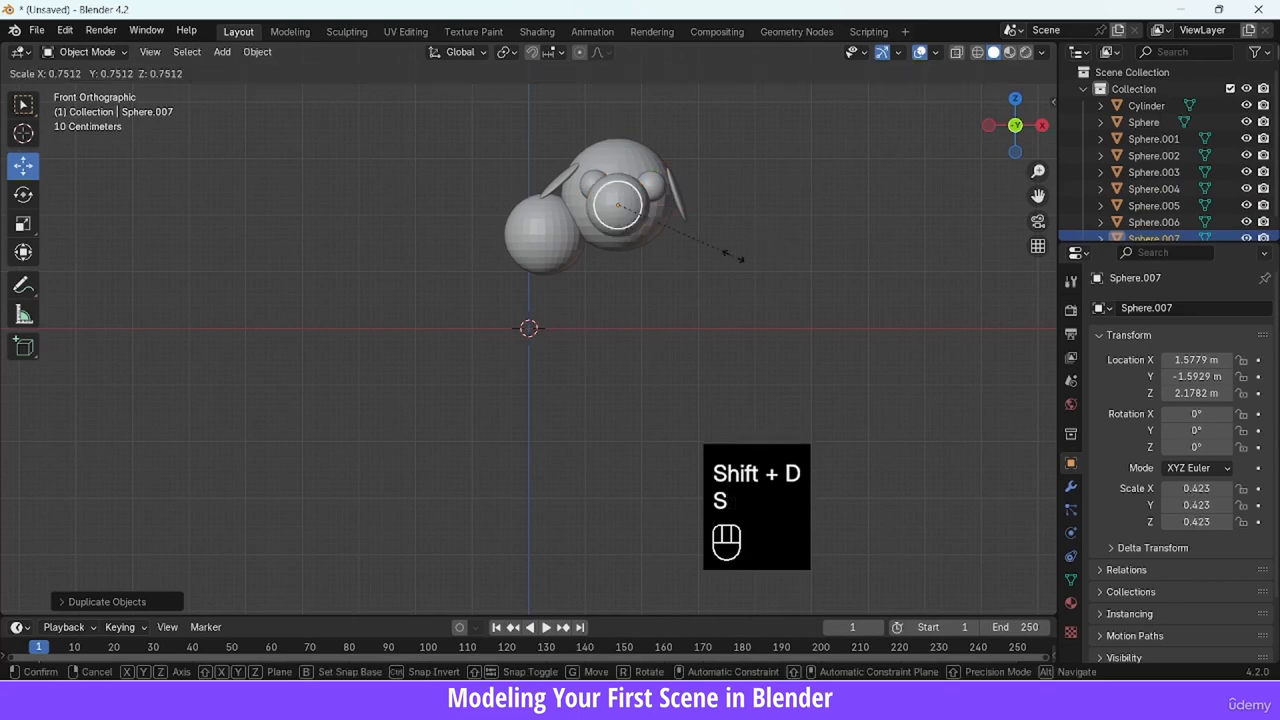
pyautogui.click(655, 243)
pyautogui.moveTo(614, 165); pyautogui.dragTo(618, 131)
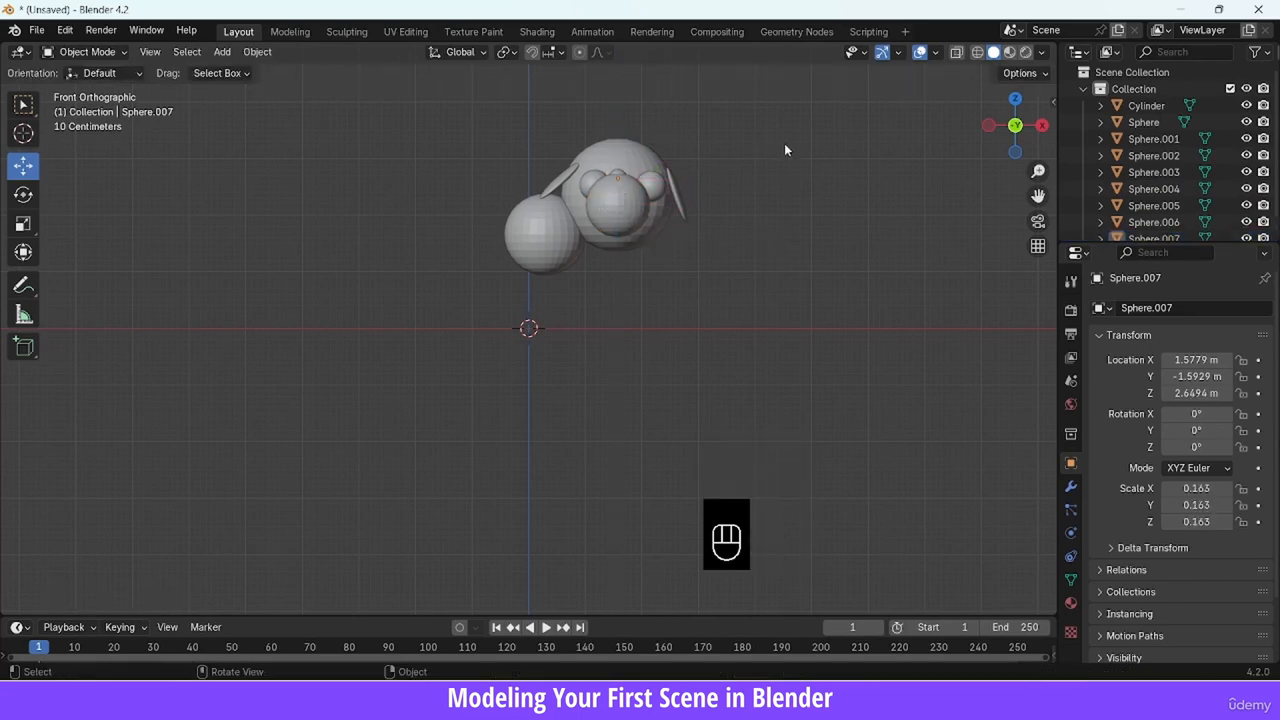
# Add a cylinder, scale it to about 0.106 and raise it to about Z 0.90 m beneath the body sphere
pyautogui.hotkey('shift', 'a')
pyautogui.moveTo(796, 122)
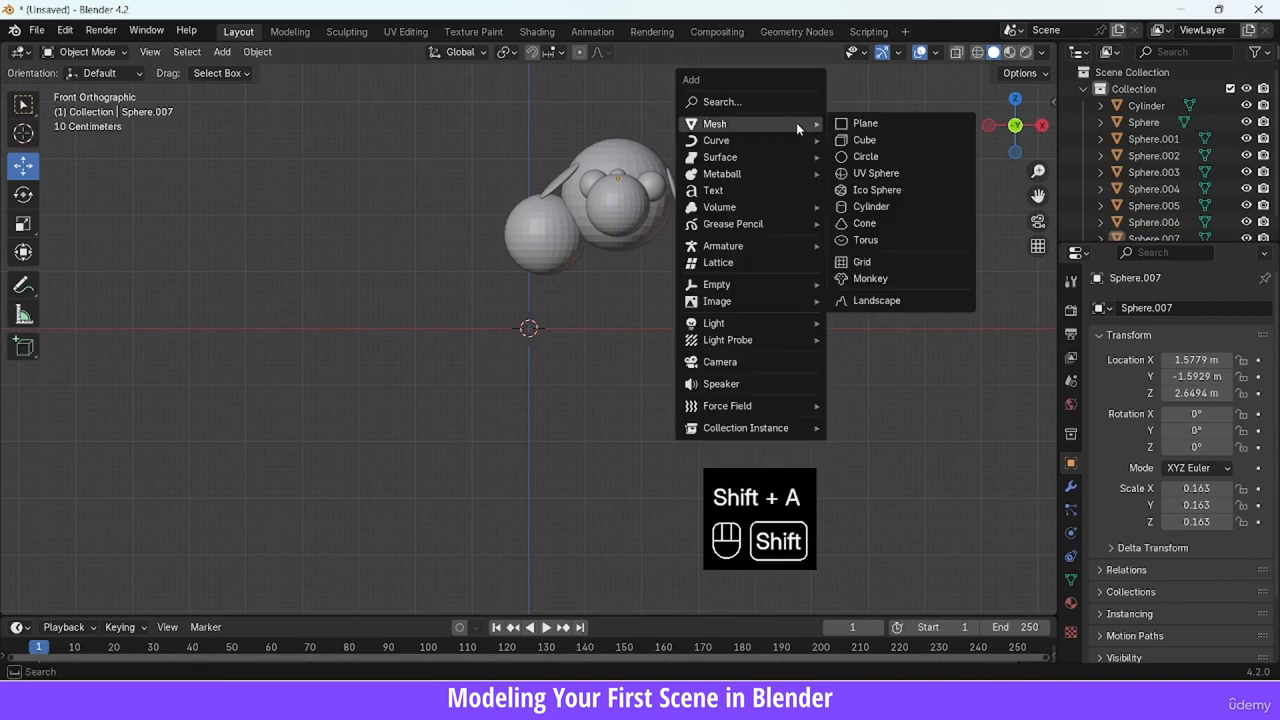
pyautogui.click(884, 206)
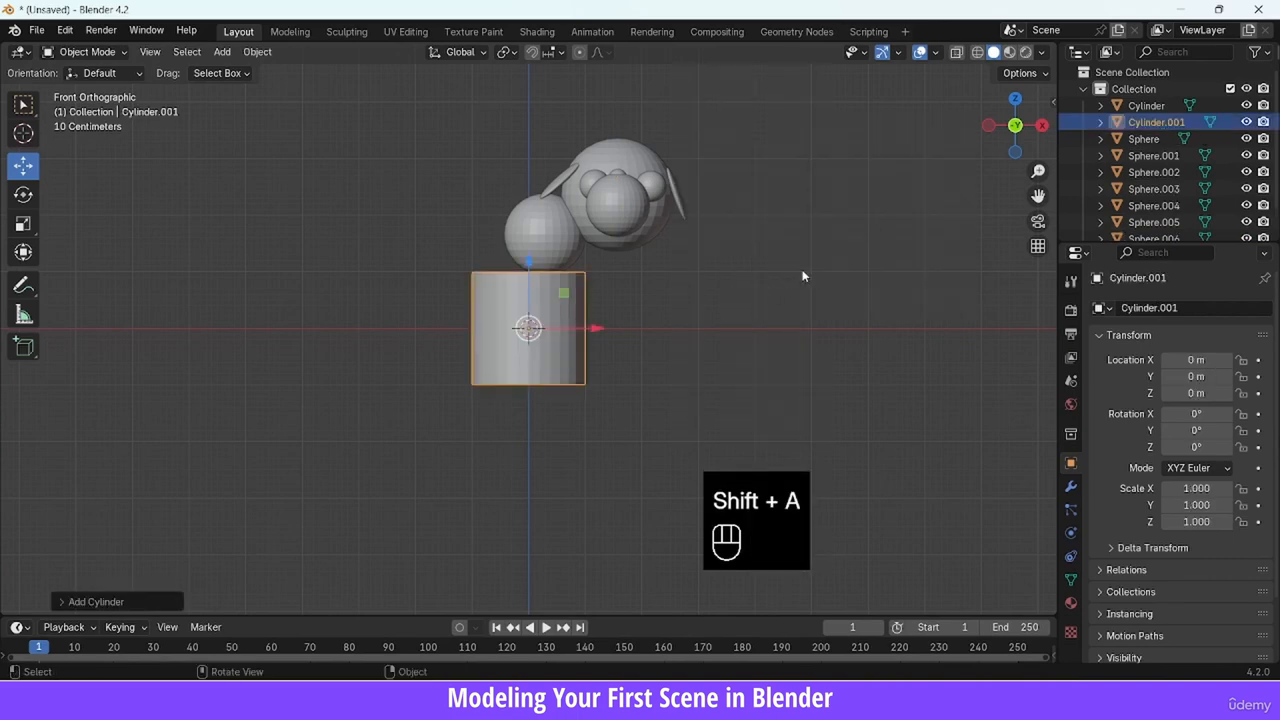
pyautogui.press('s')
pyautogui.press('s')
pyautogui.click(562, 340)
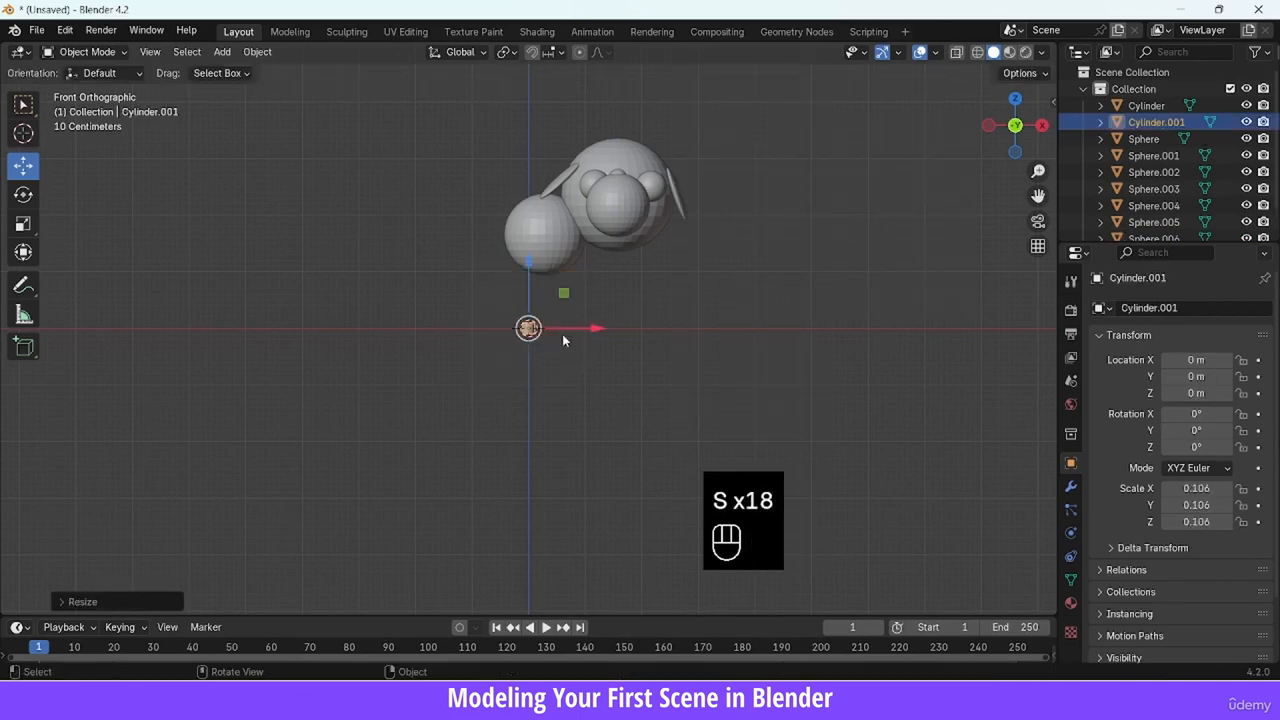
pyautogui.moveTo(531, 300); pyautogui.dragTo(535, 250)
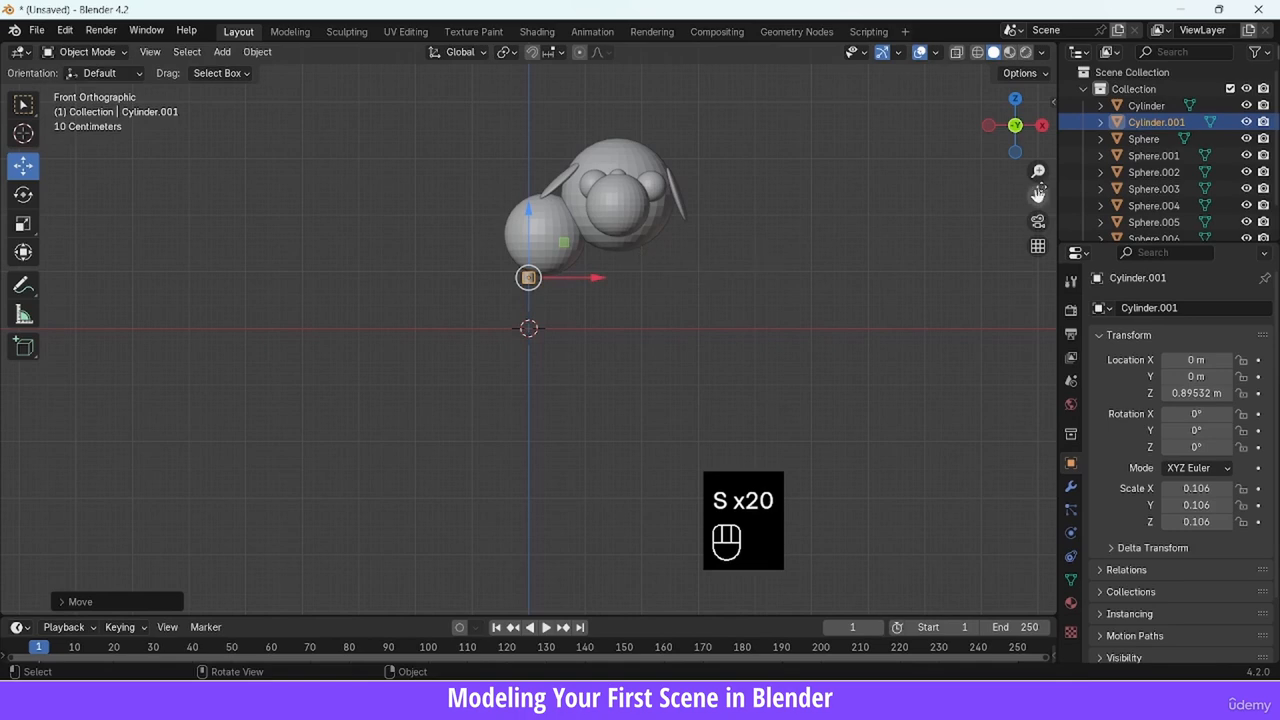
# Stretch the new cylinder three times along Z and scale it down to about 0.059 across and 0.176 along Z
pyautogui.scroll(3, 668, 293)
pyautogui.press('s')
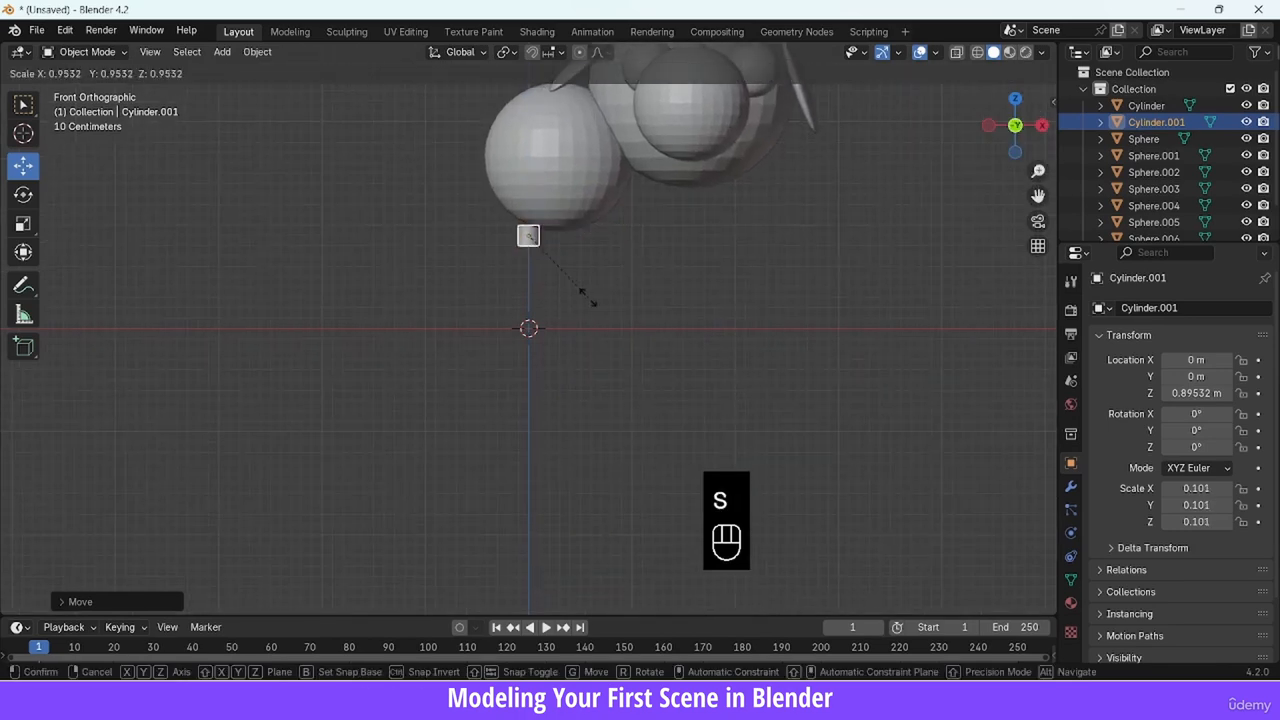
pyautogui.click(575, 295)
pyautogui.write('sz')
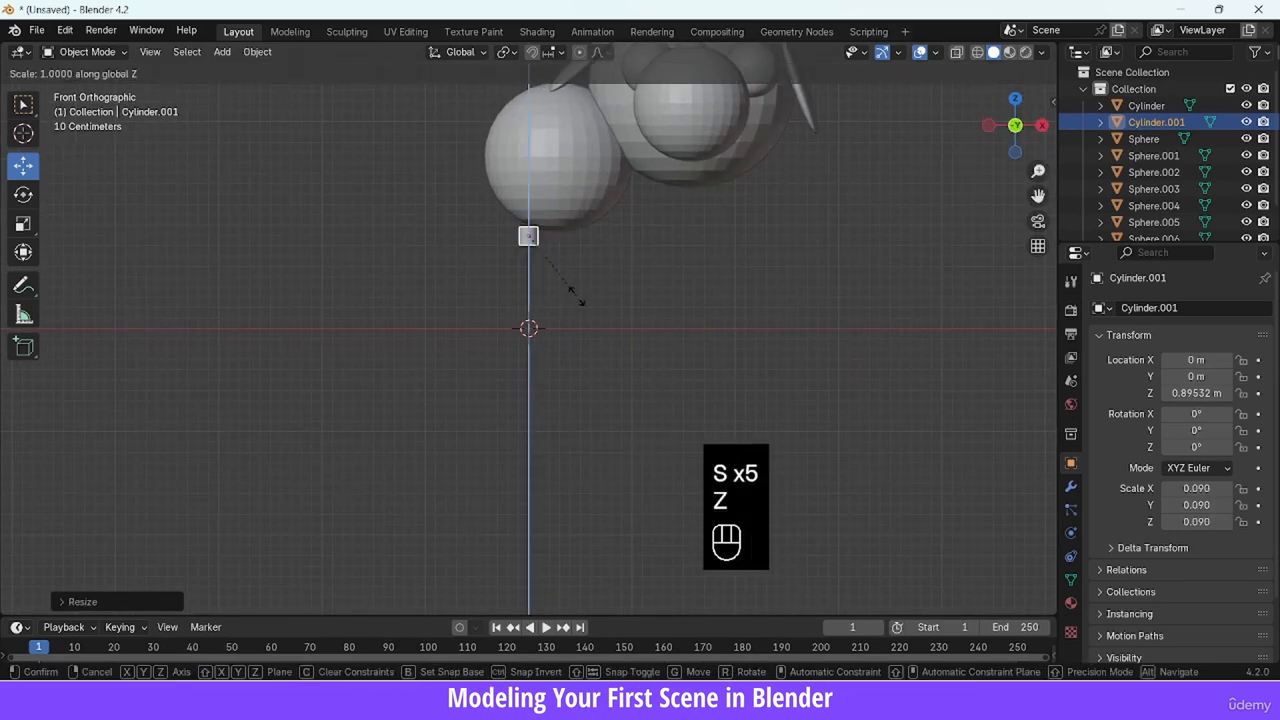
pyautogui.write('3')
pyautogui.click(577, 295)
pyautogui.moveTo(1038, 171)
pyautogui.mouseDown()
pyautogui.moveTo(1029, 198)
pyautogui.moveTo(1019, 188)
pyautogui.mouseUp()
pyautogui.press('s')
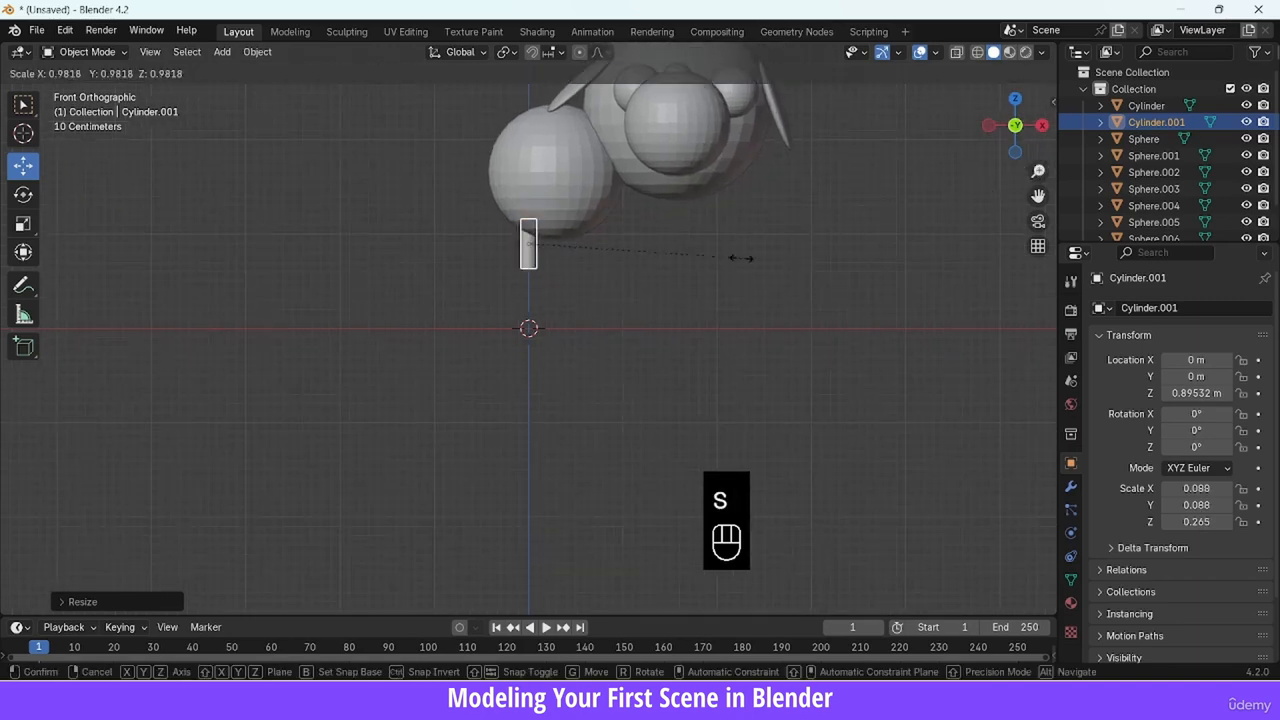
pyautogui.click(662, 273)
# Duplicate the thin cylinder and place the two legs side by side under the body at about X 0.18 m and 0.45 m
pyautogui.hotkey('shift', 'd')
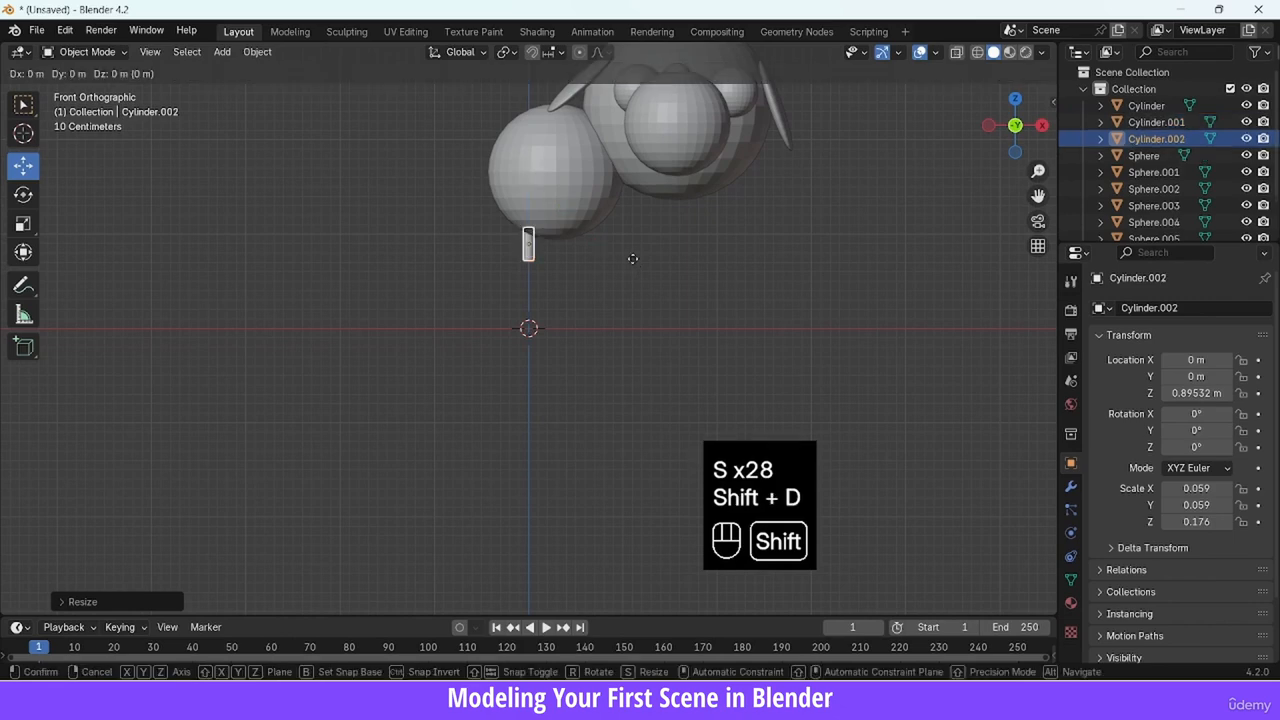
pyautogui.moveTo(615, 240); pyautogui.dragTo(586, 244)
pyautogui.click(528, 250)
pyautogui.click(599, 279)
pyautogui.moveTo(1020, 131); pyautogui.dragTo(905, 158)
# Select both legs and, in right view, move them back to about Y 0.20 m
pyautogui.moveTo(510, 242); pyautogui.dragTo(643, 286)
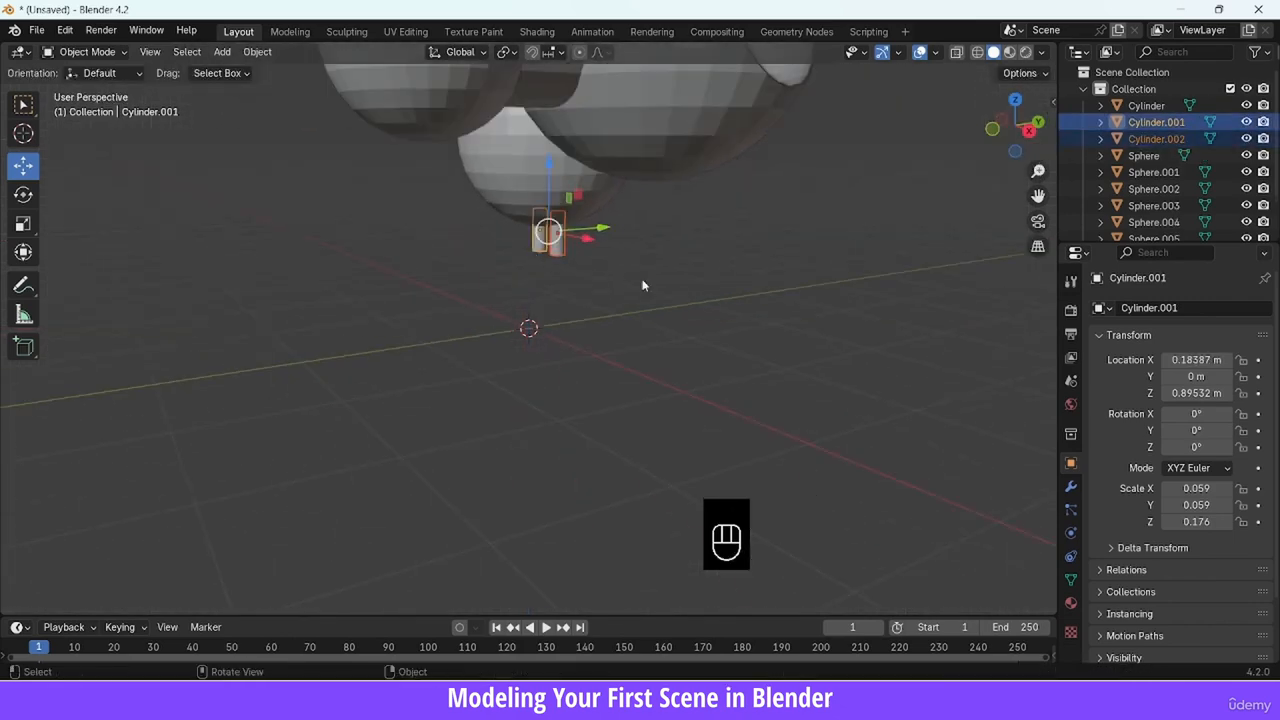
pyautogui.press('KP_3')
pyautogui.moveTo(592, 228); pyautogui.dragTo(617, 228)
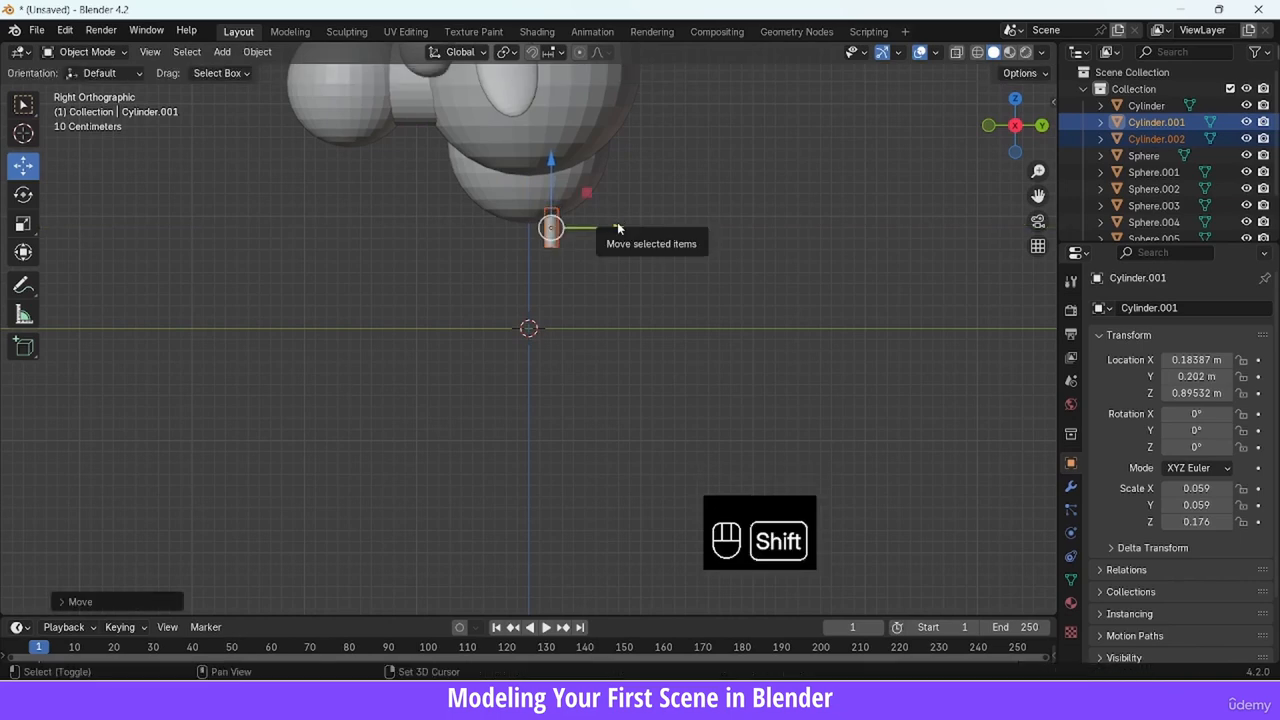
# Duplicate the pair of legs and move the copies forward to about Y -0.08 m
pyautogui.hotkey('shift', 'd')
pyautogui.rightClick(619, 229)
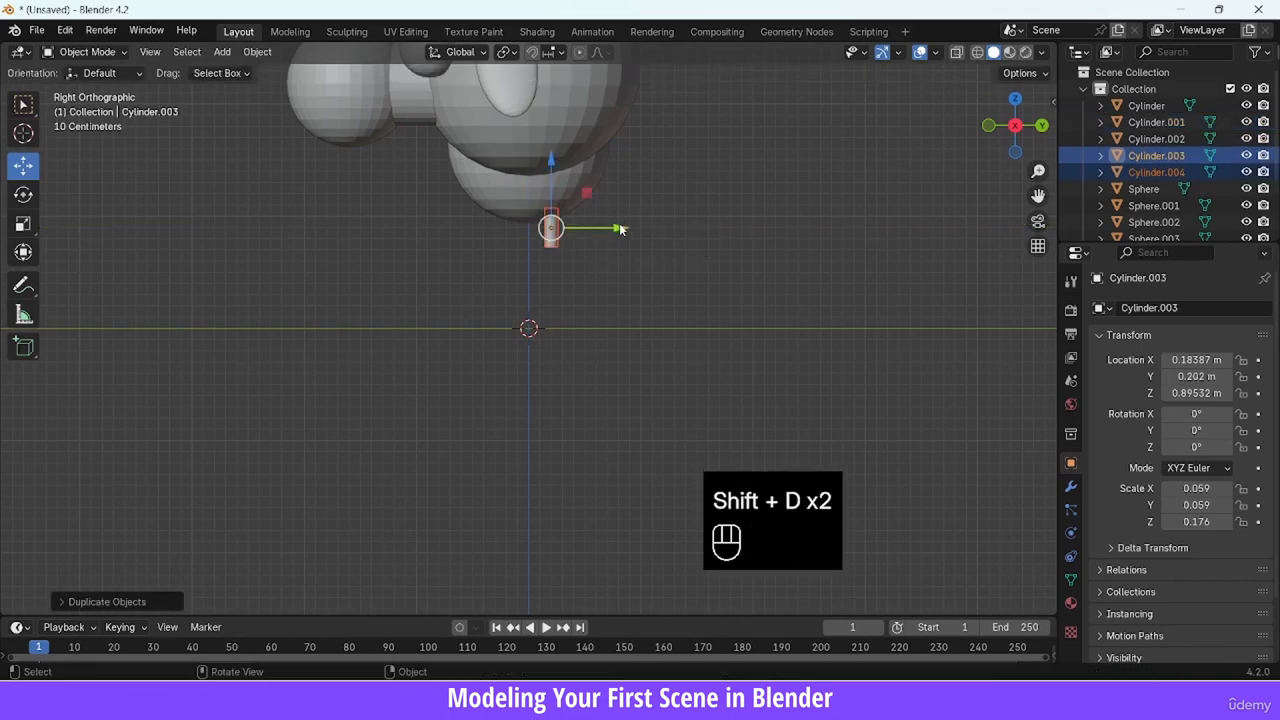
pyautogui.moveTo(612, 228); pyautogui.dragTo(582, 231)
pyautogui.moveTo(1010, 124); pyautogui.dragTo(1149, 143)
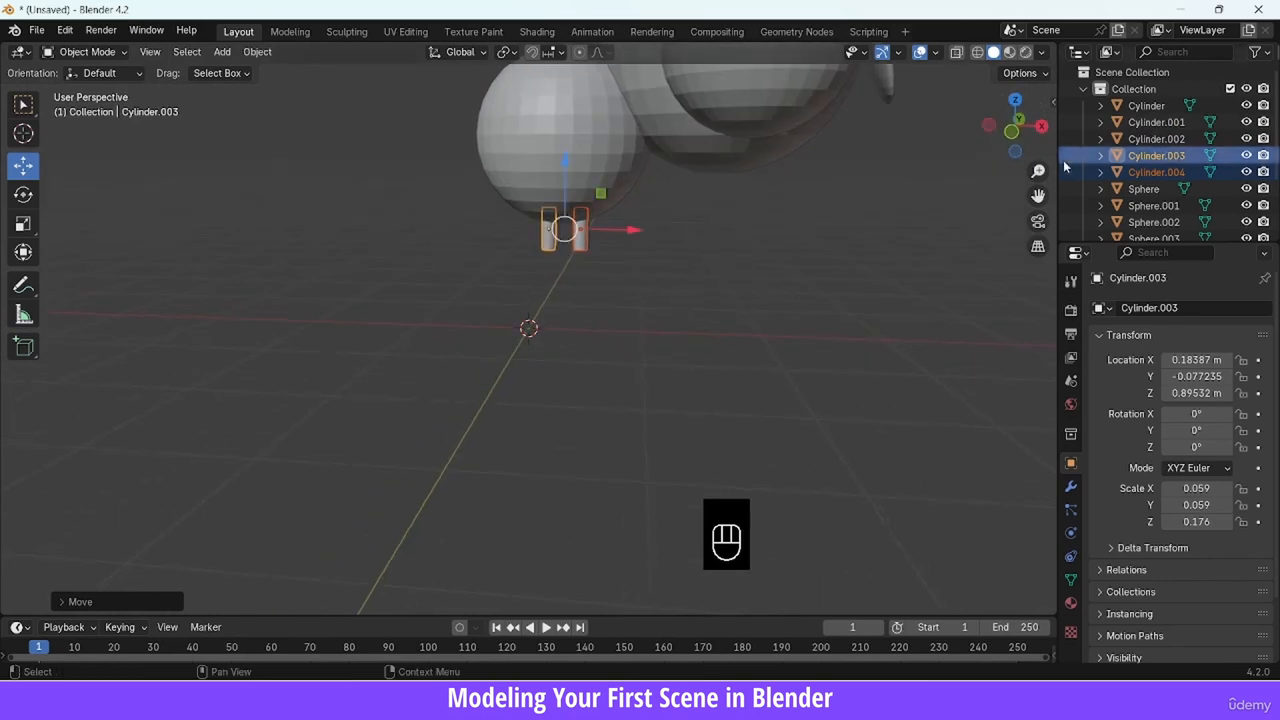
pyautogui.moveTo(1038, 171); pyautogui.dragTo(1030, 255)
pyautogui.click(900, 246)
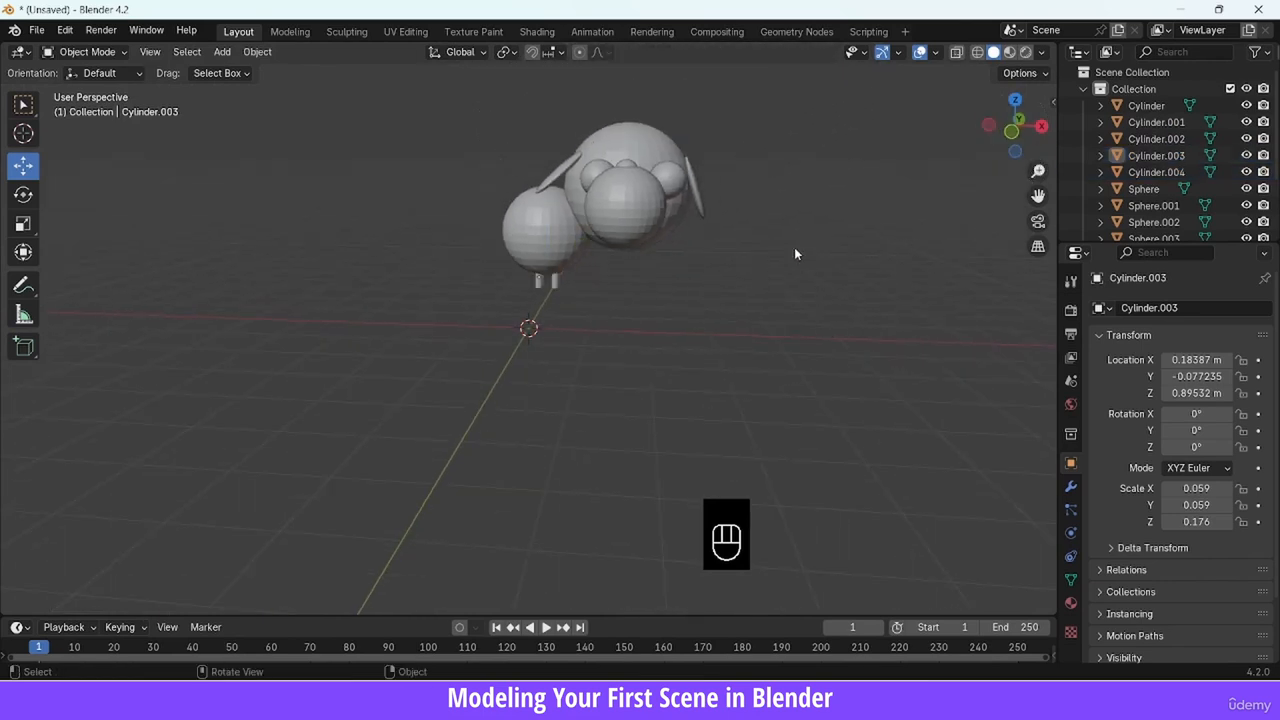
# In front view, duplicate one front leg and place the copy beside the body at about X -1.17 m, Z 1.27 m
pyautogui.press('KP_1')
pyautogui.click(565, 283)
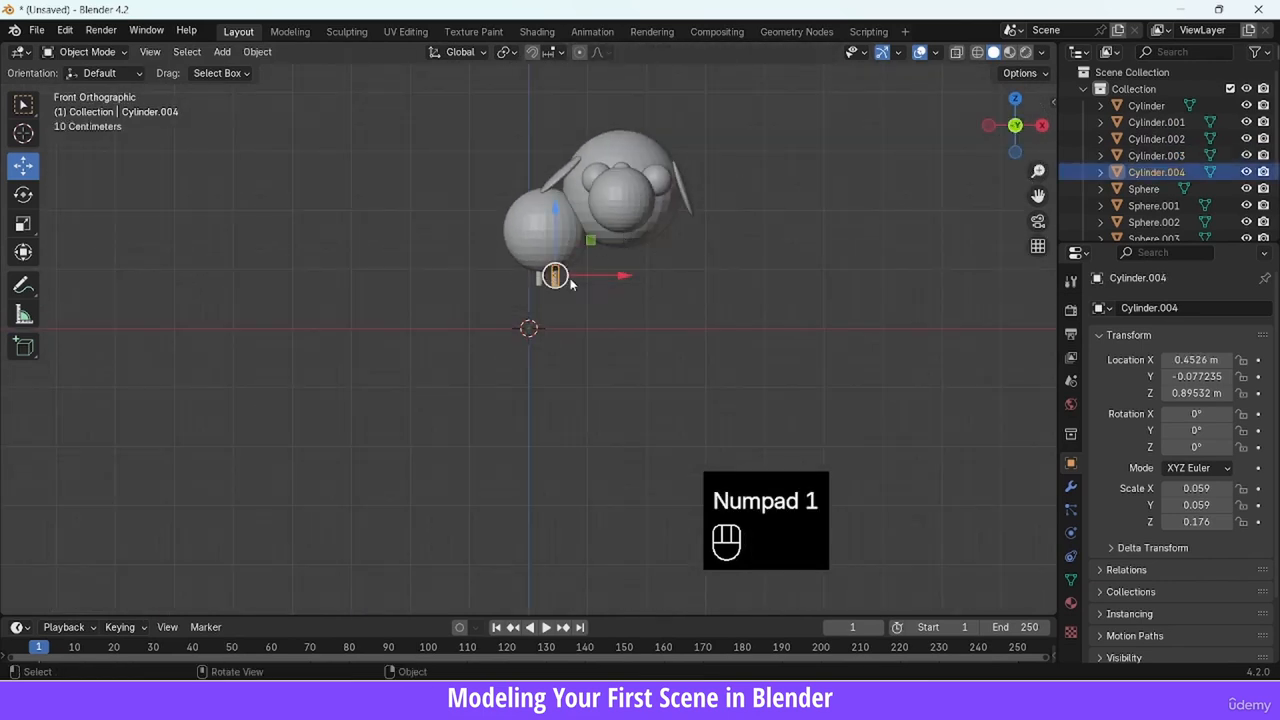
pyautogui.hotkey('shift', 'd')
pyautogui.click(510, 282)
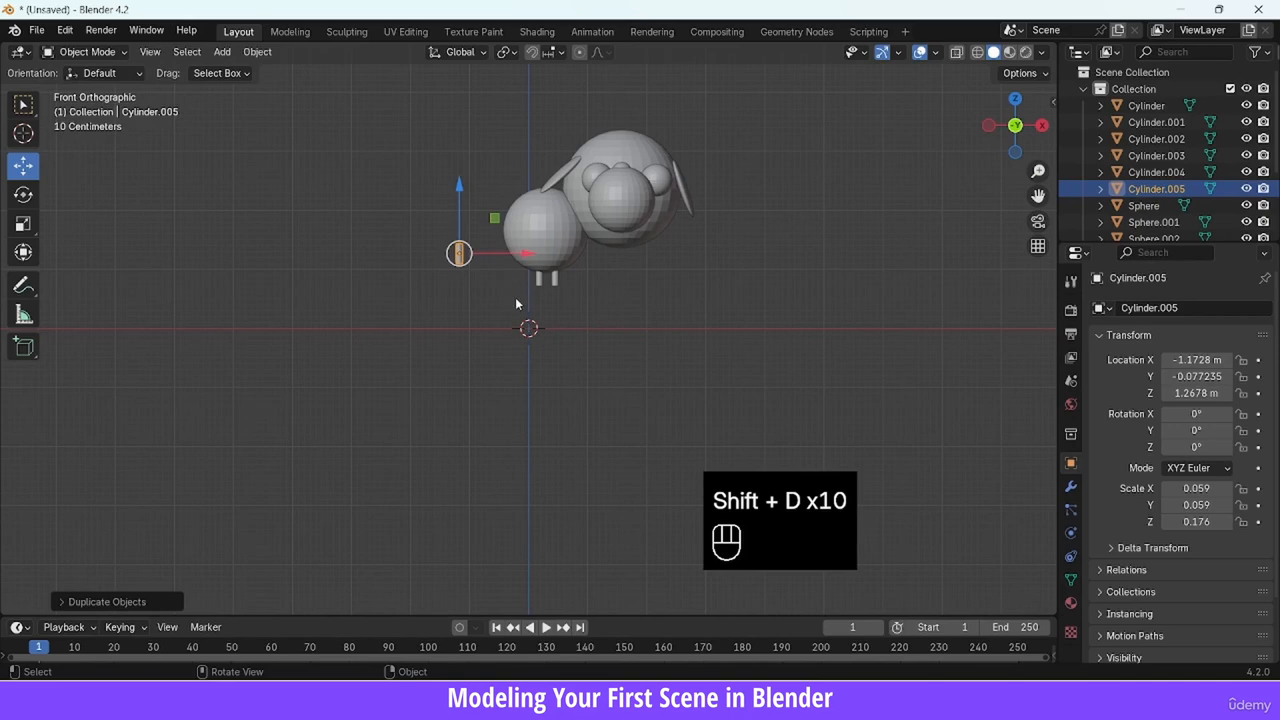
# Reshape the copied cylinder into a thin tail, scaled to about 0.033 across and 0.308 along Z
pyautogui.press('s')
pyautogui.press('z')
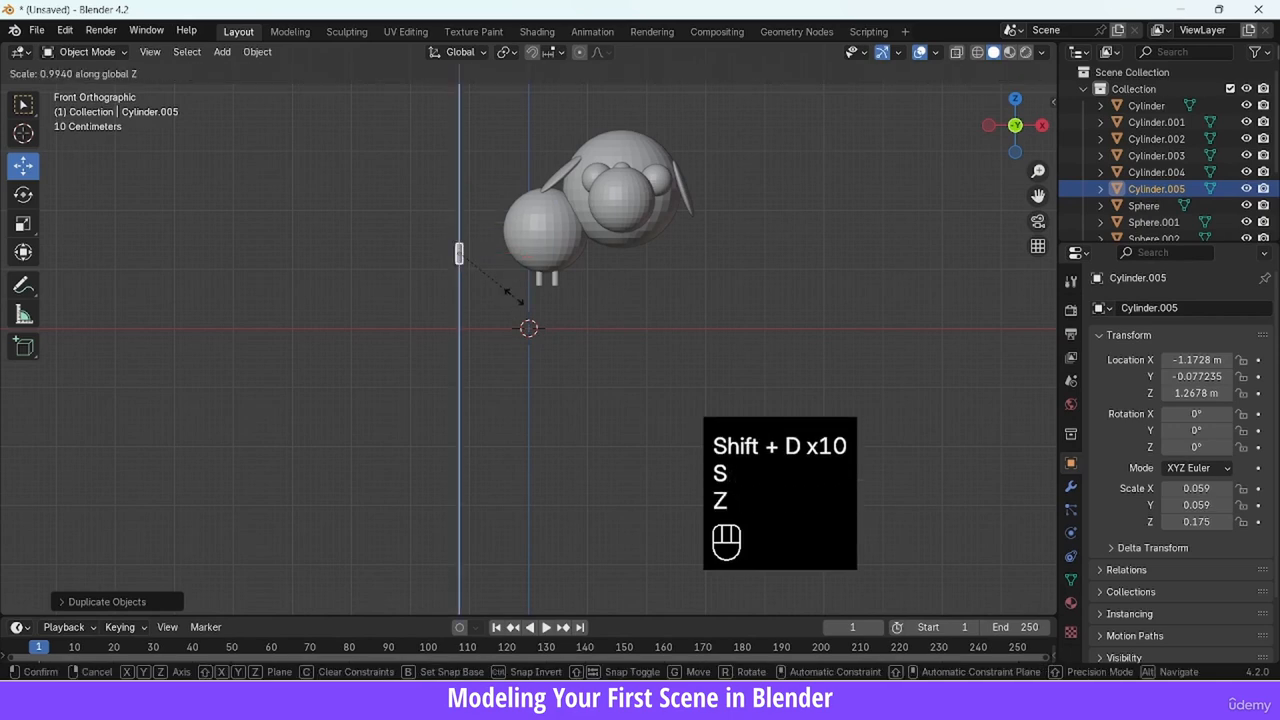
pyautogui.press('2')
pyautogui.click(514, 297)
pyautogui.press('s')
pyautogui.click(612, 306)
pyautogui.press('s')
pyautogui.press('z')
pyautogui.click(698, 255)
# Tilt the tail about 46° around Y and move it against the body at about X -0.43 m, Z 1.52 m
pyautogui.press('r')
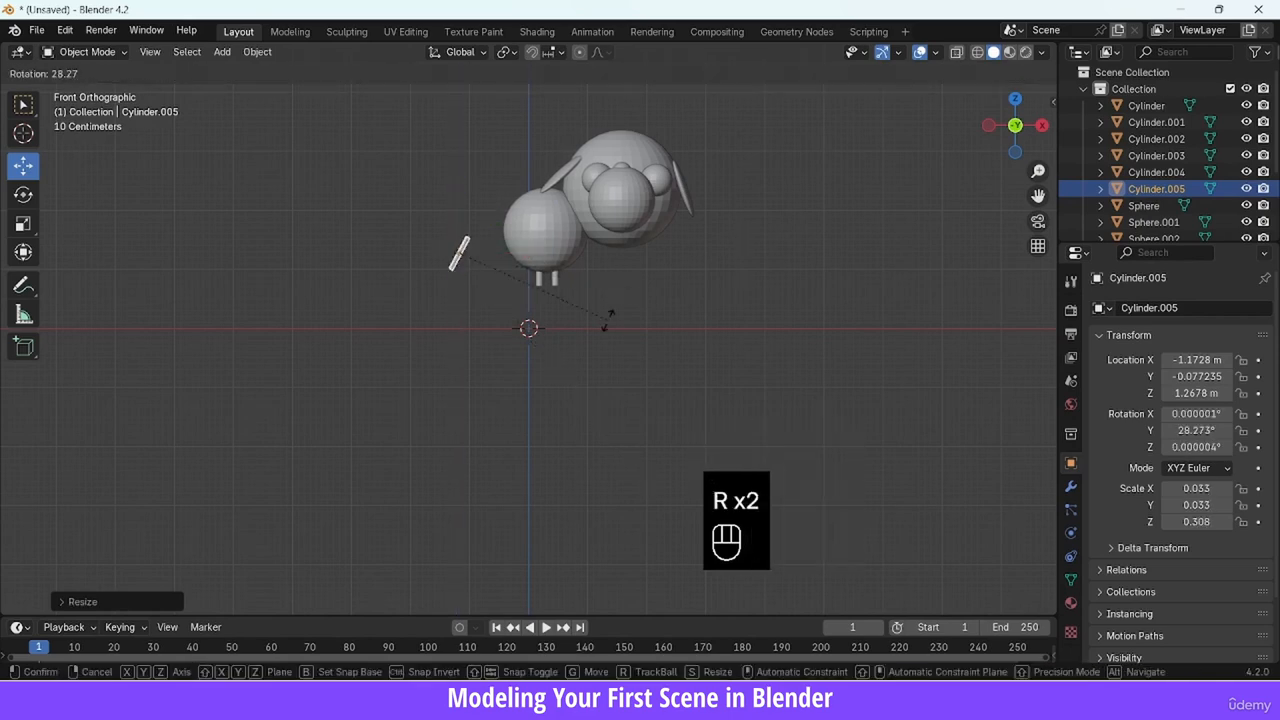
pyautogui.click(581, 350)
pyautogui.moveTo(520, 253); pyautogui.dragTo(560, 253)
pyautogui.moveTo(499, 193); pyautogui.dragTo(499, 178)
pyautogui.press('r')
pyautogui.click(612, 256)
pyautogui.moveTo(562, 239); pyautogui.dragTo(567, 239)
pyautogui.click(557, 110)
# Select the snout parts and, in front view, move them together until the connecting cylinder sits at about X 1.70 m, Z 1.97 m
pyautogui.moveTo(655, 237); pyautogui.dragTo(670, 246, button='middle')
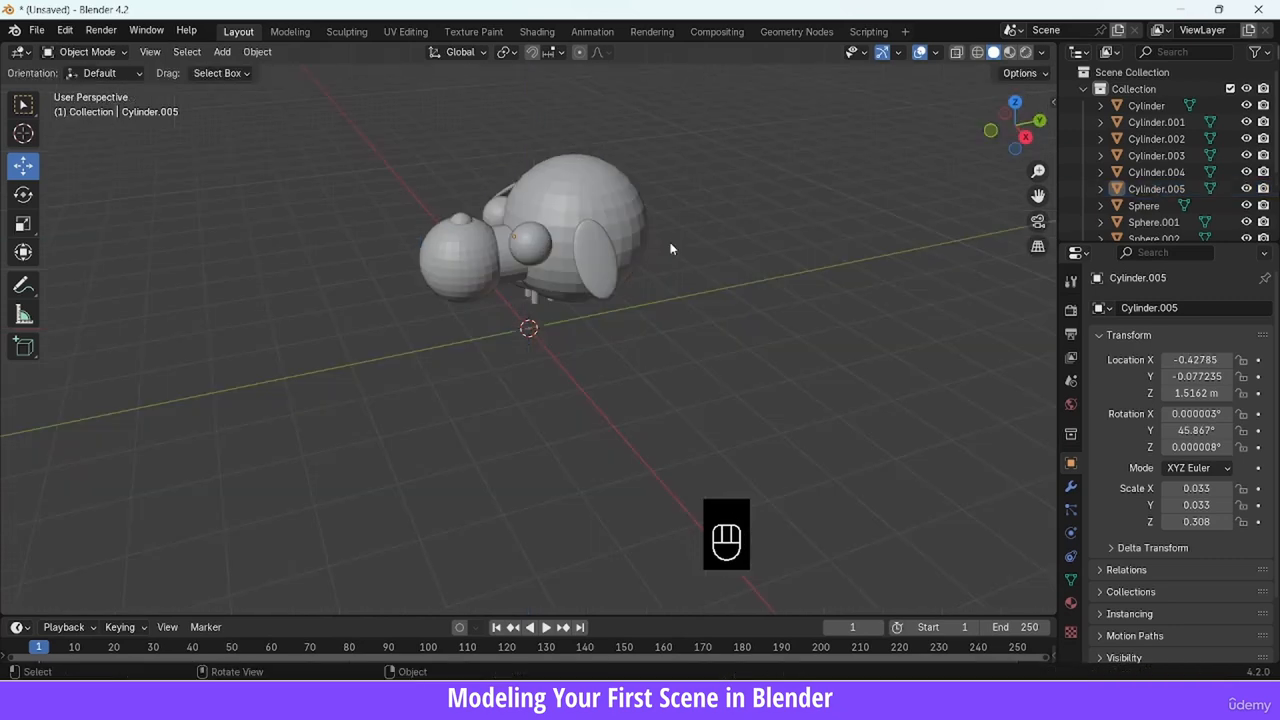
pyautogui.keyDown('shift'); pyautogui.click(462, 258); pyautogui.keyUp('shift')
pyautogui.keyDown('shift'); pyautogui.click(460, 262); pyautogui.keyUp('shift')
pyautogui.press('KP_1')
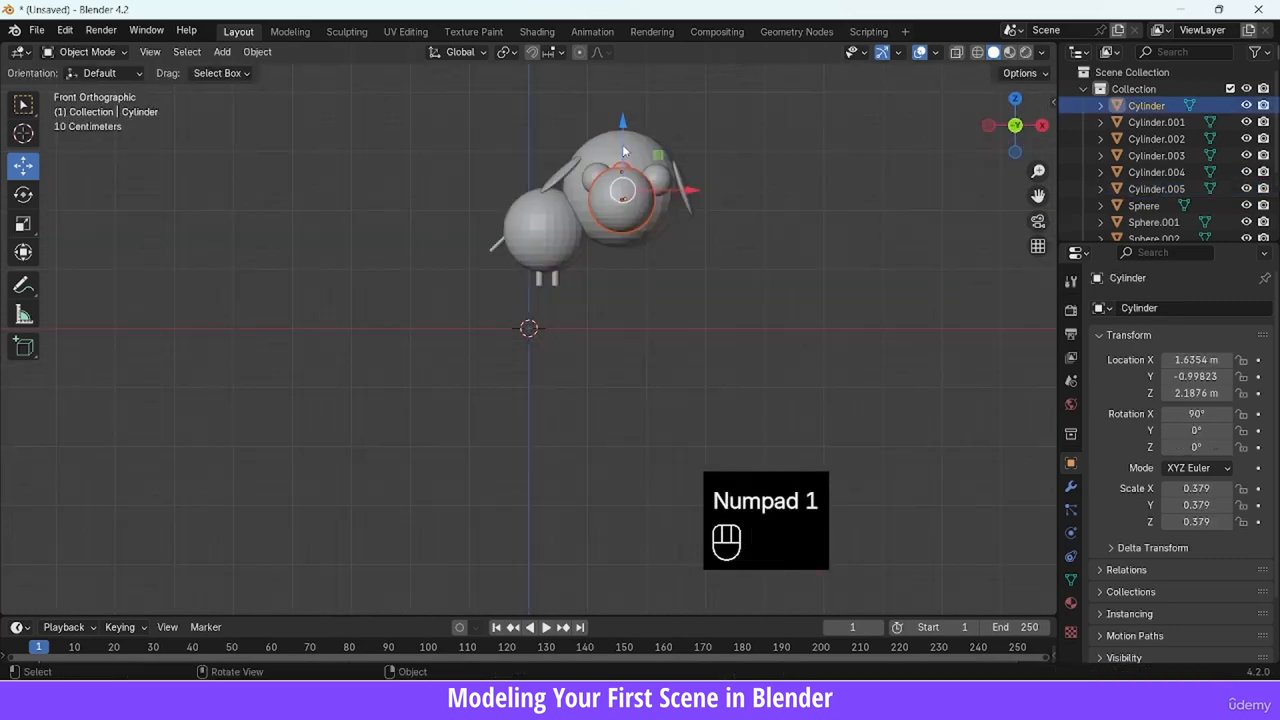
pyautogui.moveTo(622, 125); pyautogui.dragTo(622, 137)
pyautogui.moveTo(689, 203); pyautogui.dragTo(693, 203)
pyautogui.click(625, 113)
# Select the head, ears, eyes, snout sphere and nose together and rotate them about 12° around the Z axis
pyautogui.moveTo(559, 102); pyautogui.dragTo(710, 182)
pyautogui.press('r')
pyautogui.press('z')
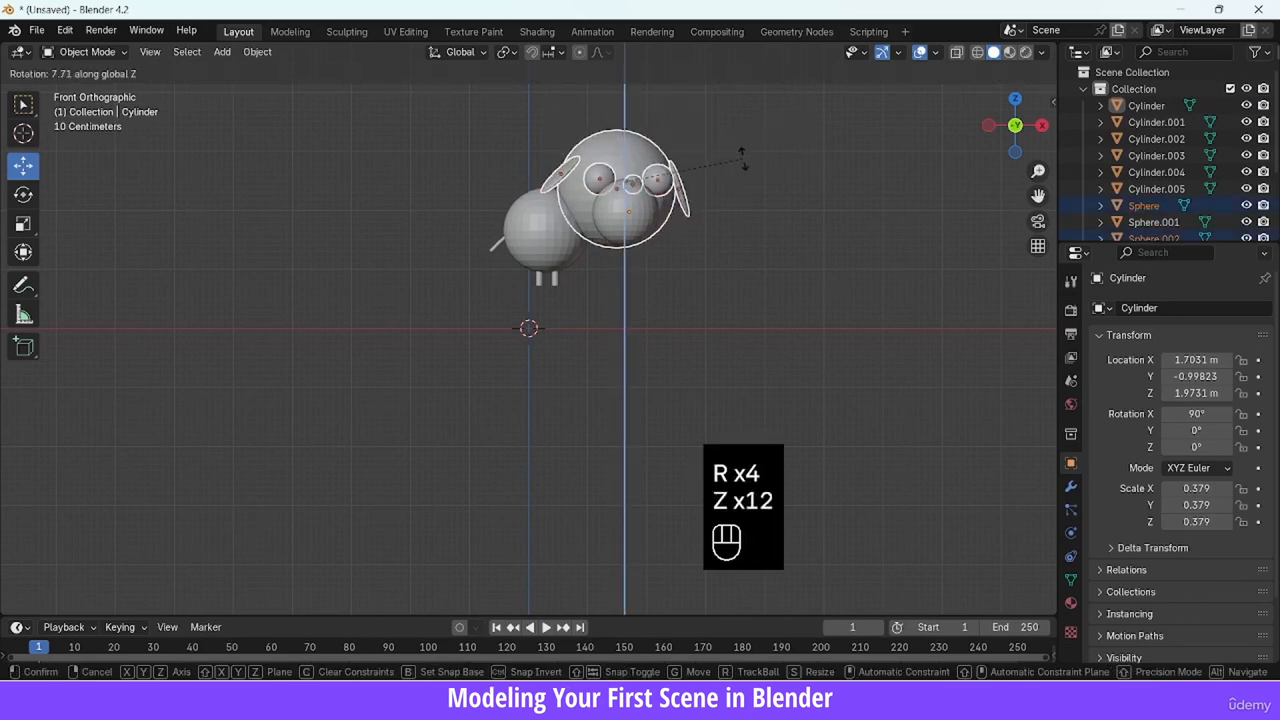
pyautogui.click(731, 170)
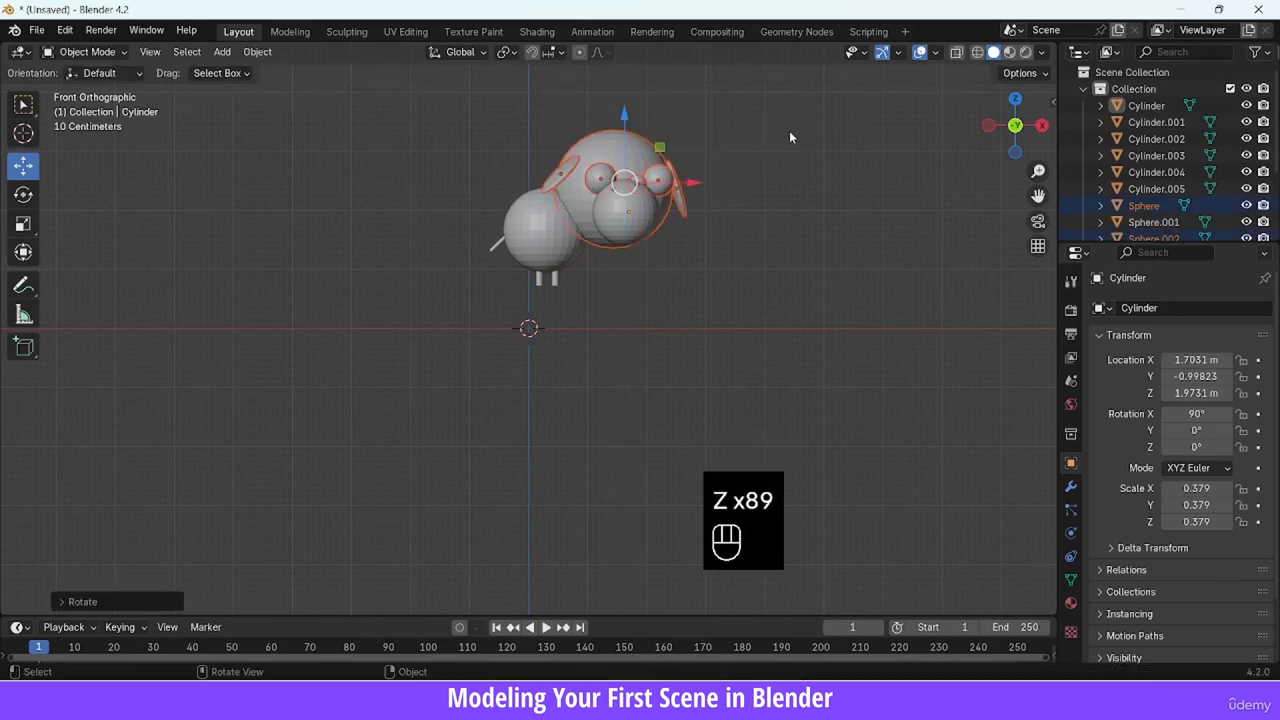
pyautogui.click(789, 133)
# Move the nose sphere to about X 1.79 m, Y -1.85 m on the snout
pyautogui.click(638, 184)
pyautogui.moveTo(702, 183); pyautogui.dragTo(697, 183)
pyautogui.moveTo(838, 160); pyautogui.dragTo(640, 165, button='middle')
pyautogui.moveTo(482, 184); pyautogui.dragTo(459, 185)
pyautogui.moveTo(980, 115); pyautogui.dragTo(1045, 130, button='middle')
pyautogui.moveTo(700, 191); pyautogui.dragTo(703, 191)
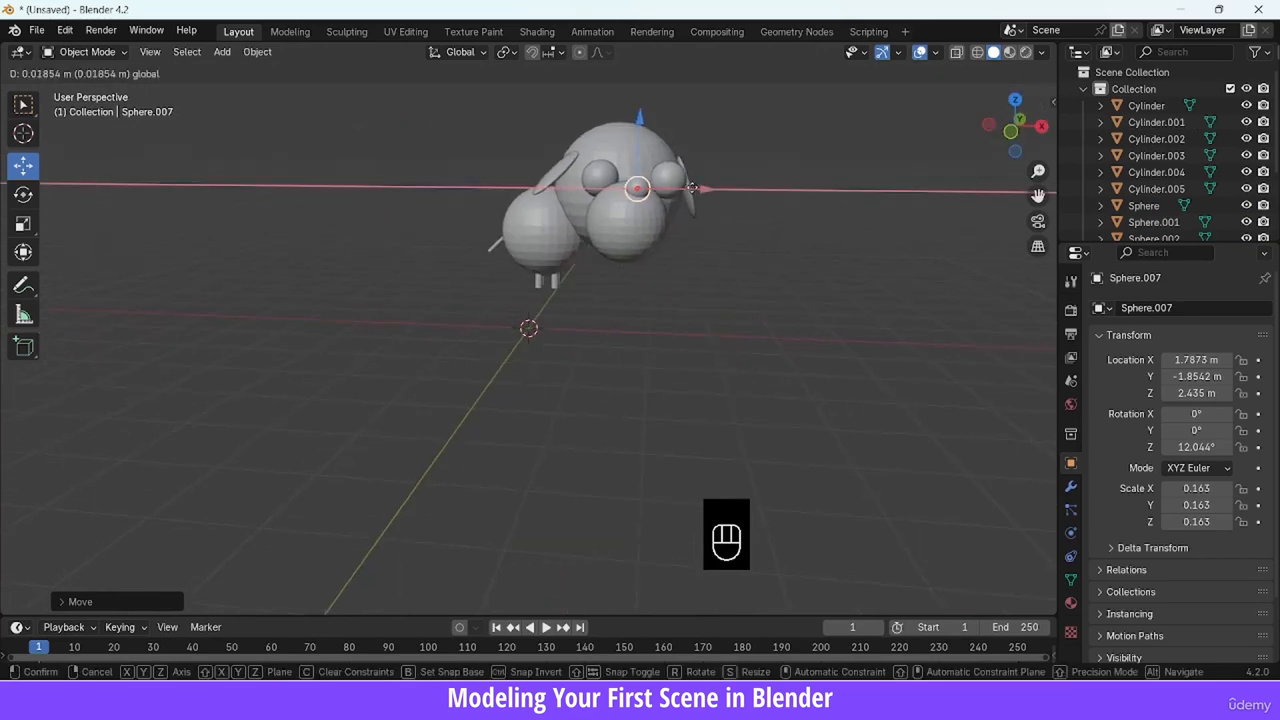
# Shift the snout sphere along the X axis to line it up beneath the nose
pyautogui.click(622, 224)
pyautogui.moveTo(735, 200); pyautogui.dragTo(690, 228, button='middle')
pyautogui.click(588, 211)
pyautogui.moveTo(655, 217); pyautogui.dragTo(645, 216)
pyautogui.click(608, 242)
pyautogui.moveTo(1015, 125); pyautogui.dragTo(1051, 198)
# Rotate the cylinder connecting snout and head about 13° around Z and shift it to about X 1.77 m, Y -0.99 m
pyautogui.click(640, 300)
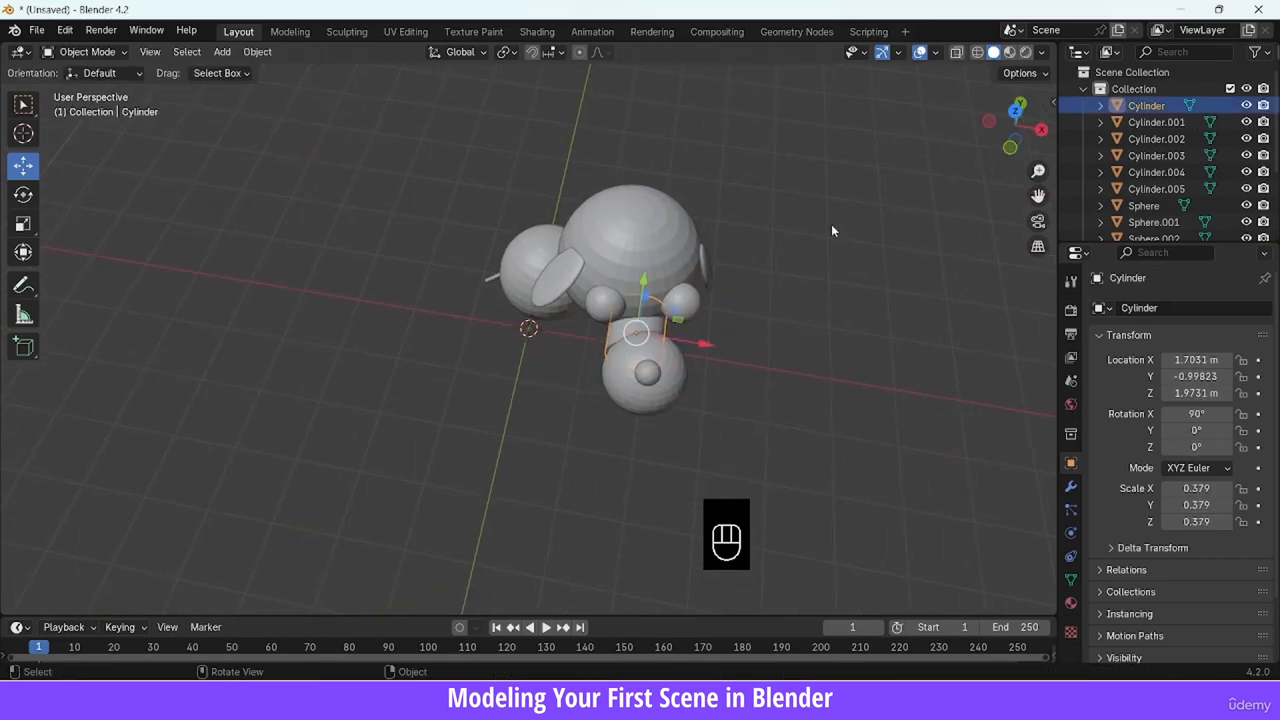
pyautogui.press('r')
pyautogui.press('z')
pyautogui.click(776, 206)
pyautogui.moveTo(706, 341); pyautogui.dragTo(708, 329)
# Set the transform orientation to Normal and deselect the cylinder
pyautogui.click(454, 55)
pyautogui.click(443, 137)
pyautogui.click(780, 270)
# In front view, select all parts of the character and apply Shade Smooth to them
pyautogui.moveTo(1025, 141); pyautogui.dragTo(799, 67)
pyautogui.press('KP_1')
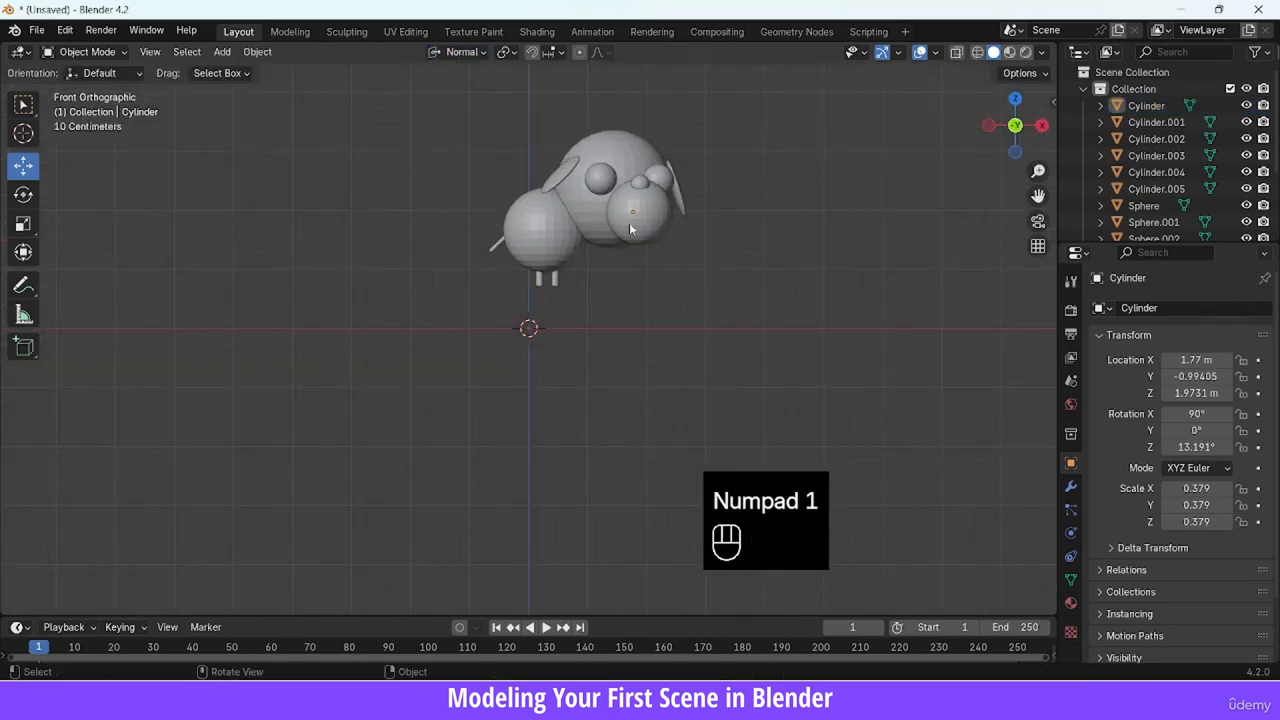
pyautogui.moveTo(444, 108); pyautogui.dragTo(748, 300)
pyautogui.rightClick(667, 179)
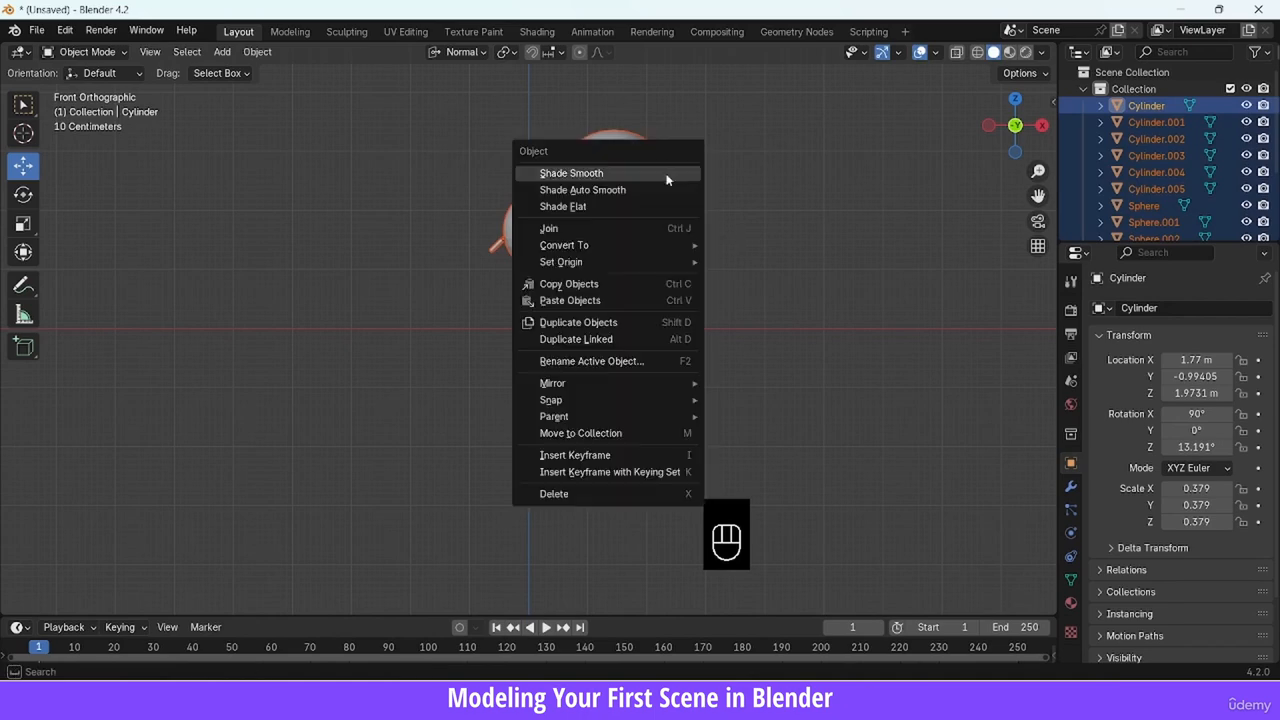
pyautogui.click(664, 172)
pyautogui.click(819, 133)
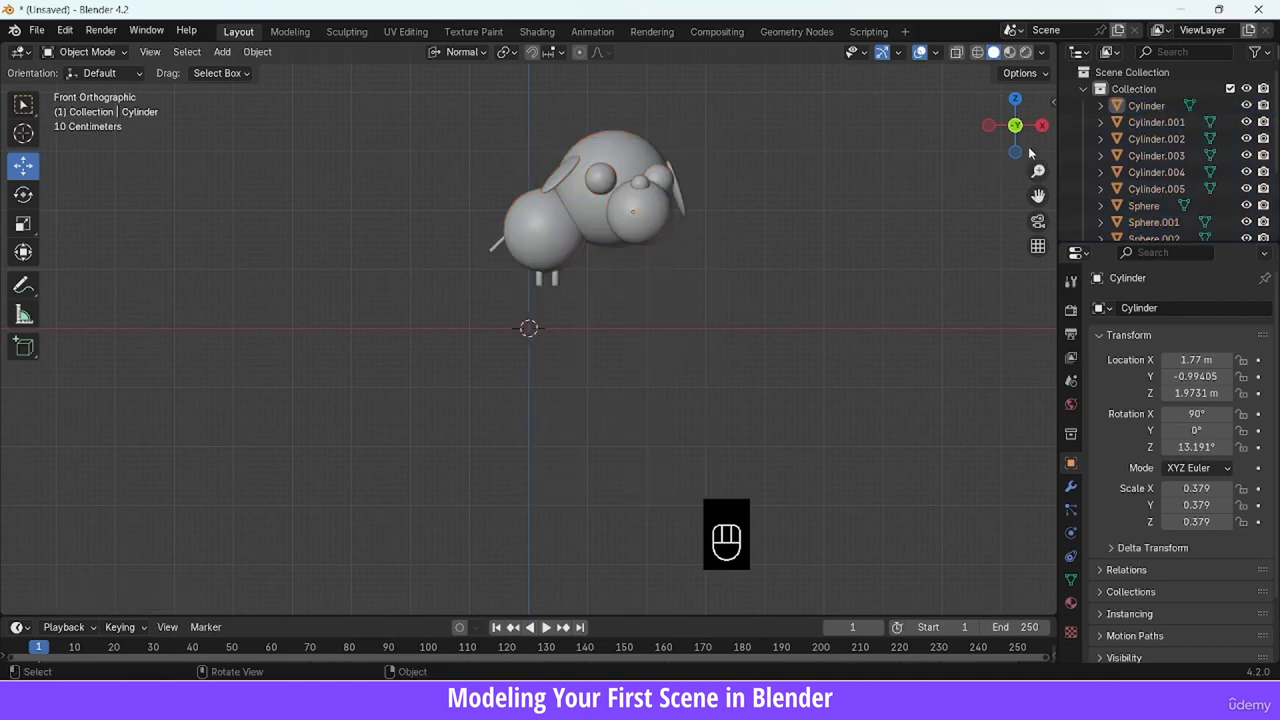
# Duplicate the two eye spheres and shift the copies back and up behind the eyes, to a height of about Z 2.77 m
pyautogui.moveTo(1030, 152); pyautogui.dragTo(866, 202)
pyautogui.keyDown('shift'); pyautogui.click(540, 263); pyautogui.keyUp('shift')
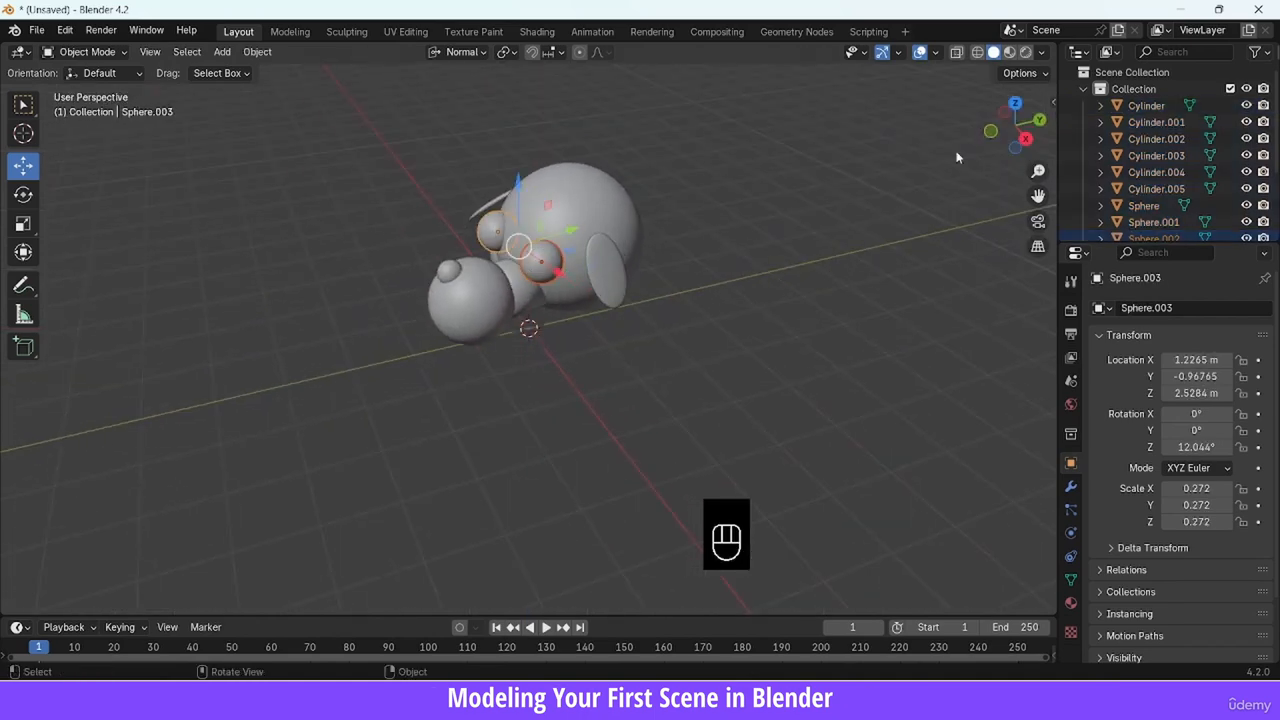
pyautogui.moveTo(995, 132); pyautogui.dragTo(969, 138)
pyautogui.hotkey('shift', 'd')
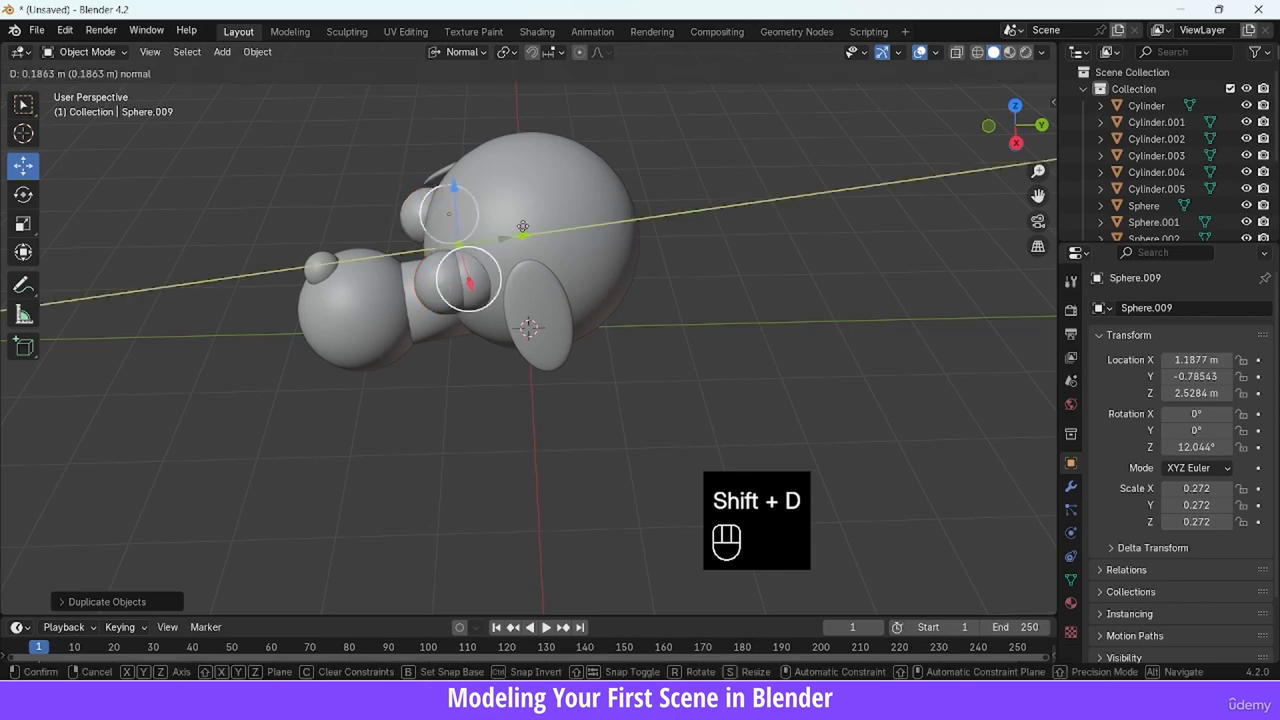
pyautogui.click(489, 203)
pyautogui.moveTo(527, 101); pyautogui.dragTo(527, 76)
# Flatten the duplicated eye spheres to a Y scale of about 0.05 and move them close behind the eyes
pyautogui.moveTo(1012, 118); pyautogui.dragTo(972, 119)
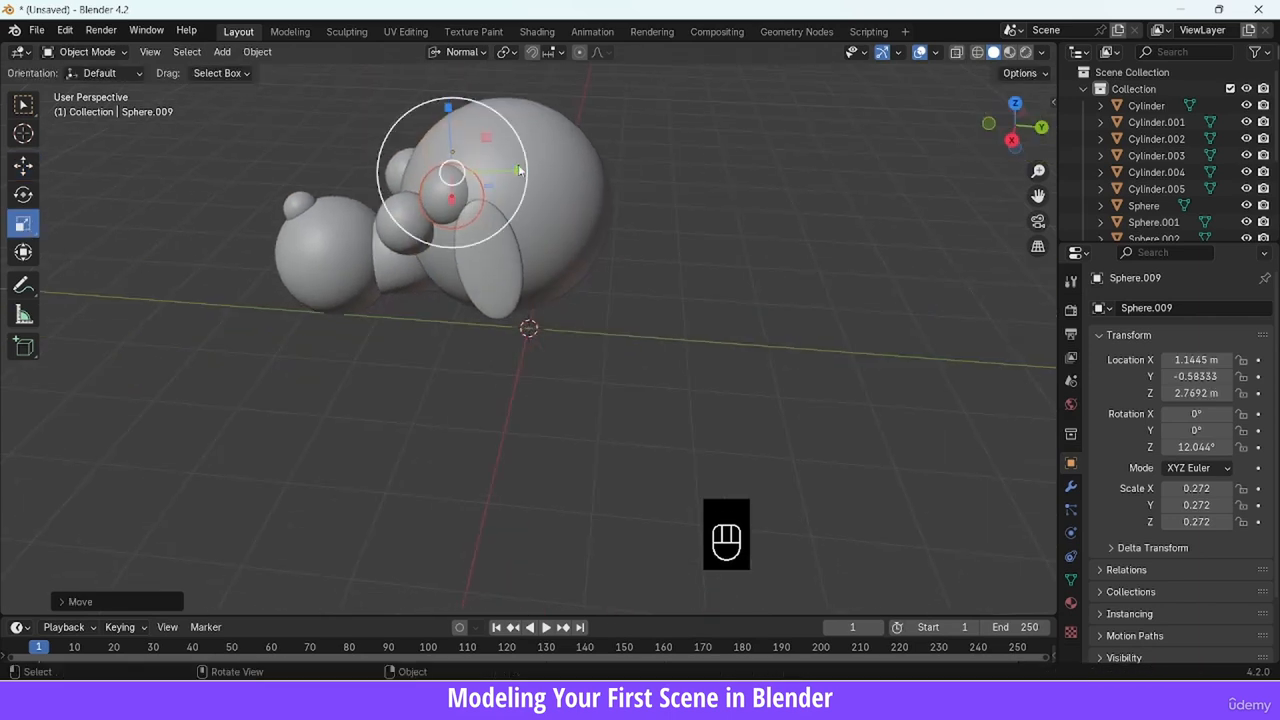
pyautogui.moveTo(518, 171); pyautogui.dragTo(462, 176)
pyautogui.moveTo(1002, 114); pyautogui.dragTo(1060, 108)
pyautogui.click(28, 169)
pyautogui.moveTo(579, 145); pyautogui.dragTo(570, 140)
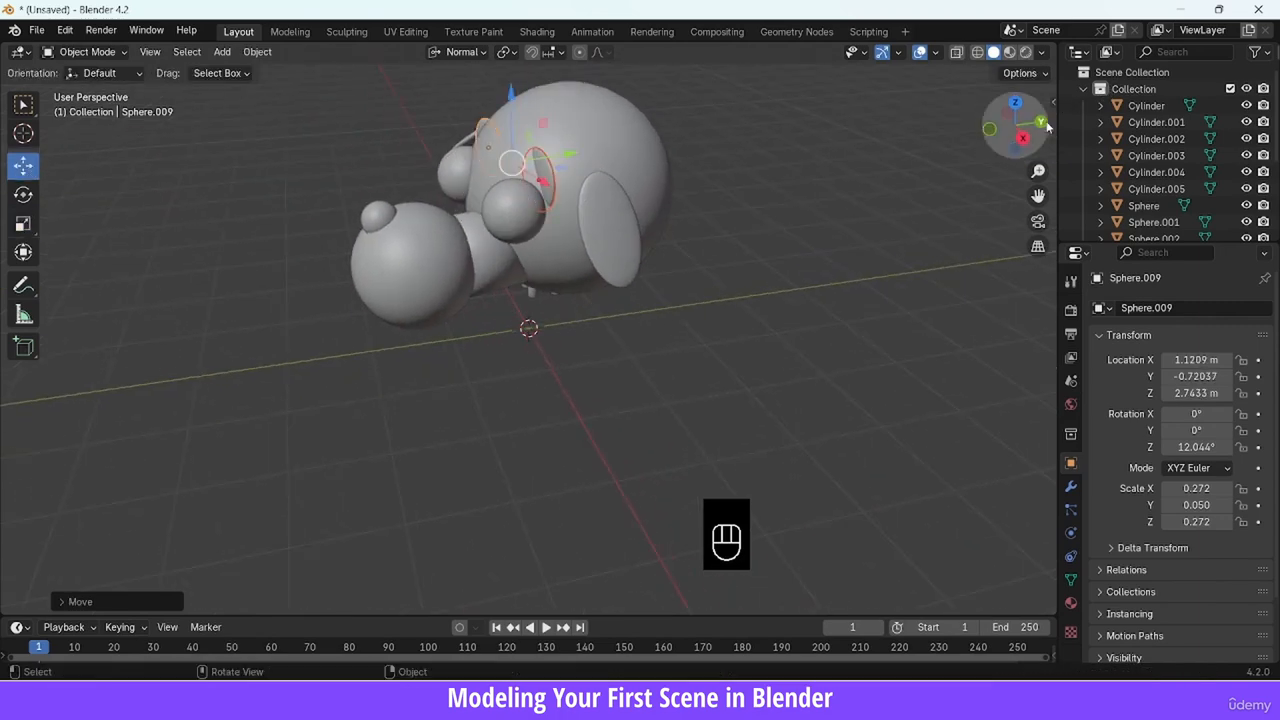
# Turn the disc behind the character's eye on the +X side to about 45° around Z and fit it against the head
pyautogui.moveTo(1014, 114); pyautogui.dragTo(873, 145)
pyautogui.moveTo(659, 131); pyautogui.dragTo(683, 128)
pyautogui.moveTo(1014, 125); pyautogui.dragTo(1190, 96)
pyautogui.press('g')
pyautogui.moveTo(689, 117); pyautogui.dragTo(701, 118)
pyautogui.press('g')
pyautogui.press('g')
pyautogui.moveTo(1014, 125); pyautogui.dragTo(1150, 110)
pyautogui.click(800, 155)
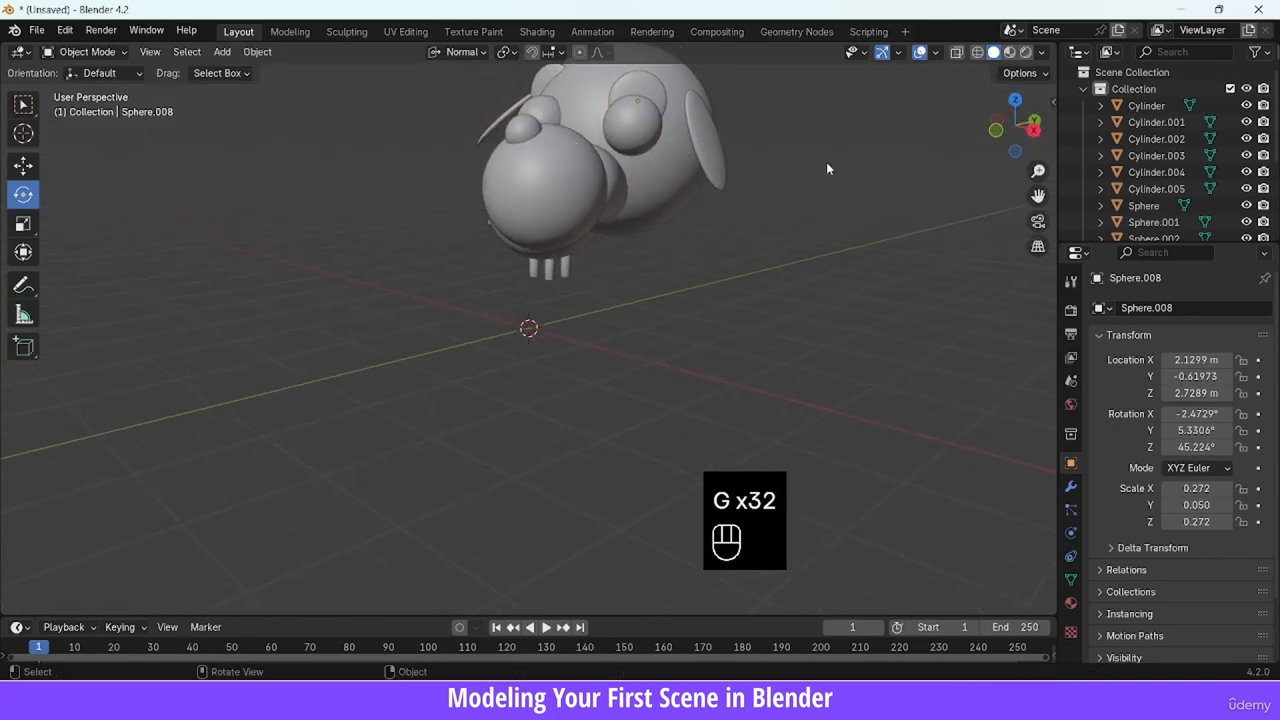
# Select the flattened disc behind the other eye and reposition it against the head
pyautogui.click(545, 95)
pyautogui.press('g')
pyautogui.click(913, 292)
pyautogui.moveTo(1014, 125); pyautogui.dragTo(1046, 60)
pyautogui.press('g')
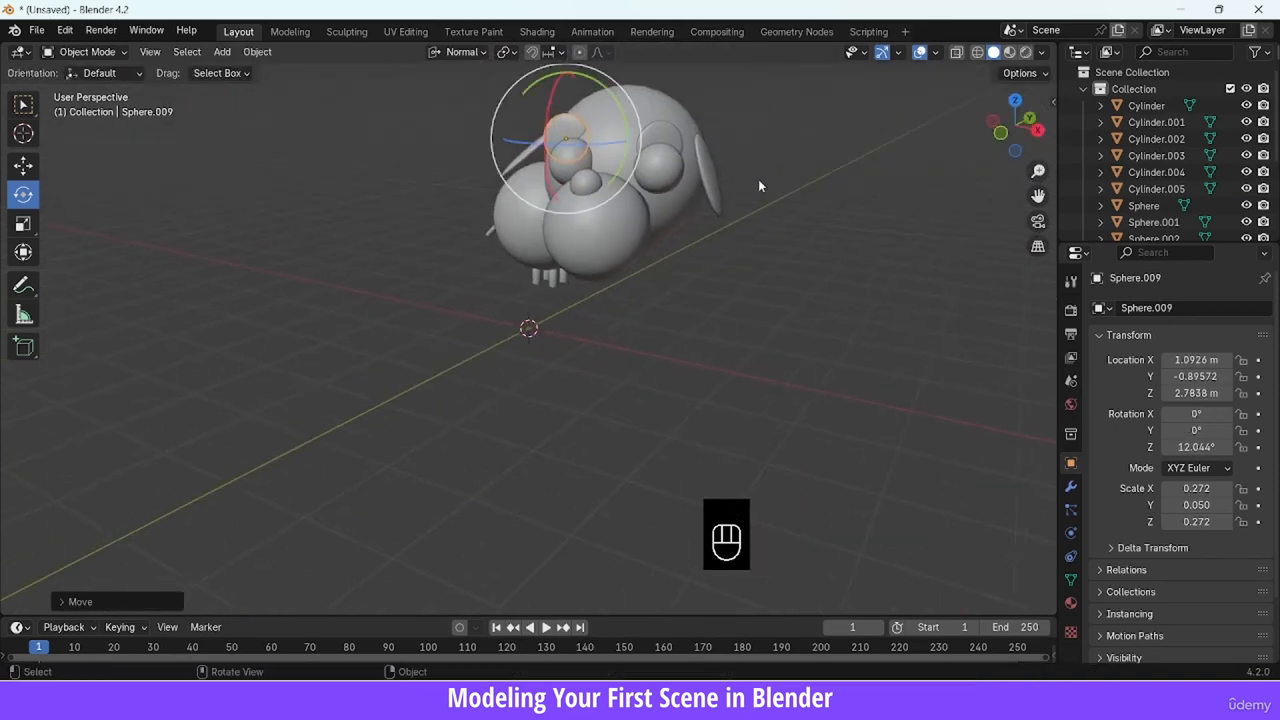
pyautogui.press('KP_1')
pyautogui.press('g')
pyautogui.click(820, 169)
# Rotate that disc to follow the head's curvature and place it at about X 1.20 m, Y -0.86 m, Z 2.75 m
pyautogui.moveTo(1014, 125); pyautogui.dragTo(1140, 118)
pyautogui.press('KP_Decimal')
pyautogui.press('g')
pyautogui.click(796, 340)
pyautogui.moveTo(535, 320); pyautogui.dragTo(482, 306)
pyautogui.press('g')
pyautogui.moveTo(1014, 125); pyautogui.dragTo(1074, 114)
pyautogui.press('g')
pyautogui.click(825, 203)
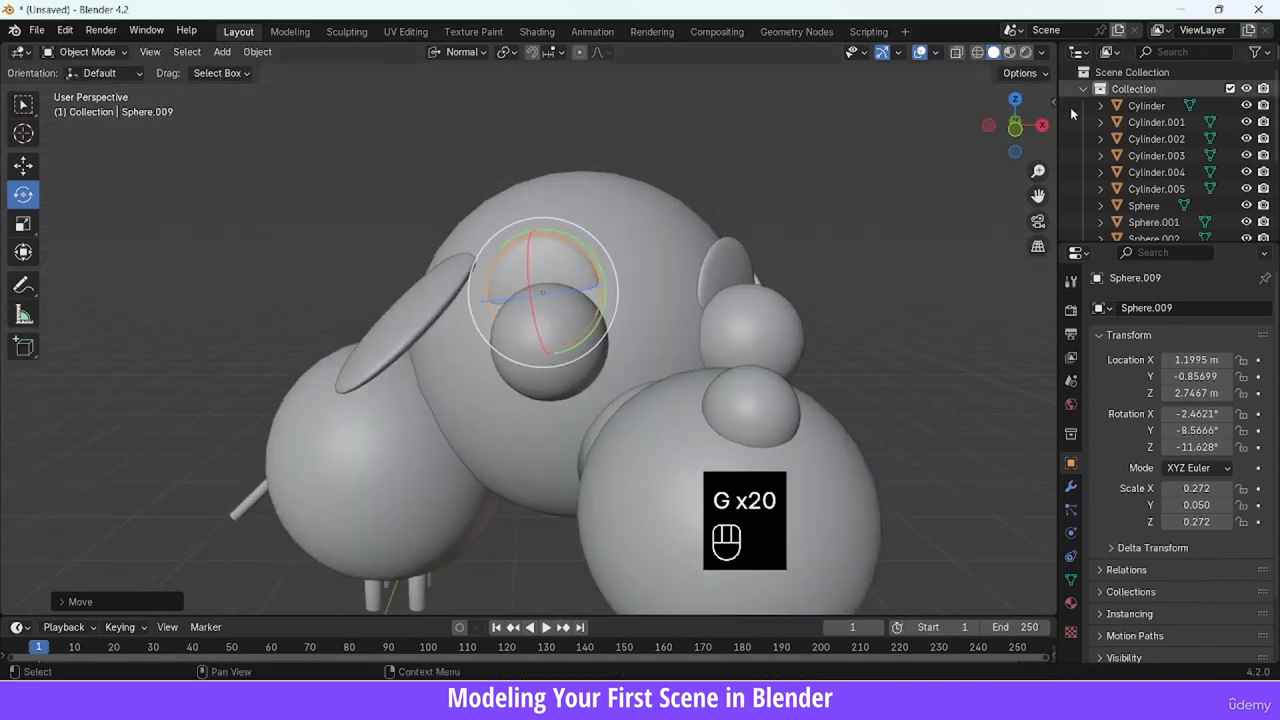
pyautogui.moveTo(562, 298); pyautogui.dragTo(607, 292)
# Reposition the disc behind the +X eye to about X 2.12 m, Y -0.56 m, Z 2.81 m
pyautogui.press('KP_1')
pyautogui.click(660, 289)
pyautogui.press('g')
pyautogui.click(690, 284)
pyautogui.moveTo(1014, 125); pyautogui.dragTo(880, 150)
pyautogui.press('g')
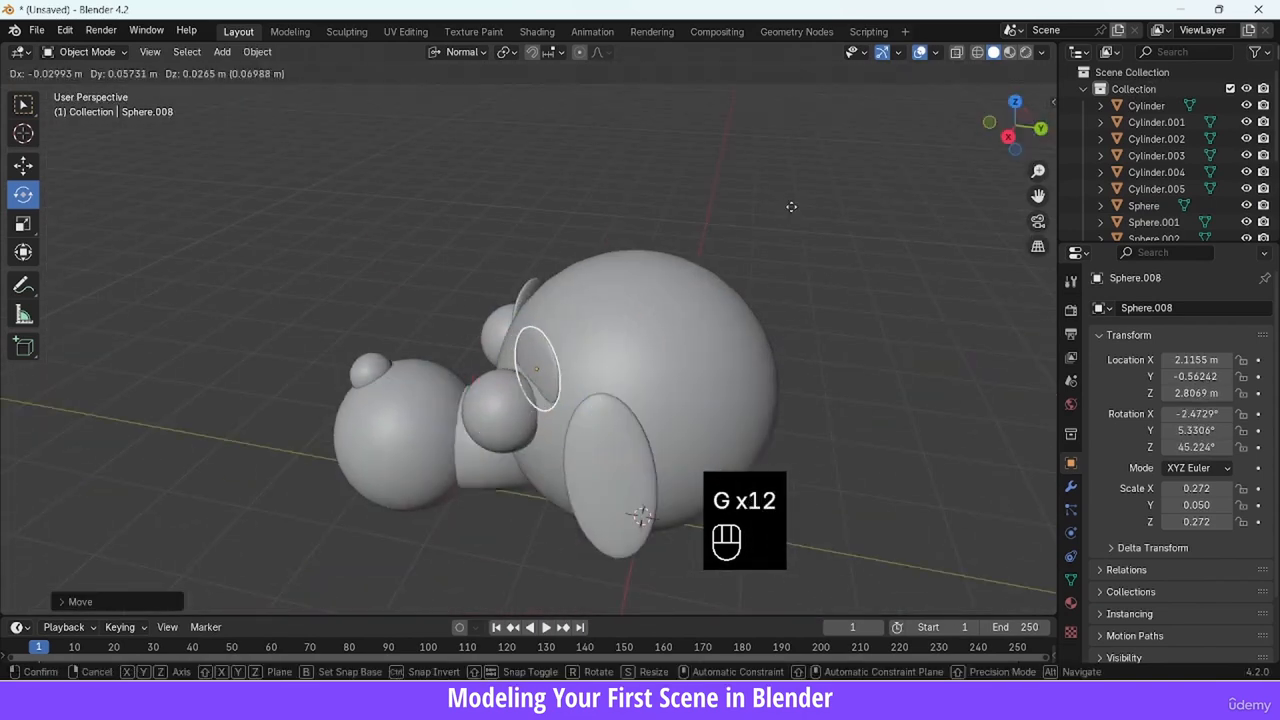
pyautogui.click(791, 206)
# Select the whole character in front view, set the transform orientation to Global and raise it about 1.2 m along Z
pyautogui.press('KP_1')
pyautogui.moveTo(1038, 171); pyautogui.dragTo(928, 372)
pyautogui.moveTo(377, 233); pyautogui.dragTo(678, 446)
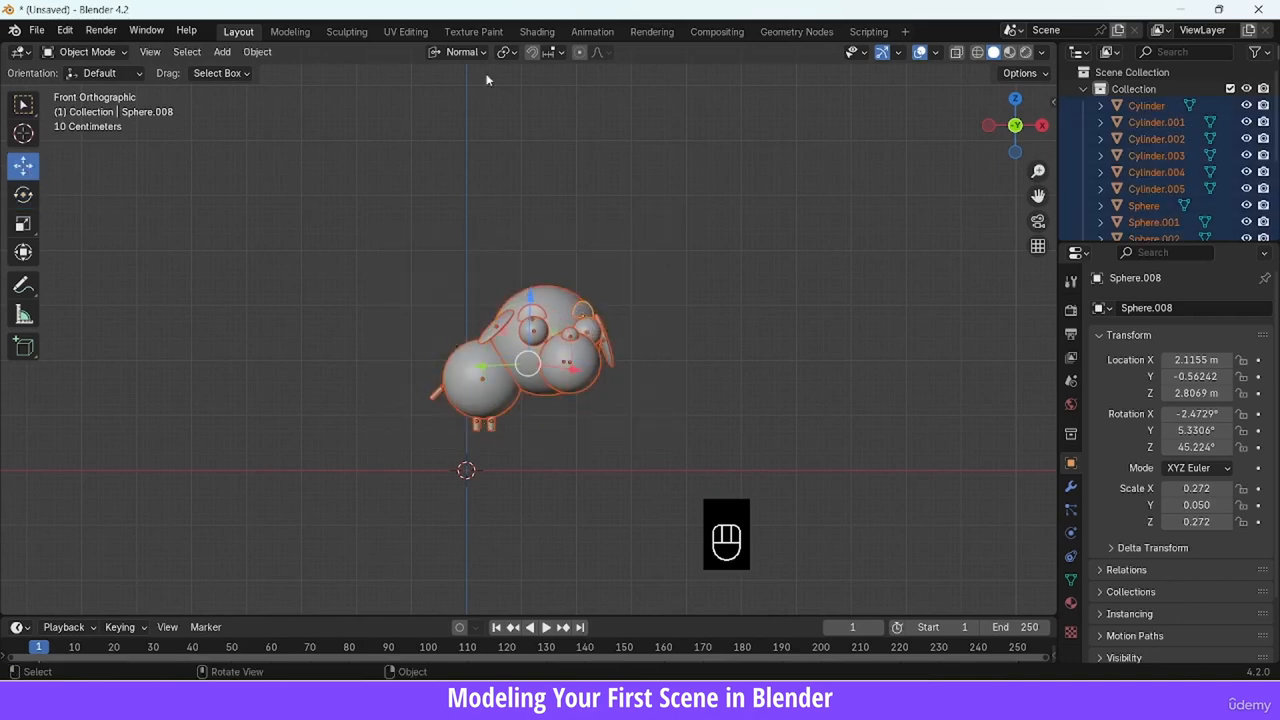
pyautogui.click(462, 51)
pyautogui.moveTo(529, 309); pyautogui.dragTo(530, 241)
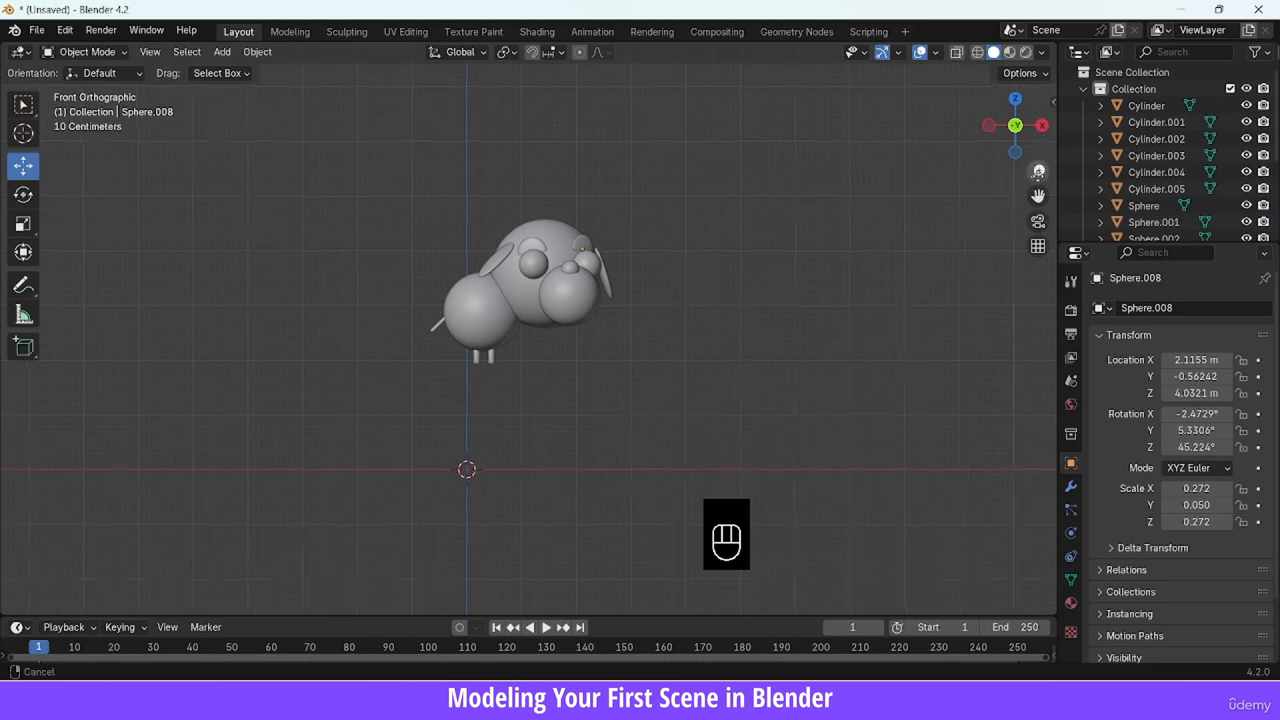
# Add an ico sphere at the world origin and flatten it along Z to a scale of about 0.76
pyautogui.moveTo(1038, 171); pyautogui.dragTo(910, 204)
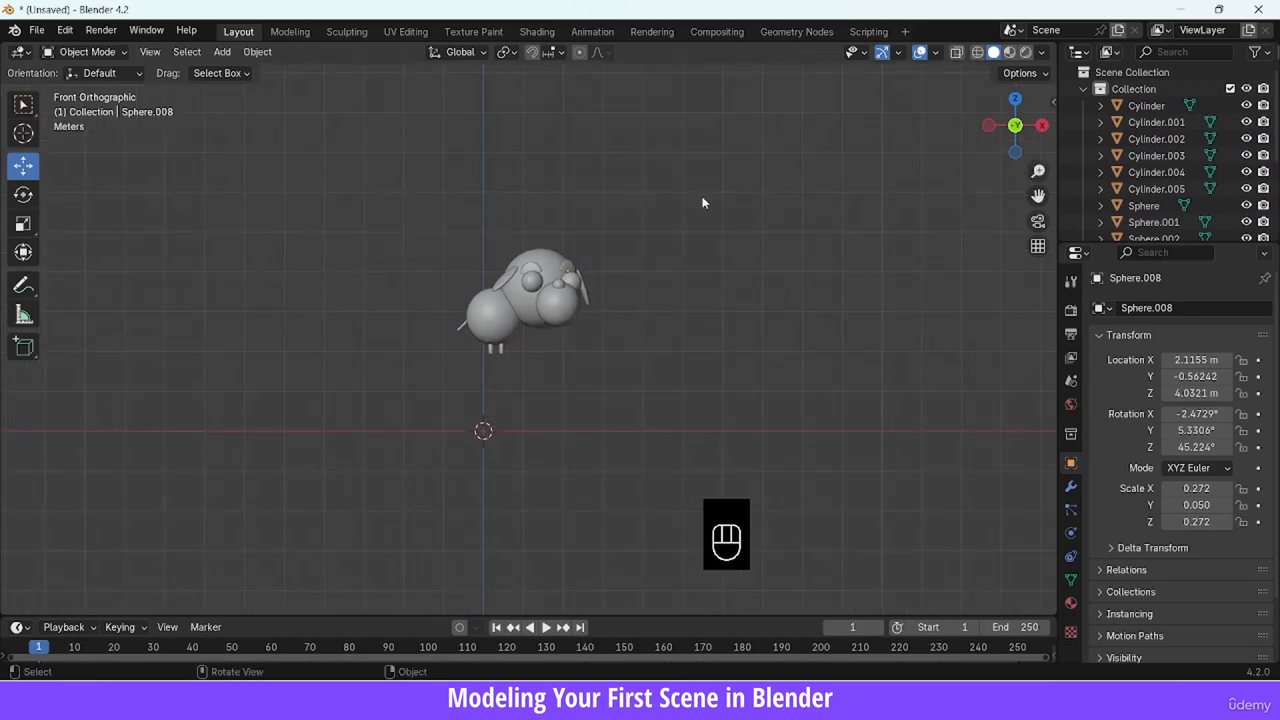
pyautogui.hotkey('shift', 'a')
pyautogui.moveTo(702, 198)
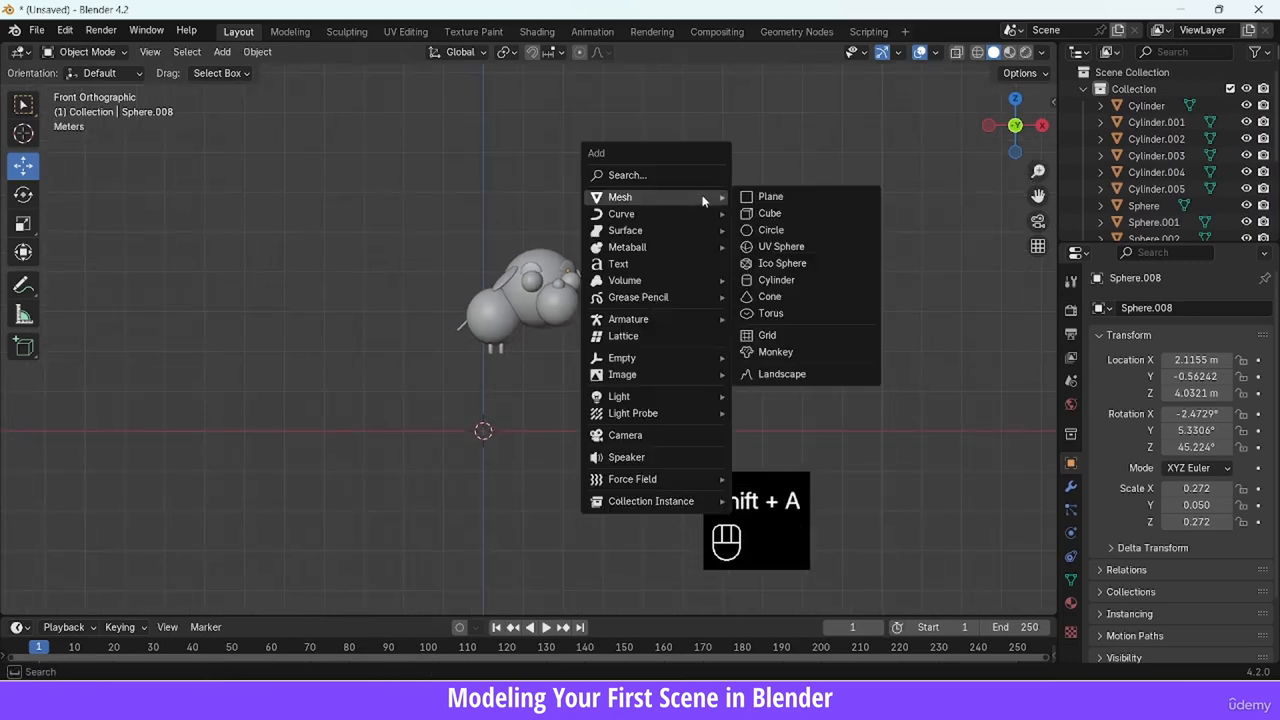
pyautogui.click(814, 262)
pyautogui.hotkey('ctrl', 'z')
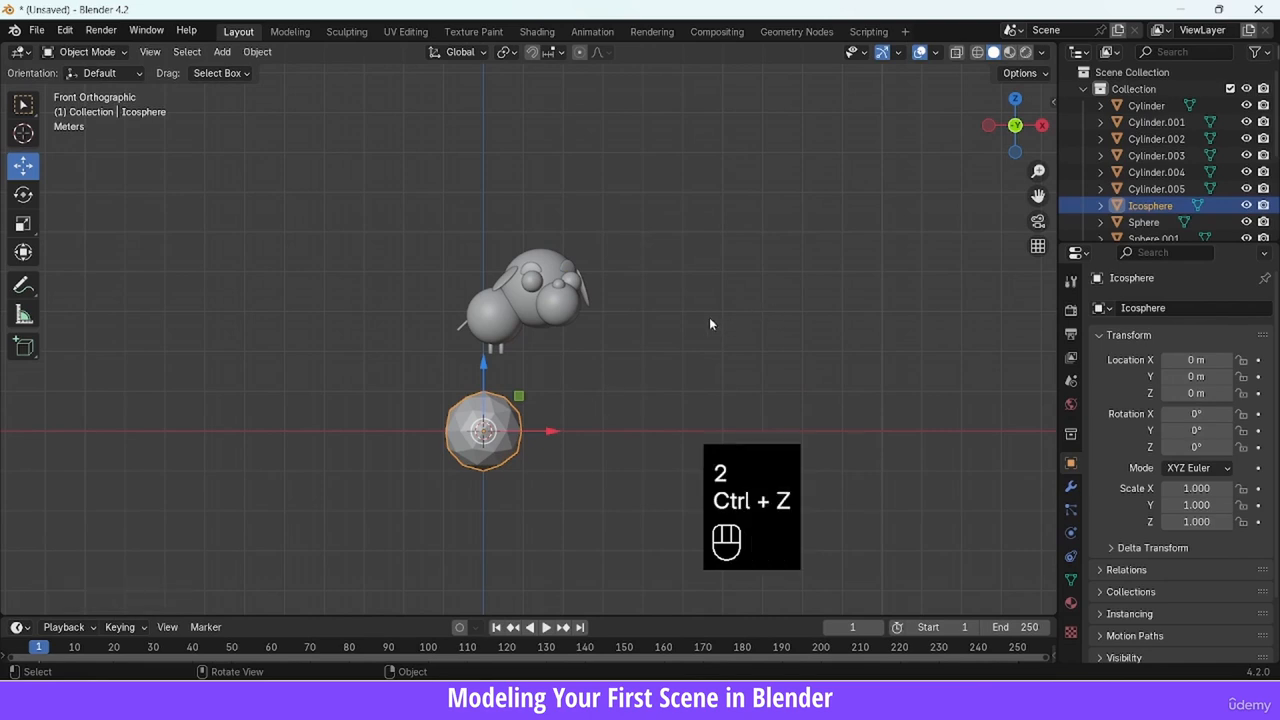
pyautogui.press('s')
pyautogui.press('s')
pyautogui.press('z')
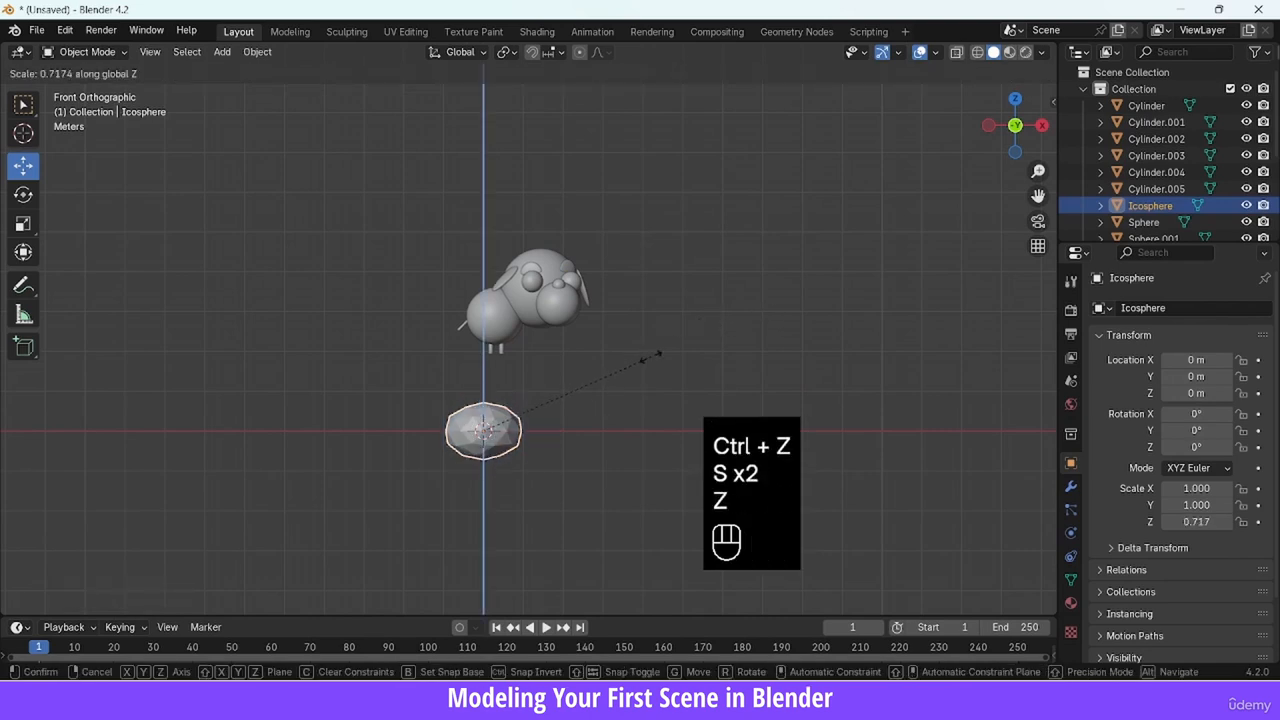
pyautogui.click(577, 387)
# Enlarge the flattened ico sphere to an X and Y scale of about 4.32 and lower it to about Z -1.19 m
pyautogui.press('s')
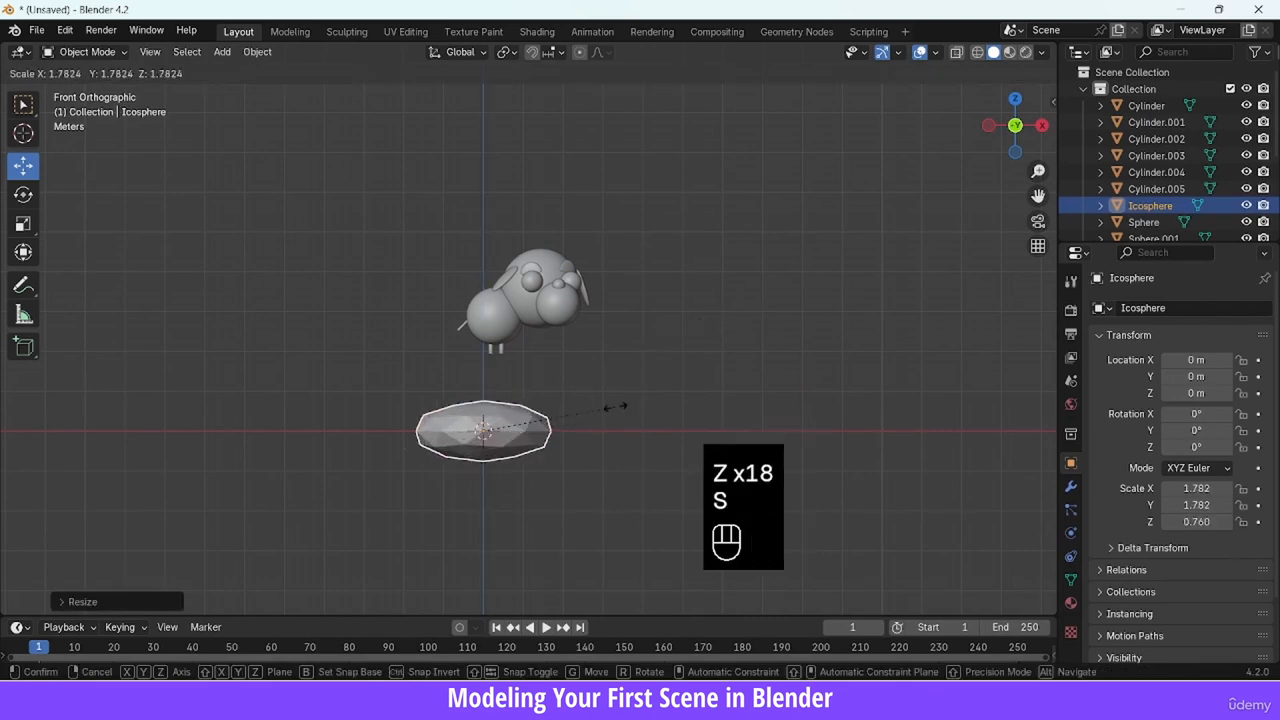
pyautogui.click(781, 366)
pyautogui.moveTo(486, 375); pyautogui.dragTo(485, 428)
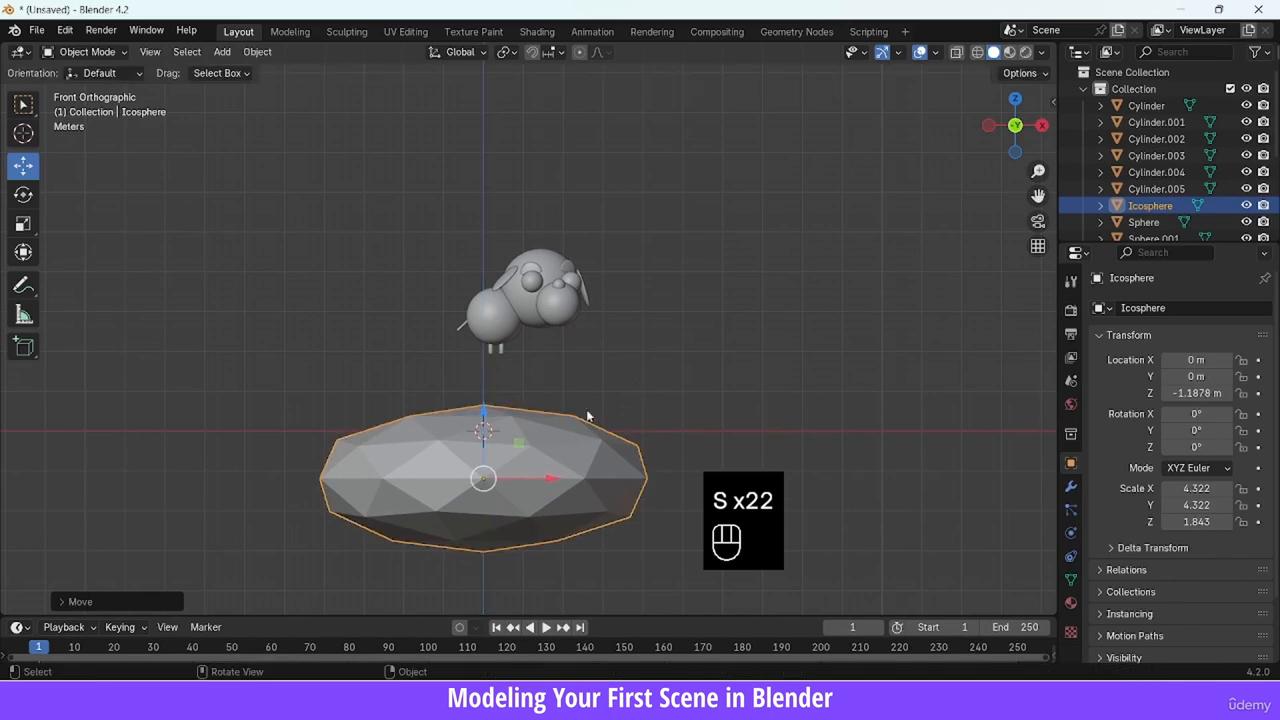
# Tilt the ico sphere rock about 3.8° around the Y axis
pyautogui.press('r')
pyautogui.press('r')
pyautogui.press('r')
pyautogui.press('r')
pyautogui.press('r')
pyautogui.press('r')
pyautogui.press('r')
pyautogui.press('r')
pyautogui.press('r')
pyautogui.press('r')
pyautogui.press('r')
pyautogui.press('r')
pyautogui.press('r')
pyautogui.press('r')
pyautogui.press('r')
pyautogui.press('r')
pyautogui.press('r')
pyautogui.press('r')
pyautogui.press('r')
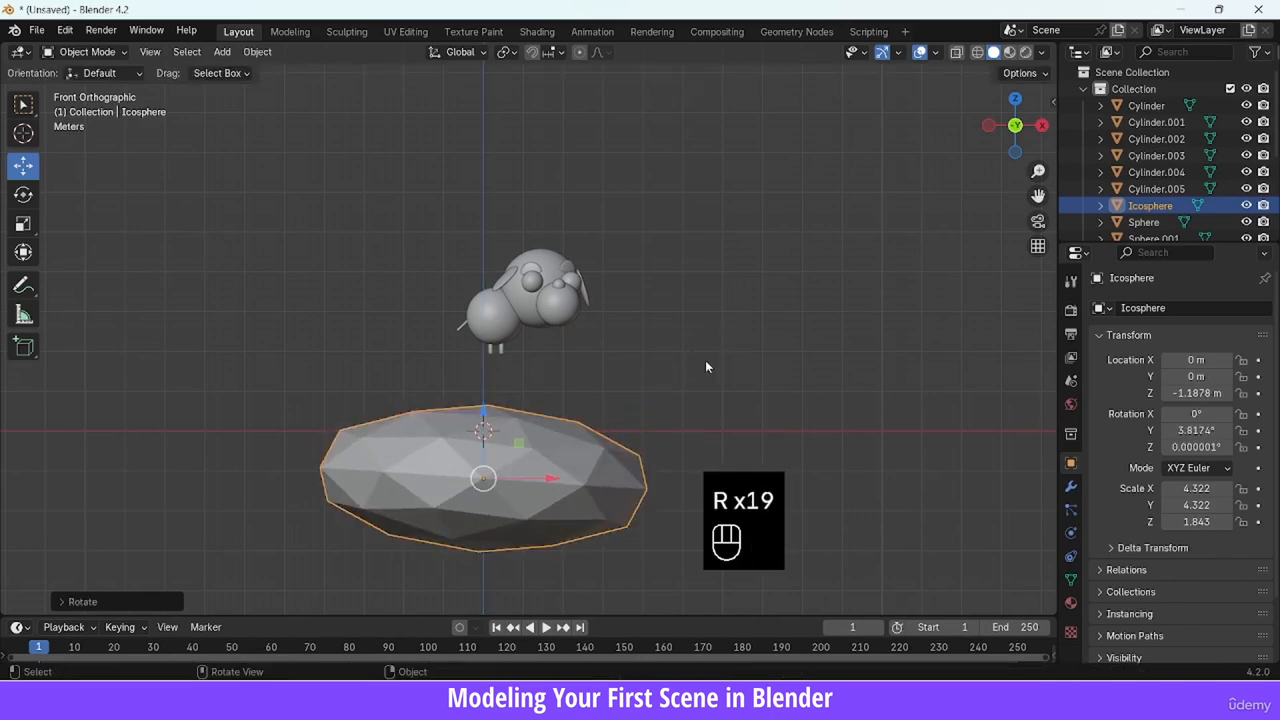
# Enlarge the rock to an X and Y scale of about 5.71 and shift it to about X 1.25 m, Z -1.49 m
pyautogui.press('s')
pyautogui.click(908, 317)
pyautogui.moveTo(484, 415)
pyautogui.mouseDown()
pyautogui.moveTo(484, 448)
pyautogui.moveTo(484, 427)
pyautogui.mouseUp()
pyautogui.moveTo(550, 486); pyautogui.dragTo(600, 482)
# Select all parts of the character and lower them onto the top of the rock
pyautogui.moveTo(360, 171); pyautogui.dragTo(669, 358)
pyautogui.moveTo(528, 243); pyautogui.dragTo(528, 285)
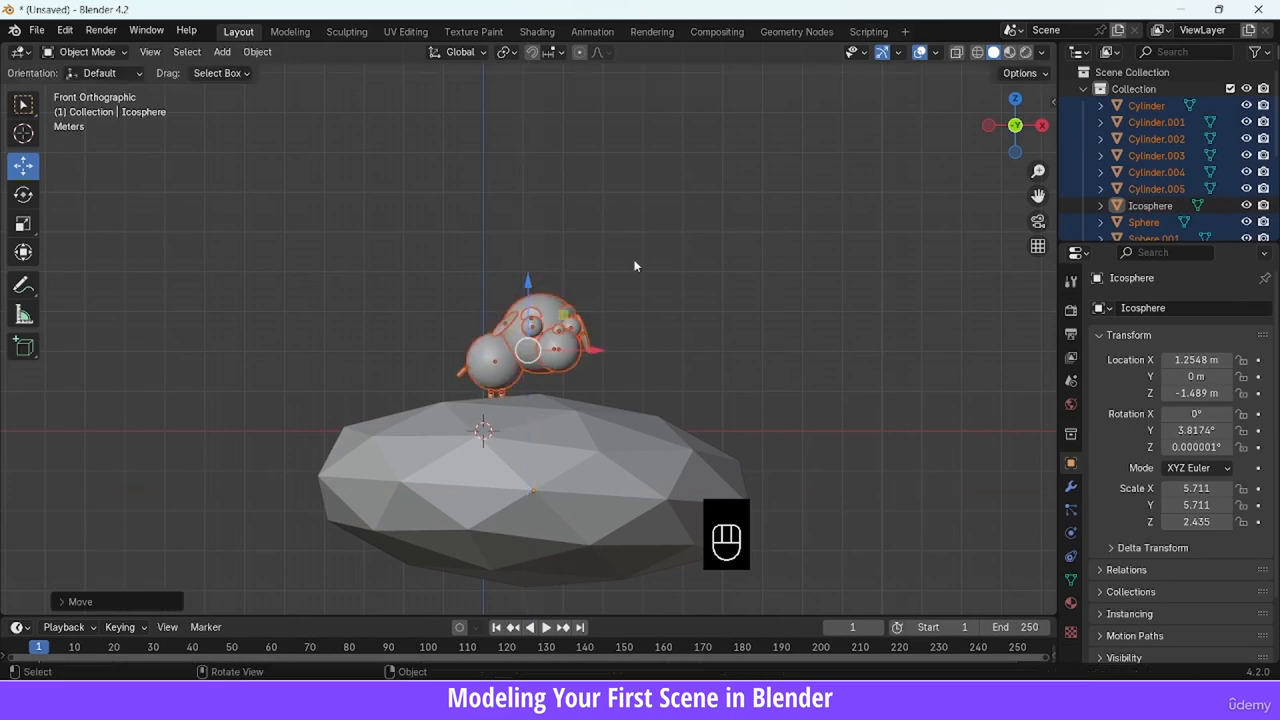
# Duplicate the rock and move the copy along the Y axis to about 9.1 m
pyautogui.moveTo(1008, 152); pyautogui.dragTo(824, 167)
pyautogui.click(672, 422)
pyautogui.moveTo(1038, 171); pyautogui.dragTo(1028, 255)
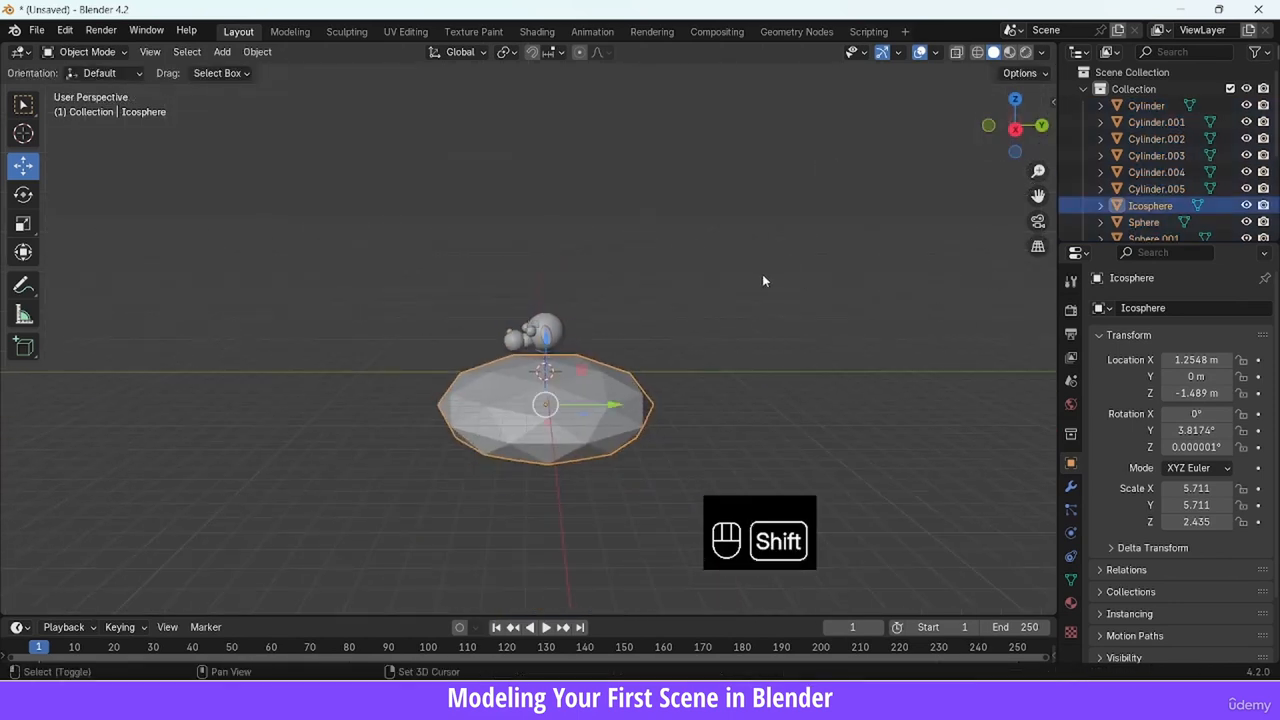
pyautogui.hotkey('shift', 'd')
pyautogui.rightClick(760, 276)
pyautogui.moveTo(618, 408); pyautogui.dragTo(793, 408)
# Duplicate the second rock and move the new copy along Y to about 18.7 m
pyautogui.moveTo(1038, 171); pyautogui.dragTo(1036, 200)
pyautogui.hotkey('shift', 'd')
pyautogui.rightClick(826, 312)
pyautogui.moveTo(748, 387); pyautogui.dragTo(886, 387)
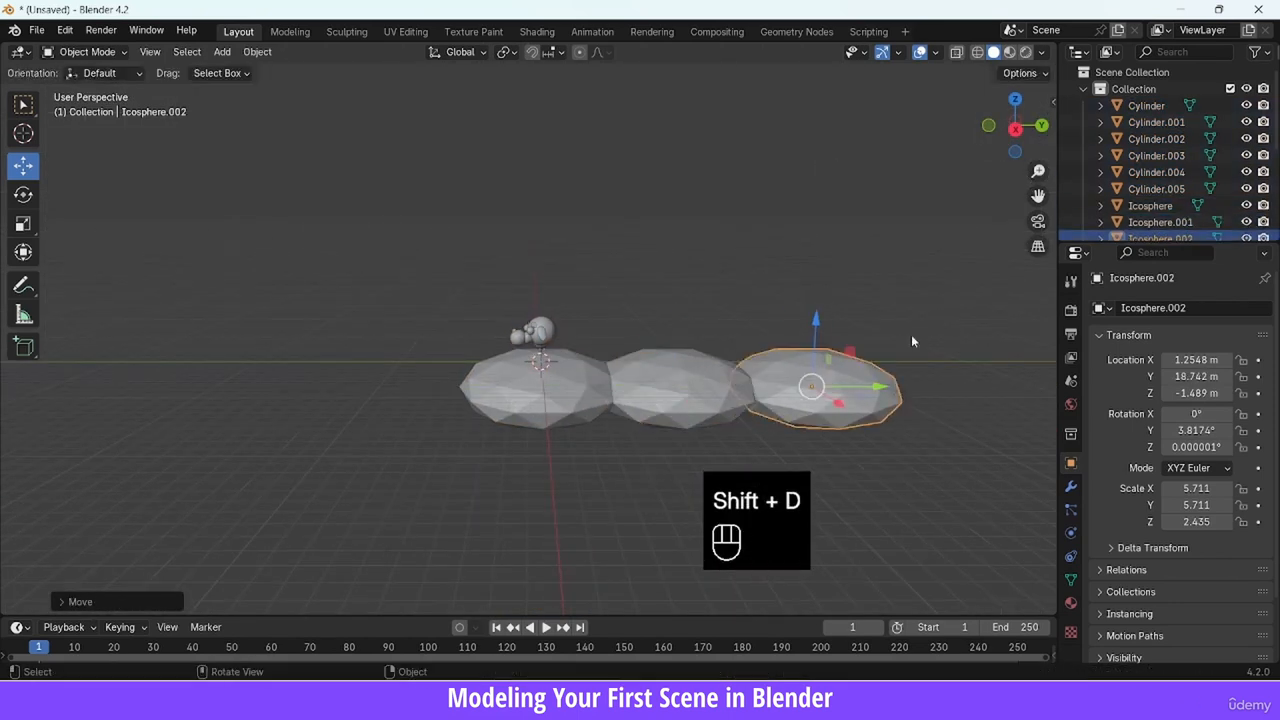
# Shift the middle rock to about X 3.2 m and scale it up to about 6.0 in X and Y
pyautogui.moveTo(1015, 130); pyautogui.dragTo(1142, 139)
pyautogui.click(598, 348)
pyautogui.moveTo(622, 357); pyautogui.dragTo(650, 359)
pyautogui.press('s')
pyautogui.click(612, 318)
# Move the farthest rock along X, rotate it slightly and enlarge it so it shows behind the other rocks
pyautogui.moveTo(650, 326); pyautogui.dragTo(683, 323)
pyautogui.press('r')
pyautogui.press('s')
pyautogui.moveTo(1018, 132); pyautogui.dragTo(1062, 112)
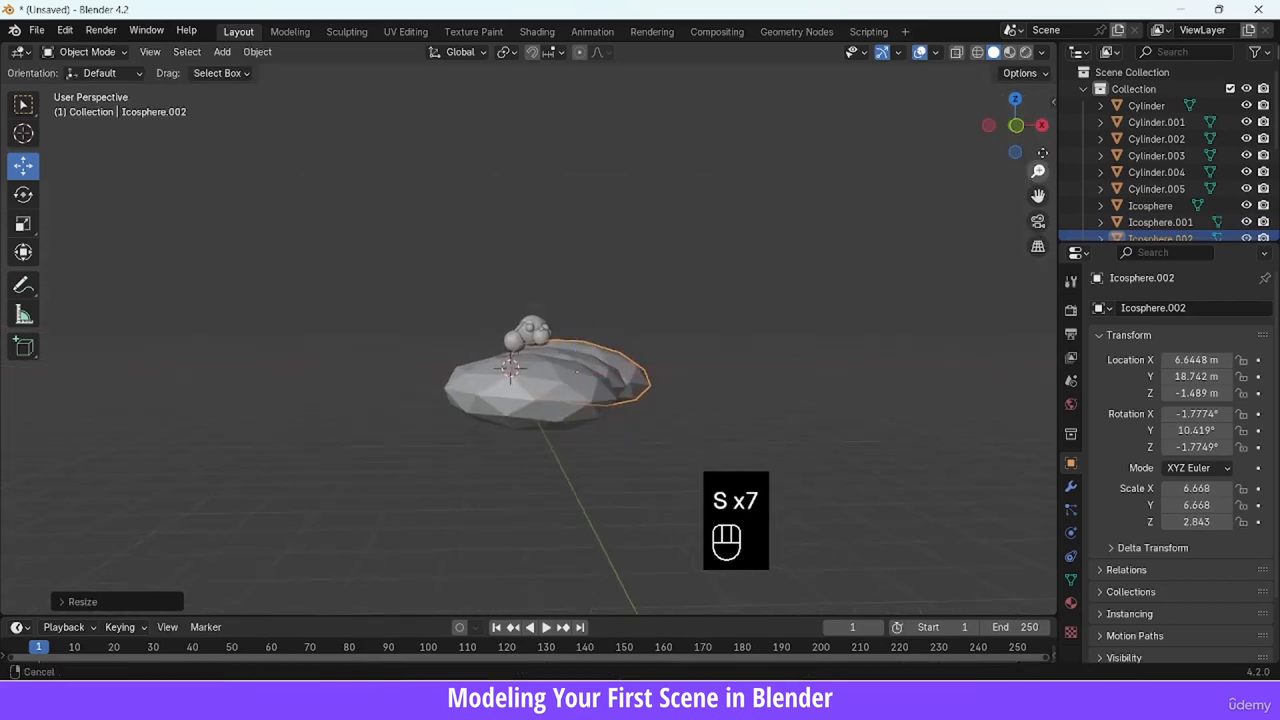
pyautogui.moveTo(1038, 171); pyautogui.dragTo(1025, 131)
pyautogui.press('s')
pyautogui.press('r')
pyautogui.click(751, 317)
pyautogui.moveTo(660, 391); pyautogui.dragTo(735, 394)
# Move the middle rock along X to about 6.17 m and deselect it
pyautogui.click(632, 380)
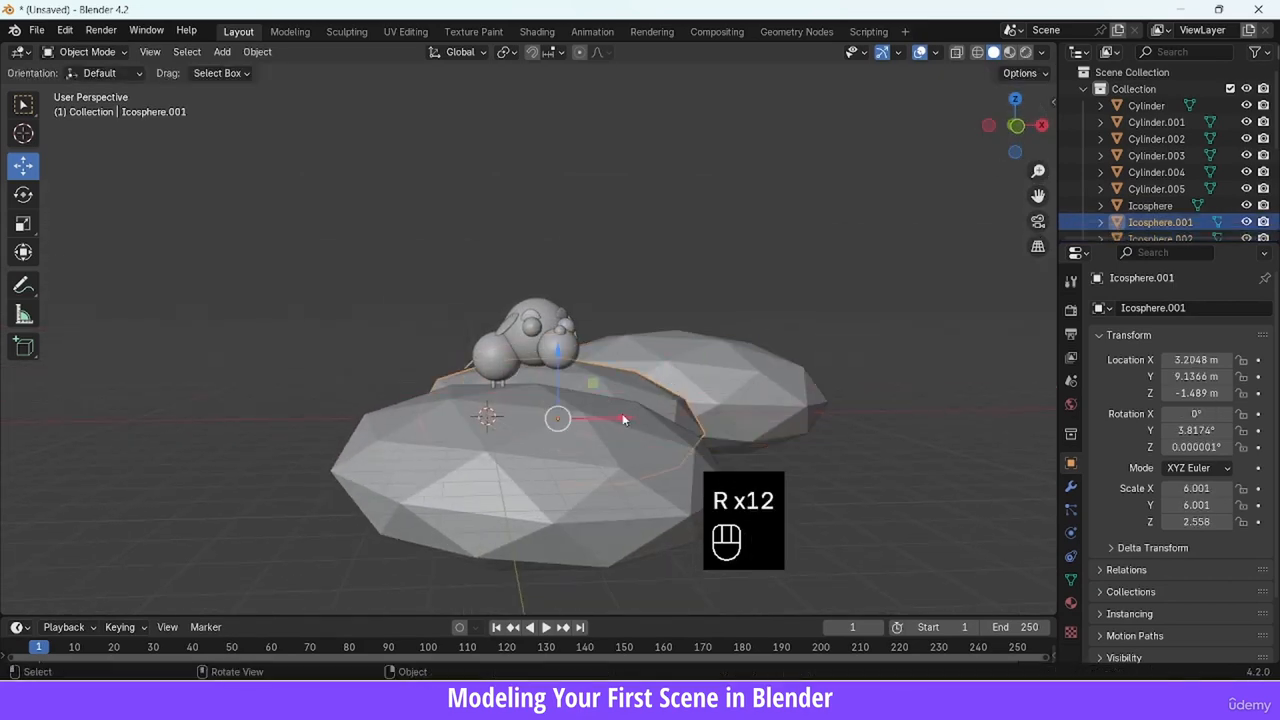
pyautogui.moveTo(622, 416); pyautogui.dragTo(690, 420)
pyautogui.moveTo(1006, 136); pyautogui.dragTo(1016, 130)
pyautogui.click(698, 207)
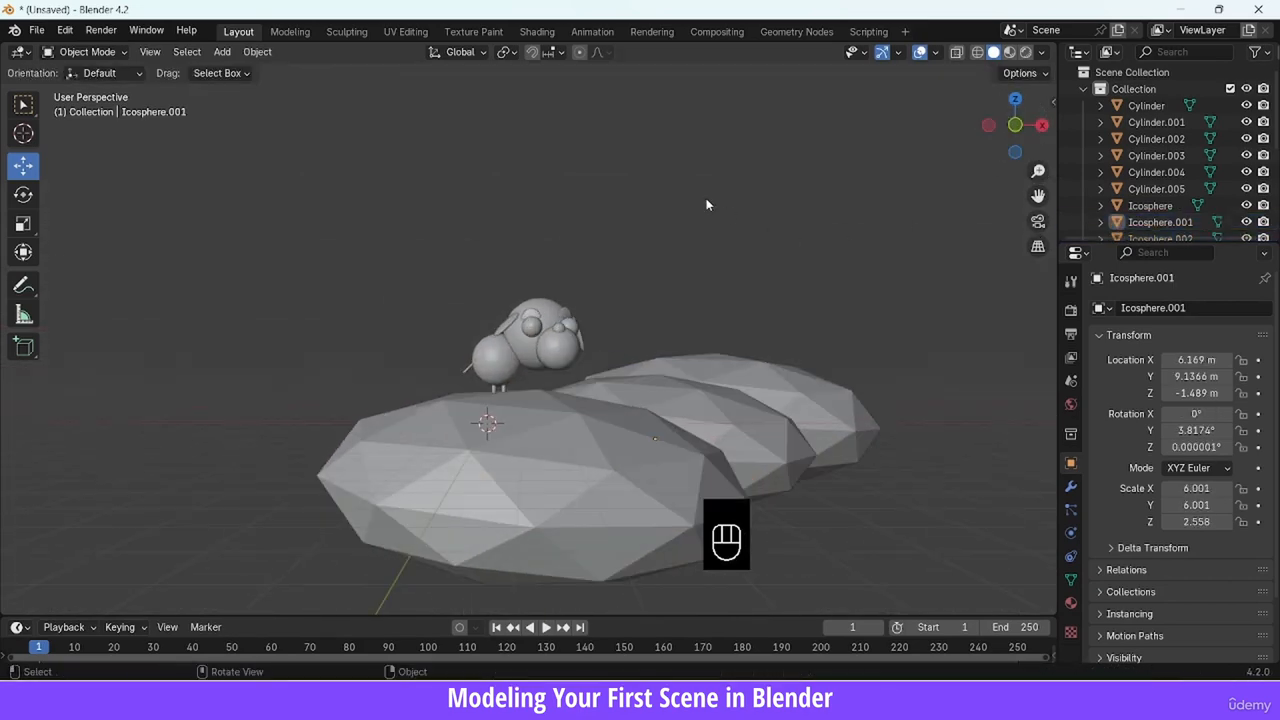
# Add a camera to the scene and align the active camera to the current view
pyautogui.hotkey('shift', 'a')
pyautogui.click(630, 437)
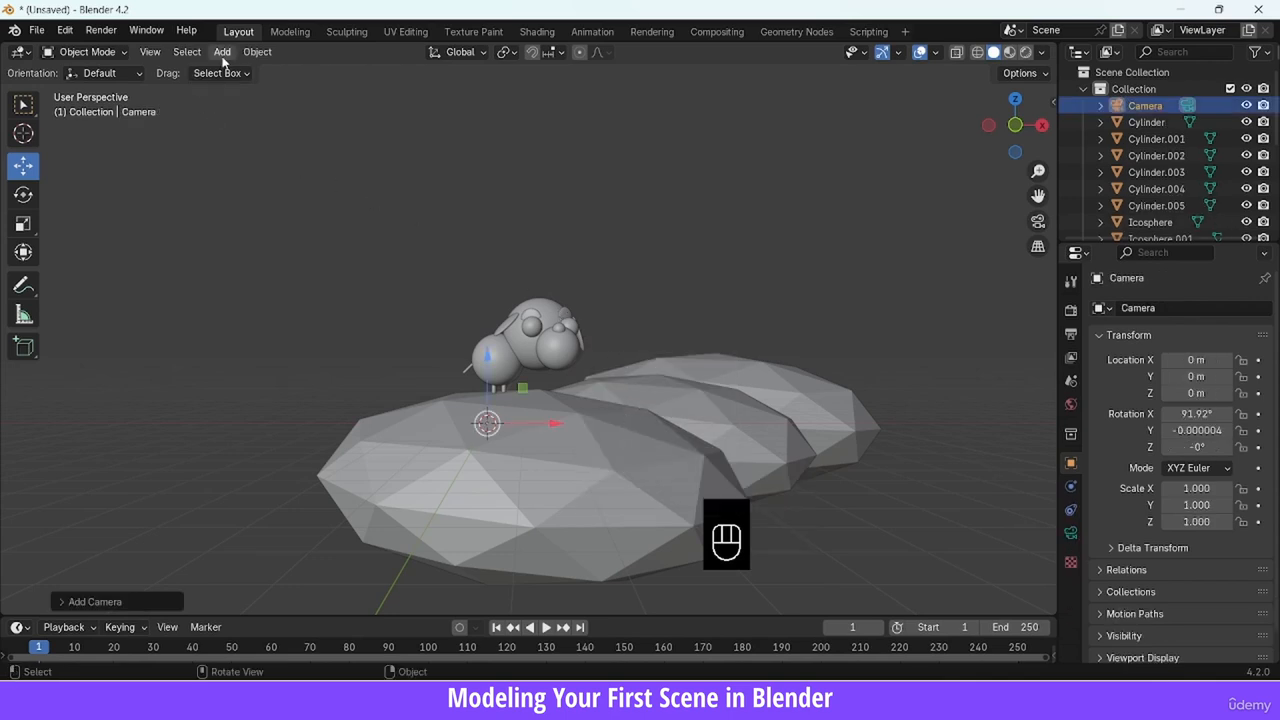
pyautogui.click(147, 54)
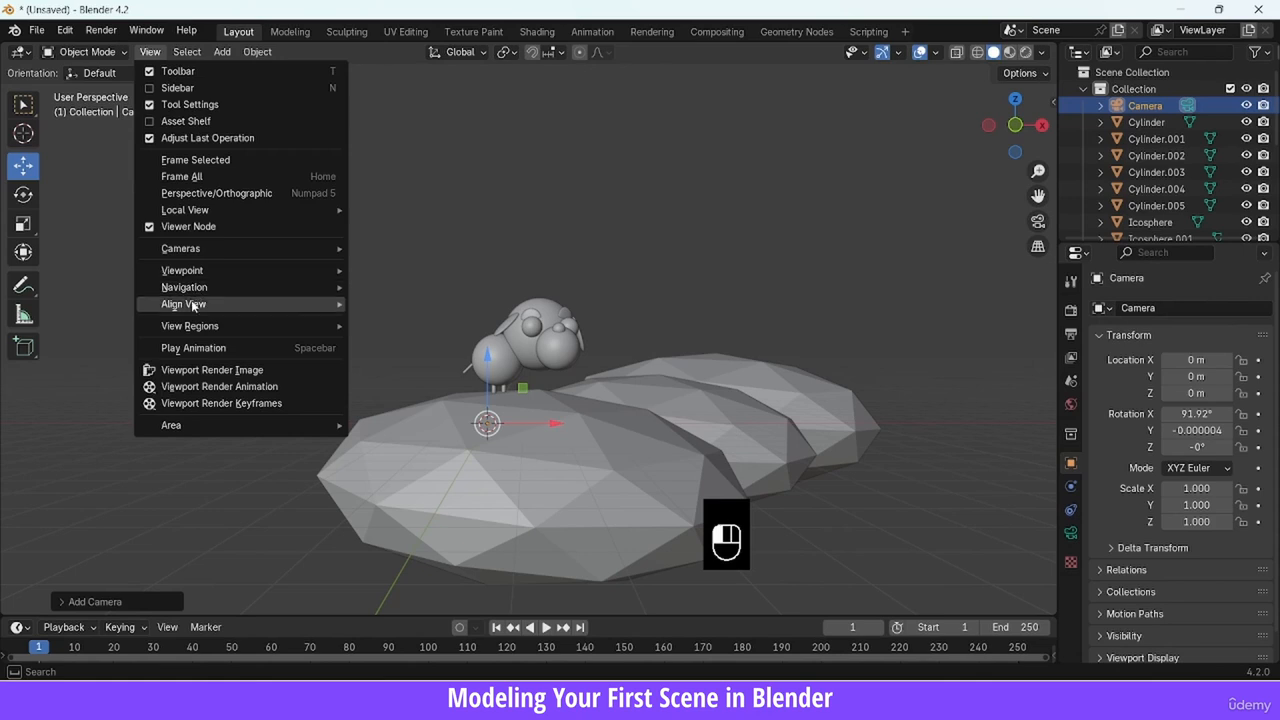
pyautogui.moveTo(193, 307)
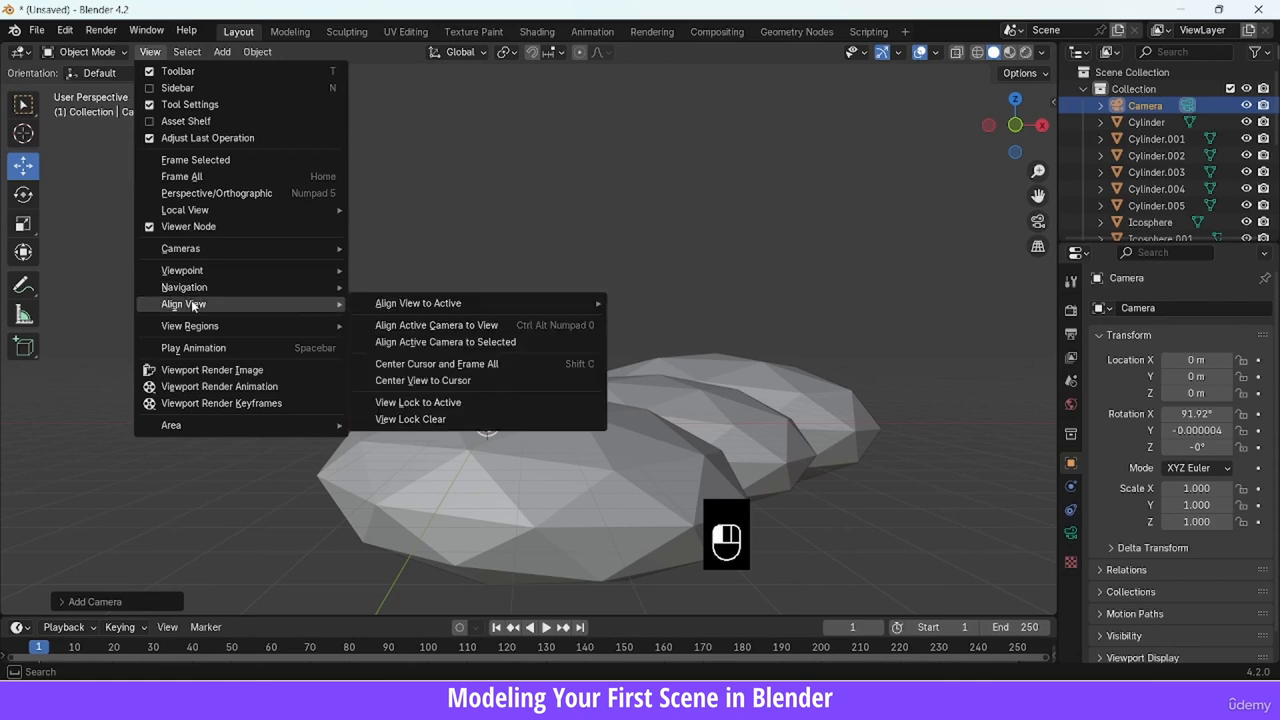
pyautogui.click(393, 327)
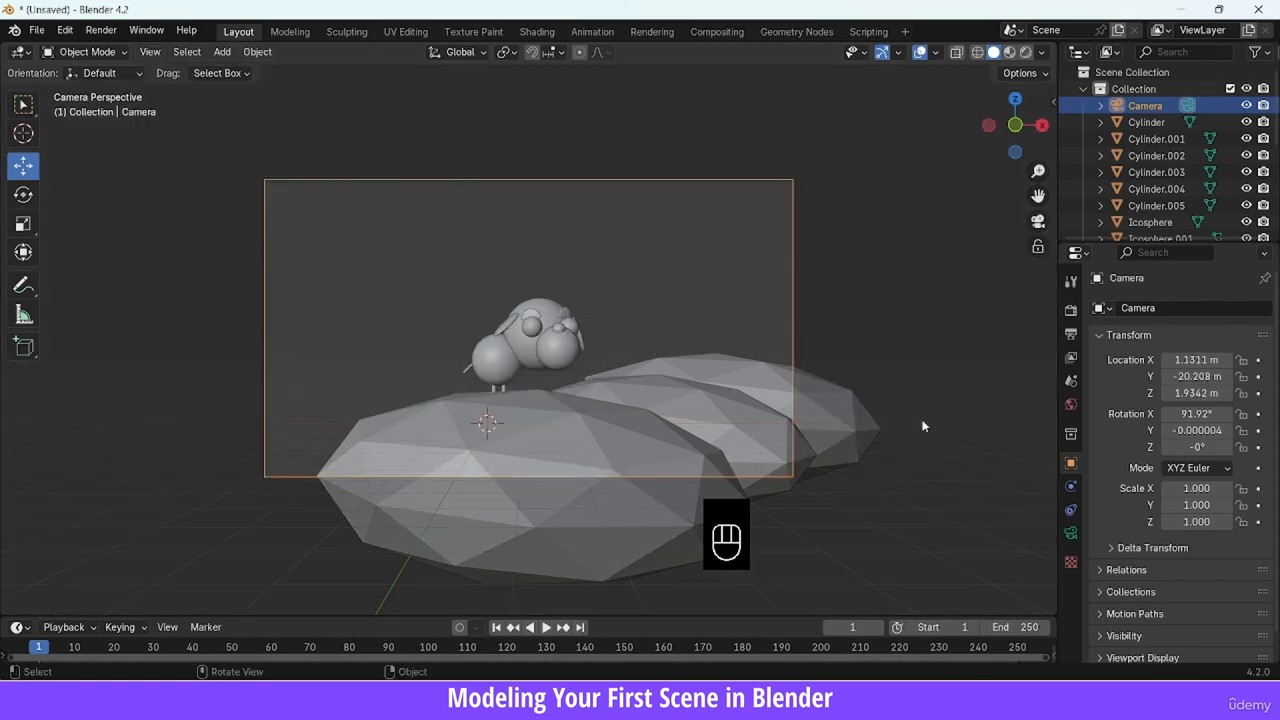
# Move the camera slightly to adjust the framing of the character and rocks
pyautogui.moveTo(1037, 172); pyautogui.dragTo(1023, 206)
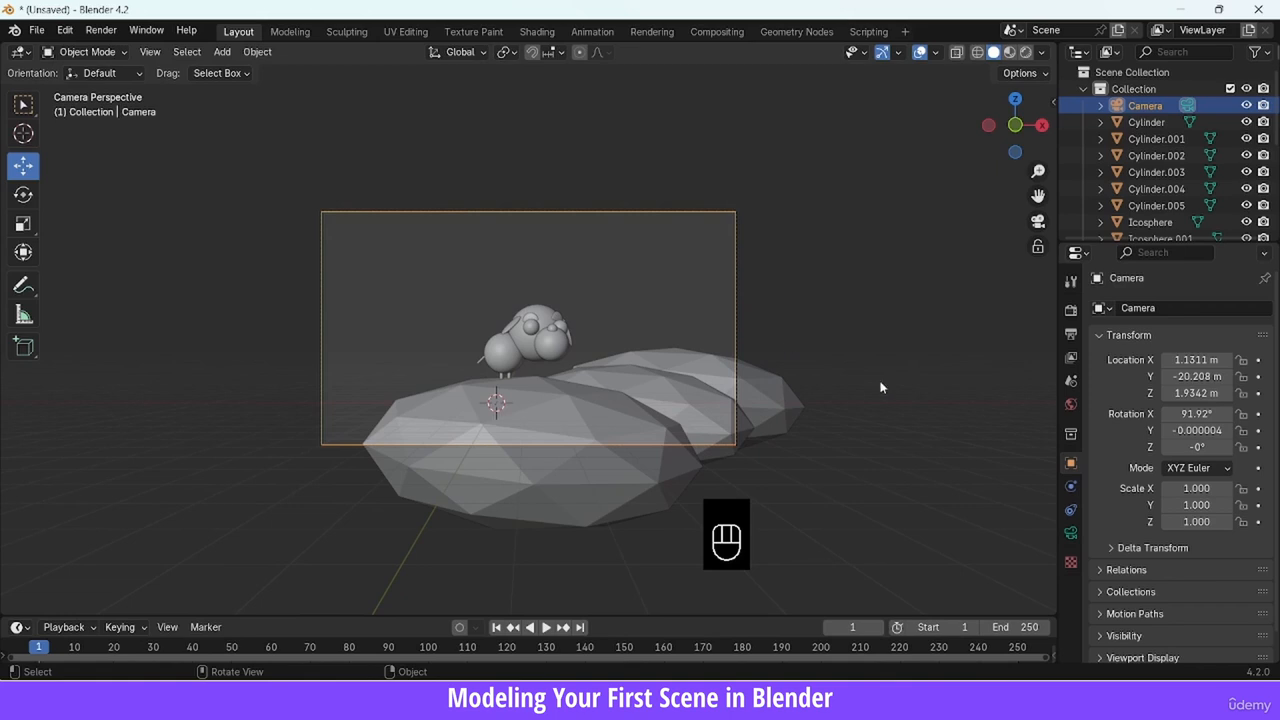
pyautogui.press('g')
pyautogui.click(862, 343)
# Set the camera's focal length to 41 mm, Shift X to 0.180 and Shift Y to 0.020
pyautogui.click(1071, 534)
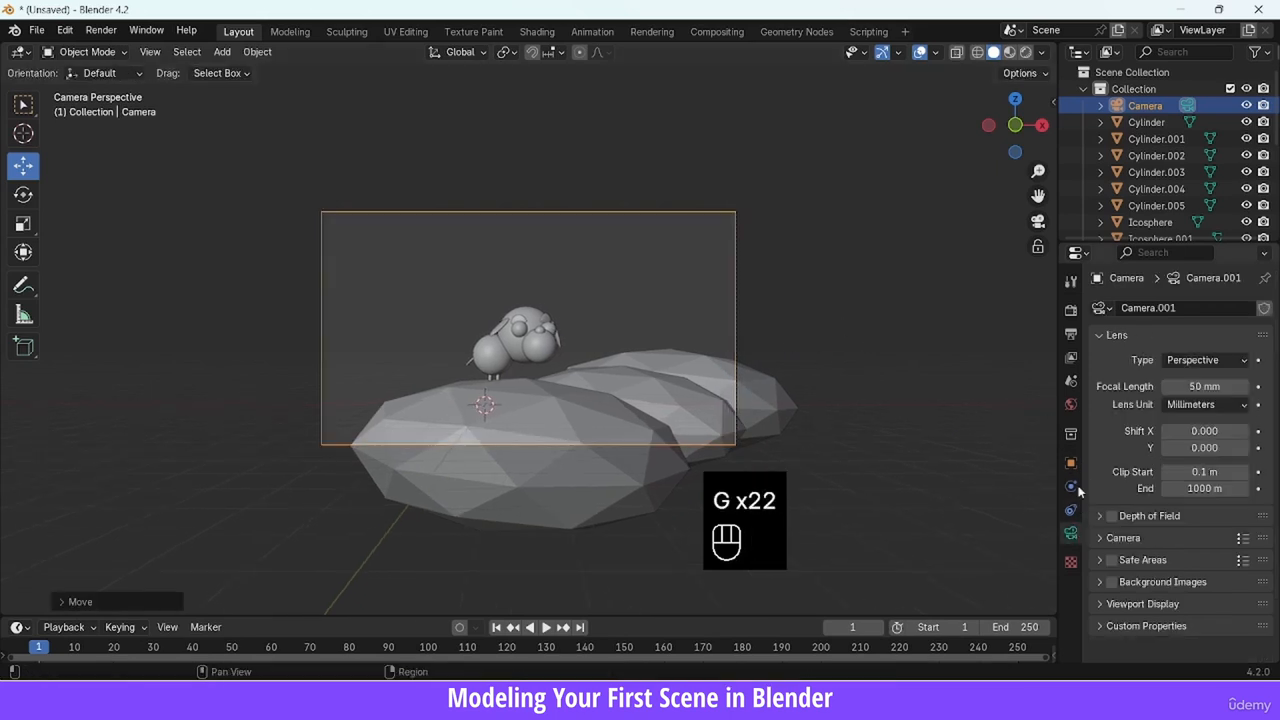
pyautogui.moveTo(1190, 386); pyautogui.dragTo(1186, 386)
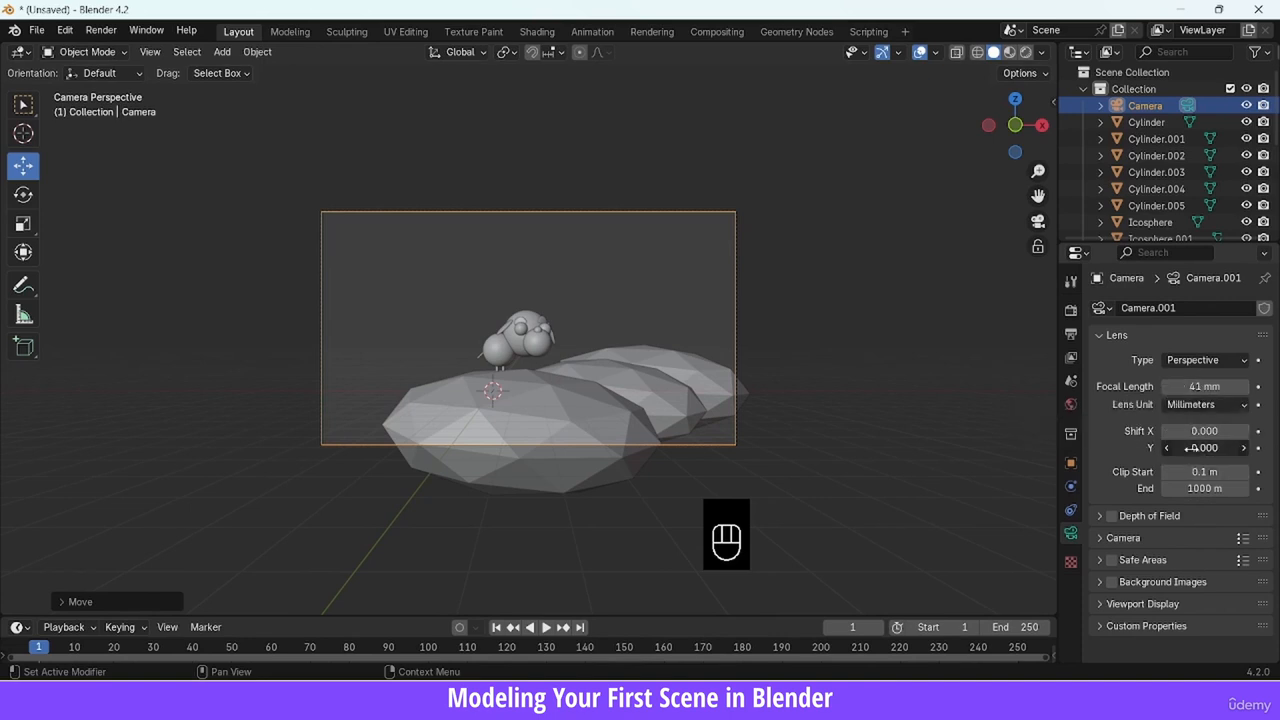
pyautogui.moveTo(1187, 448); pyautogui.dragTo(1228, 430)
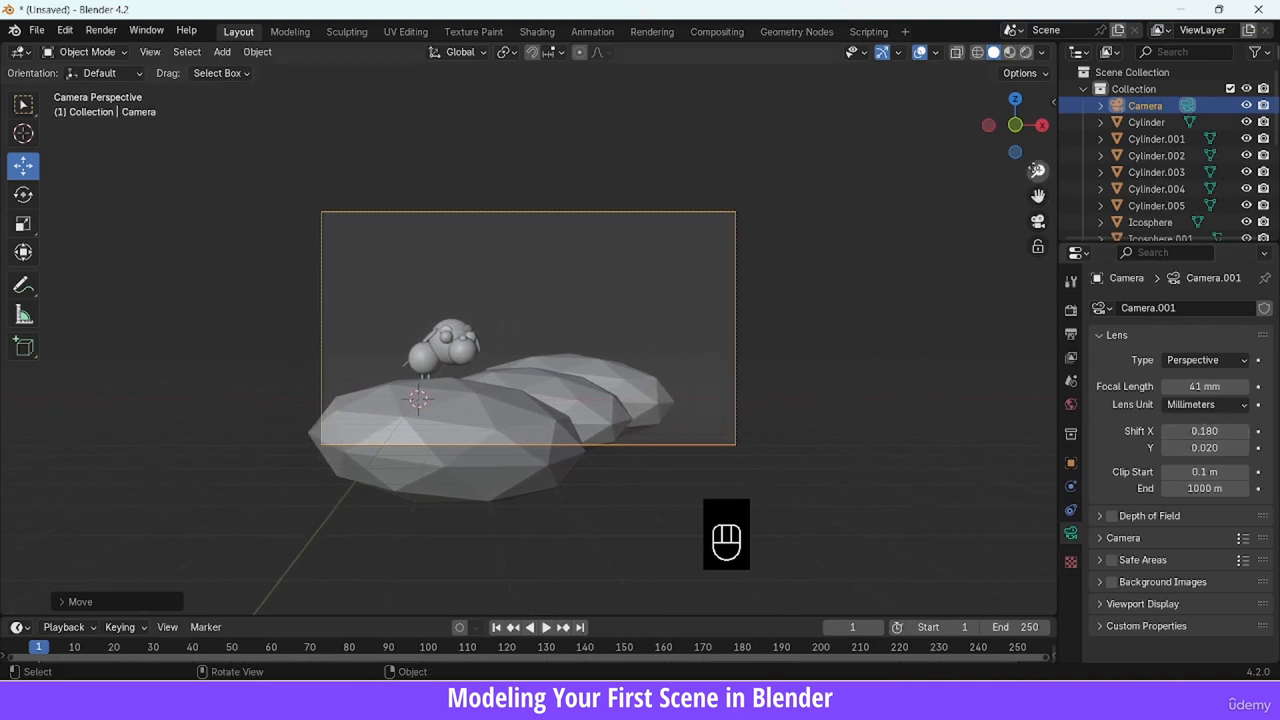
# Enlarge the farthest rock to extend past the camera frame's edge and lower it behind the others
pyautogui.moveTo(1035, 167)
pyautogui.mouseDown()
pyautogui.moveTo(1043, 137)
pyautogui.moveTo(1040, 153)
pyautogui.mouseUp()
pyautogui.click(648, 377)
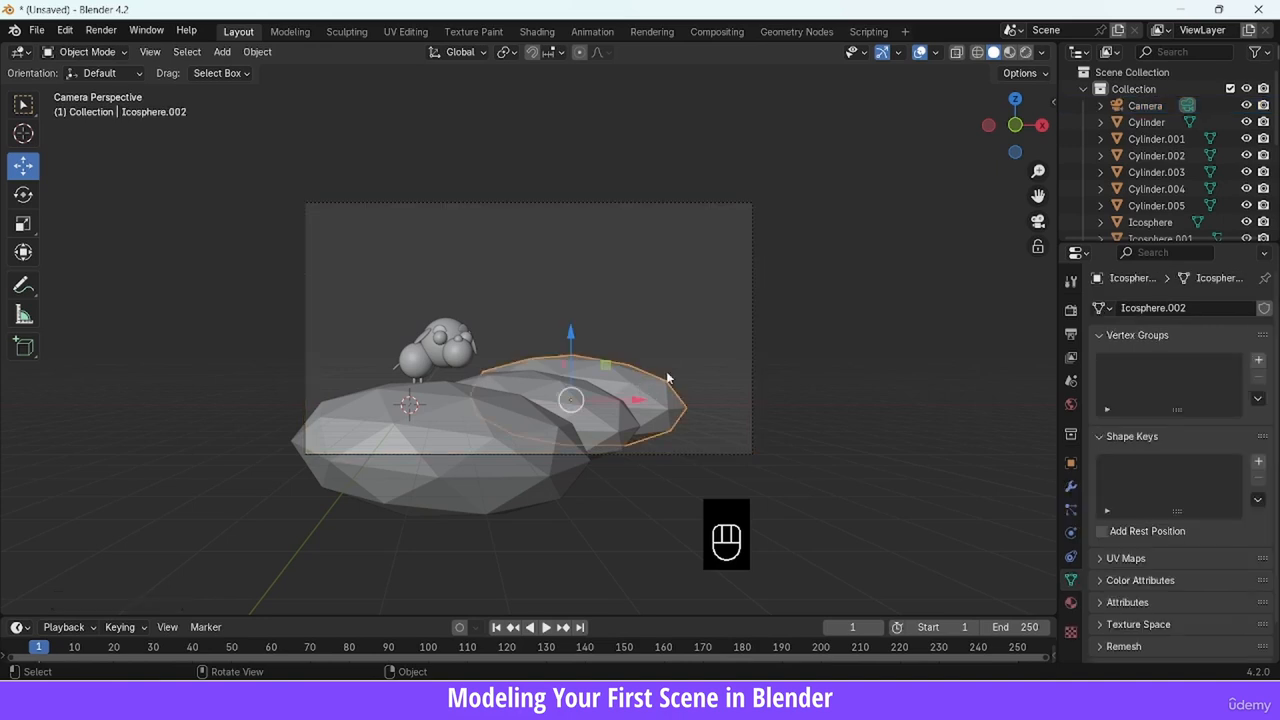
pyautogui.press('s')
pyautogui.click(917, 324)
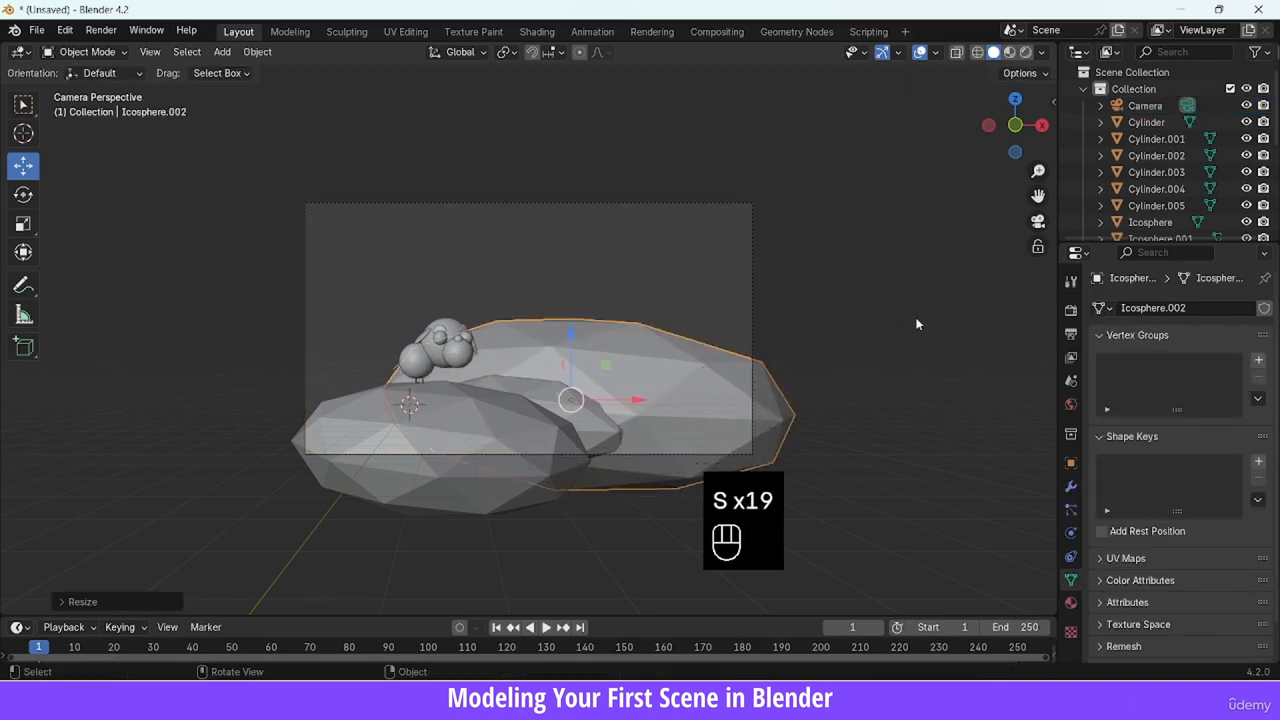
pyautogui.moveTo(572, 351); pyautogui.dragTo(546, 397)
# Enlarge the middle rock, shift it along X and lower it slightly beneath the farthest rock's outline
pyautogui.click(589, 405)
pyautogui.press('s')
pyautogui.click(681, 410)
pyautogui.moveTo(597, 442); pyautogui.dragTo(676, 444)
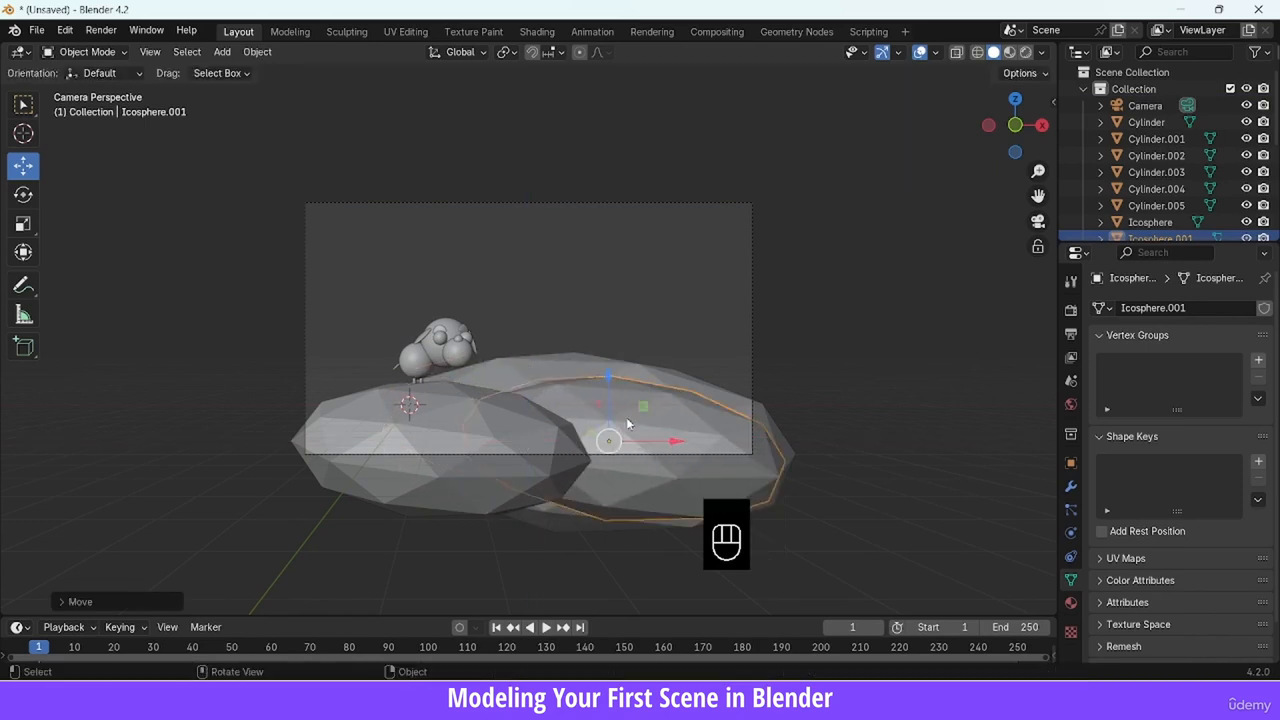
pyautogui.moveTo(609, 378); pyautogui.dragTo(609, 385)
# Enlarge the front rock beneath the character and lower it so its top stays under the feet
pyautogui.click(579, 443)
pyautogui.press('s')
pyautogui.click(685, 471)
pyautogui.moveTo(443, 388); pyautogui.dragTo(458, 413)
pyautogui.click(820, 268)
pyautogui.moveTo(1037, 171); pyautogui.dragTo(1031, 179)
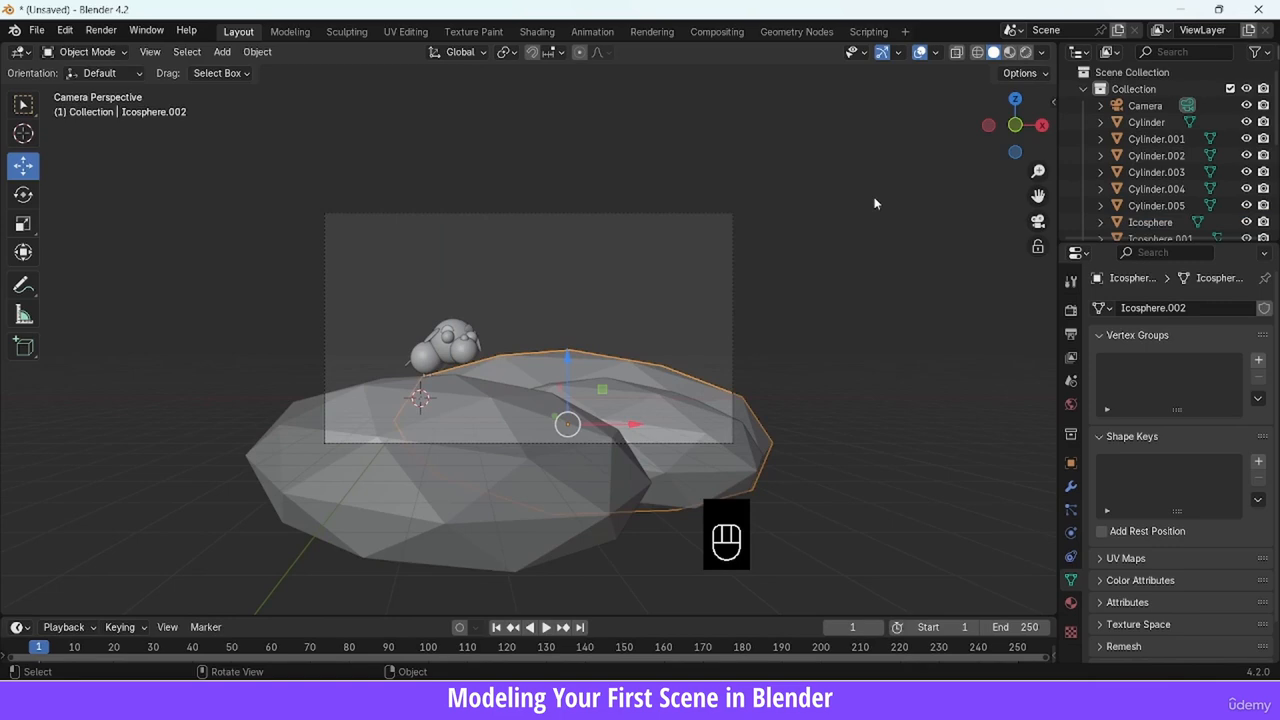
# Push the farthest rock much deeper into the scene and lower it slightly within the camera view
pyautogui.moveTo(1015, 125); pyautogui.dragTo(920, 160)
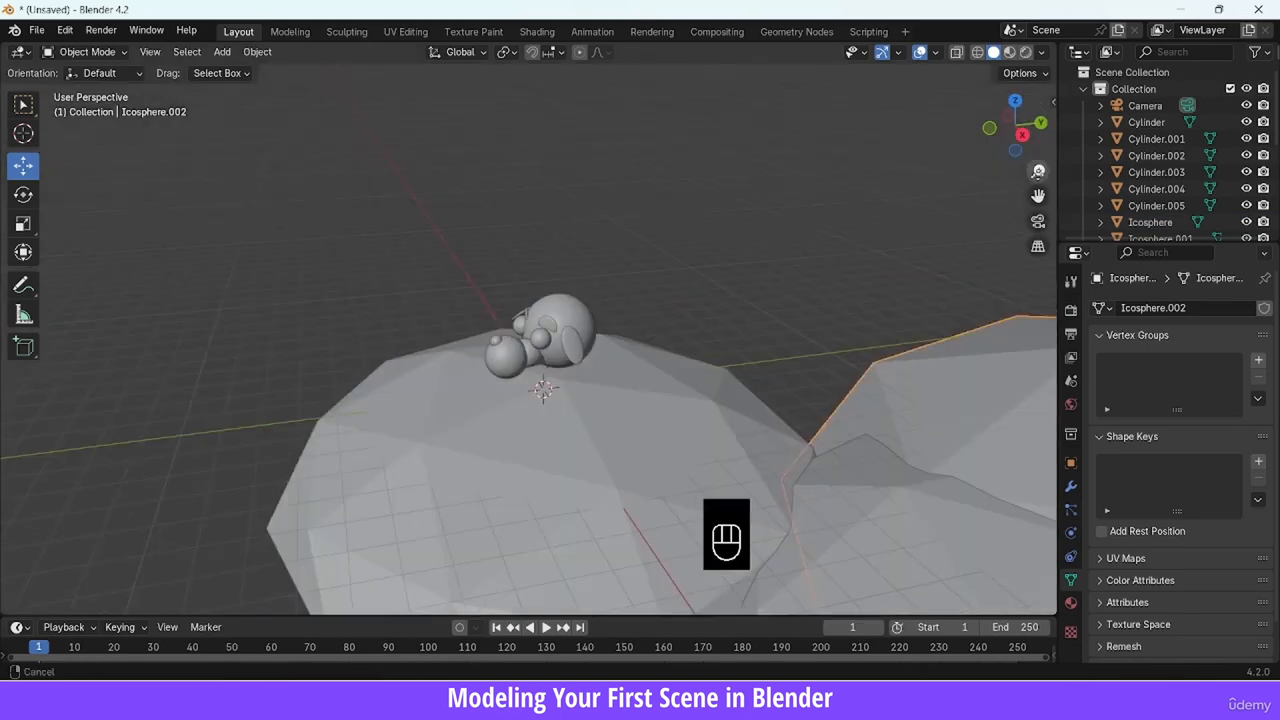
pyautogui.moveTo(1038, 171); pyautogui.dragTo(1037, 190)
pyautogui.moveTo(757, 359); pyautogui.dragTo(956, 333)
pyautogui.click(1038, 222)
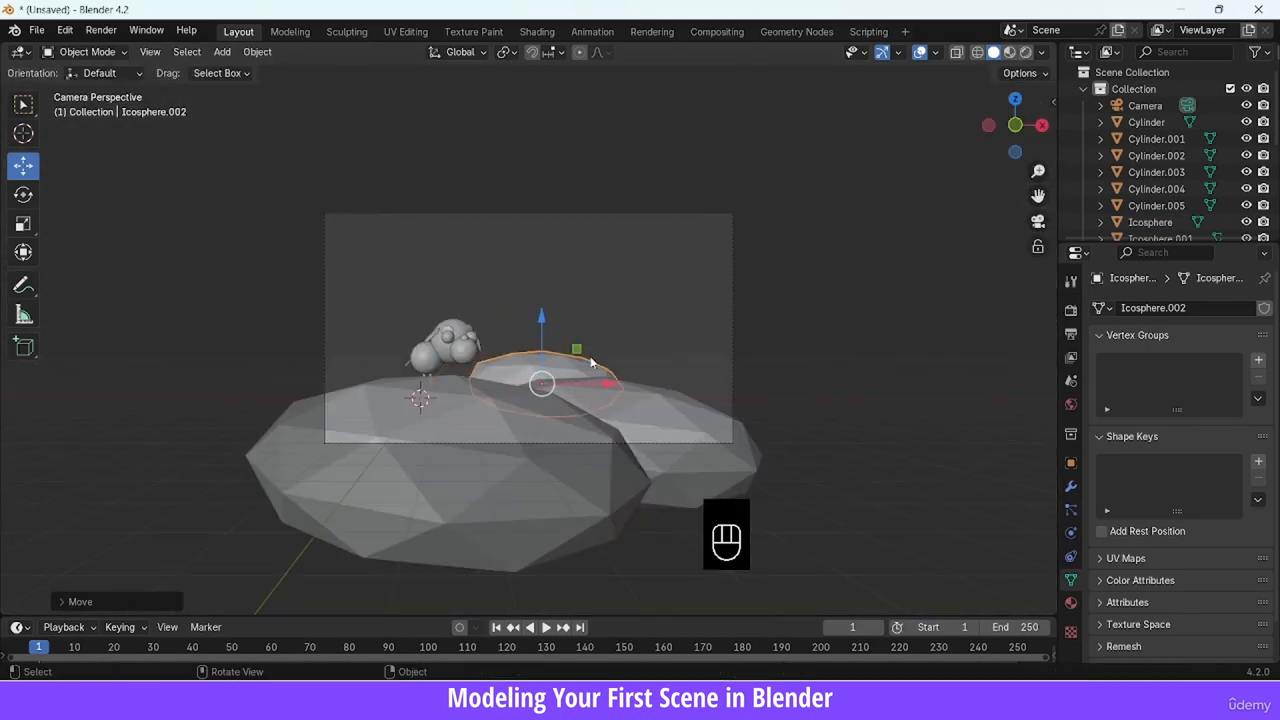
pyautogui.moveTo(542, 320); pyautogui.dragTo(542, 331)
# Duplicate the farthest rock, place the copy further along X, then enlarge, rotate and raise it behind the middle rock
pyautogui.moveTo(603, 394); pyautogui.dragTo(729, 394)
pyautogui.hotkey('shift', 'd')
pyautogui.hotkey('shift', 'd')
pyautogui.click(633, 333)
pyautogui.press('s')
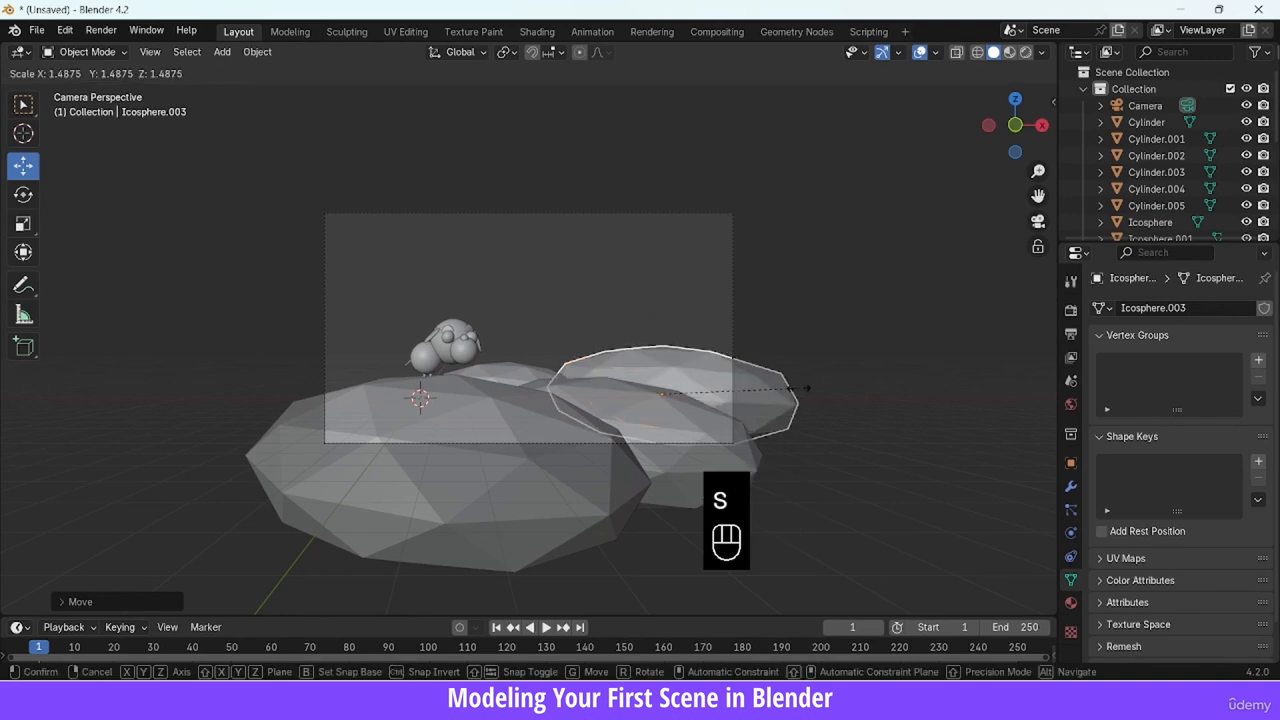
pyautogui.press('s')
pyautogui.press('s')
pyautogui.press('s')
pyautogui.press('s')
pyautogui.press('r')
pyautogui.click(799, 397)
pyautogui.moveTo(633, 340); pyautogui.dragTo(633, 321)
# Raise the small distant rock slightly and fine-tune the rotation of the large background copy beside it
pyautogui.click(500, 372)
pyautogui.moveTo(508, 321); pyautogui.dragTo(508, 316)
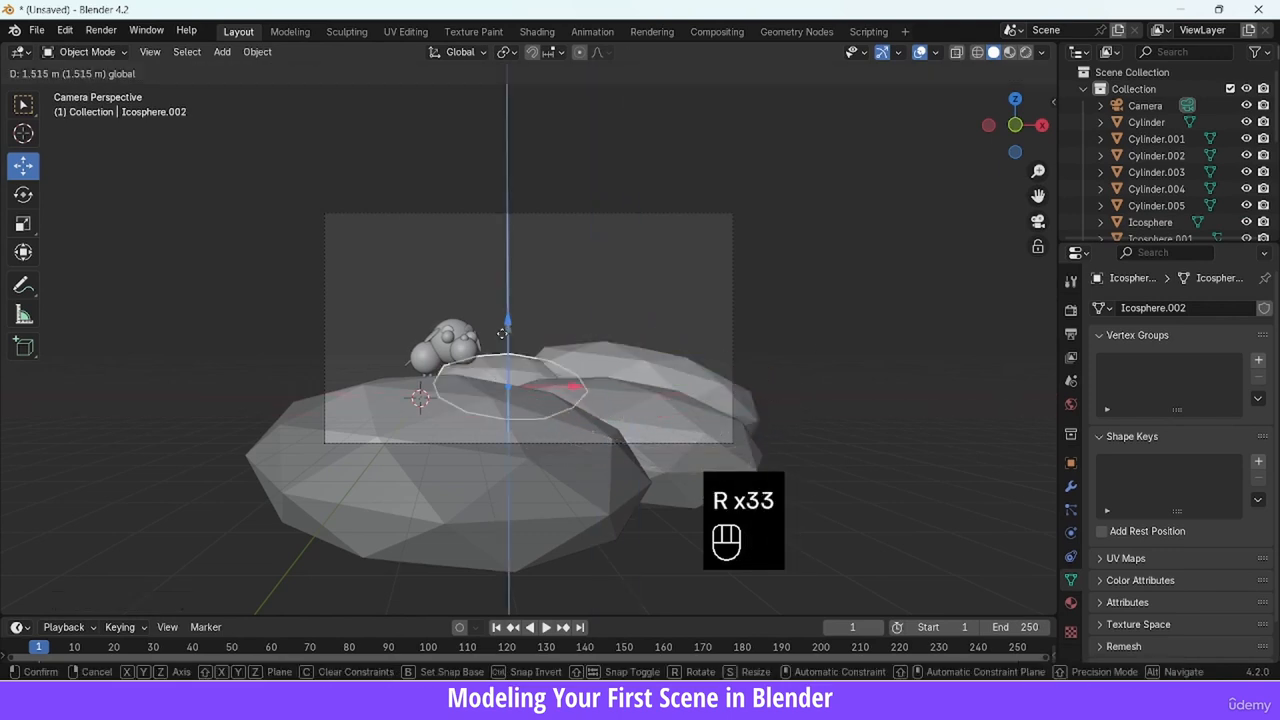
pyautogui.click(920, 260)
pyautogui.click(650, 368)
pyautogui.press('r')
pyautogui.click(775, 298)
pyautogui.click(757, 287)
pyautogui.click(758, 284)
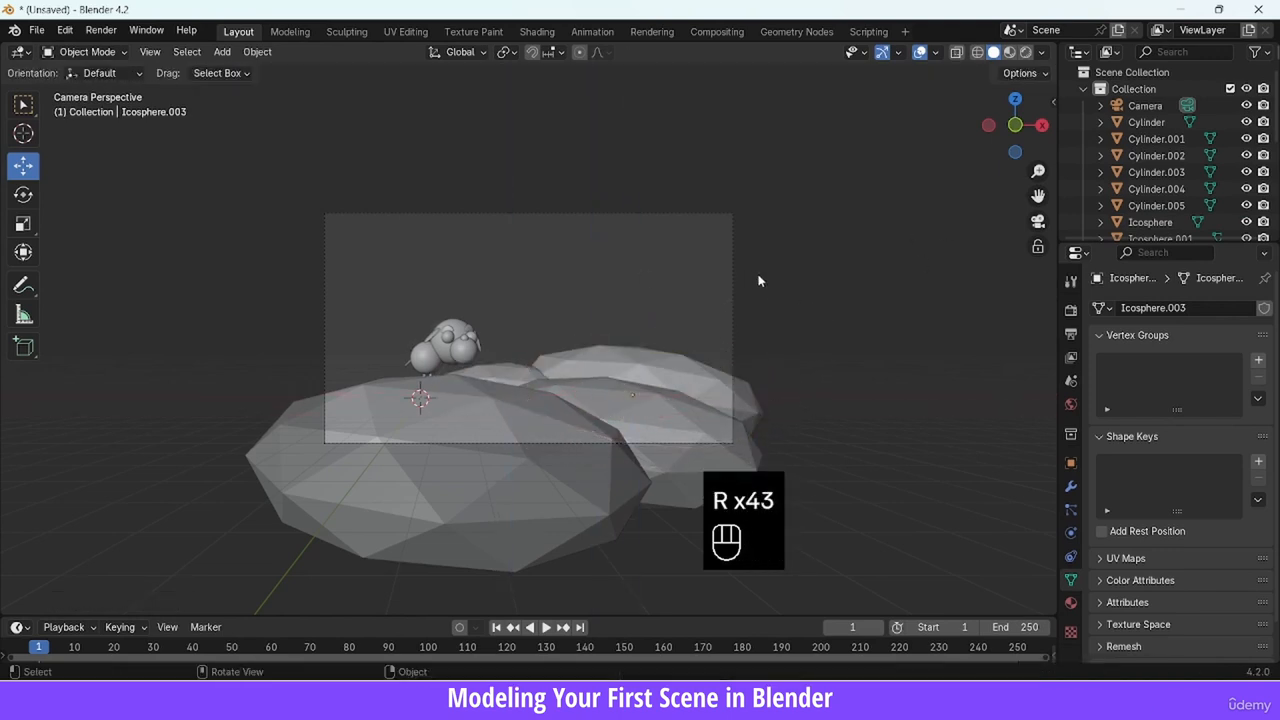
# Place the 3D cursor on top of the large background rock, add a cylinder there, shrink it and seat it on the rock
pyautogui.click(643, 354)
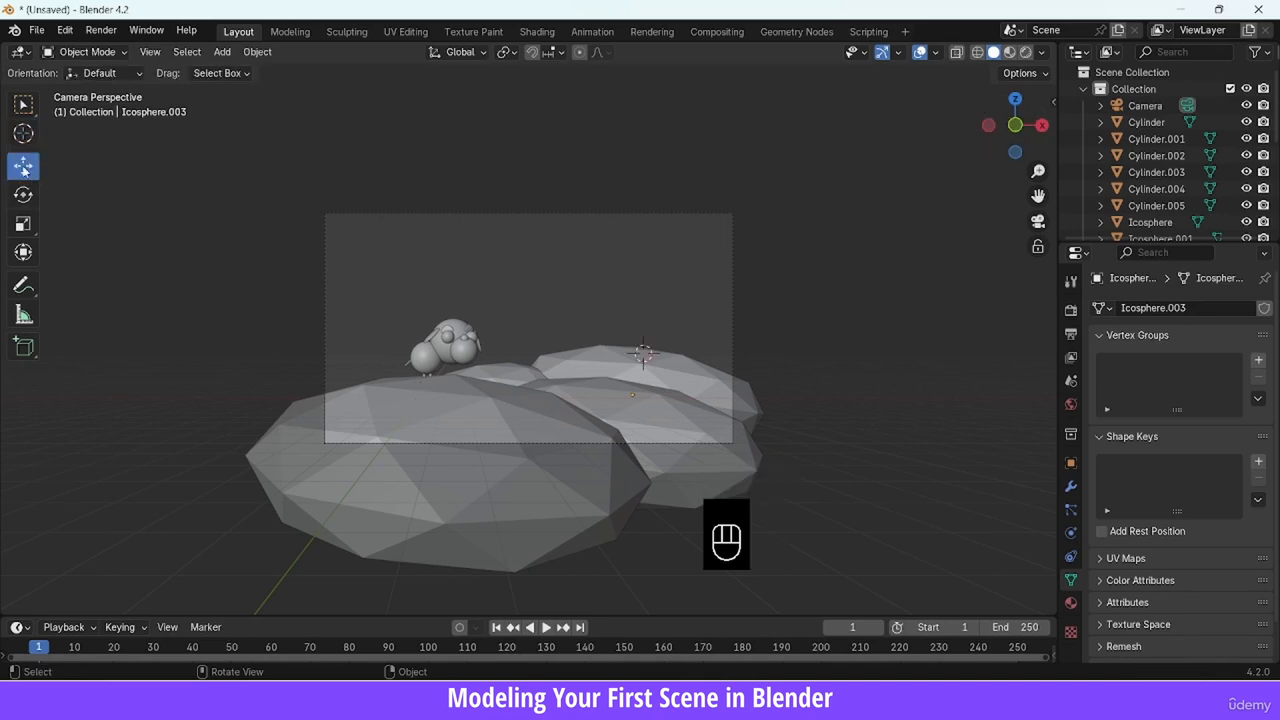
pyautogui.moveTo(995, 145); pyautogui.dragTo(944, 455)
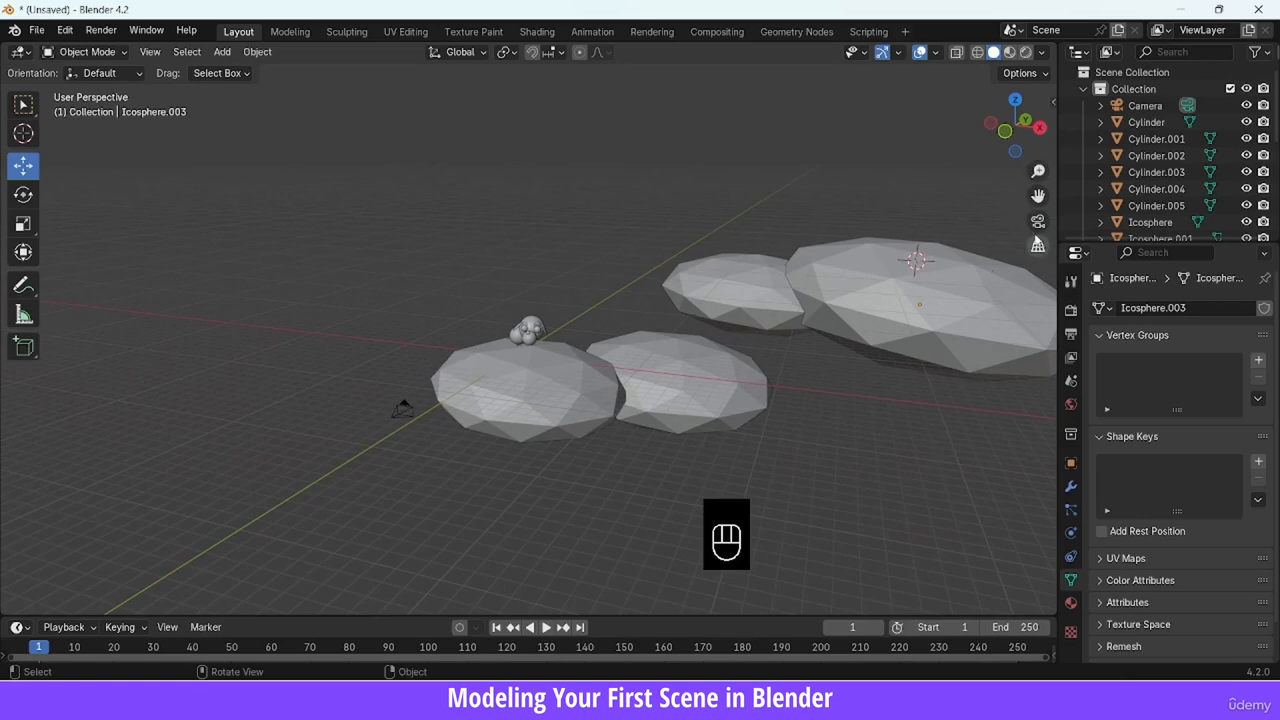
pyautogui.click(1038, 223)
pyautogui.hotkey('shift', 'a')
pyautogui.moveTo(785, 86)
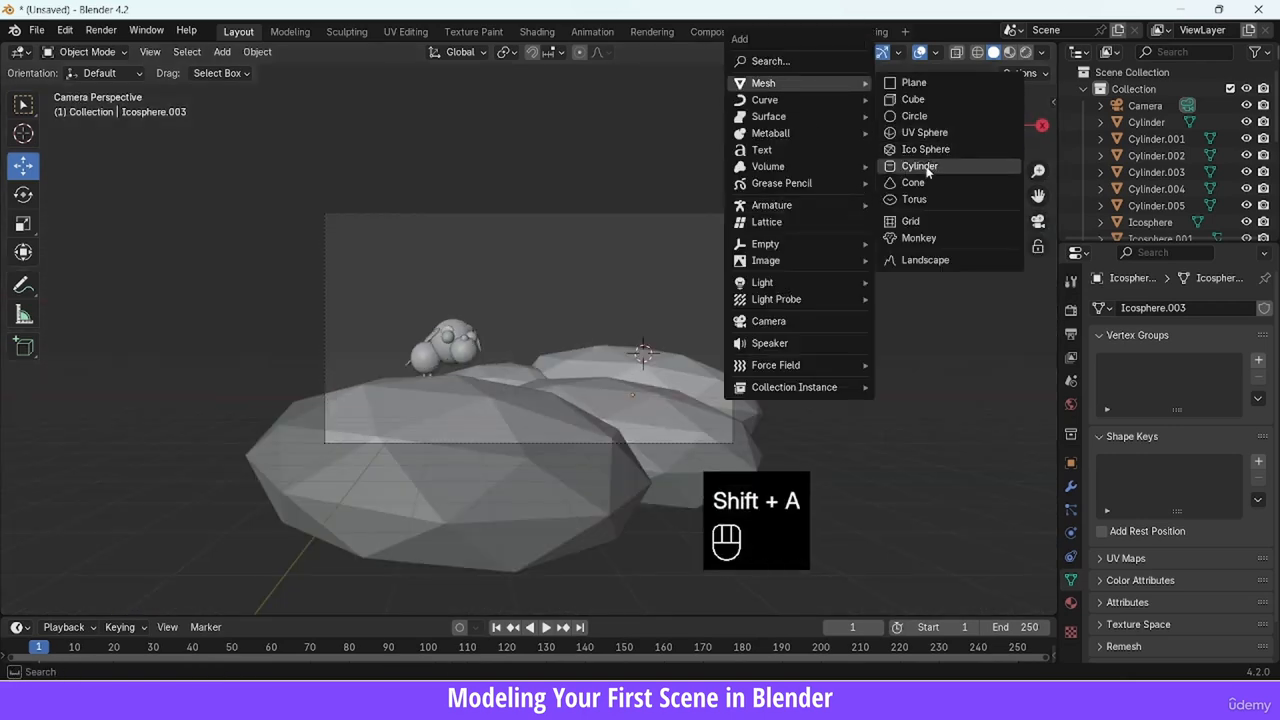
pyautogui.click(927, 170)
pyautogui.press('s')
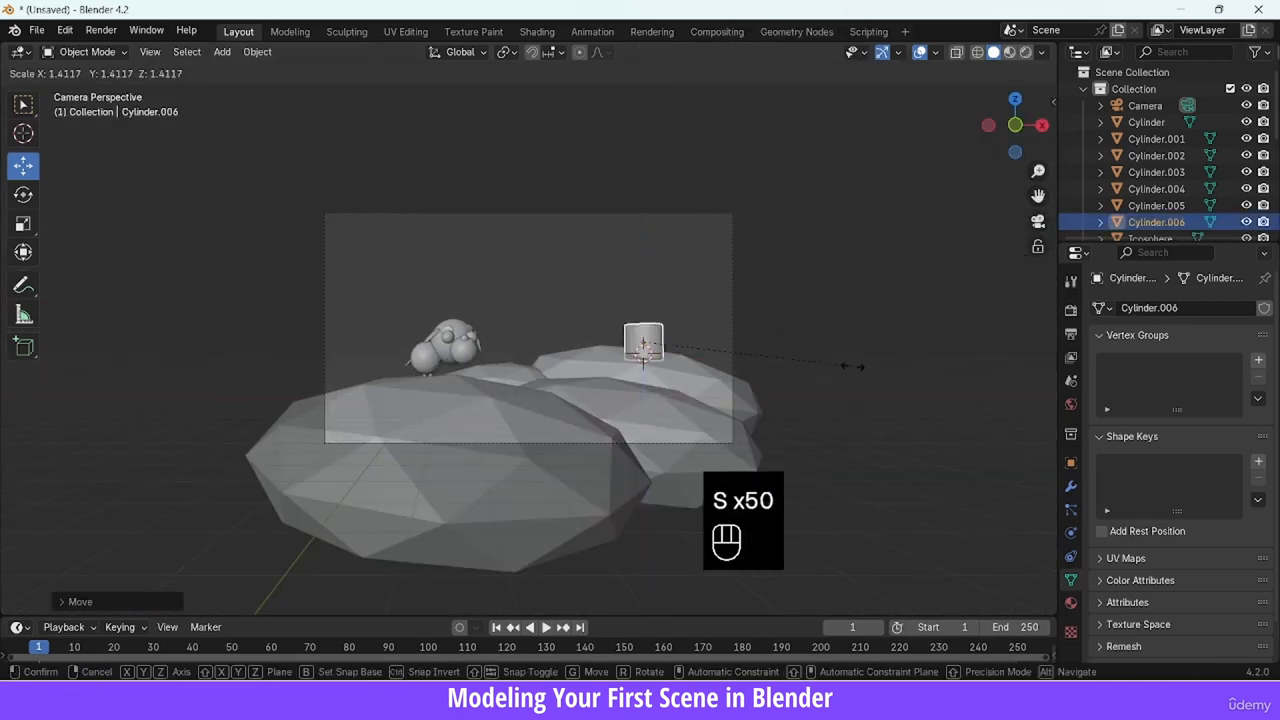
pyautogui.click(745, 350)
pyautogui.moveTo(644, 298); pyautogui.dragTo(644, 303)
# Add a cone, raise it onto the top of the cylinder and enlarge it into a roof slightly wider than the tower
pyautogui.hotkey('shift', 'a')
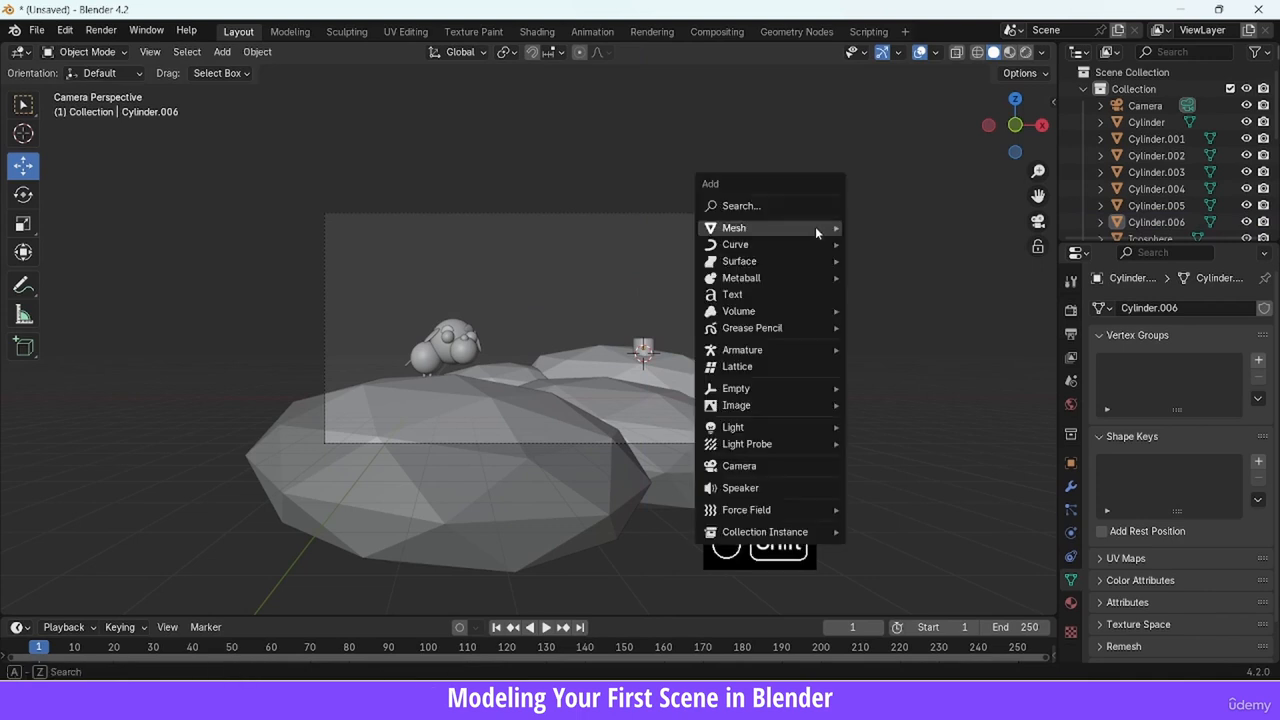
pyautogui.moveTo(815, 226)
pyautogui.click(895, 328)
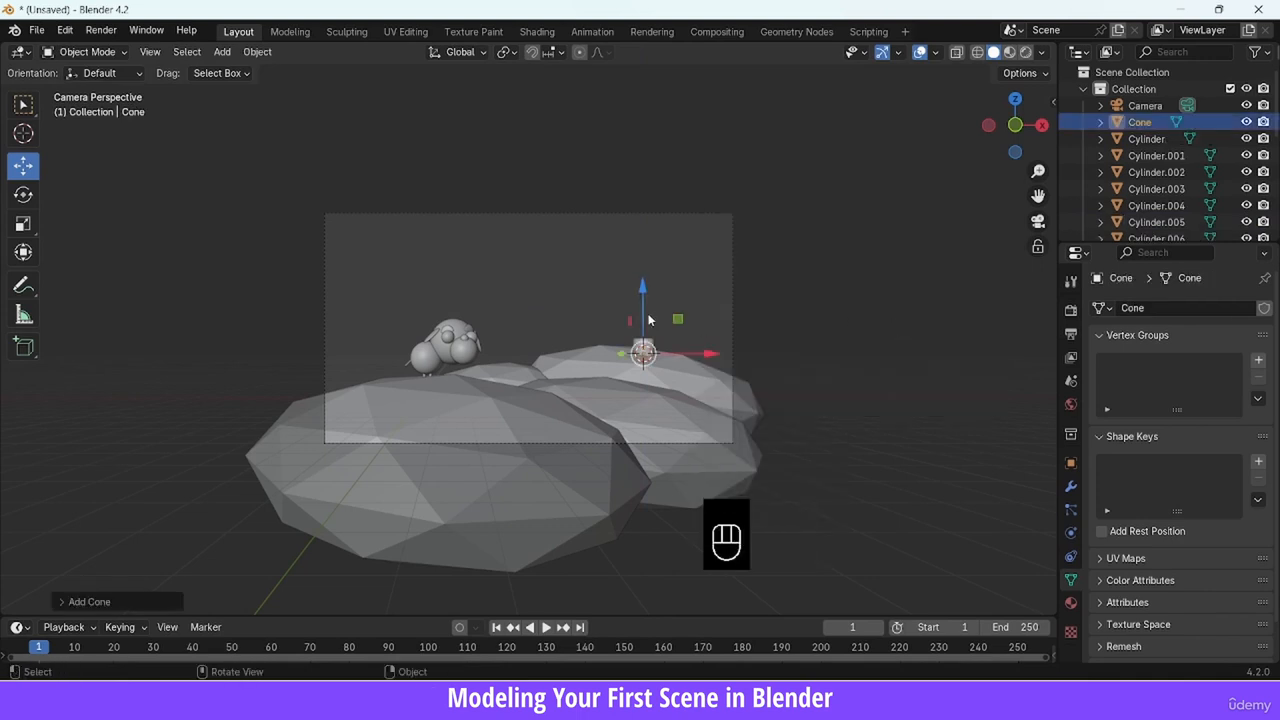
pyautogui.moveTo(644, 300); pyautogui.dragTo(644, 292)
pyautogui.press('s')
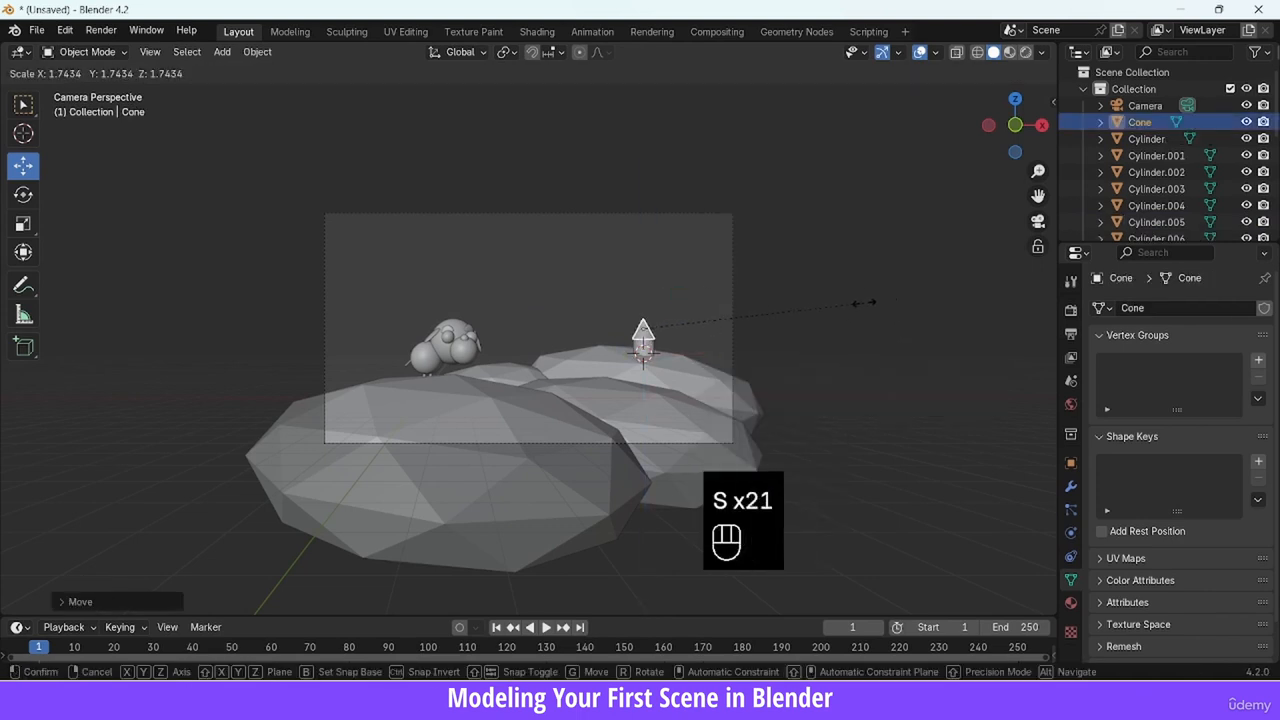
pyautogui.click(866, 302)
# Add a cube at the tower, move it along Y out in front of the wall and raise it to mid-wall height
pyautogui.press('KP_Decimal')
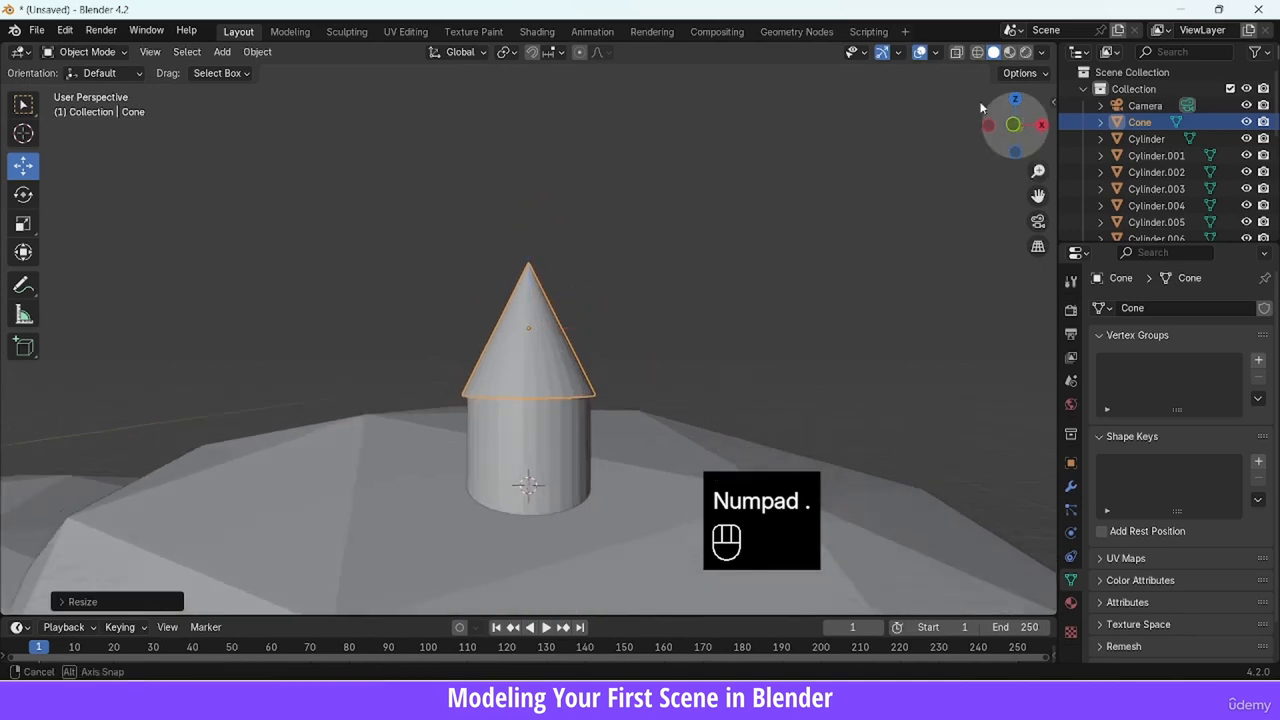
pyautogui.moveTo(981, 107); pyautogui.dragTo(855, 112, button='middle')
pyautogui.click(539, 453)
pyautogui.moveTo(1002, 125); pyautogui.dragTo(1145, 128)
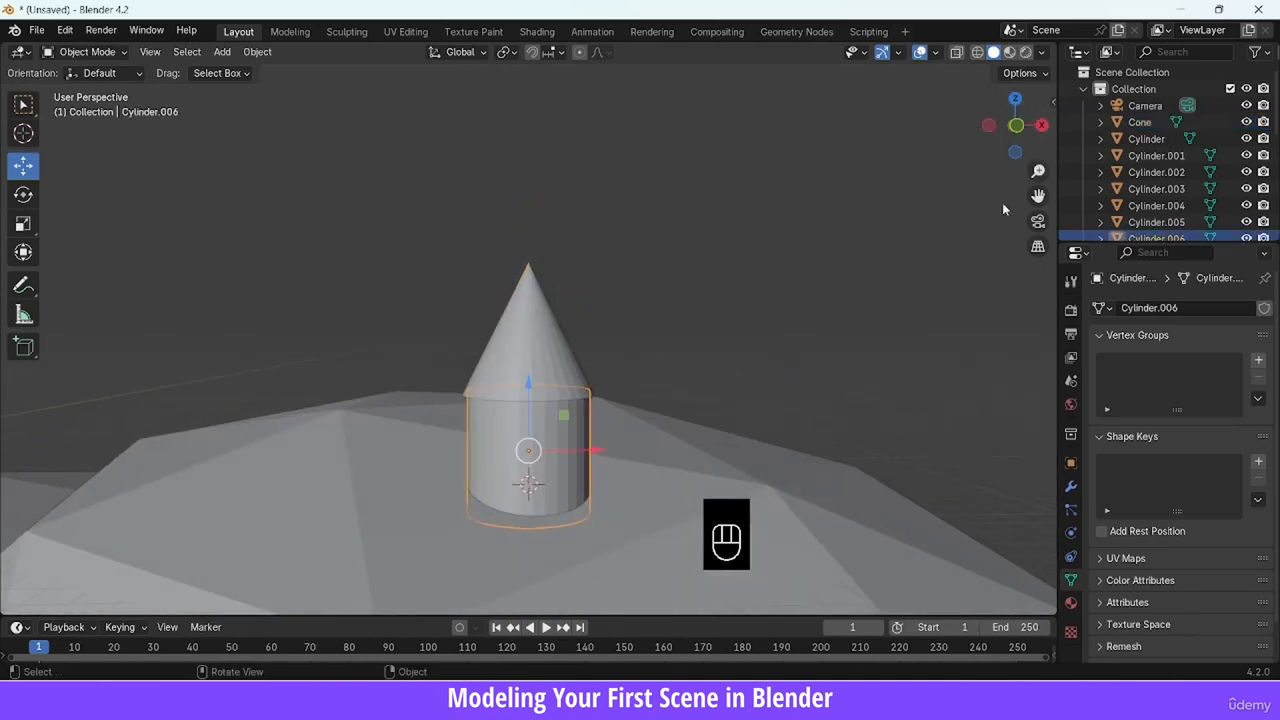
pyautogui.click(932, 209)
pyautogui.scroll(-2, 806, 233)
pyautogui.hotkey('shift', 'a')
pyautogui.moveTo(808, 233)
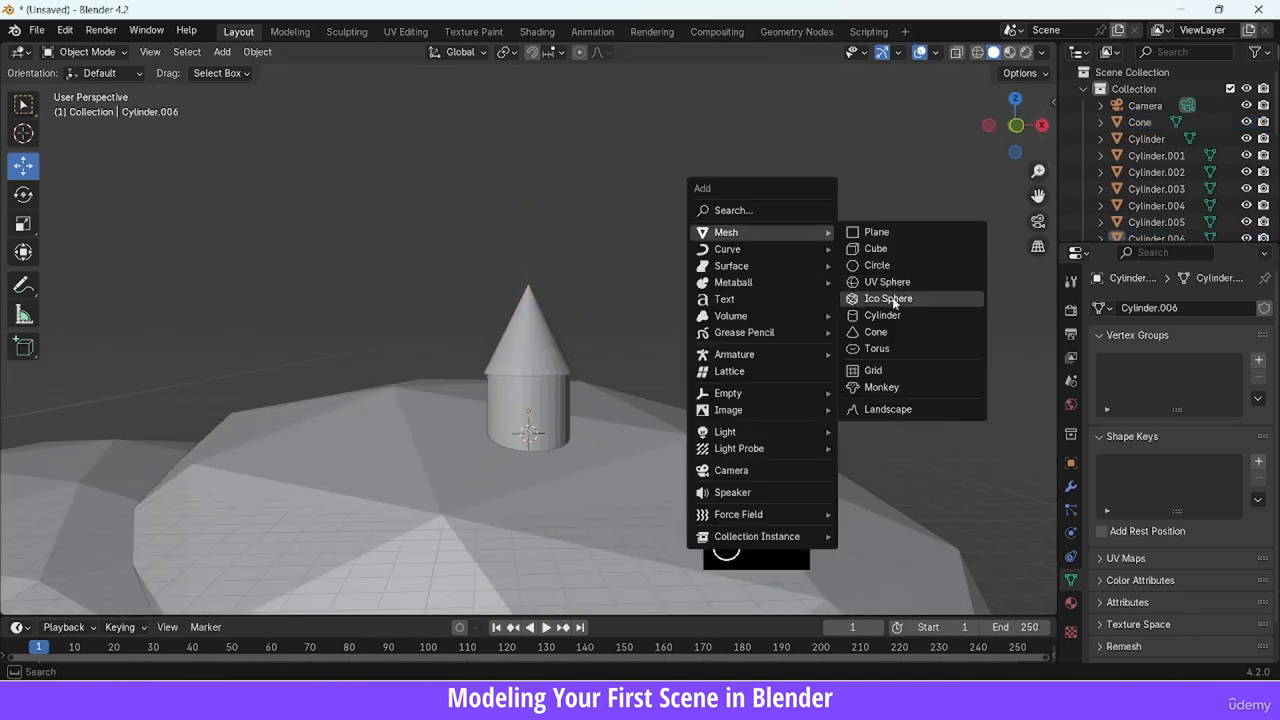
pyautogui.click(889, 248)
pyautogui.moveTo(1014, 122); pyautogui.dragTo(892, 124)
pyautogui.moveTo(590, 431); pyautogui.dragTo(503, 433)
pyautogui.moveTo(440, 370); pyautogui.dragTo(440, 340)
# Flatten the cube along Y into a thin slab and scale it down to window size
pyautogui.press('s')
pyautogui.press('s')
pyautogui.press('s')
pyautogui.press('y')
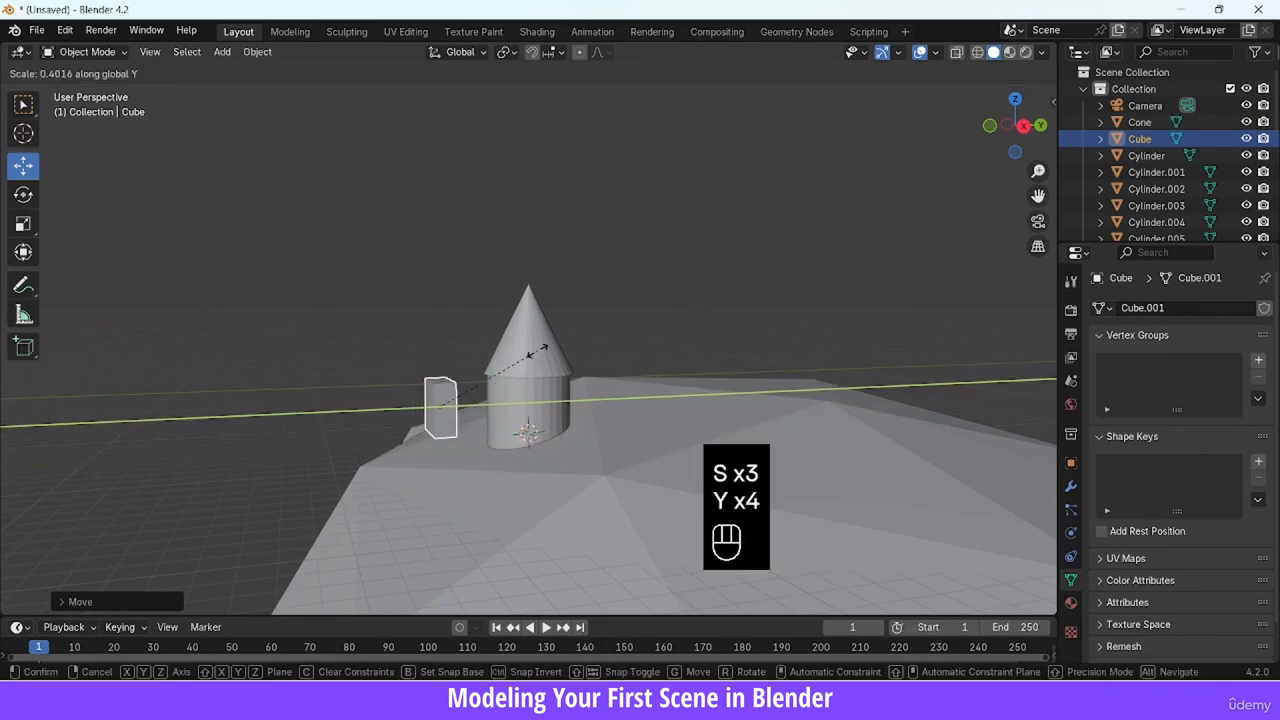
pyautogui.click(474, 366)
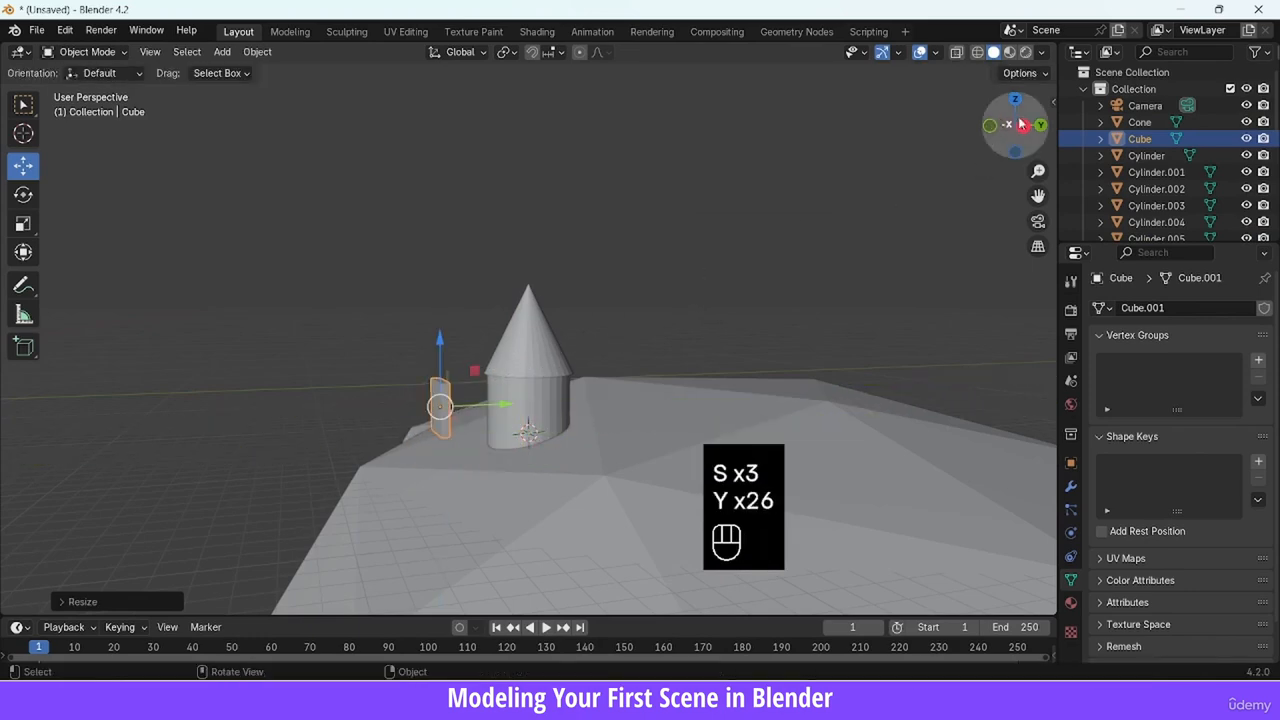
pyautogui.moveTo(1020, 122); pyautogui.dragTo(1125, 128)
pyautogui.press('s')
pyautogui.click(680, 374)
# Move the window slab along Y until it sits in the tower's front wall
pyautogui.moveTo(1016, 124); pyautogui.dragTo(905, 126)
pyautogui.moveTo(506, 403); pyautogui.dragTo(556, 400)
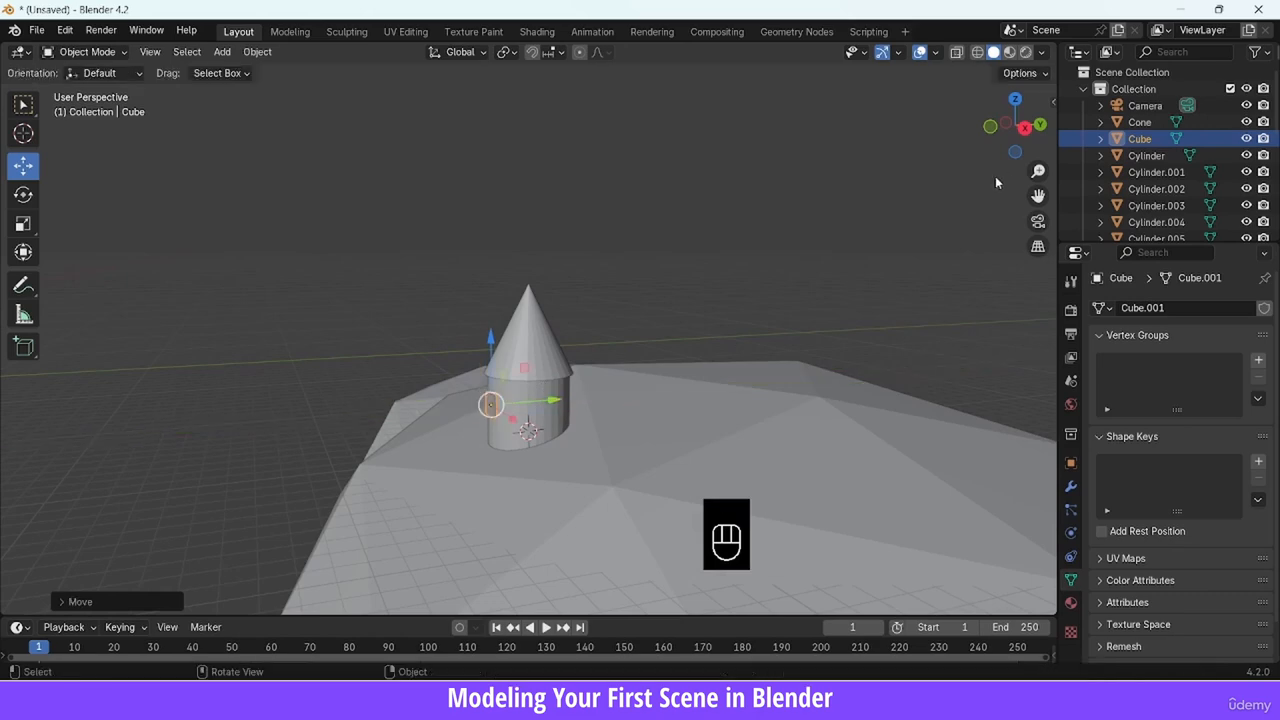
pyautogui.scroll(5, 995, 182)
pyautogui.moveTo(1016, 118); pyautogui.dragTo(1120, 110)
pyautogui.scroll(-7, 1005, 212)
pyautogui.click(1004, 212)
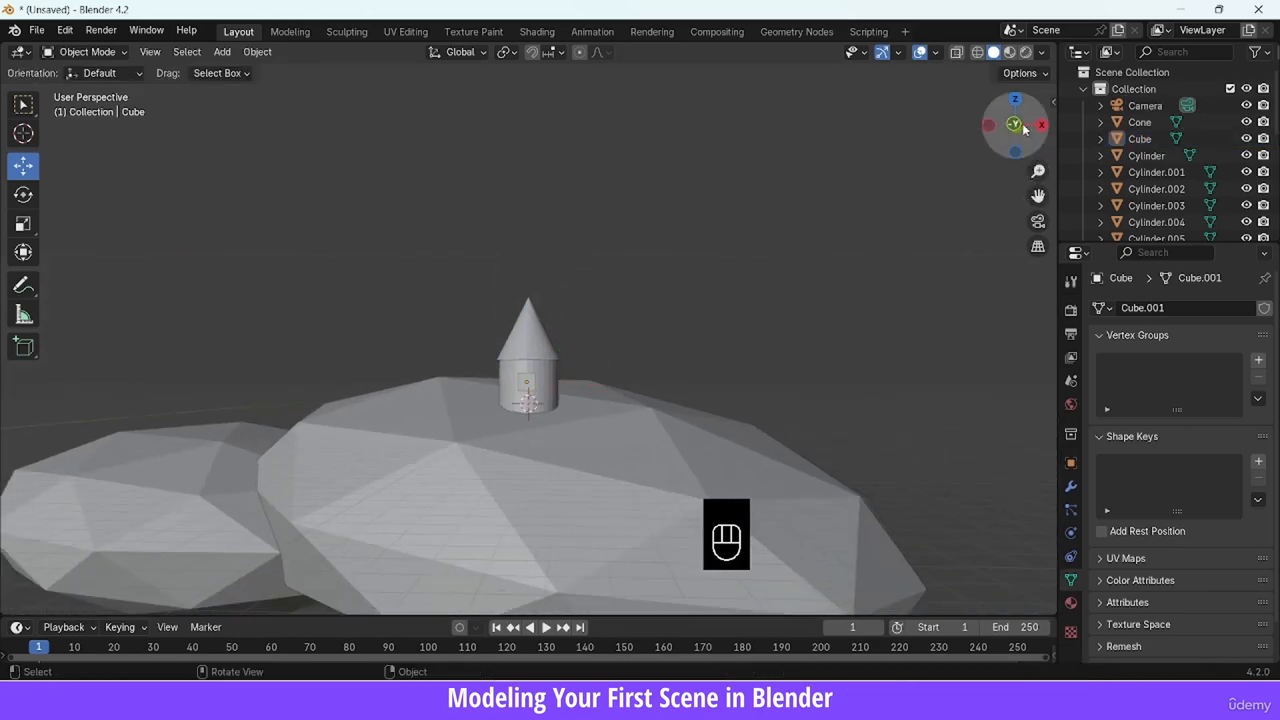
# Add another cube, move it along X to the side of the tower and raise it above the rock
pyautogui.moveTo(1023, 128); pyautogui.dragTo(1036, 132)
pyautogui.hotkey('shift', 'a')
pyautogui.moveTo(741, 250)
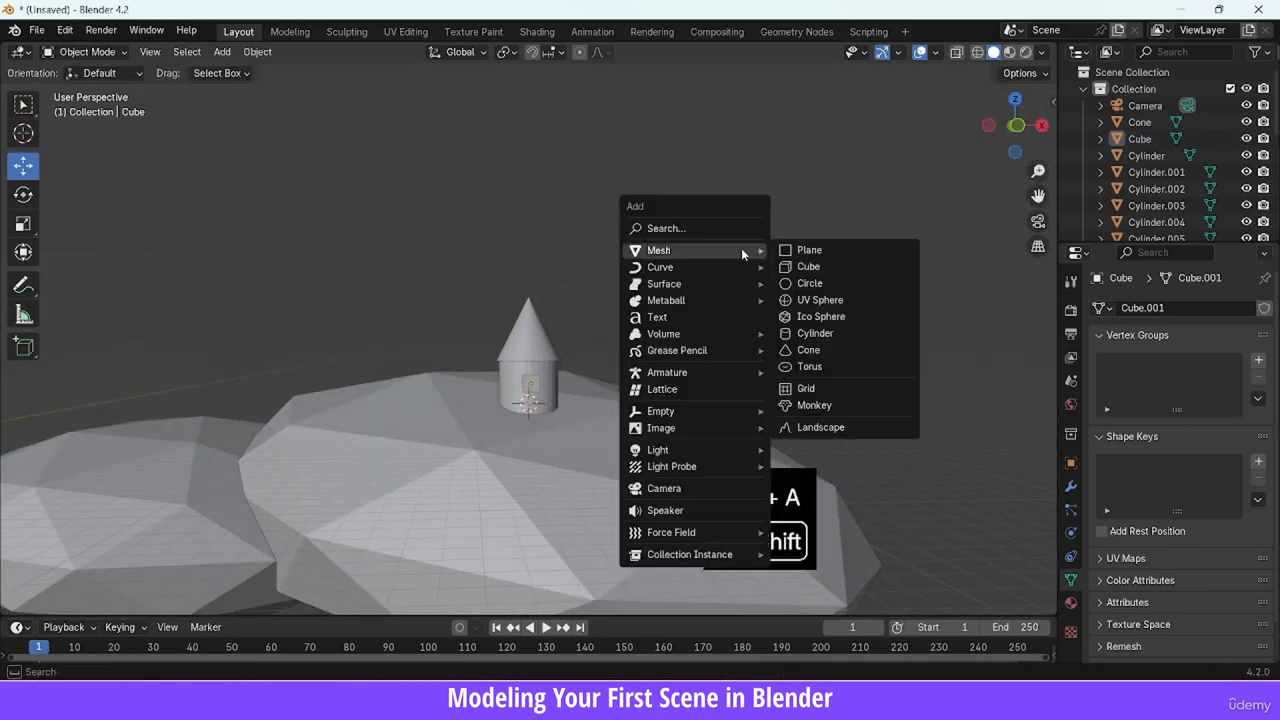
pyautogui.click(808, 267)
pyautogui.moveTo(607, 403); pyautogui.dragTo(698, 398)
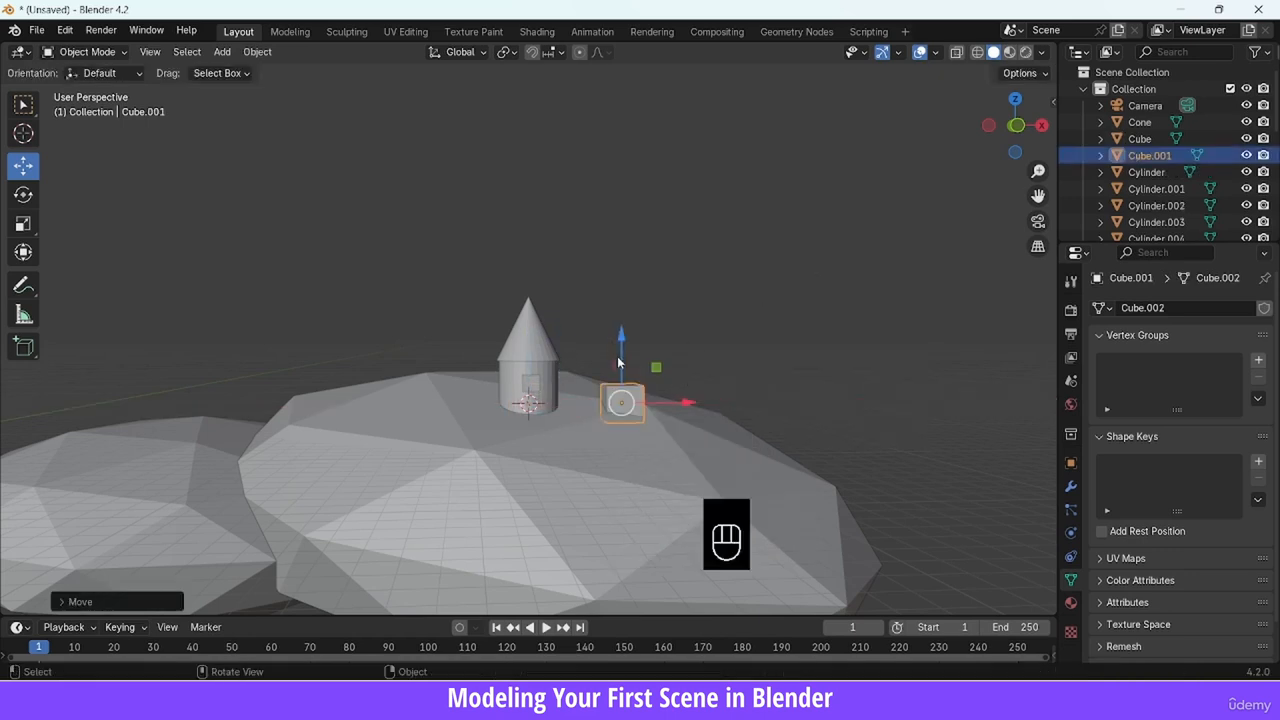
pyautogui.moveTo(620, 345); pyautogui.dragTo(632, 252)
# Shrink the raised cube and stretch it along Z into a slim upright fence picket
pyautogui.press('s')
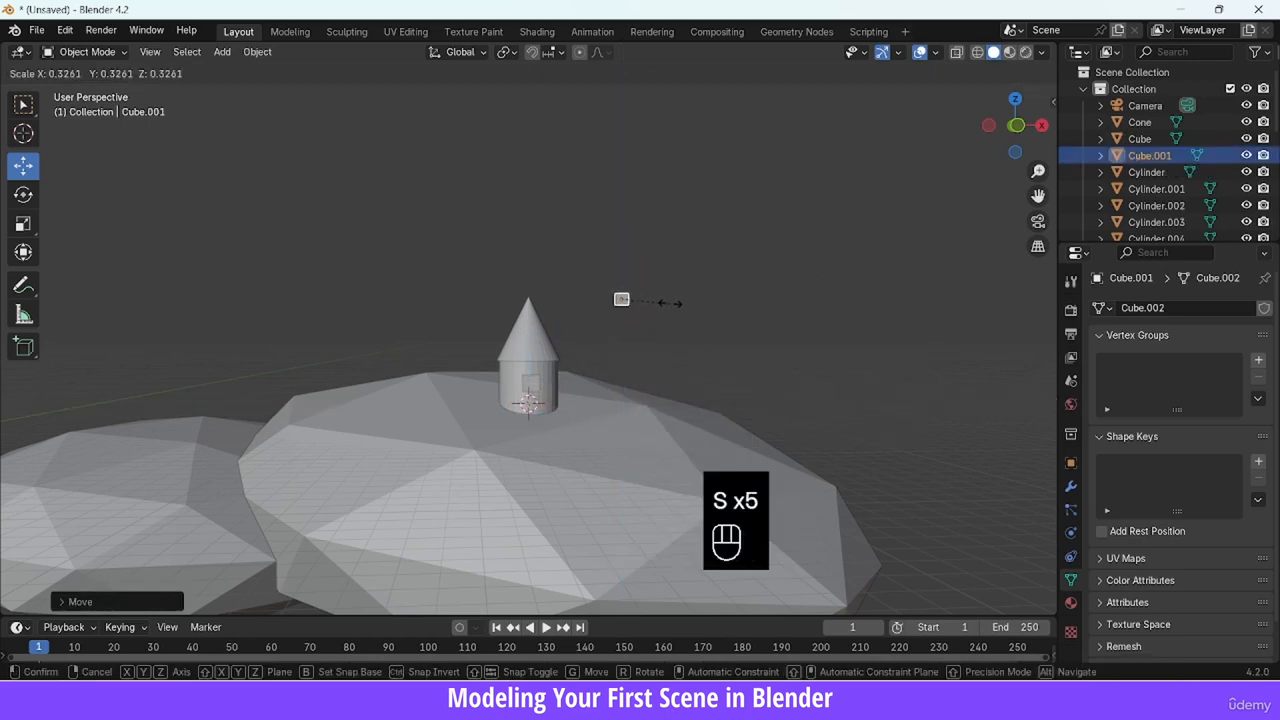
pyautogui.press('z')
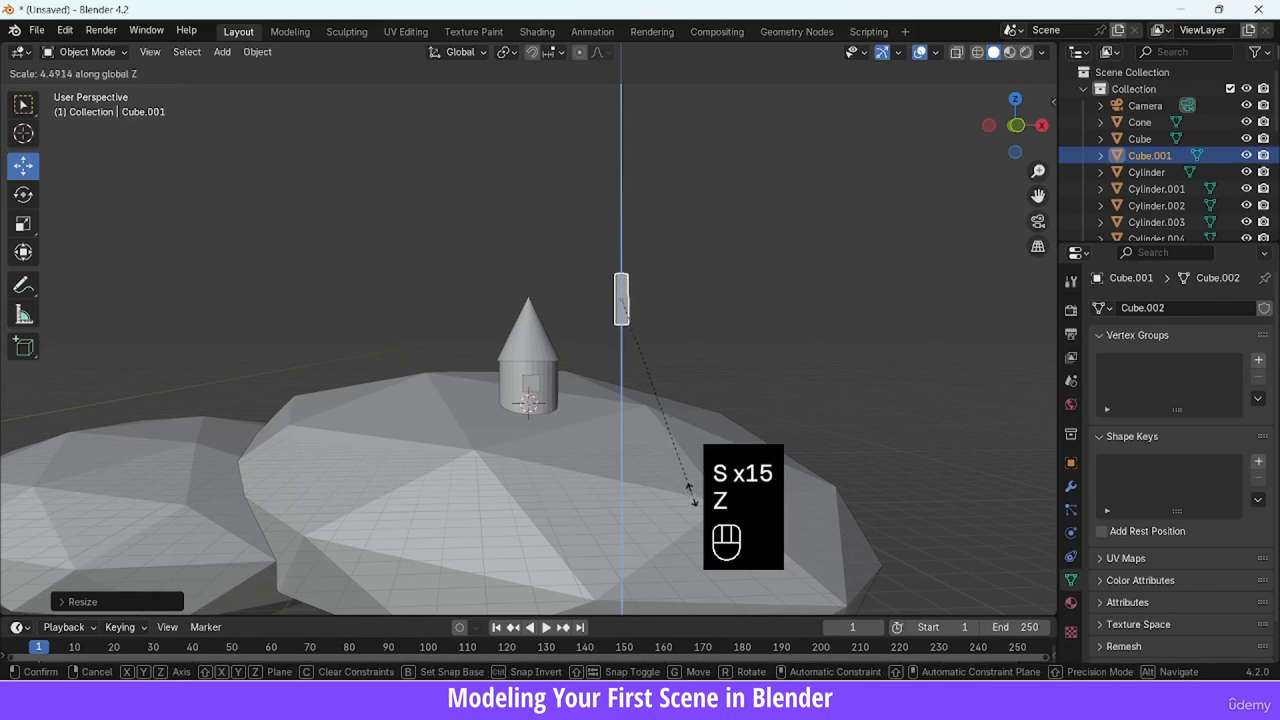
pyautogui.click(695, 517)
pyautogui.press('s')
pyautogui.click(727, 338)
pyautogui.press('s')
pyautogui.press('z')
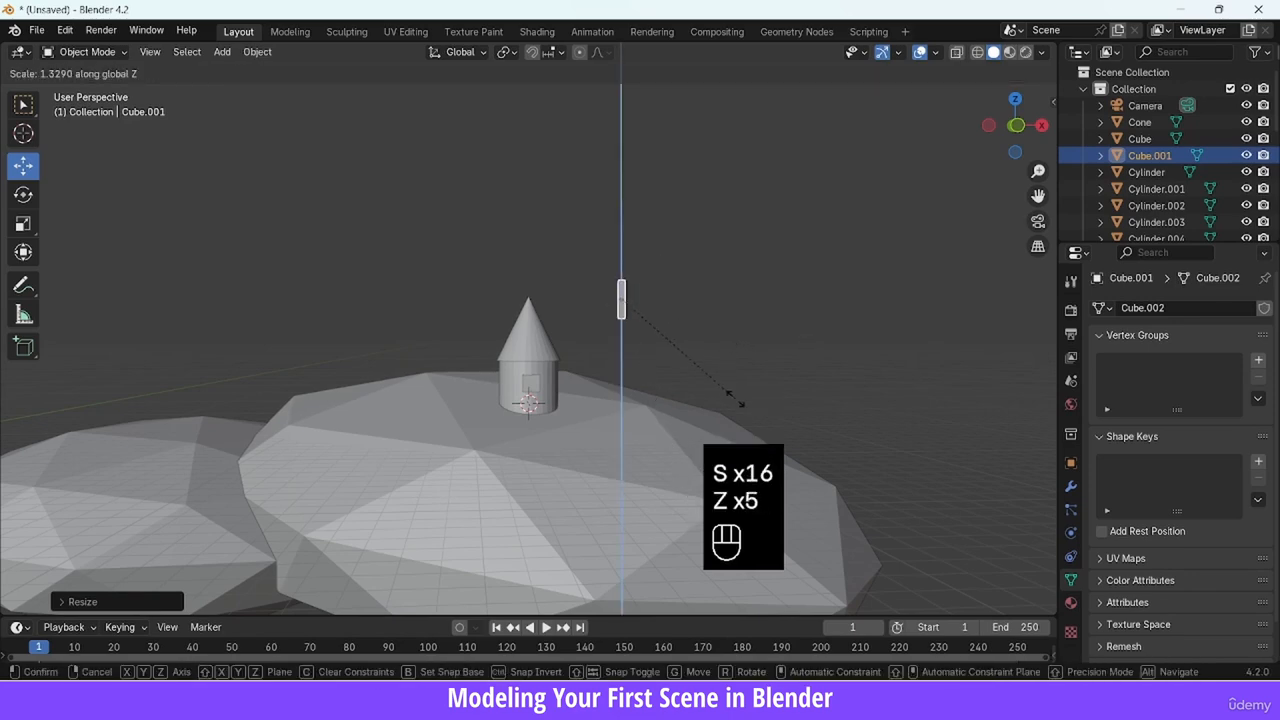
pyautogui.click(736, 400)
# Duplicate the picket twice in a row beside the original, giving each copy its own slight tilt
pyautogui.moveTo(1038, 171); pyautogui.dragTo(998, 138)
pyautogui.hotkey('shift', 'd')
pyautogui.click(846, 258)
pyautogui.press('r')
pyautogui.click(842, 266)
pyautogui.hotkey('shift', 'd')
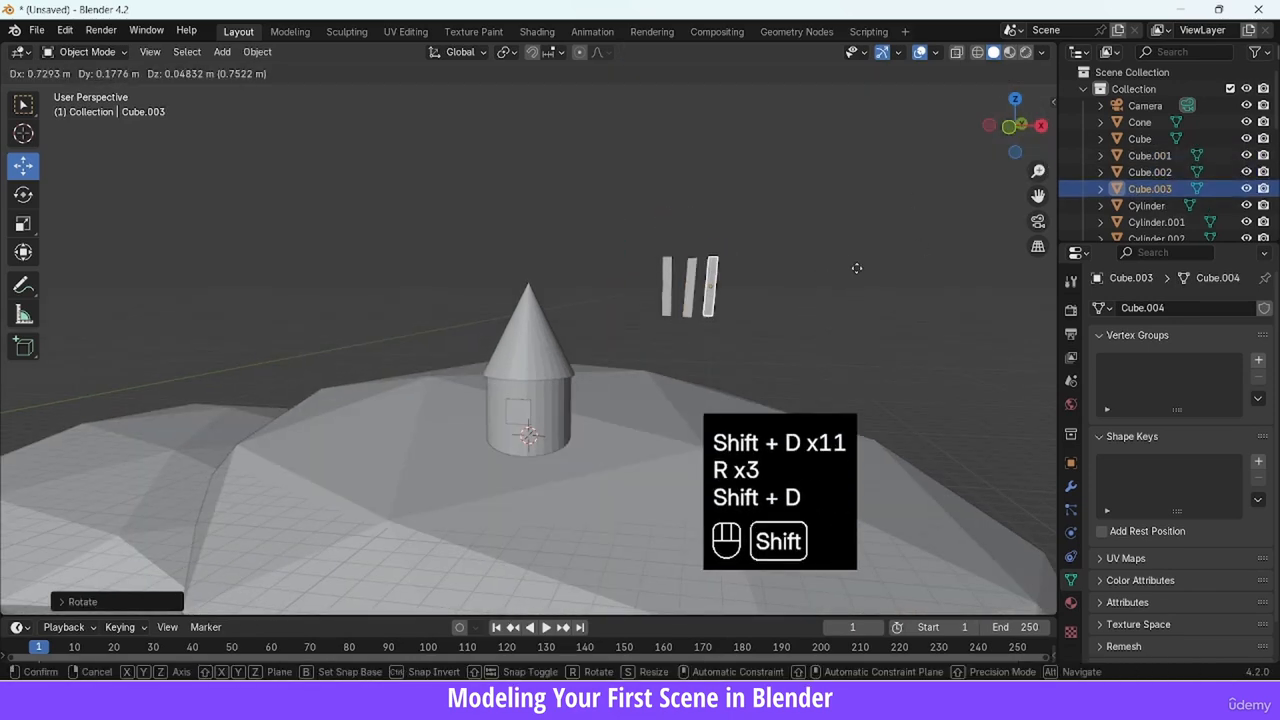
pyautogui.click(862, 262)
pyautogui.press('r')
pyautogui.click(848, 245)
# Add two more picket copies to complete a row of five, rotating each a little differently
pyautogui.hotkey('shift', 'd')
pyautogui.click(862, 254)
pyautogui.press('r')
pyautogui.click(857, 238)
pyautogui.hotkey('shift', 'd')
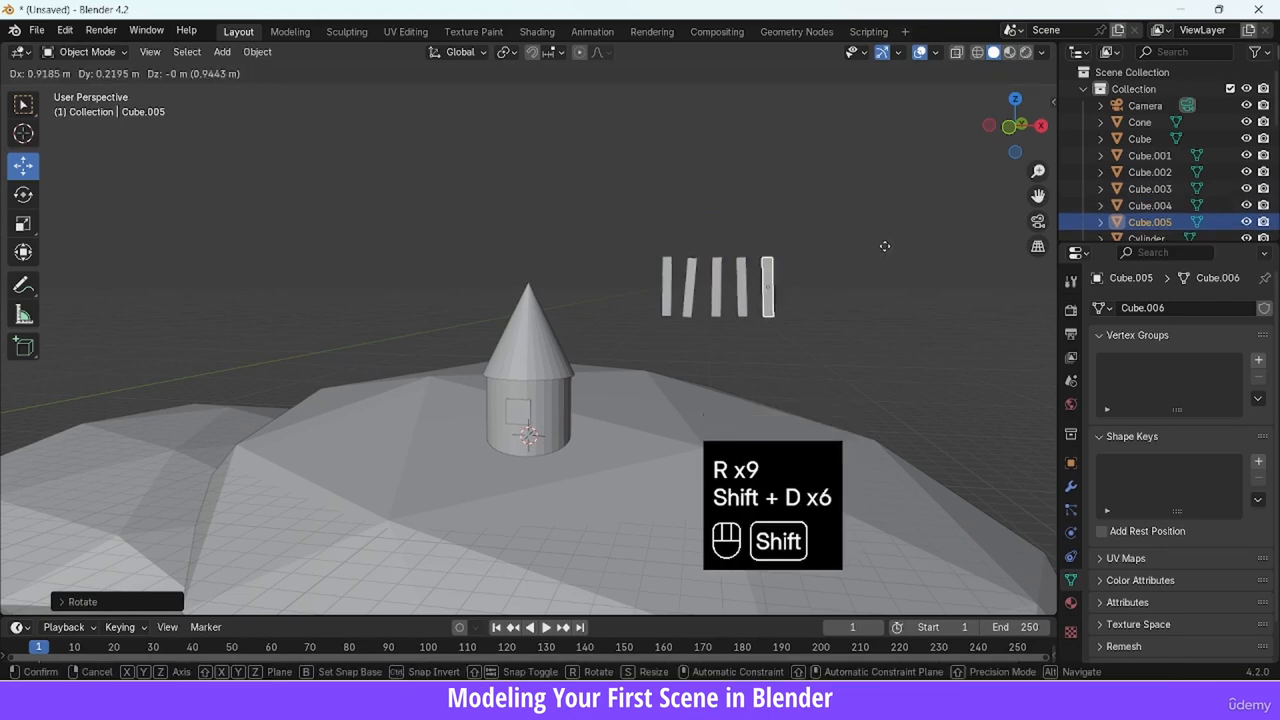
pyautogui.click(884, 248)
pyautogui.press('r')
# Duplicate a picket, turn it horizontal, lengthen it into a rail and center it along X across the five pickets with a slight tilt
pyautogui.hotkey('shift', 'd')
pyautogui.click(876, 265)
pyautogui.press('r')
pyautogui.click(782, 344)
pyautogui.moveTo(840, 287); pyautogui.dragTo(876, 262)
pyautogui.click(23, 224)
pyautogui.click(23, 166)
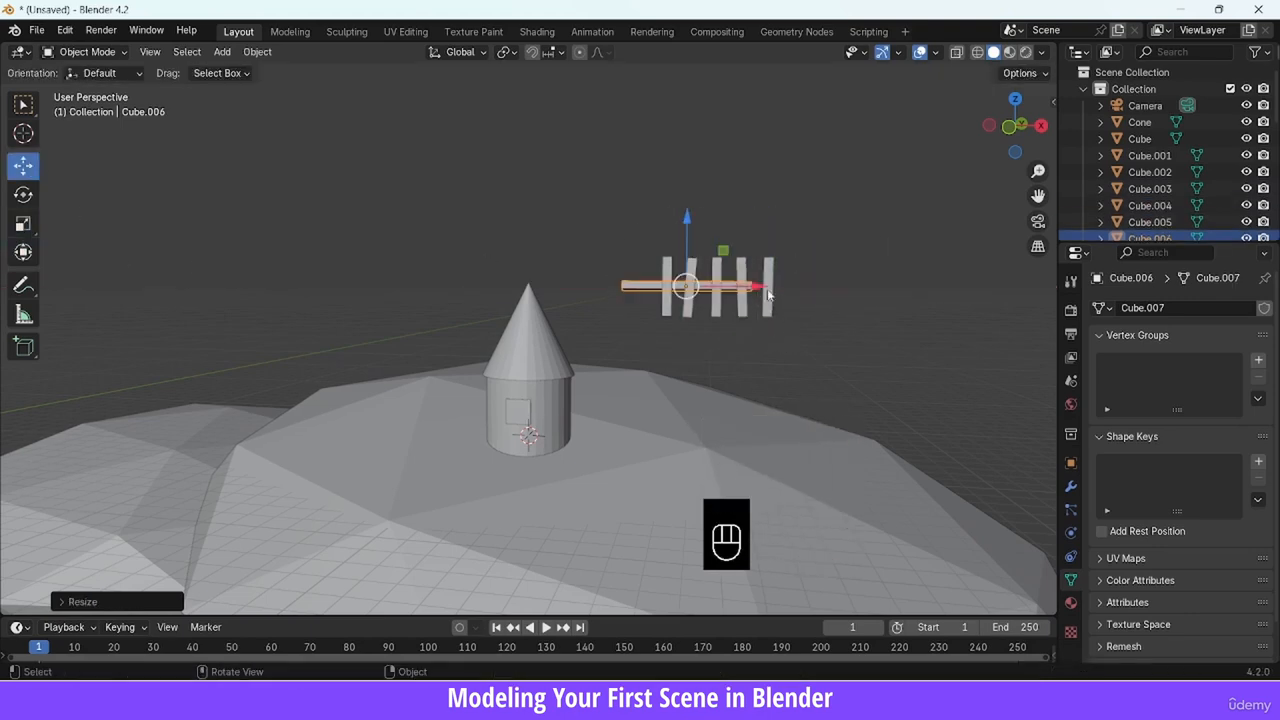
pyautogui.moveTo(765, 288); pyautogui.dragTo(798, 288)
pyautogui.press('r')
pyautogui.click(850, 241)
# Adjust the rail's height and duplicate it as a second, slightly tilted rail across the lower part of the pickets
pyautogui.moveTo(719, 241); pyautogui.dragTo(720, 259)
pyautogui.hotkey('shift', 'd')
pyautogui.click(726, 249)
pyautogui.press('r')
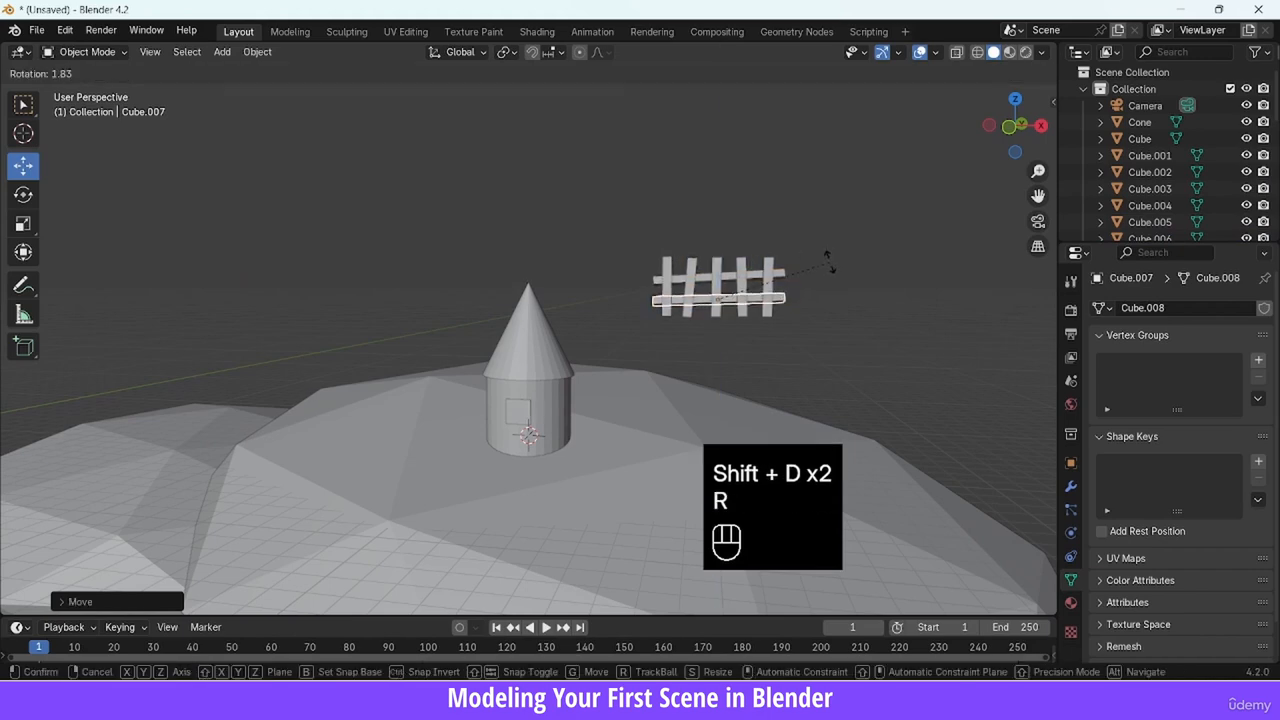
pyautogui.click(829, 263)
# Move both rails against the front of the pickets and rotate the upper rail to follow the fence line
pyautogui.keyDown('shift'); pyautogui.click(755, 278); pyautogui.keyUp('shift')
pyautogui.moveTo(938, 151); pyautogui.dragTo(653, 230, button='middle')
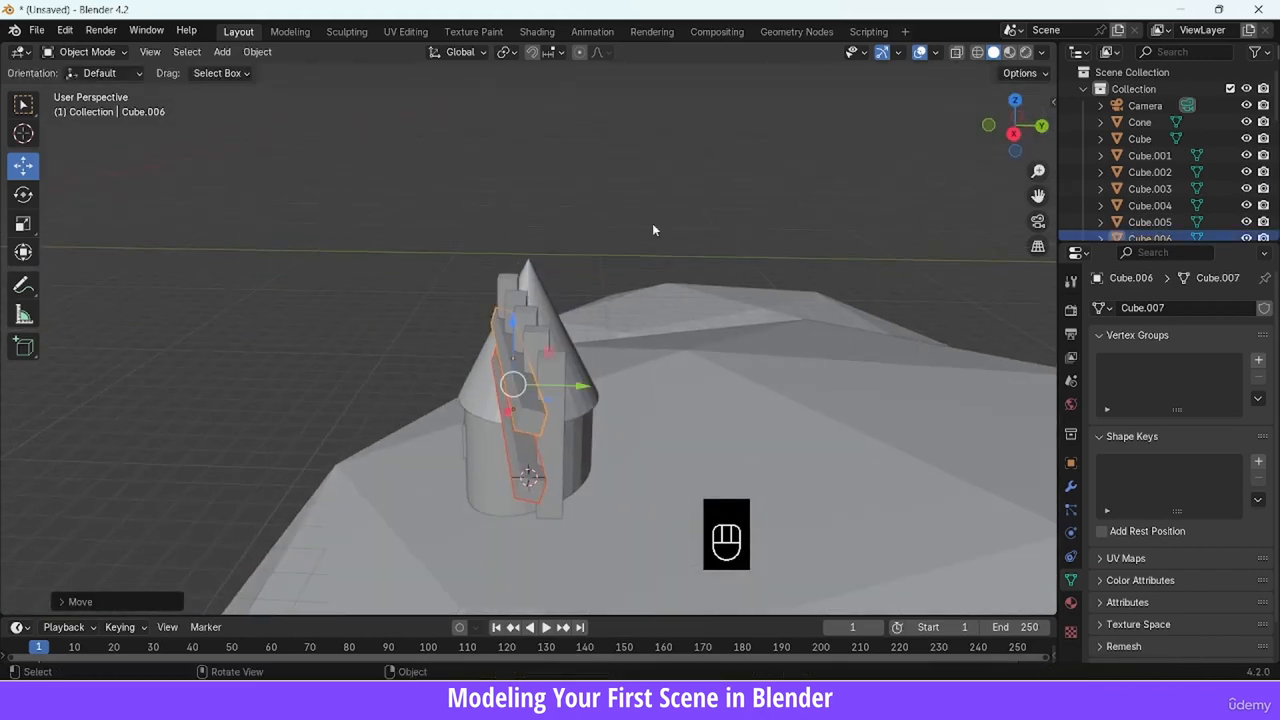
pyautogui.moveTo(562, 350); pyautogui.dragTo(543, 345)
pyautogui.click(543, 345)
pyautogui.moveTo(1006, 133); pyautogui.dragTo(1116, 135)
pyautogui.click(902, 340)
pyautogui.moveTo(903, 346); pyautogui.dragTo(904, 338)
pyautogui.click(906, 292)
pyautogui.moveTo(1008, 133); pyautogui.dragTo(884, 142)
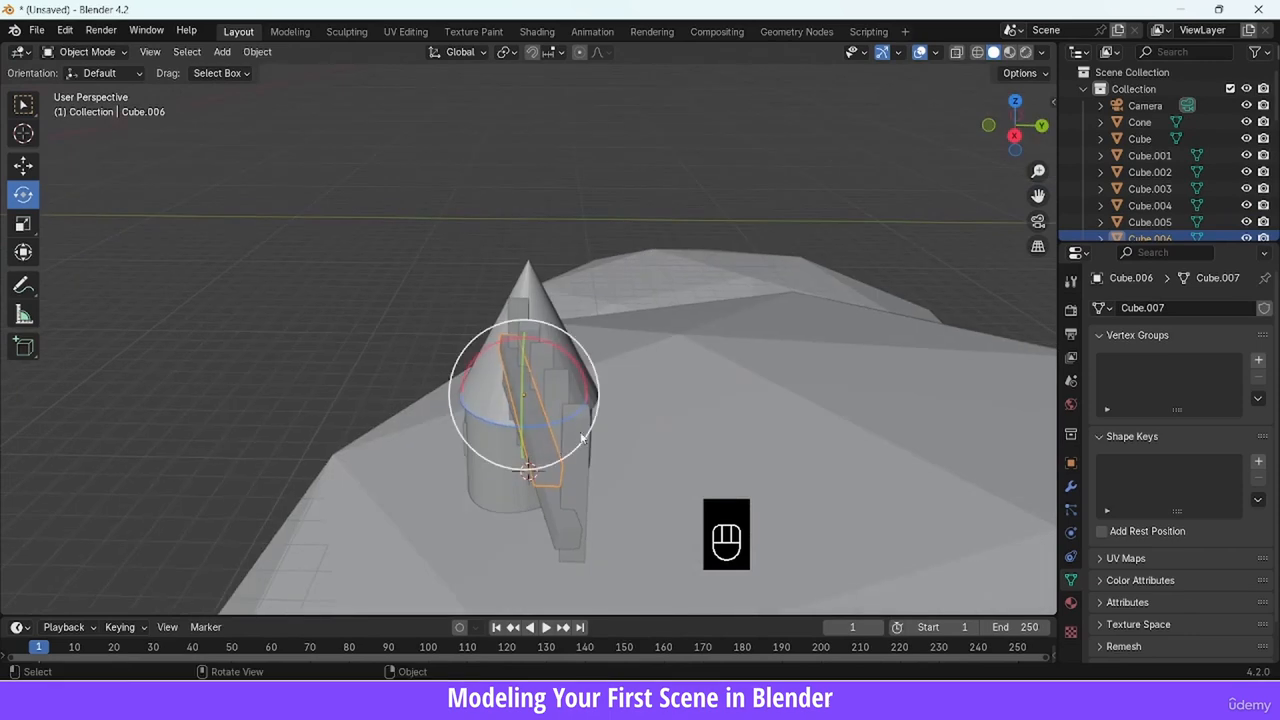
pyautogui.moveTo(583, 436); pyautogui.dragTo(598, 440)
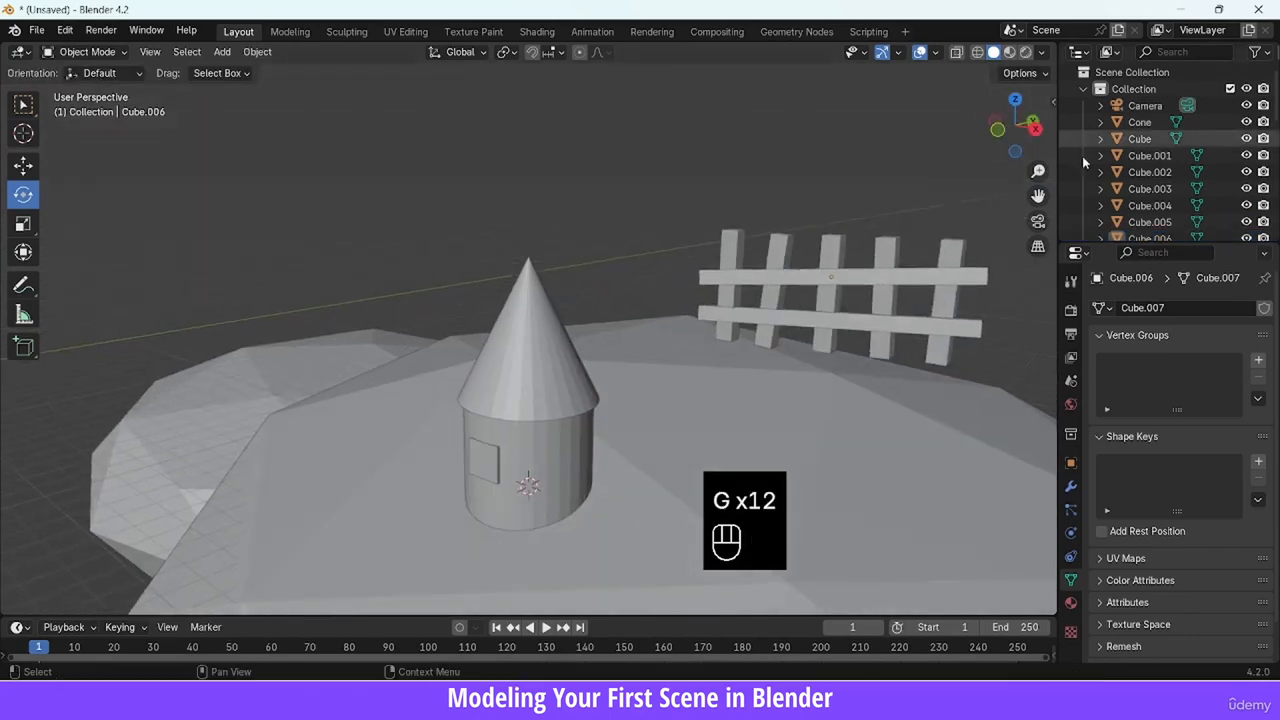
# Select all fence pickets and rails and join them into one object
pyautogui.moveTo(1012, 132); pyautogui.dragTo(1022, 141)
pyautogui.moveTo(729, 265); pyautogui.dragTo(854, 326)
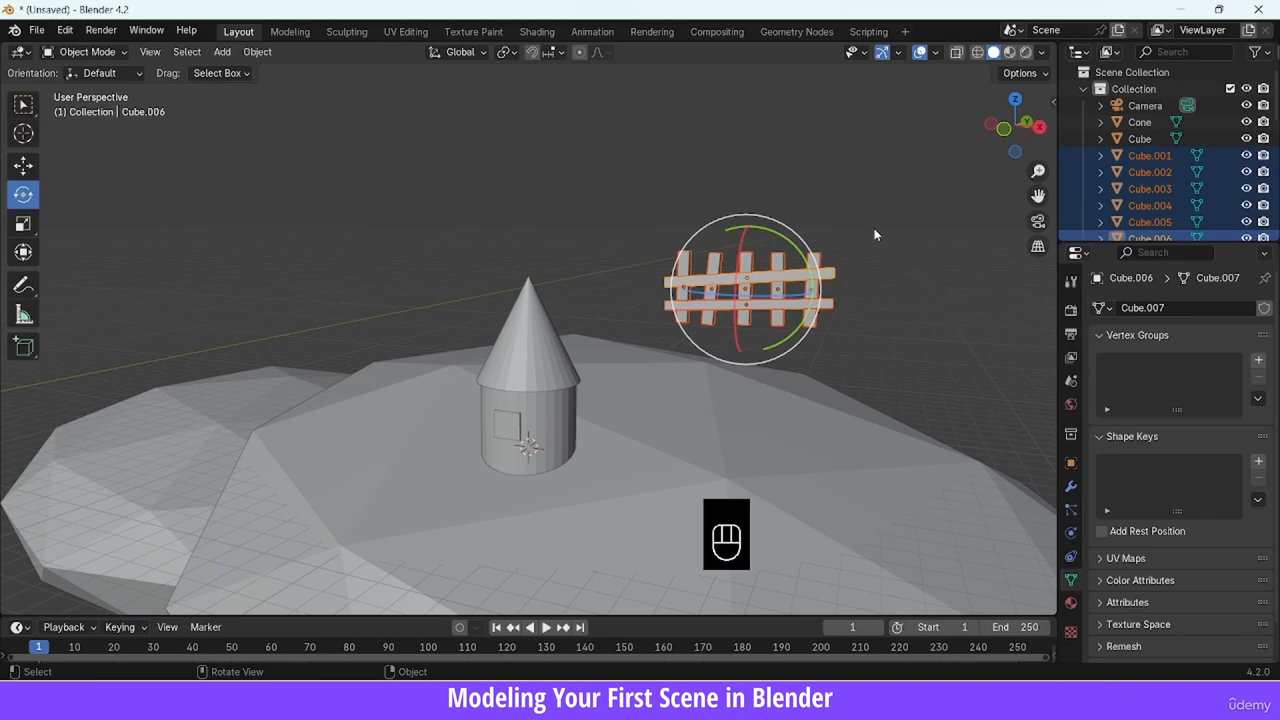
pyautogui.hotkey('ctrl', 'j')
pyautogui.click(876, 228)
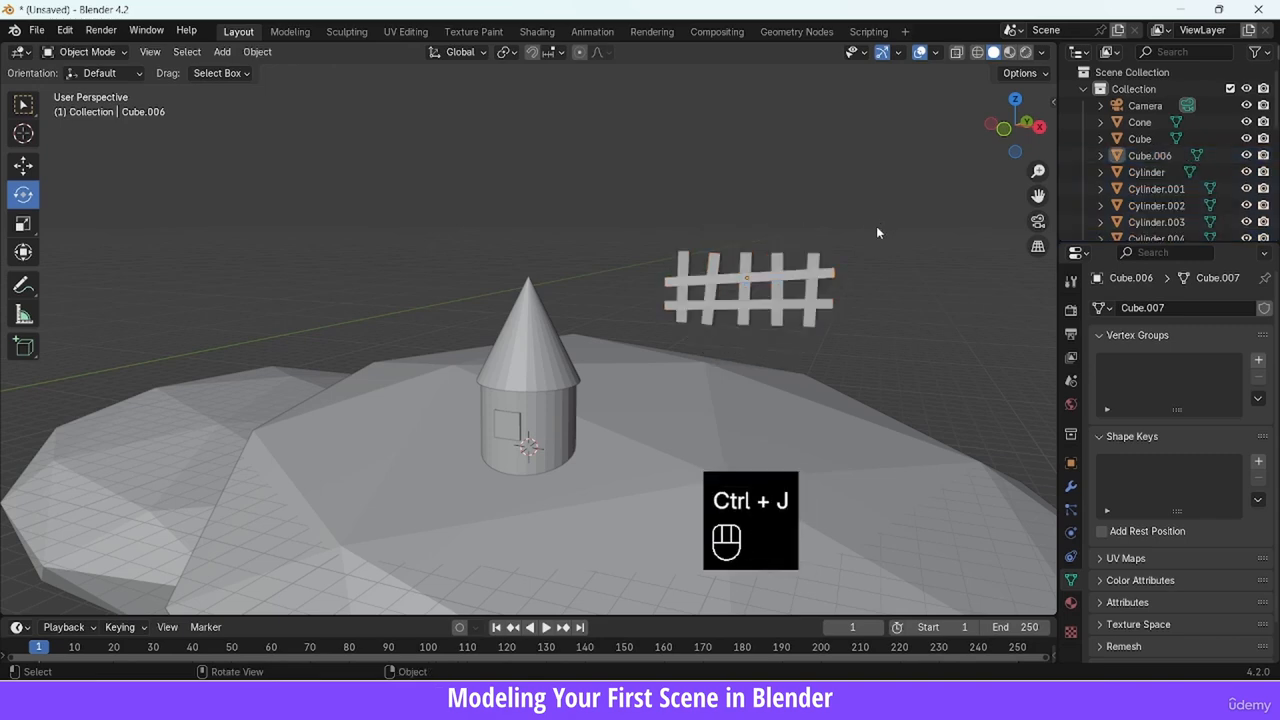
# Move the joined fence onto the background rock beside the tower and rotate it to follow the rock's slope
pyautogui.click(748, 313)
pyautogui.press('g')
pyautogui.click(672, 470)
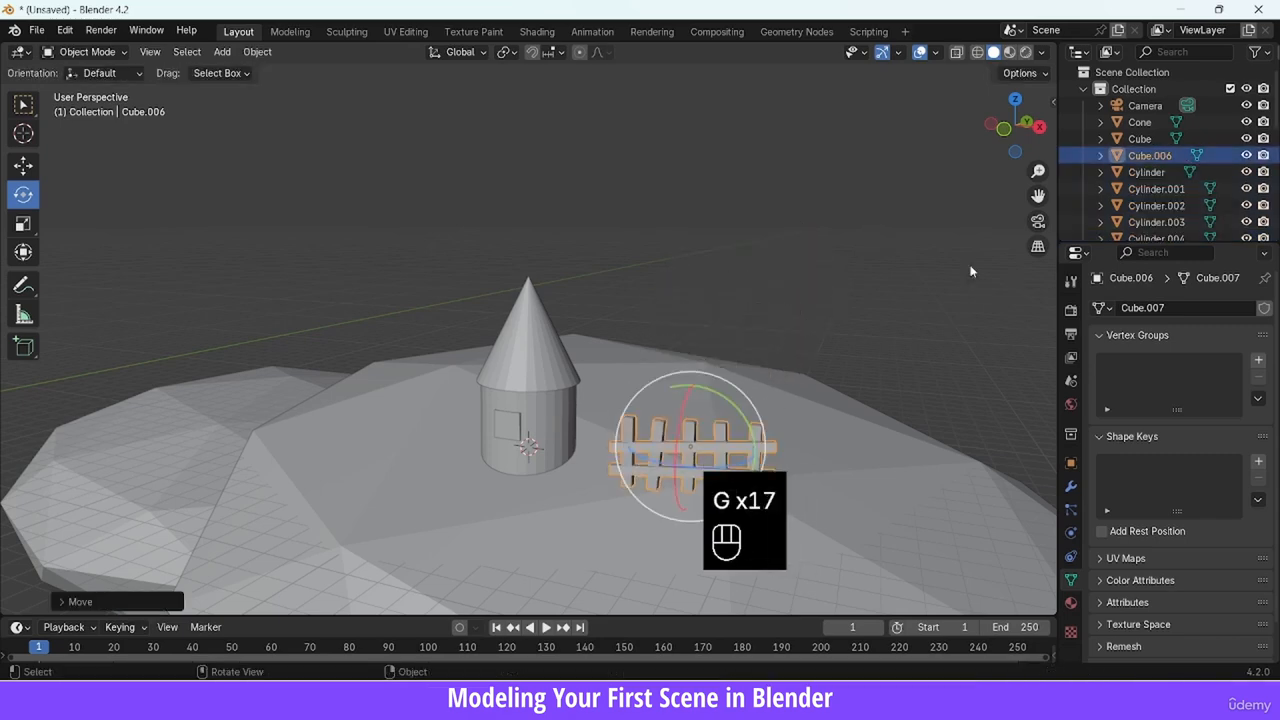
pyautogui.moveTo(1020, 128); pyautogui.dragTo(905, 145)
pyautogui.press('g')
pyautogui.click(884, 277)
pyautogui.press('g')
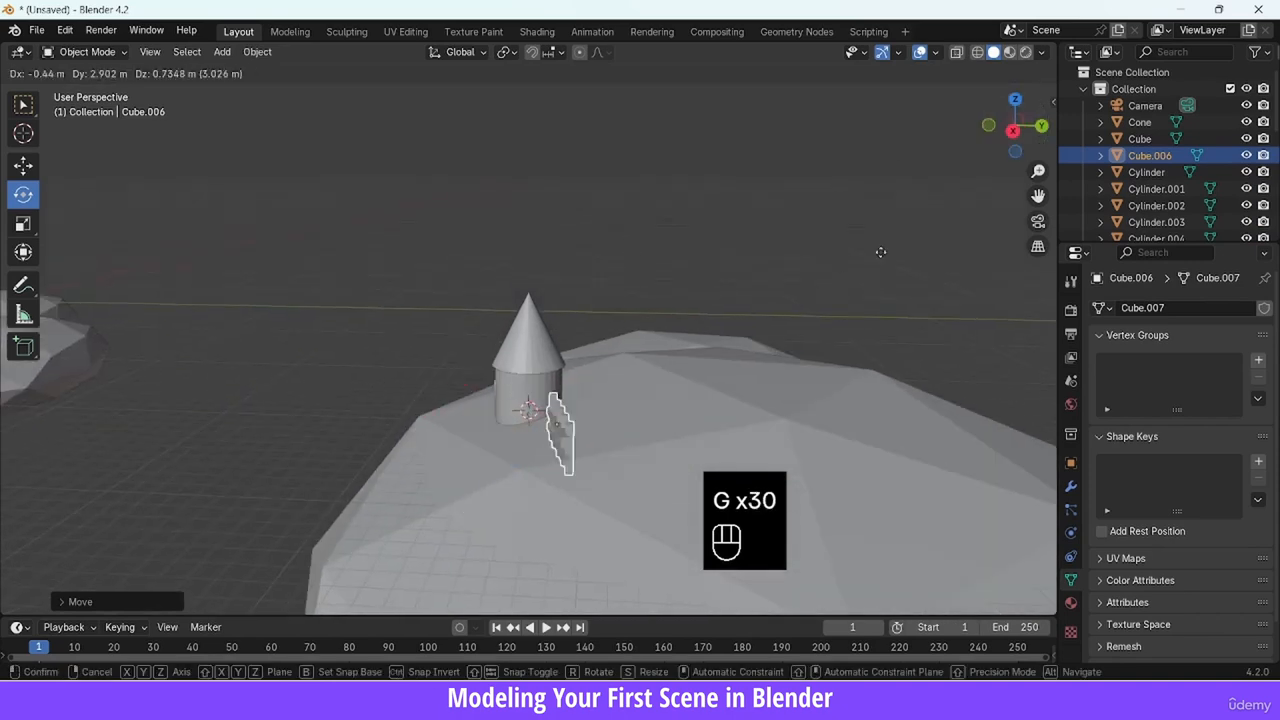
pyautogui.click(927, 253)
pyautogui.moveTo(1006, 143); pyautogui.dragTo(1140, 114)
pyautogui.press('g')
pyautogui.click(944, 213)
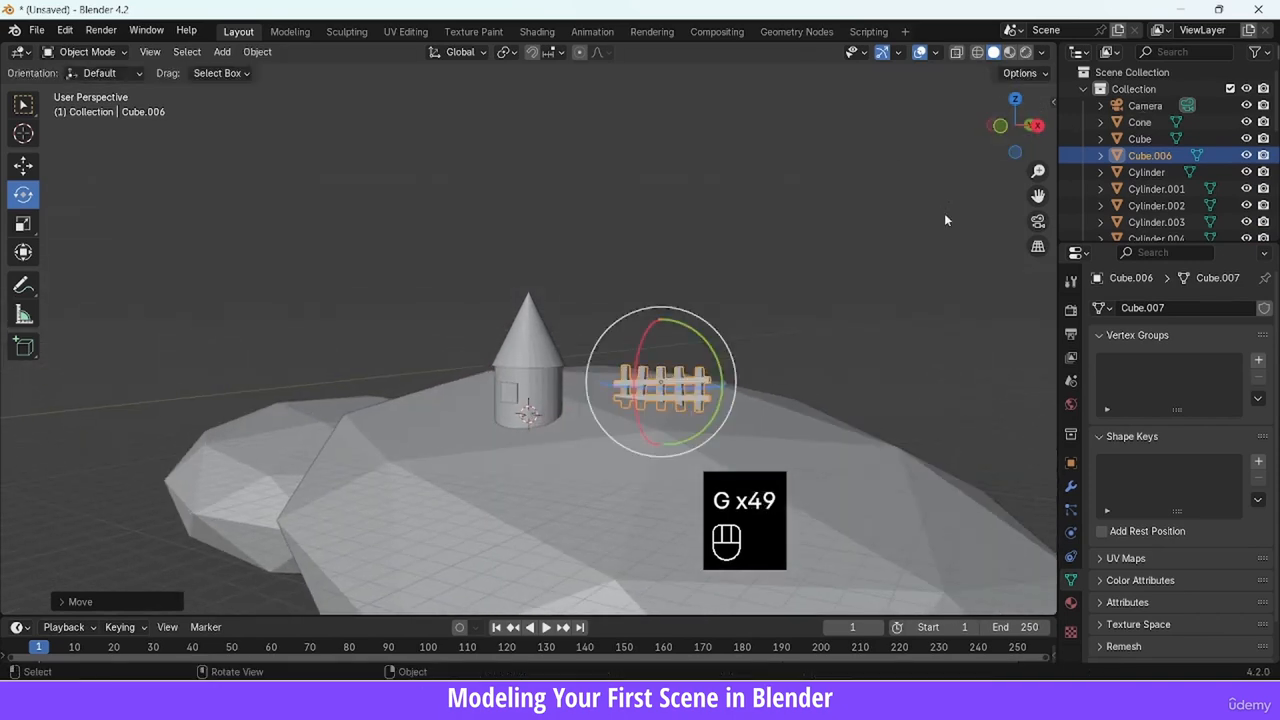
pyautogui.press('r')
pyautogui.click(945, 313)
# Duplicate the fence, place the copy at the first section's outer end and tilt it down the slope
pyautogui.scroll(-2, 960, 225)
pyautogui.hotkey('shift', 'd')
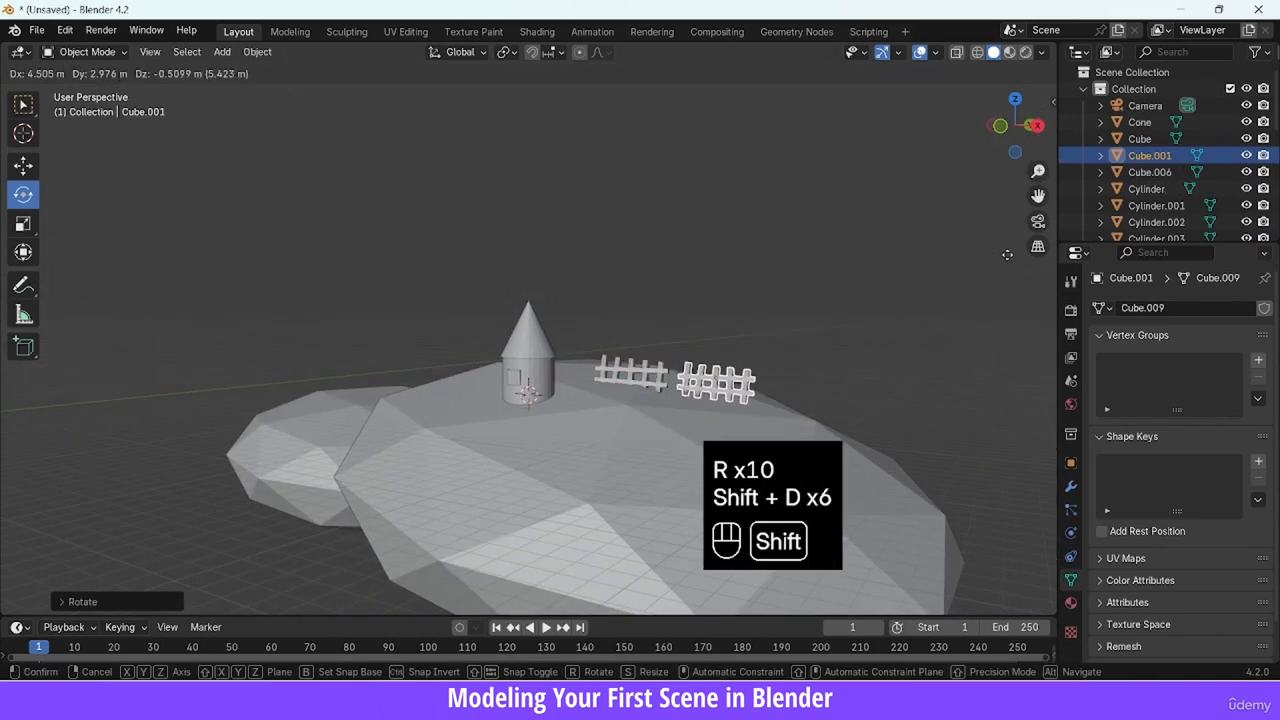
pyautogui.click(999, 261)
pyautogui.press('r')
pyautogui.click(984, 305)
# Duplicate the fence again and move the new copy over to the foreground rock next to the dog
pyautogui.moveTo(1012, 143); pyautogui.dragTo(960, 214)
pyautogui.scroll(-6, 1003, 150)
pyautogui.hotkey('shift', 'd')
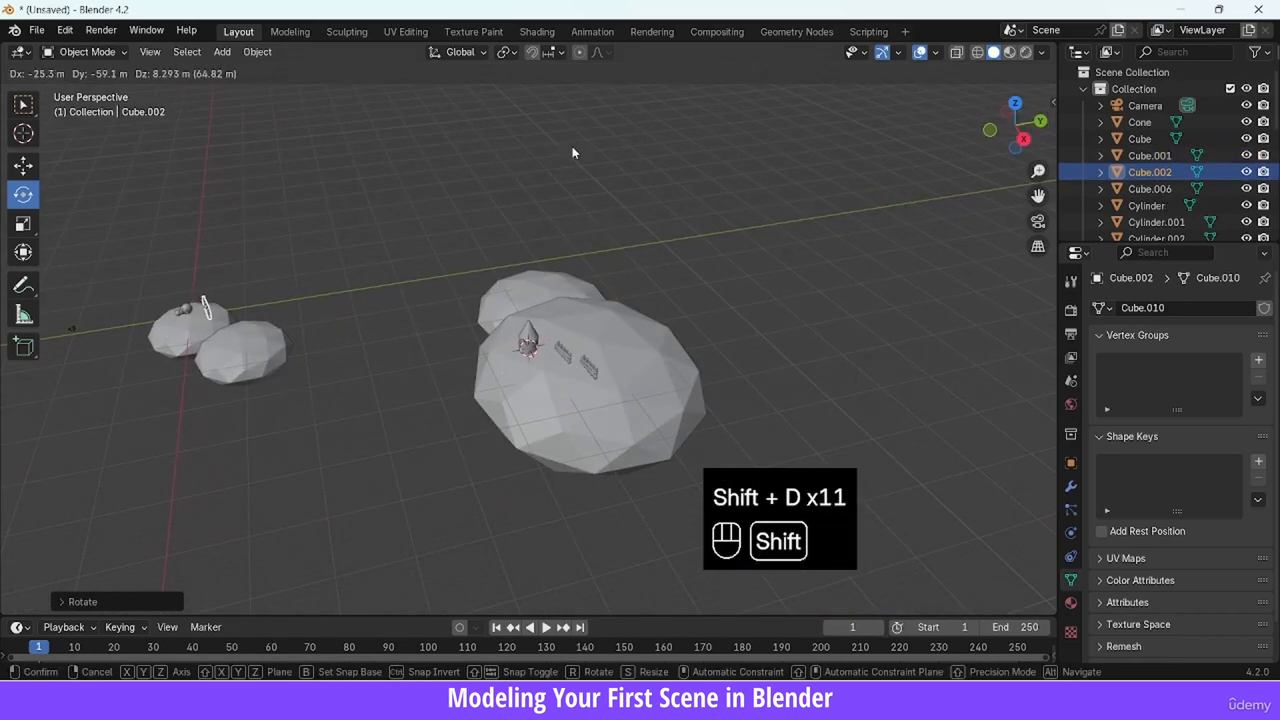
pyautogui.click(574, 152)
pyautogui.moveTo(1010, 135); pyautogui.dragTo(1160, 72)
pyautogui.press('g')
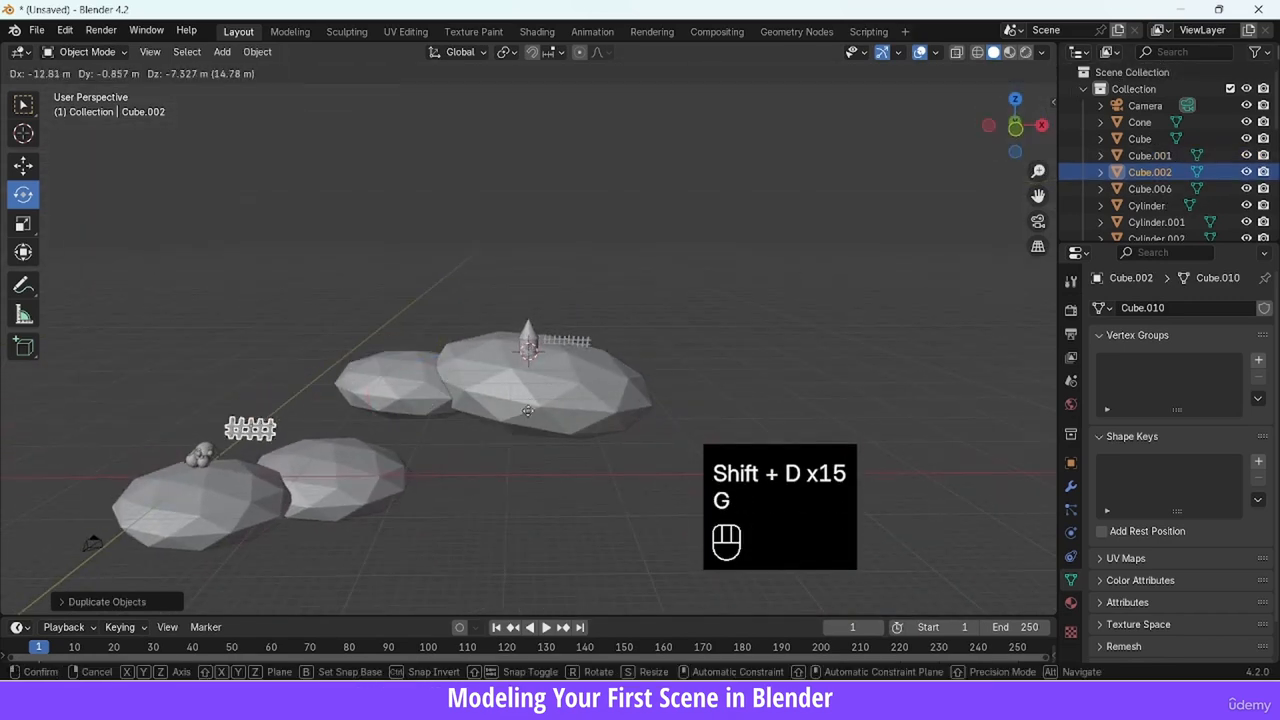
pyautogui.click(514, 437)
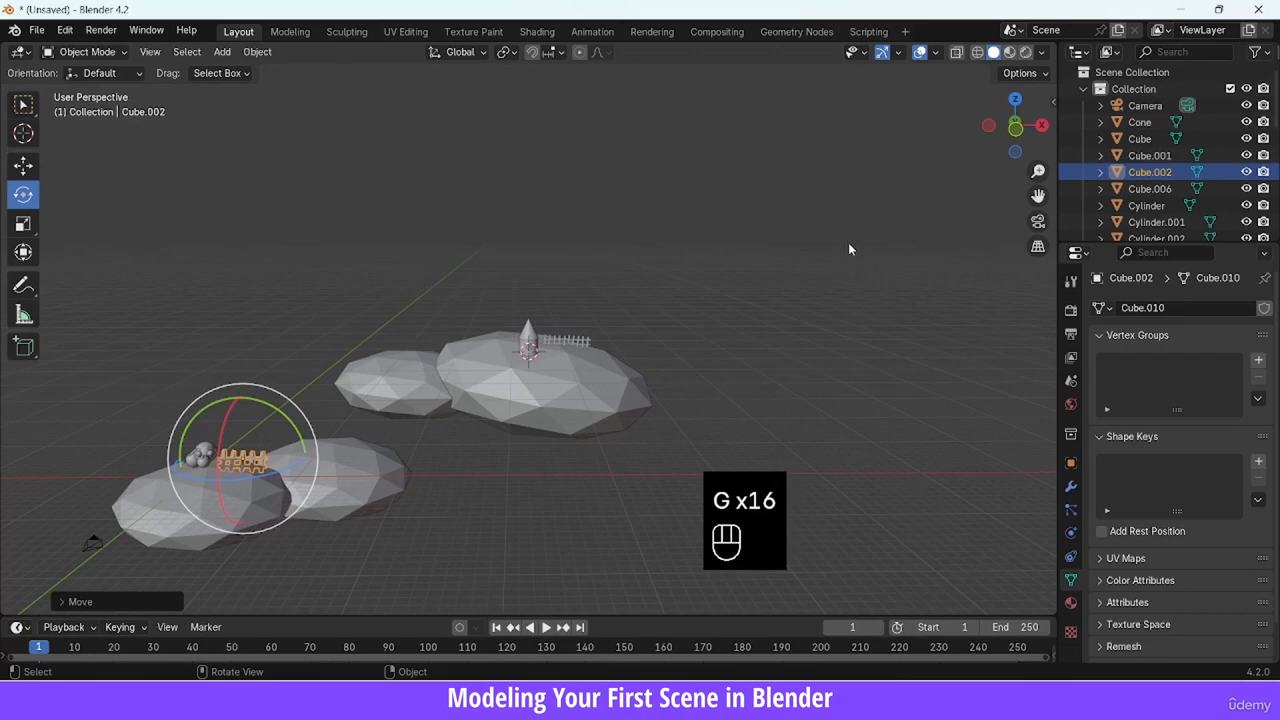
pyautogui.press('KP_Decimal')
pyautogui.moveTo(1038, 171); pyautogui.dragTo(1038, 250)
pyautogui.press('g')
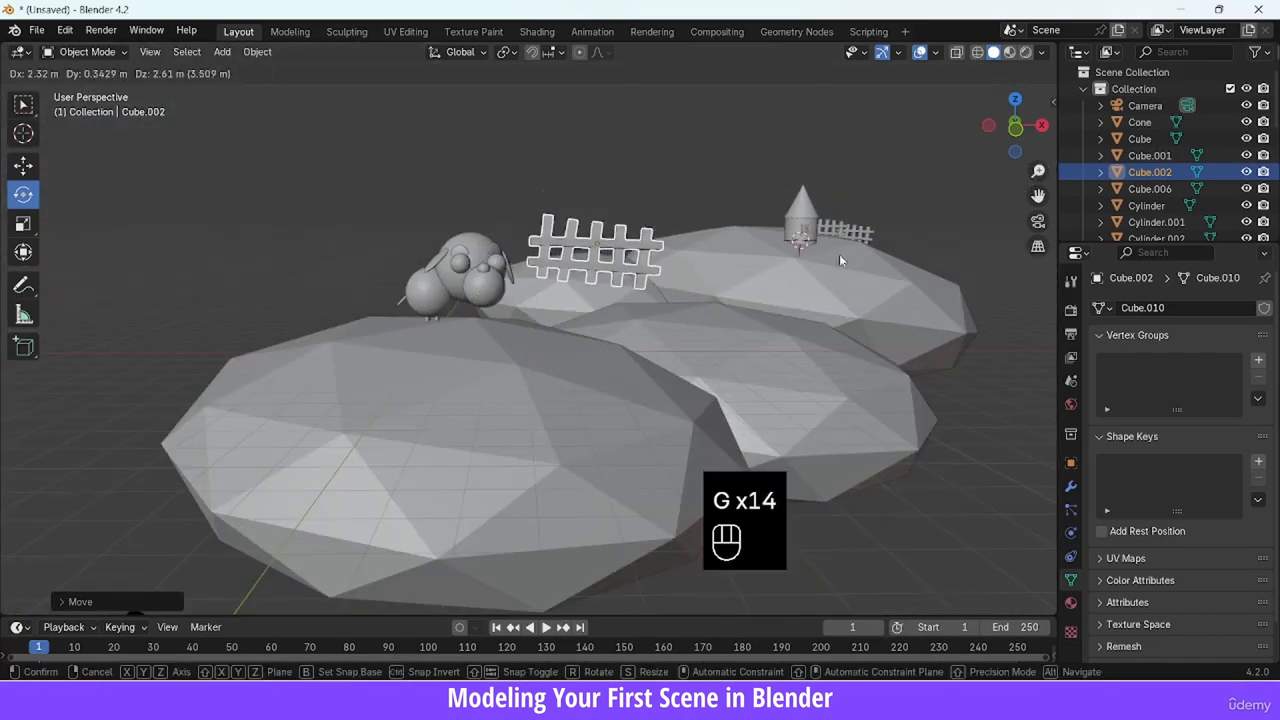
pyautogui.click(839, 258)
# Move the foreground fence to the dog's tail side and rotate it around Z so it stands at an angle
pyautogui.moveTo(1016, 125); pyautogui.dragTo(980, 75)
pyautogui.press('g')
pyautogui.click(683, 250)
pyautogui.press('r')
pyautogui.press('z')
pyautogui.click(770, 190)
pyautogui.press('g')
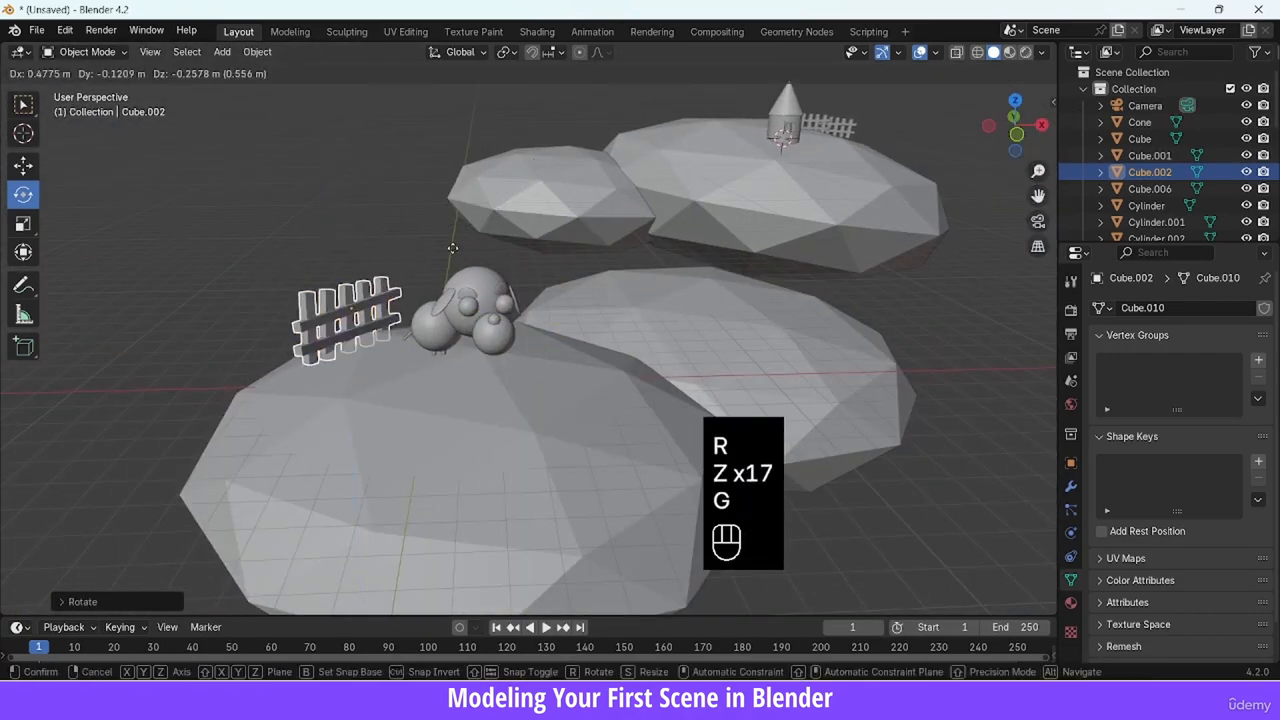
pyautogui.click(790, 200)
pyautogui.moveTo(790, 200); pyautogui.dragTo(800, 170, button='middle')
pyautogui.scroll(-4, 780, 220)
pyautogui.click(860, 450)
# In the camera view, reposition and slightly rotate the foreground fence so it sits on the rock inside the frame
pyautogui.click(1037, 221)
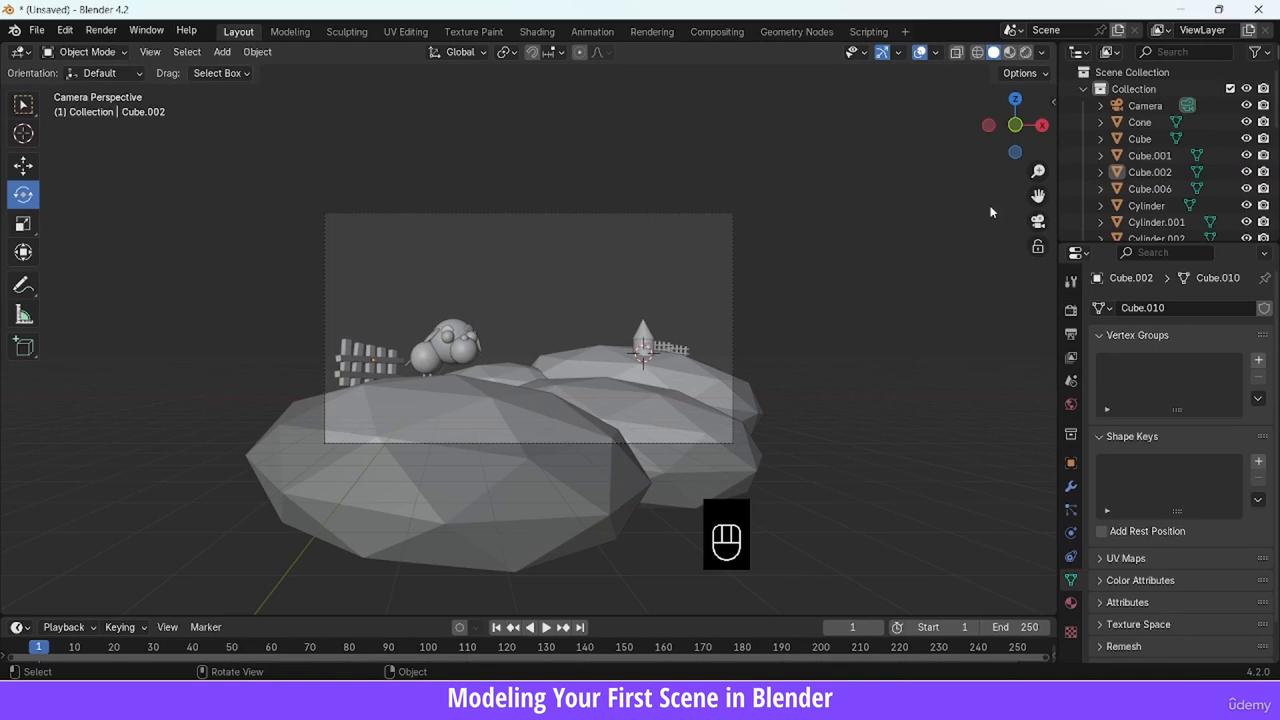
pyautogui.click(395, 366)
pyautogui.press('g')
pyautogui.press('g')
pyautogui.press('g')
pyautogui.press('g')
pyautogui.press('g')
pyautogui.click(492, 249)
pyautogui.press('r')
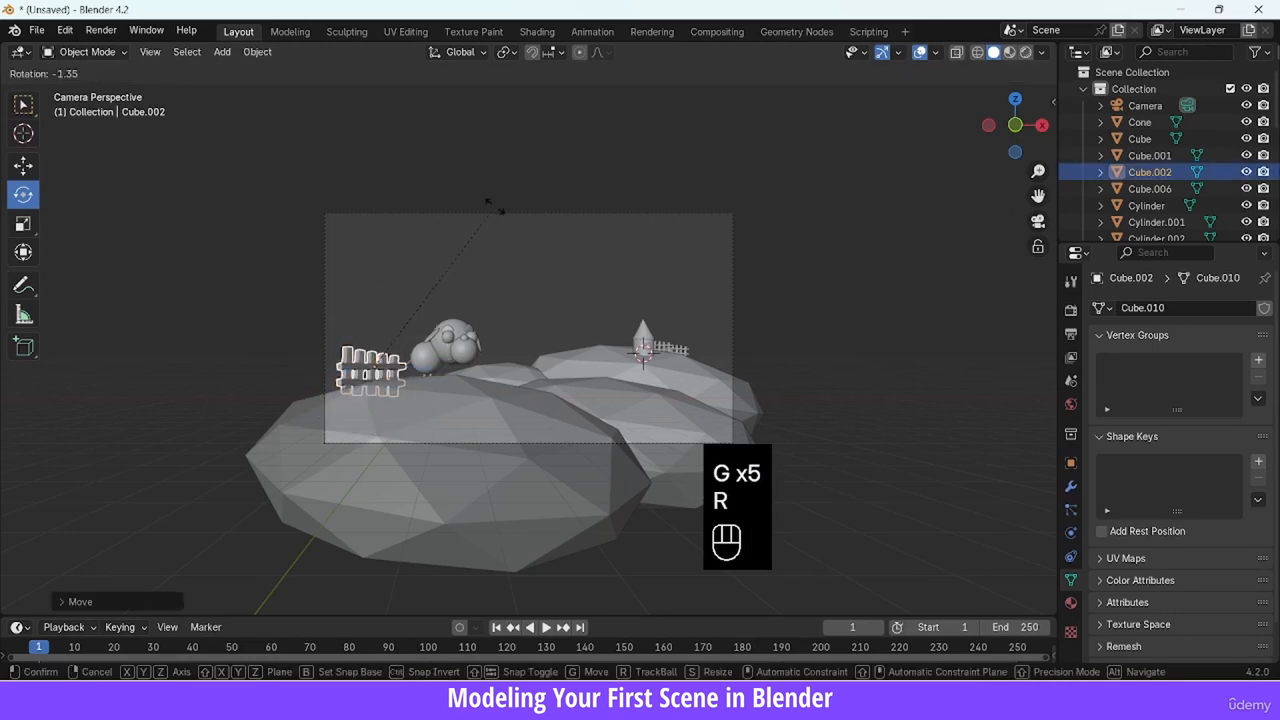
pyautogui.click(480, 223)
pyautogui.press('g')
pyautogui.click(463, 219)
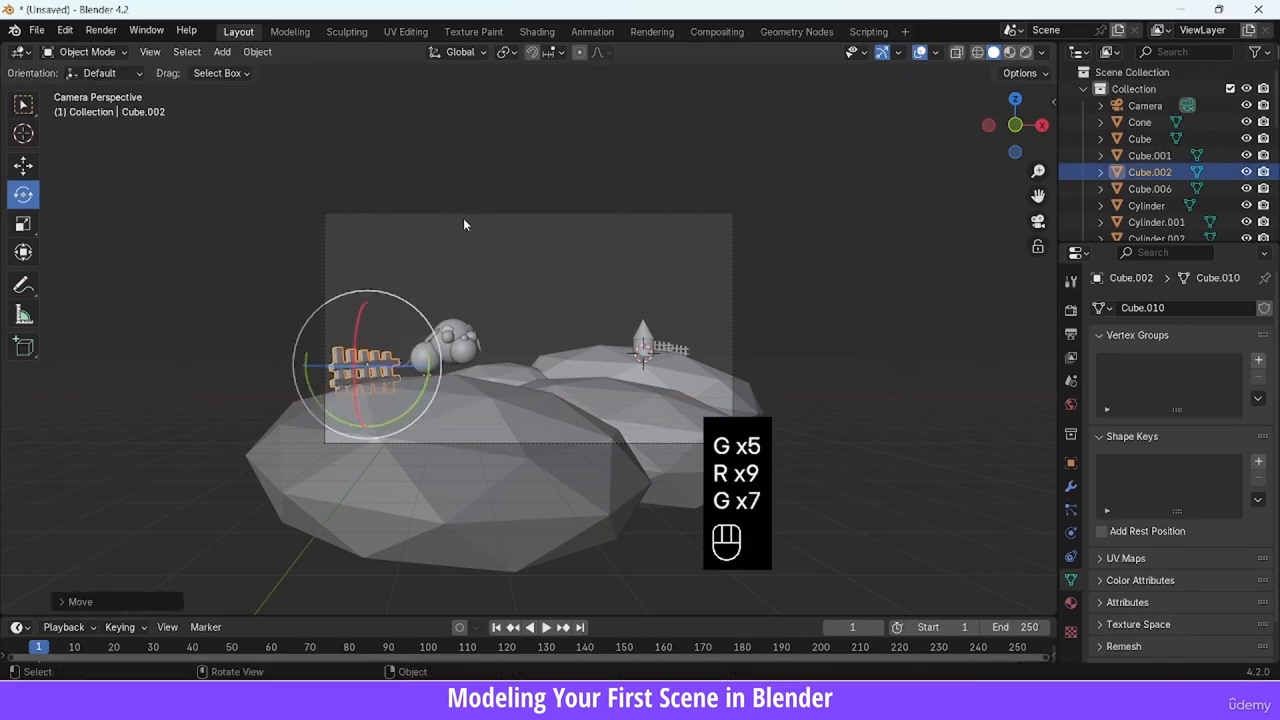
pyautogui.click(480, 186)
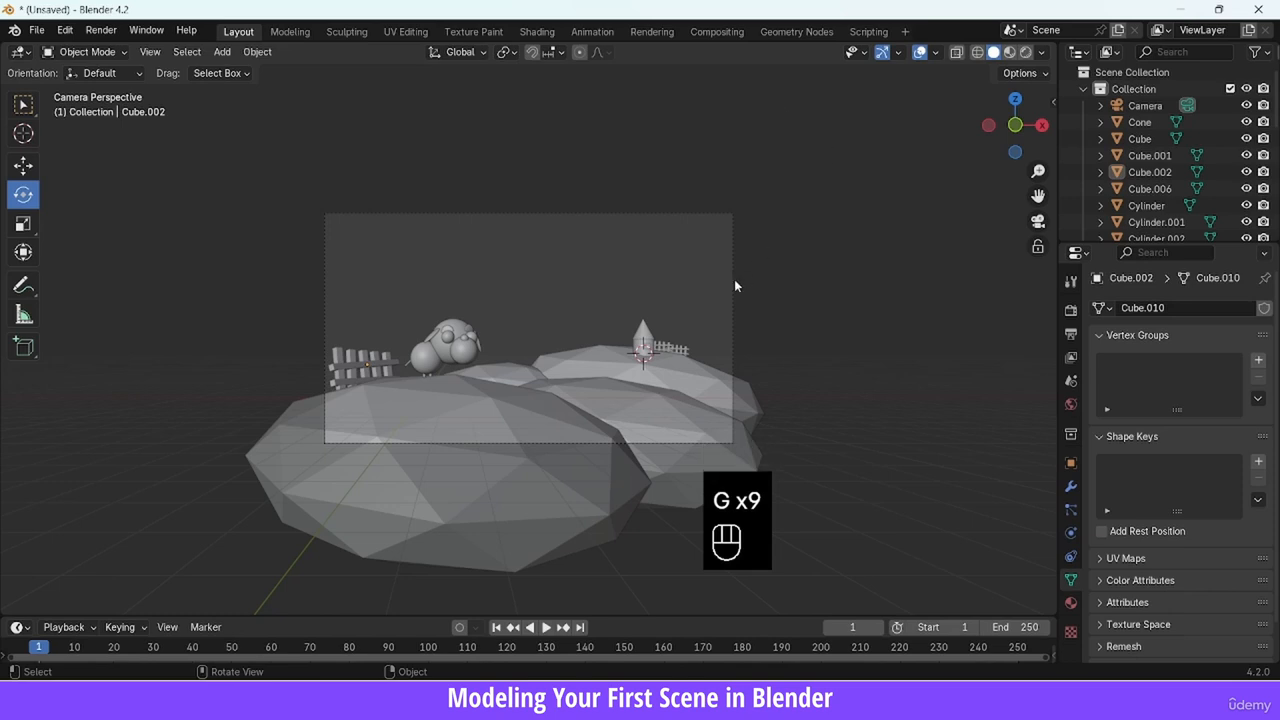
# Add a UV sphere and move it out of the tower to the side away from the fences
pyautogui.click(664, 401)
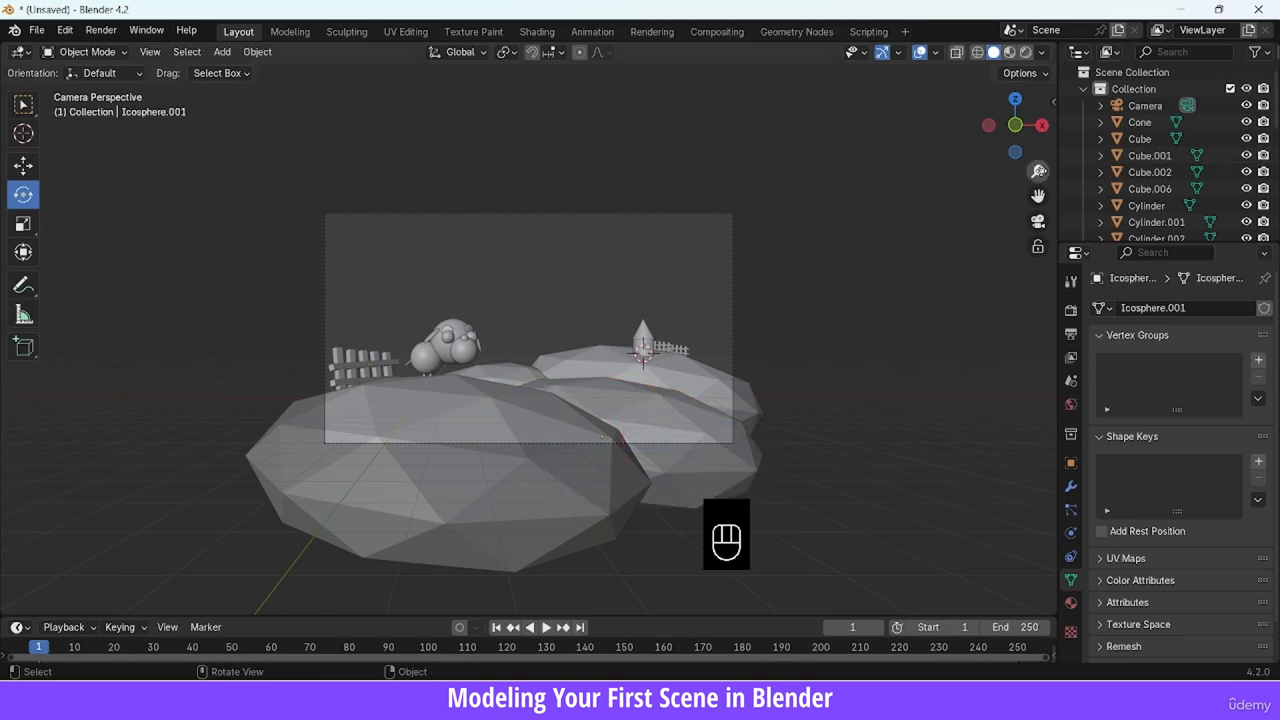
pyautogui.moveTo(1038, 170); pyautogui.dragTo(1018, 158)
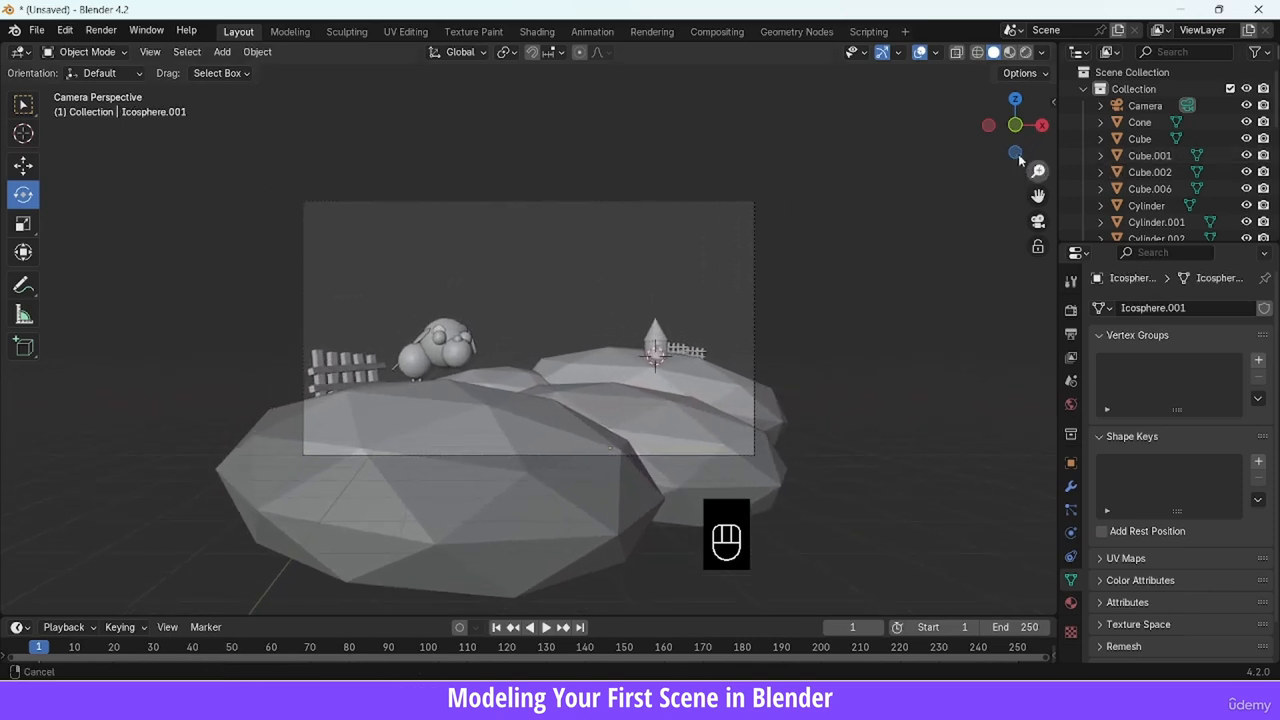
pyautogui.hotkey('shift', 'a')
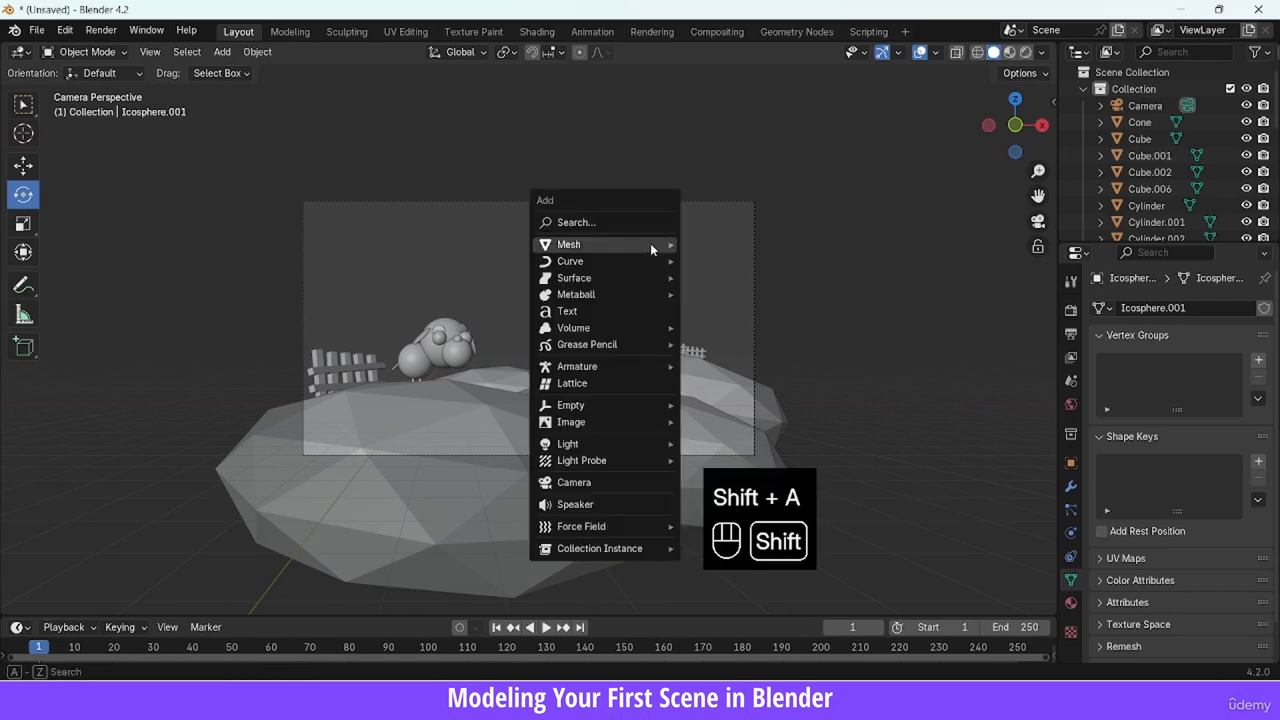
pyautogui.moveTo(650, 249)
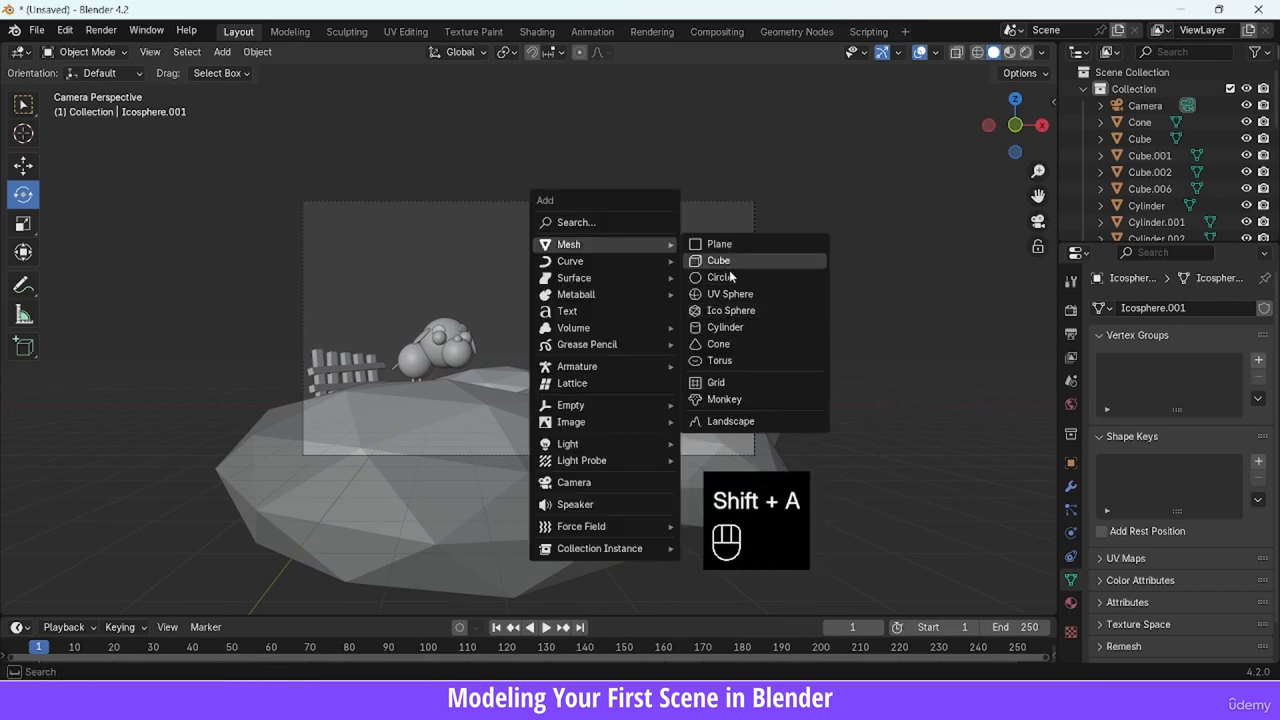
pyautogui.click(729, 296)
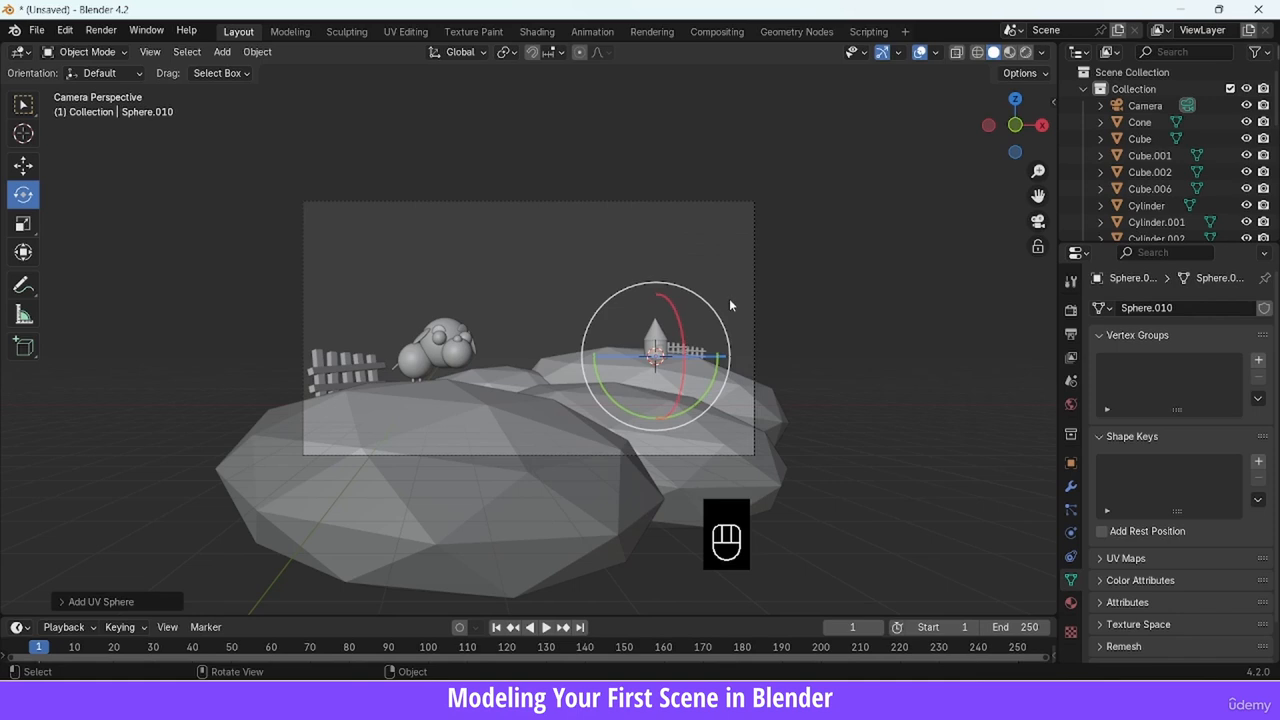
pyautogui.press('KP_Decimal')
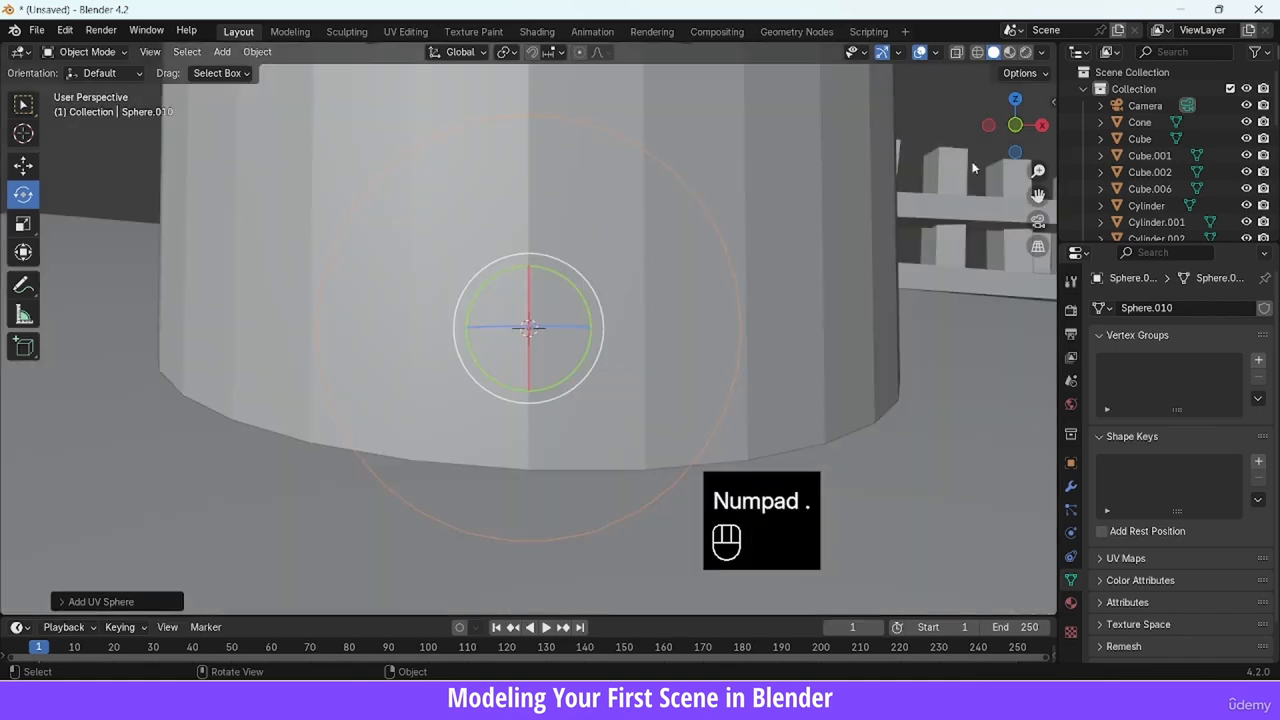
pyautogui.scroll(-4, 828, 307)
pyautogui.press('g')
pyautogui.click(586, 251)
pyautogui.press('g')
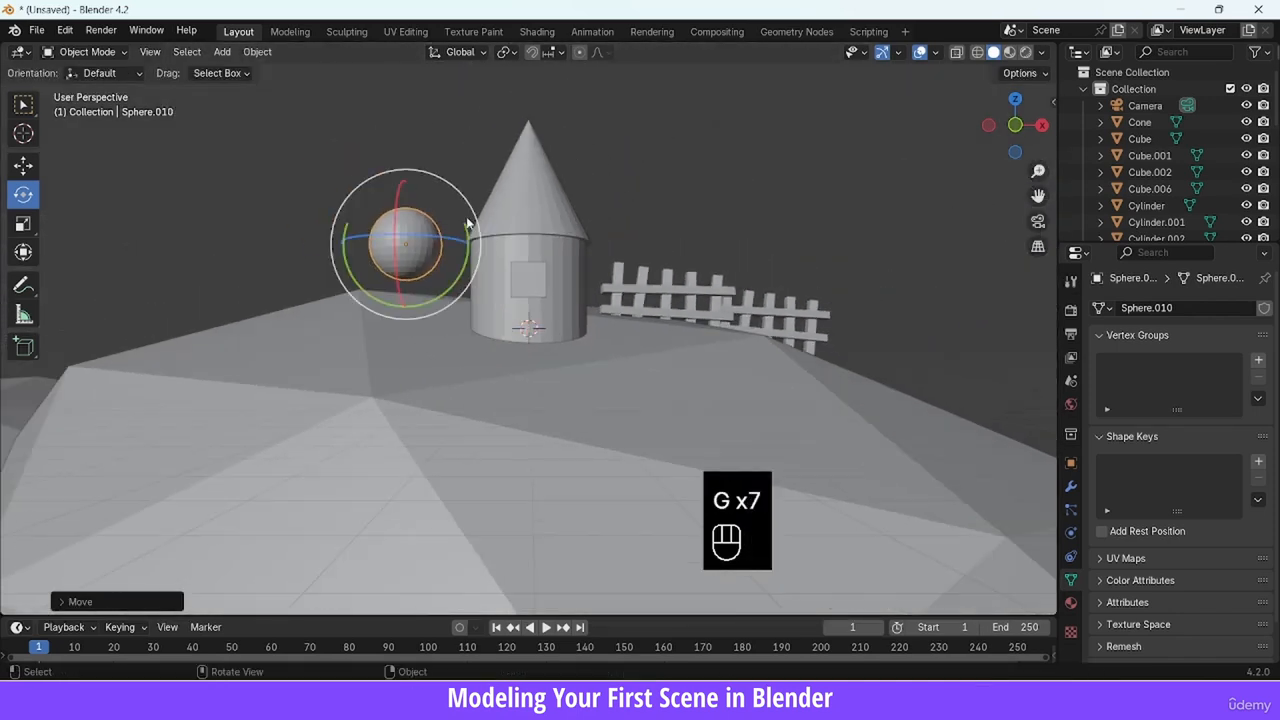
# Narrow the sphere along X and Y and scale it into a tall, slim ellipsoid
pyautogui.click(34, 228)
pyautogui.moveTo(462, 243); pyautogui.dragTo(419, 244)
pyautogui.moveTo(1036, 126); pyautogui.dragTo(1190, 158)
pyautogui.moveTo(447, 267); pyautogui.dragTo(486, 256)
pyautogui.press('s')
pyautogui.click(725, 264)
pyautogui.moveTo(992, 127); pyautogui.dragTo(1040, 98)
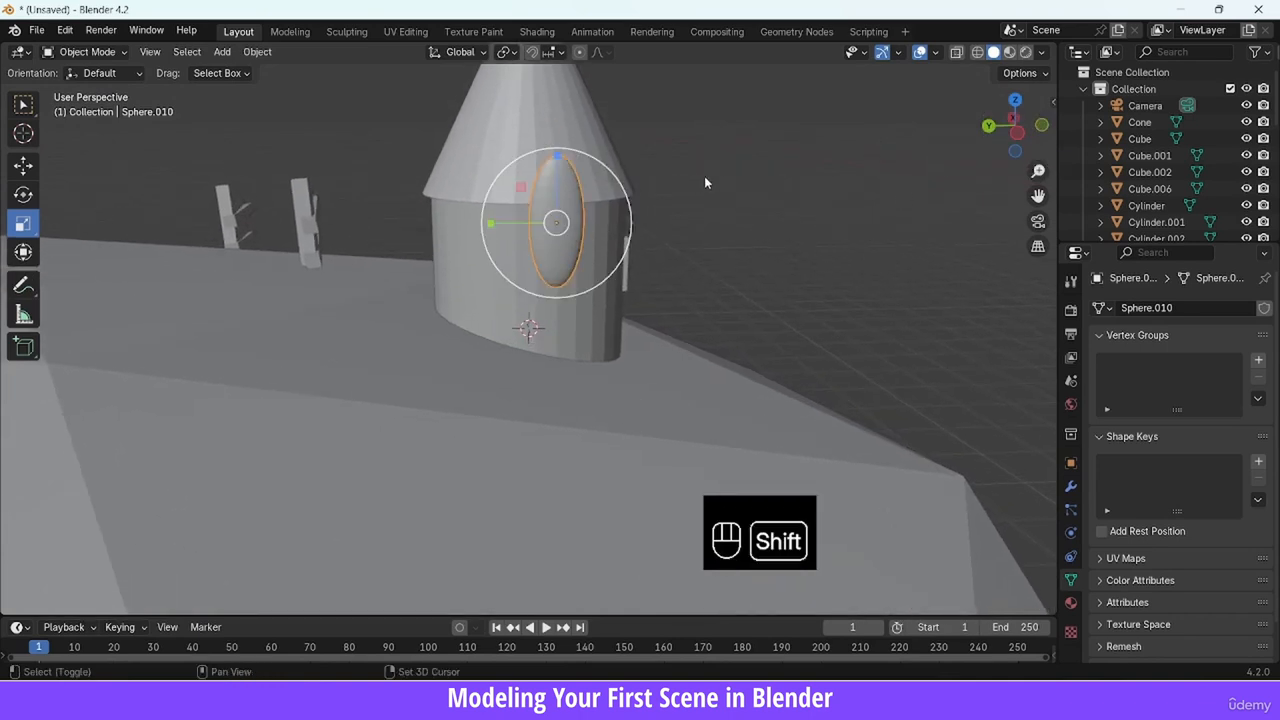
# Snap the 3D cursor to the ellipsoid and add a cylinder there
pyautogui.hotkey('shift', 's')
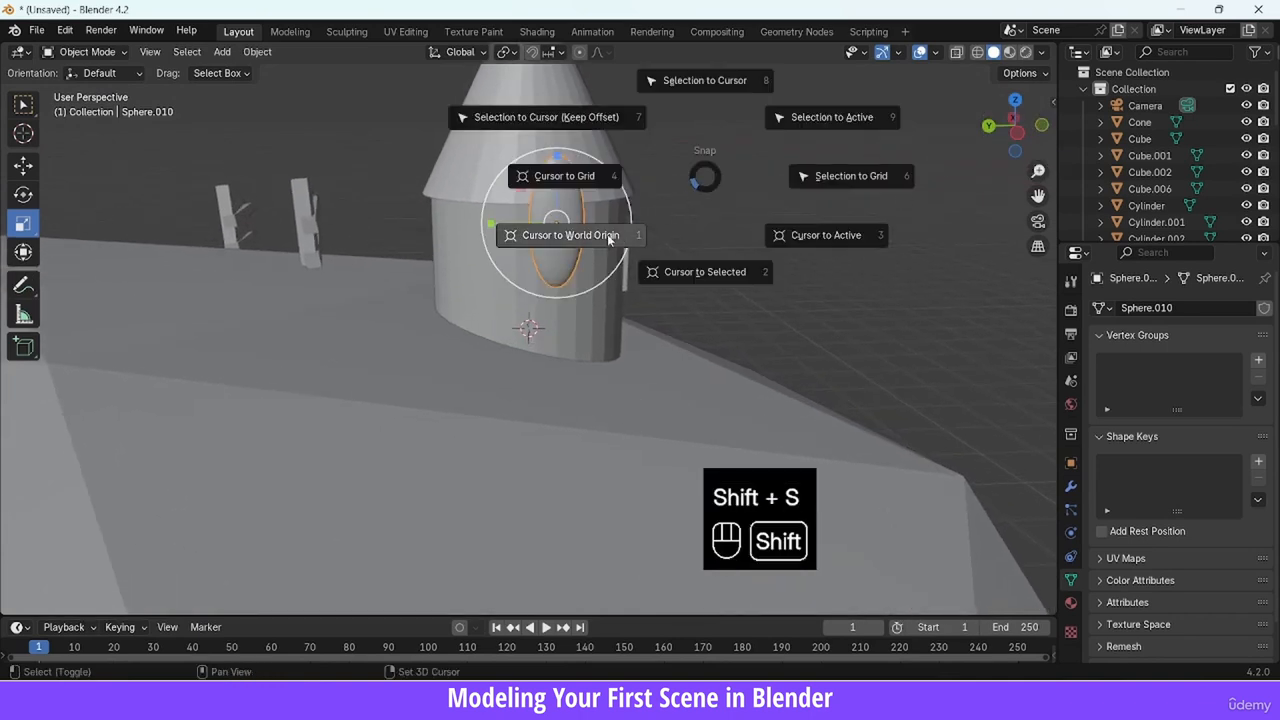
pyautogui.click(693, 274)
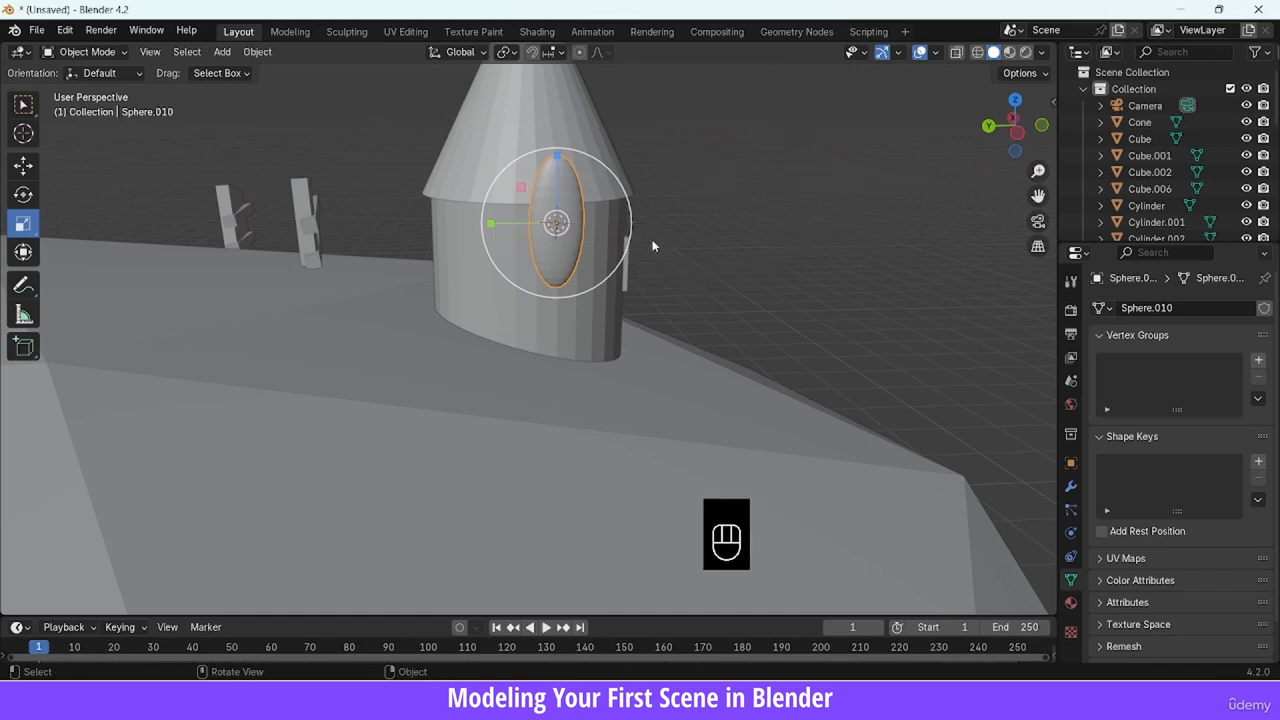
pyautogui.click(778, 162)
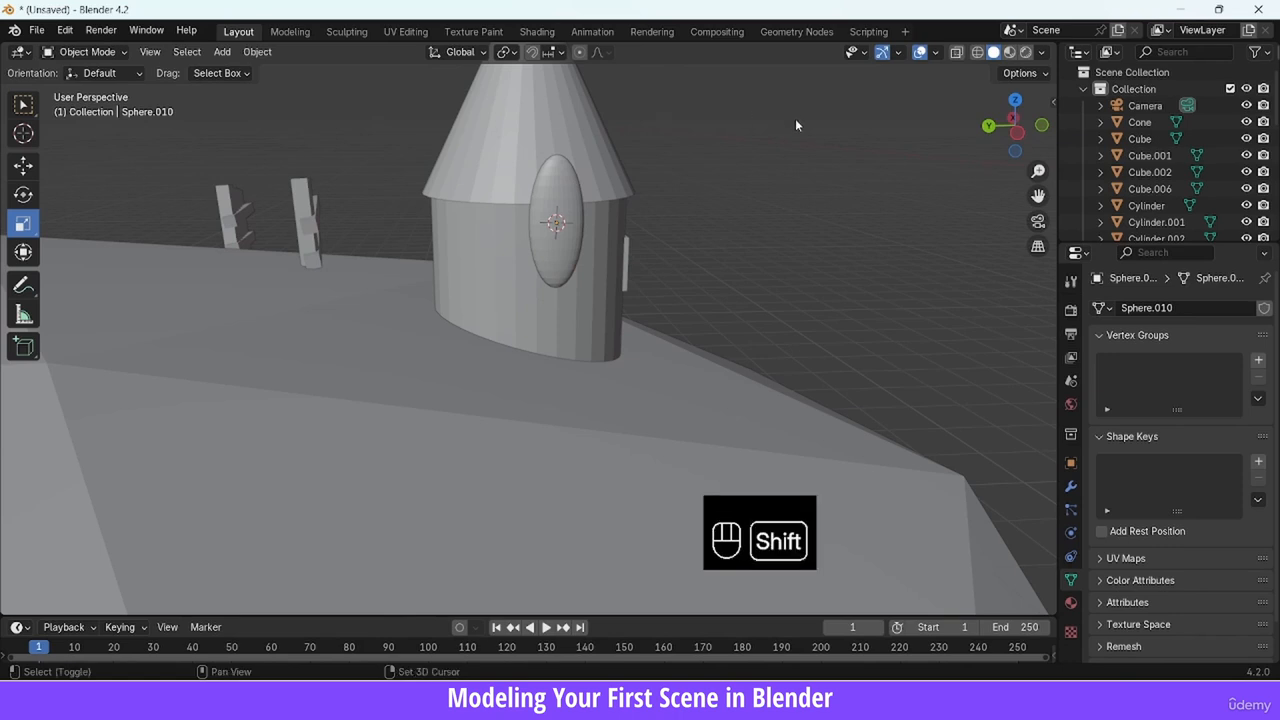
pyautogui.hotkey('shift', 'a')
pyautogui.moveTo(796, 118)
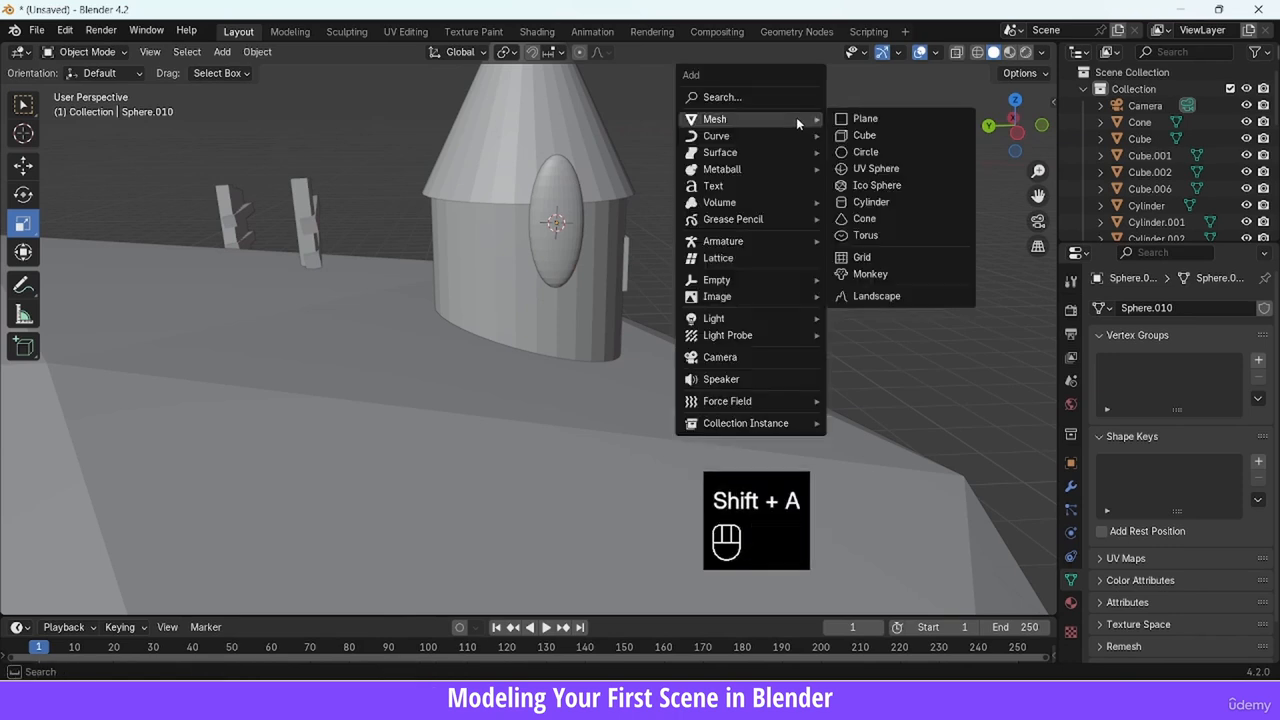
pyautogui.click(884, 203)
# Scale the cylinder down and stretch it along Z into a thin rod longer than the ellipsoid
pyautogui.press('s')
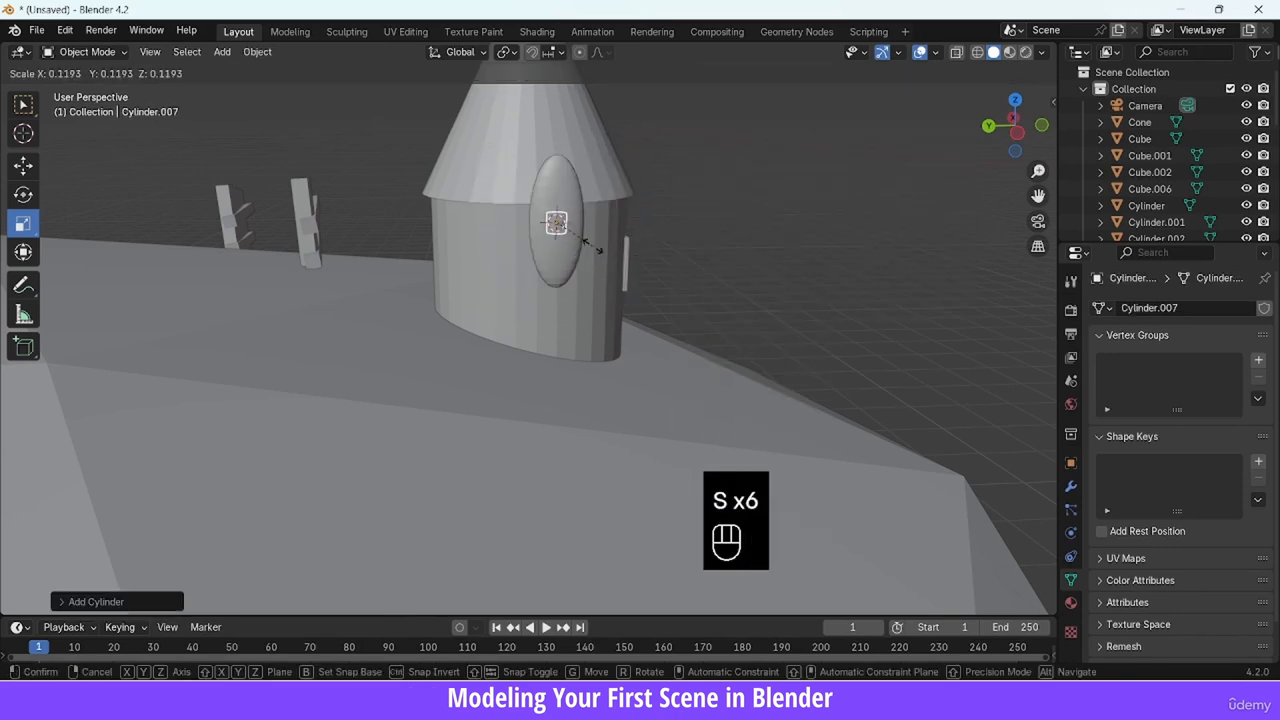
pyautogui.press('s')
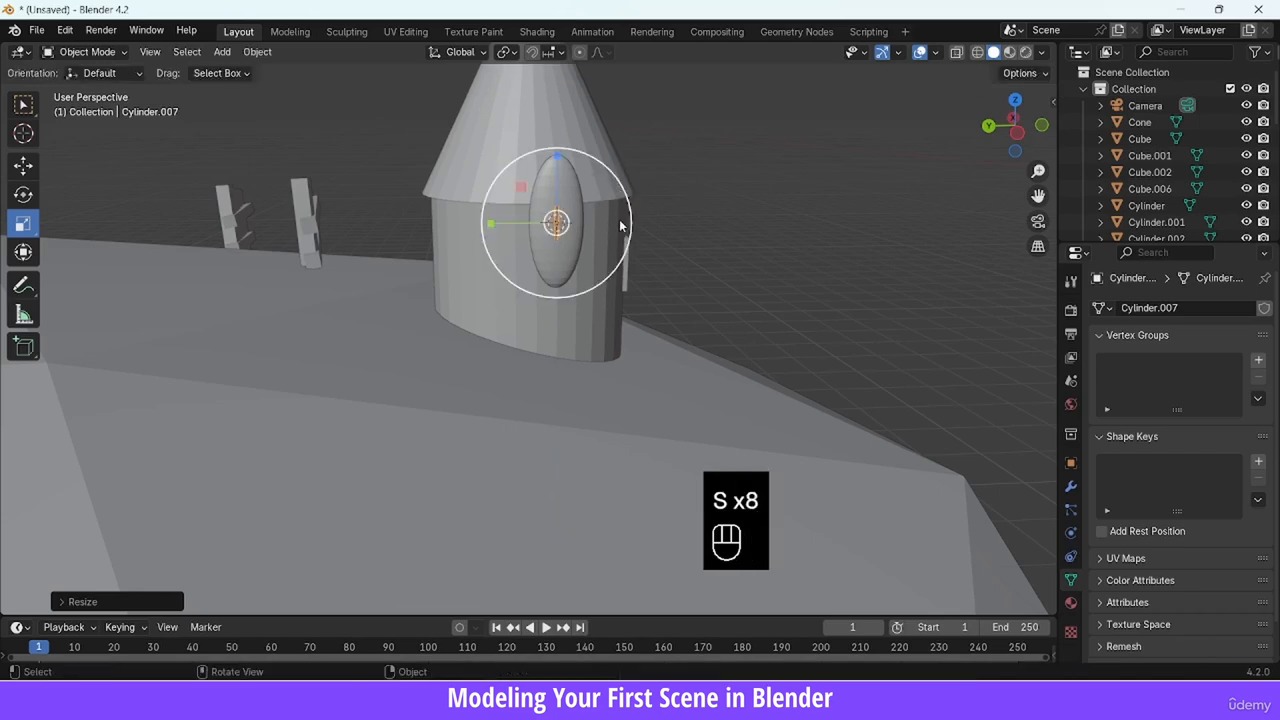
pyautogui.press('z')
pyautogui.press('3')
pyautogui.click(648, 314)
pyautogui.press('s')
pyautogui.click(680, 442)
# Lower the thin cylinder along Z and shift it along X to the ellipsoid's outer face
pyautogui.click(23, 166)
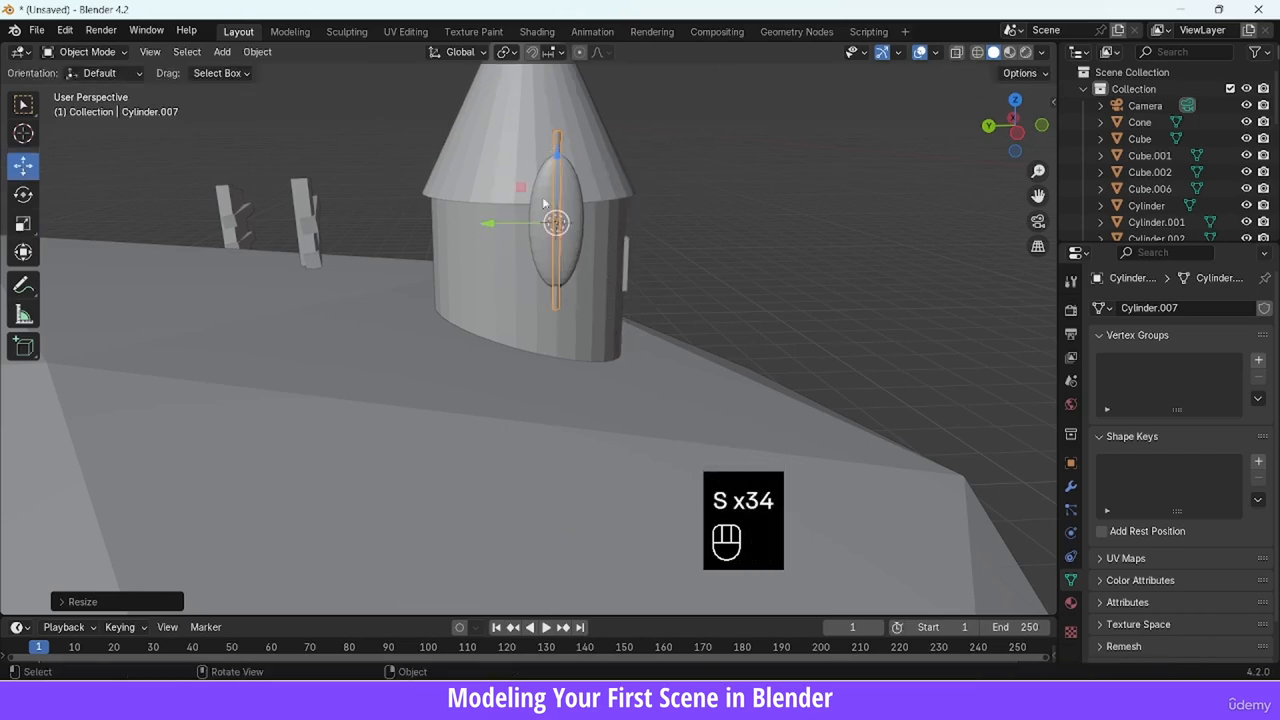
pyautogui.moveTo(557, 155); pyautogui.dragTo(557, 173)
pyautogui.moveTo(985, 126); pyautogui.dragTo(950, 132)
pyautogui.moveTo(379, 232); pyautogui.dragTo(366, 239)
pyautogui.moveTo(1000, 128); pyautogui.dragTo(1058, 124)
# Thin the cylinder further, stretch it along Z by a factor of 2, raise it slightly and adjust its overall scale
pyautogui.click(521, 286)
pyautogui.press('s')
pyautogui.click(588, 289)
pyautogui.press('s')
pyautogui.press('z')
pyautogui.press('2')
pyautogui.click(589, 289)
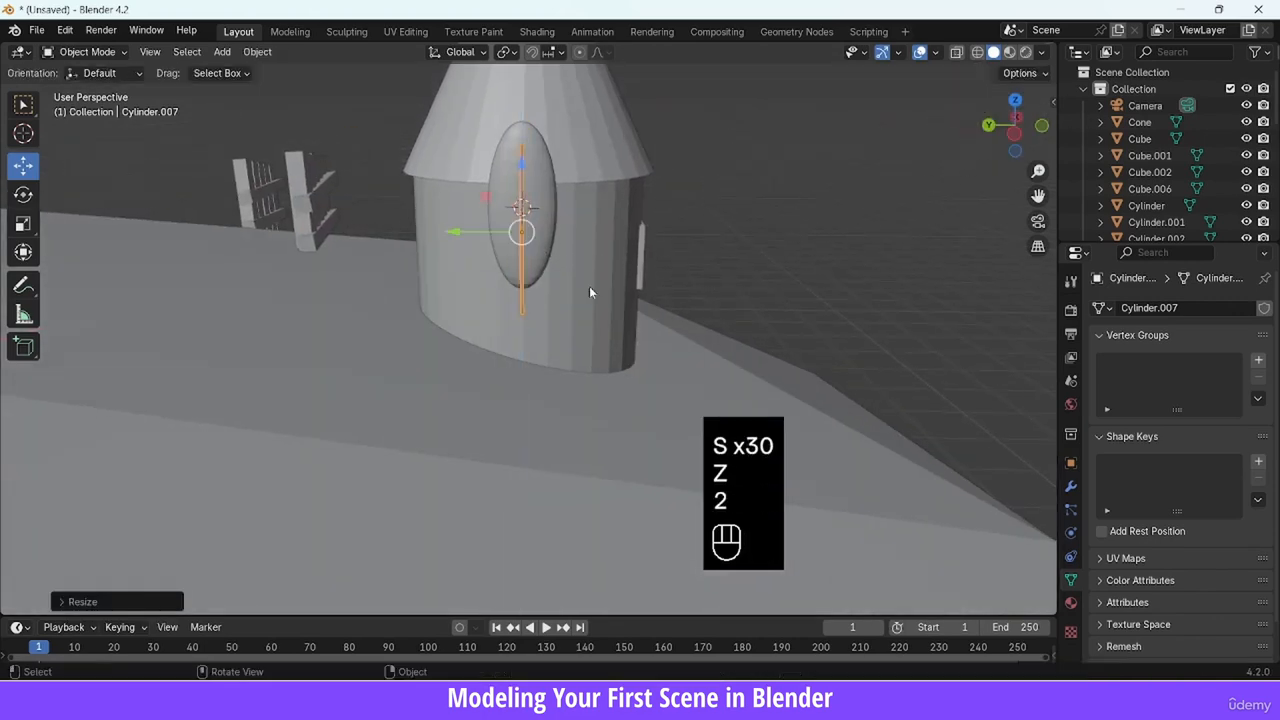
pyautogui.moveTo(521, 163); pyautogui.dragTo(521, 149)
pyautogui.press('s')
pyautogui.click(706, 290)
# Select the cylinder and the ellipsoid and parent the cylinder to the ellipsoid with the Object option
pyautogui.moveTo(1012, 127); pyautogui.dragTo(937, 128)
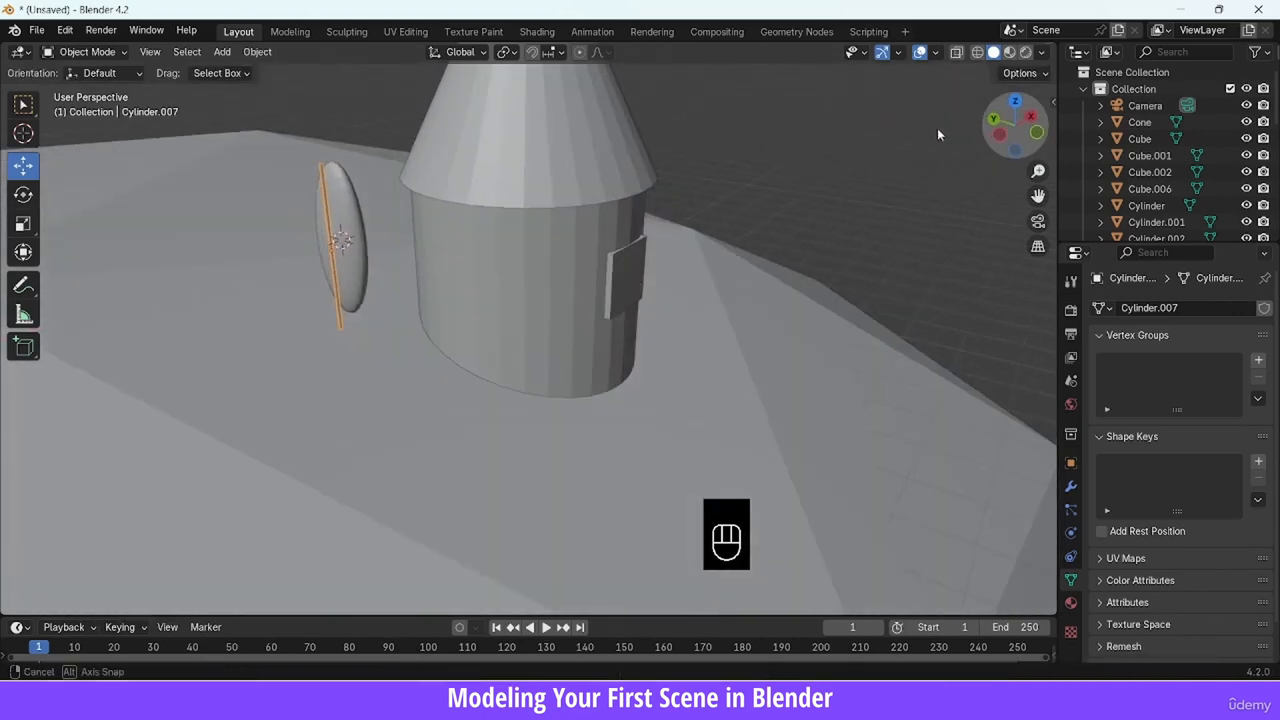
pyautogui.keyDown('shift'); pyautogui.click(354, 266); pyautogui.keyUp('shift')
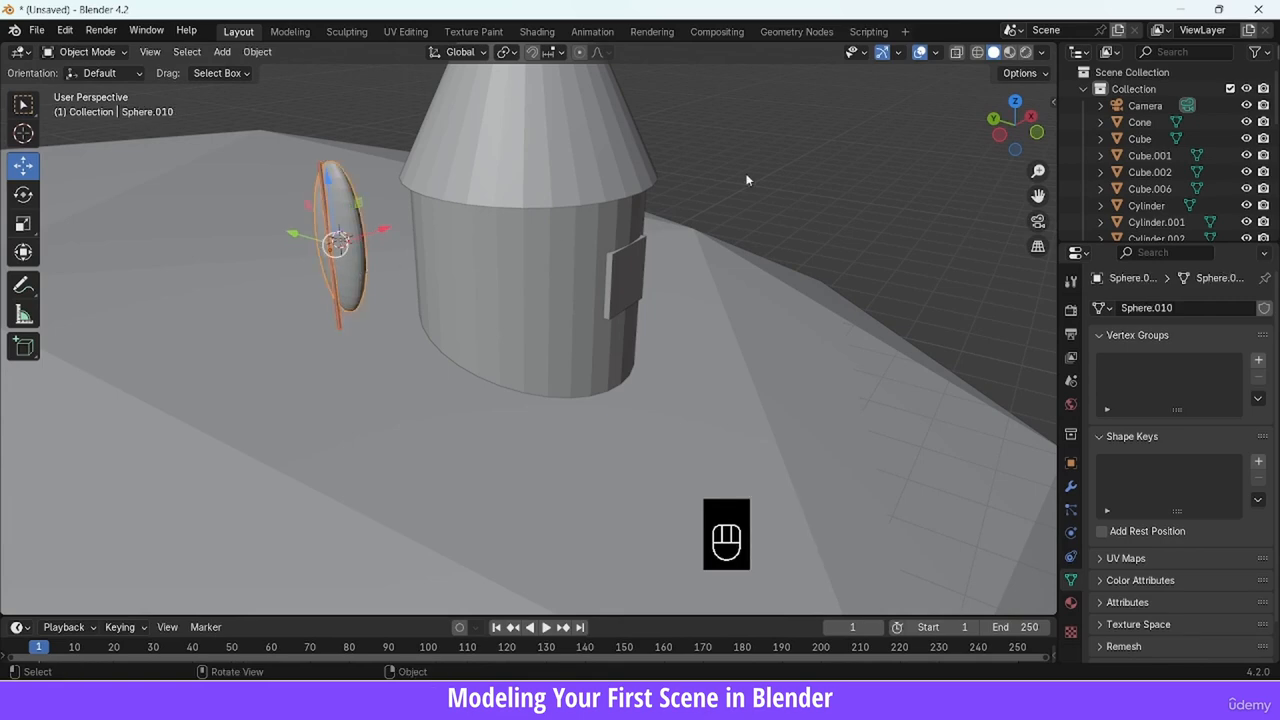
pyautogui.moveTo(1011, 124); pyautogui.dragTo(1070, 113)
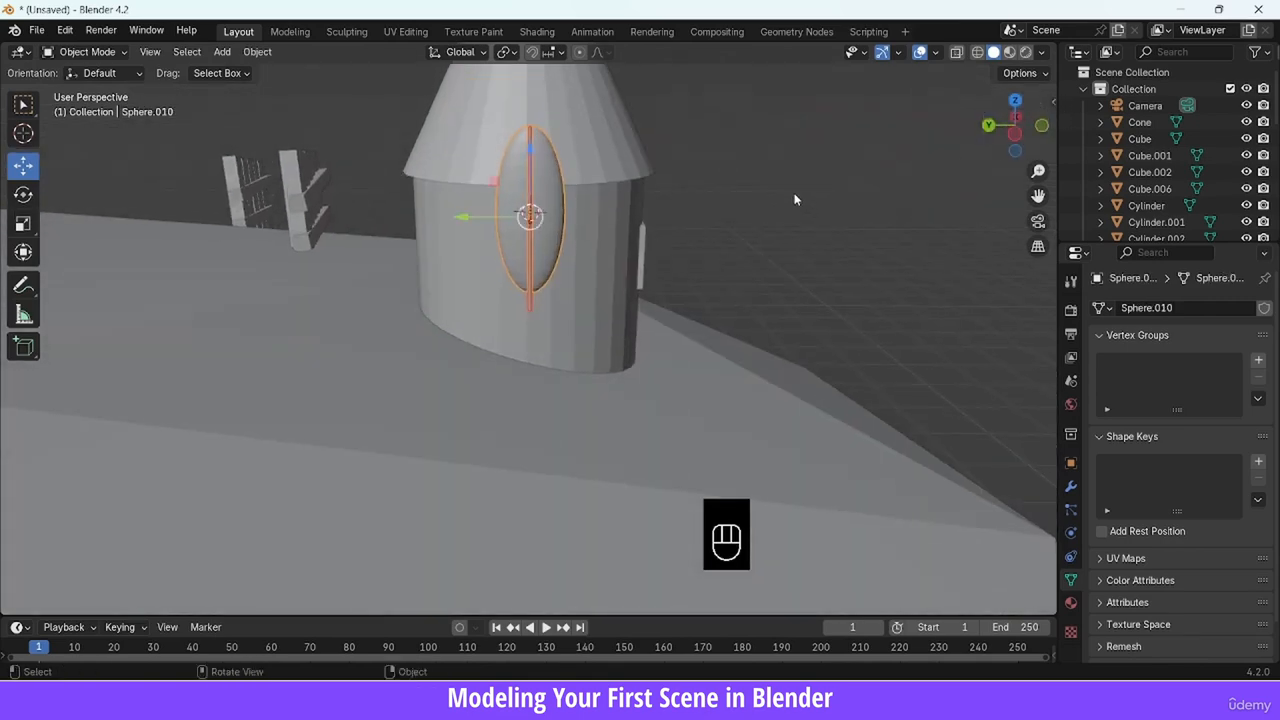
pyautogui.hotkey('ctrl', 'p')
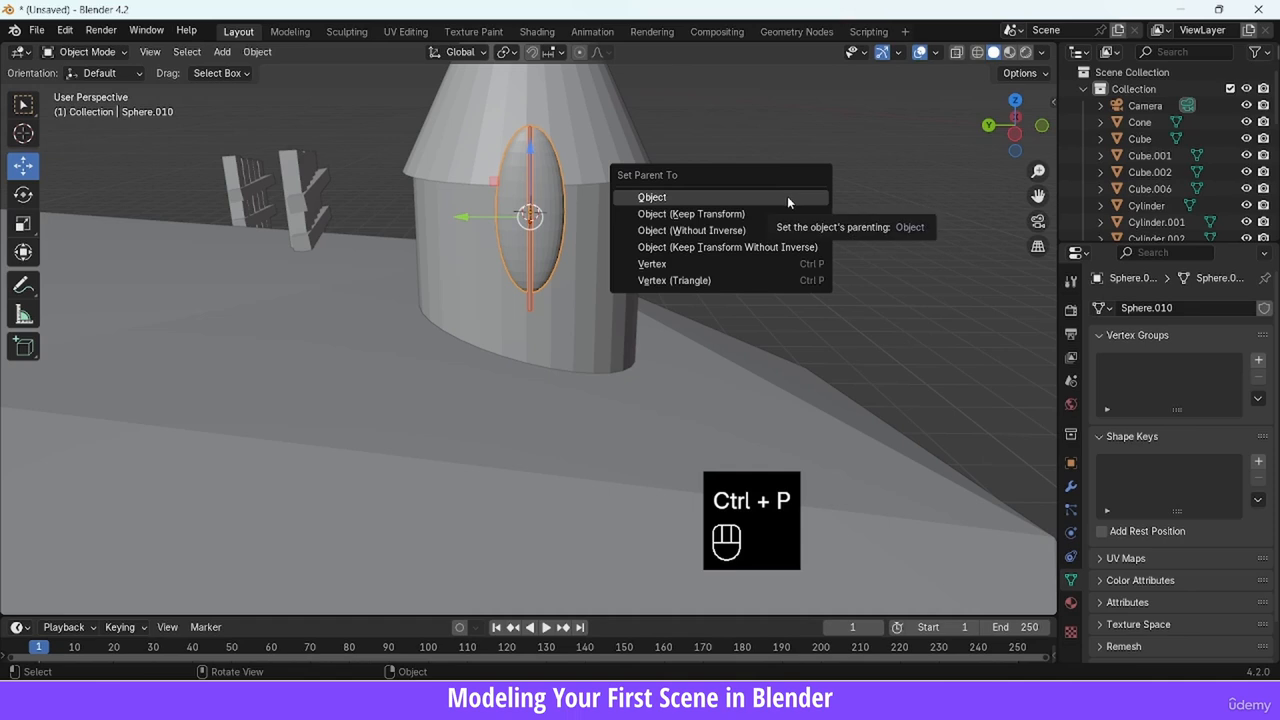
pyautogui.click(781, 196)
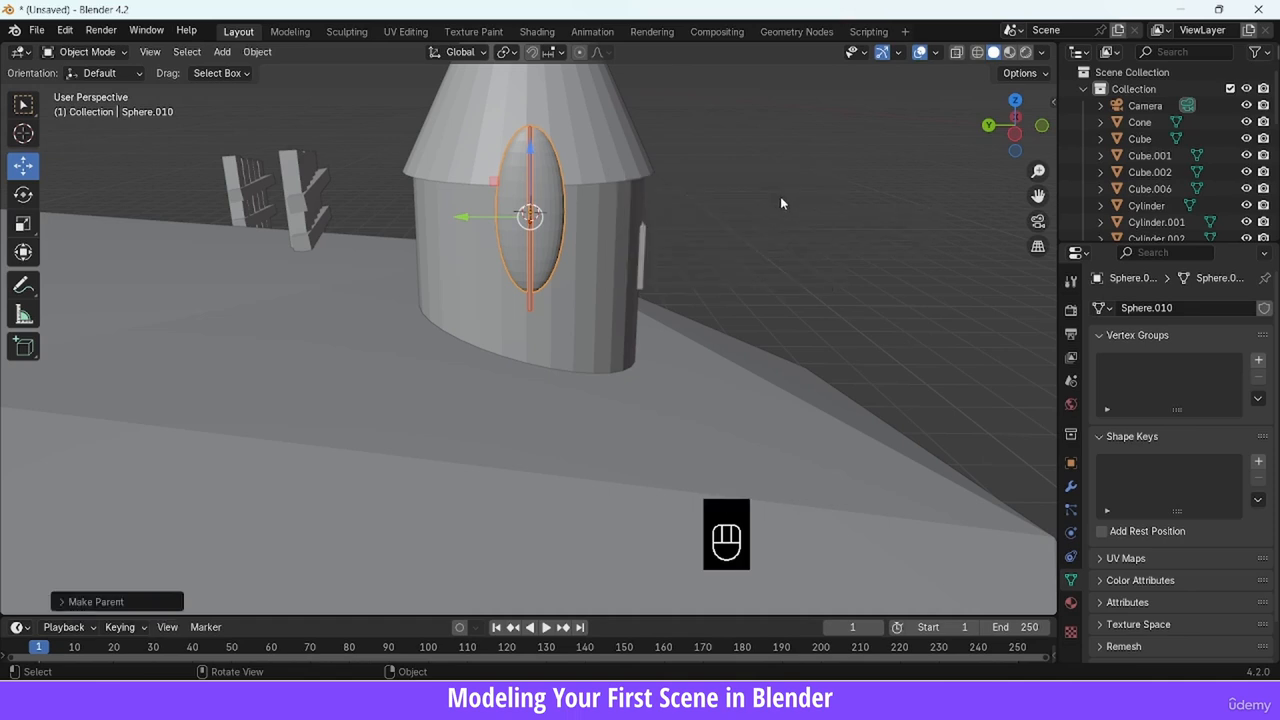
pyautogui.moveTo(1040, 172); pyautogui.dragTo(1037, 190)
pyautogui.click(866, 202)
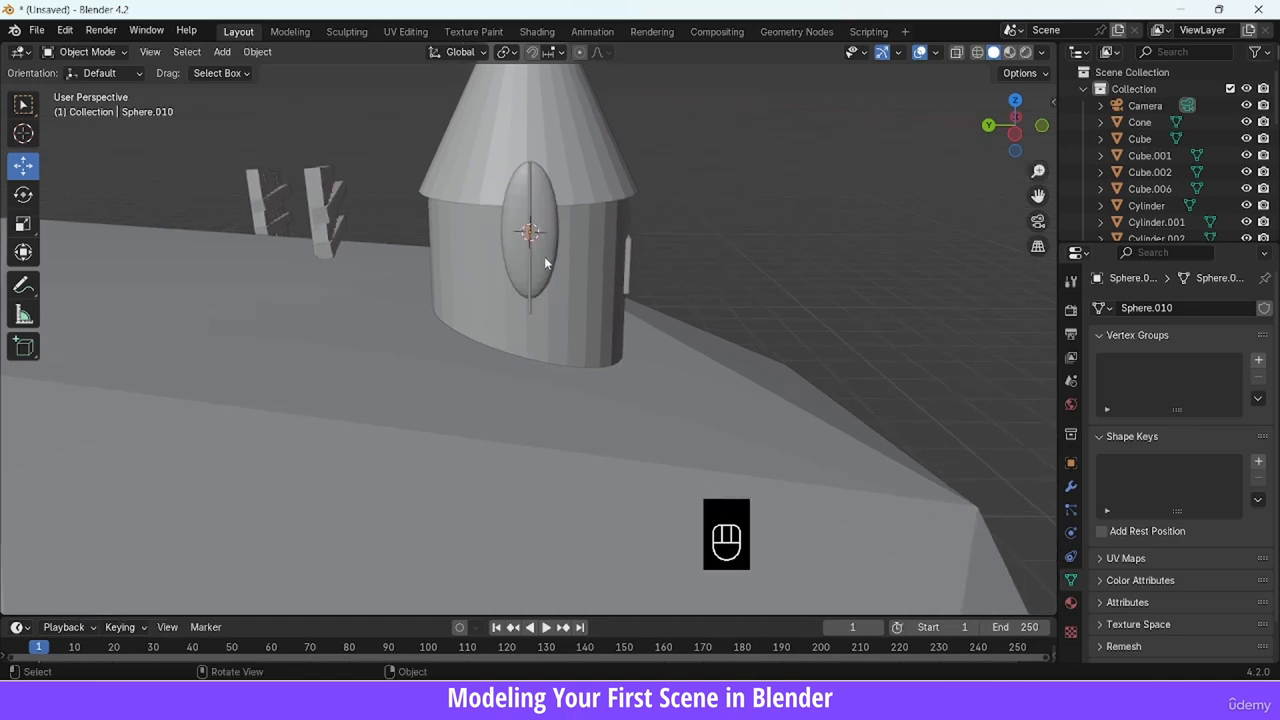
# Move the leaf-shaped ellipsoid with its rod out from the tower front to the open ground beside it
pyautogui.press('g')
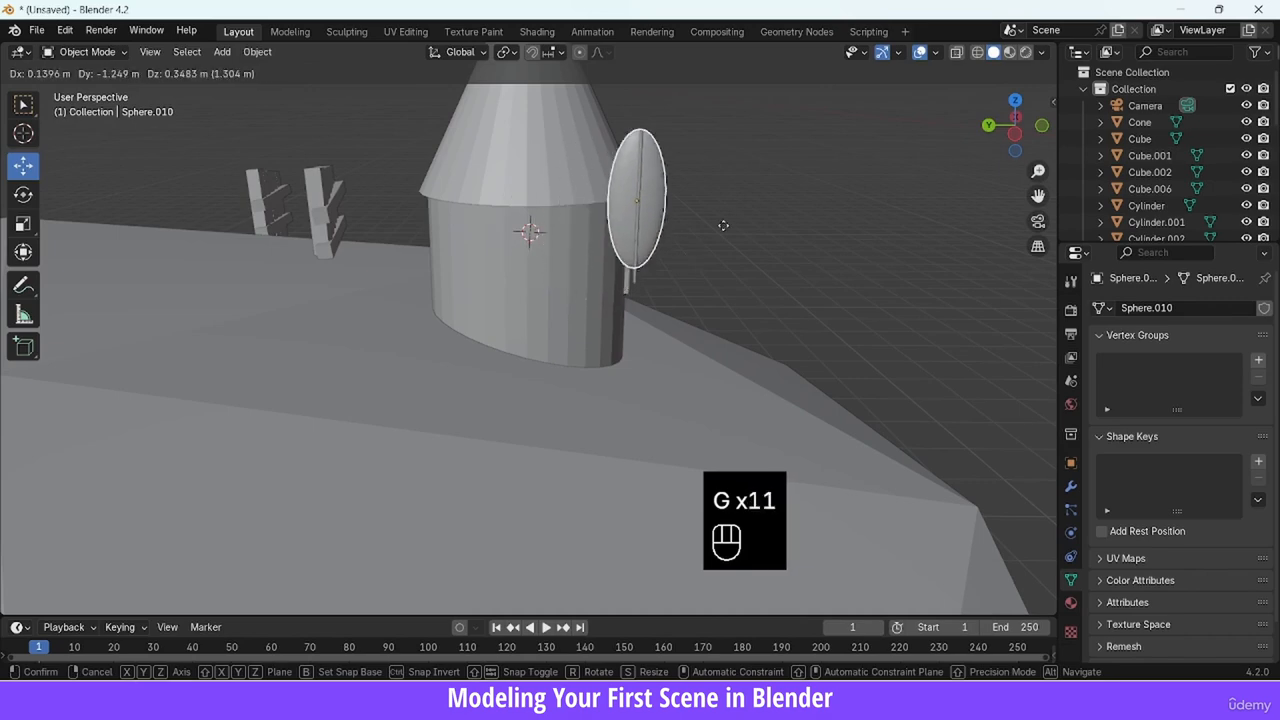
pyautogui.click(708, 230)
pyautogui.press('g')
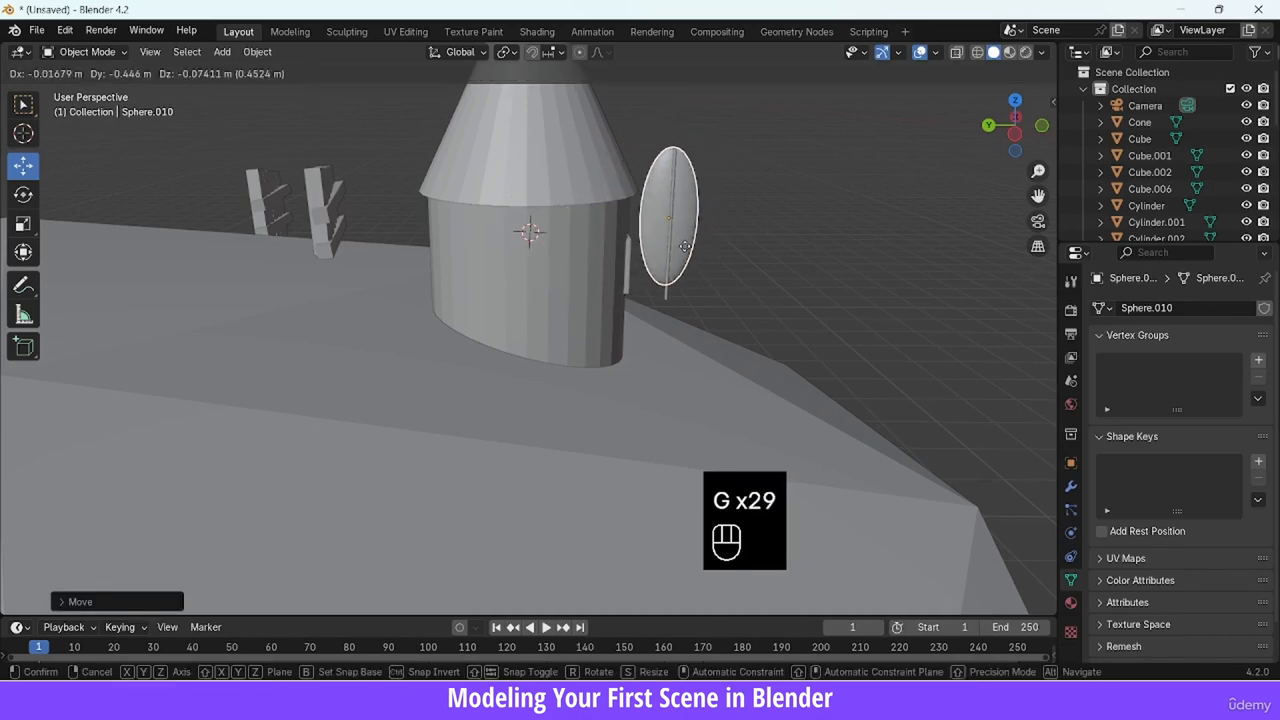
pyautogui.click(680, 256)
pyautogui.moveTo(1038, 171); pyautogui.dragTo(962, 265)
pyautogui.moveTo(1030, 143); pyautogui.dragTo(896, 231)
# Move the leaf in front of the nearer fence's end post and rotate it about Z
pyautogui.press('g')
pyautogui.click(960, 240)
pyautogui.press('KP_Decimal')
pyautogui.press('r')
pyautogui.press('z')
pyautogui.press('g')
pyautogui.moveTo(1016, 126); pyautogui.dragTo(975, 90)
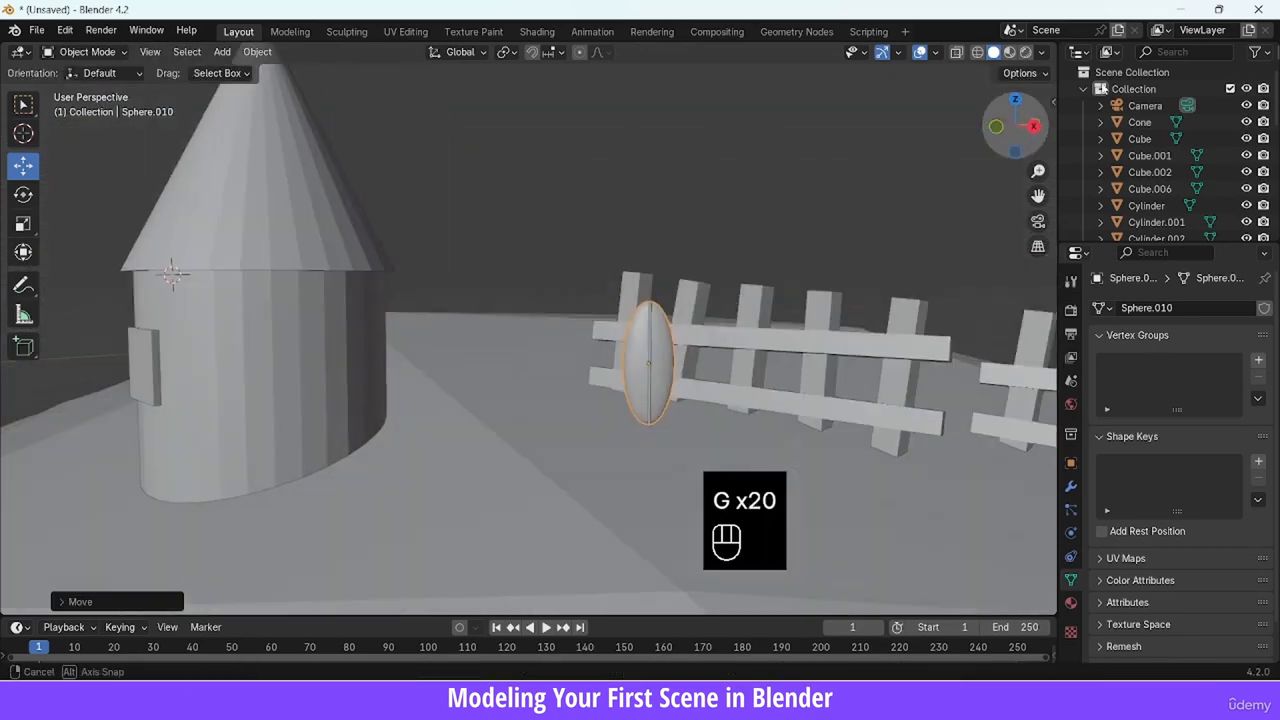
pyautogui.press('r')
pyautogui.hotkey('shift', 'd')
pyautogui.click(785, 308)
pyautogui.press('r')
pyautogui.hotkey('ctrl', 'z')
pyautogui.hotkey('ctrl', 'z')
# Duplicate the leaf with its rod, tilt and shrink the copy, and place it at the original's base
pyautogui.keyDown('shift'); pyautogui.click(660, 420); pyautogui.keyUp('shift')
pyautogui.hotkey('shift', 'd')
pyautogui.press('r')
pyautogui.press('s')
pyautogui.press('g')
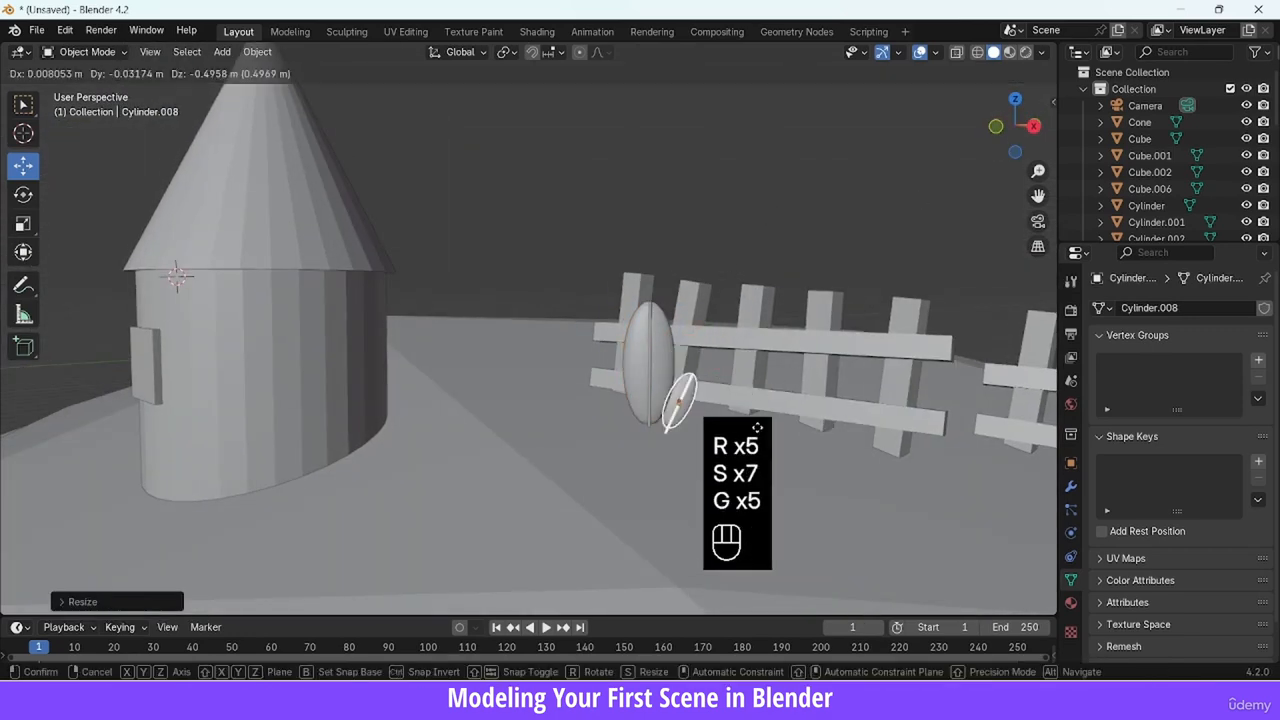
pyautogui.click(694, 404)
# Duplicate the small tilted leaf, then rotate, scale and position the copy right beside it
pyautogui.click(684, 400)
pyautogui.hotkey('shift', 'd')
pyautogui.click(716, 393)
pyautogui.press('r')
pyautogui.press('s')
pyautogui.press('r')
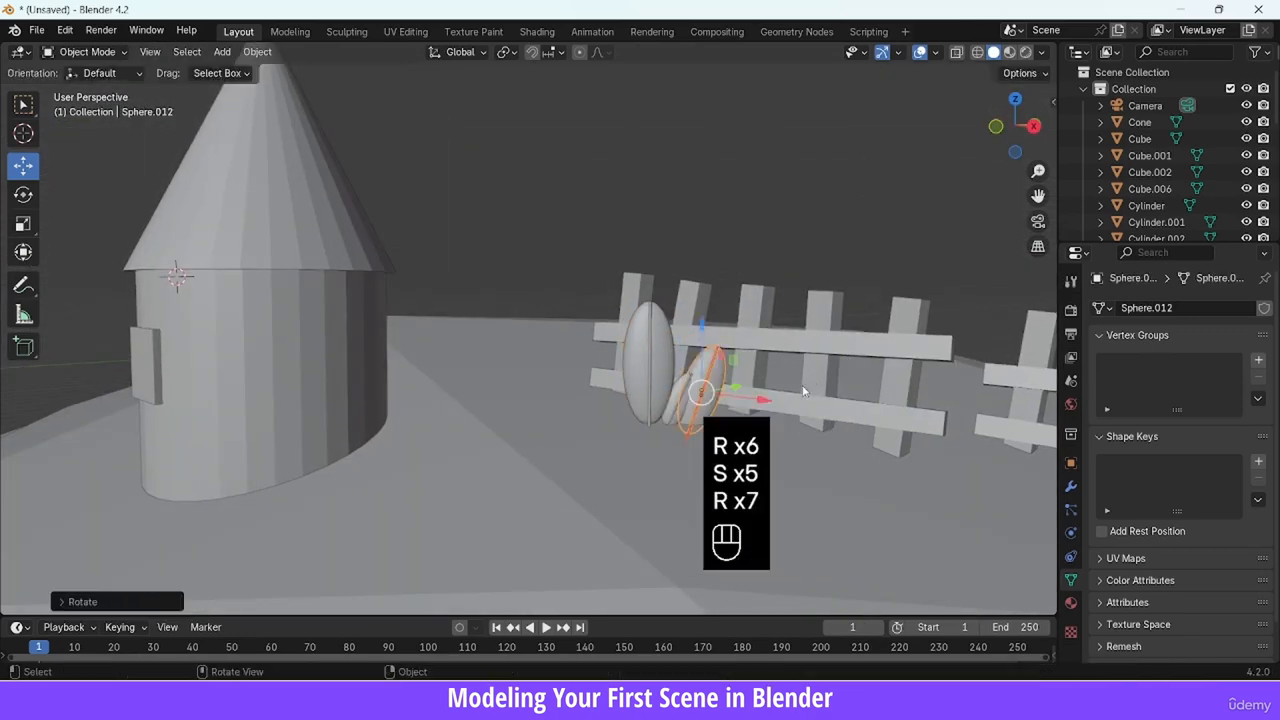
pyautogui.press('g')
pyautogui.press('r')
pyautogui.press('g')
pyautogui.click(758, 322)
# Duplicate a small leaf with its rod again, rotate and resize the copy, and fit it into the cluster
pyautogui.moveTo(745, 365); pyautogui.dragTo(757, 364, button='middle')
pyautogui.click(712, 400)
pyautogui.keyDown('shift'); pyautogui.click(718, 394); pyautogui.keyUp('shift')
pyautogui.hotkey('shift', 'd')
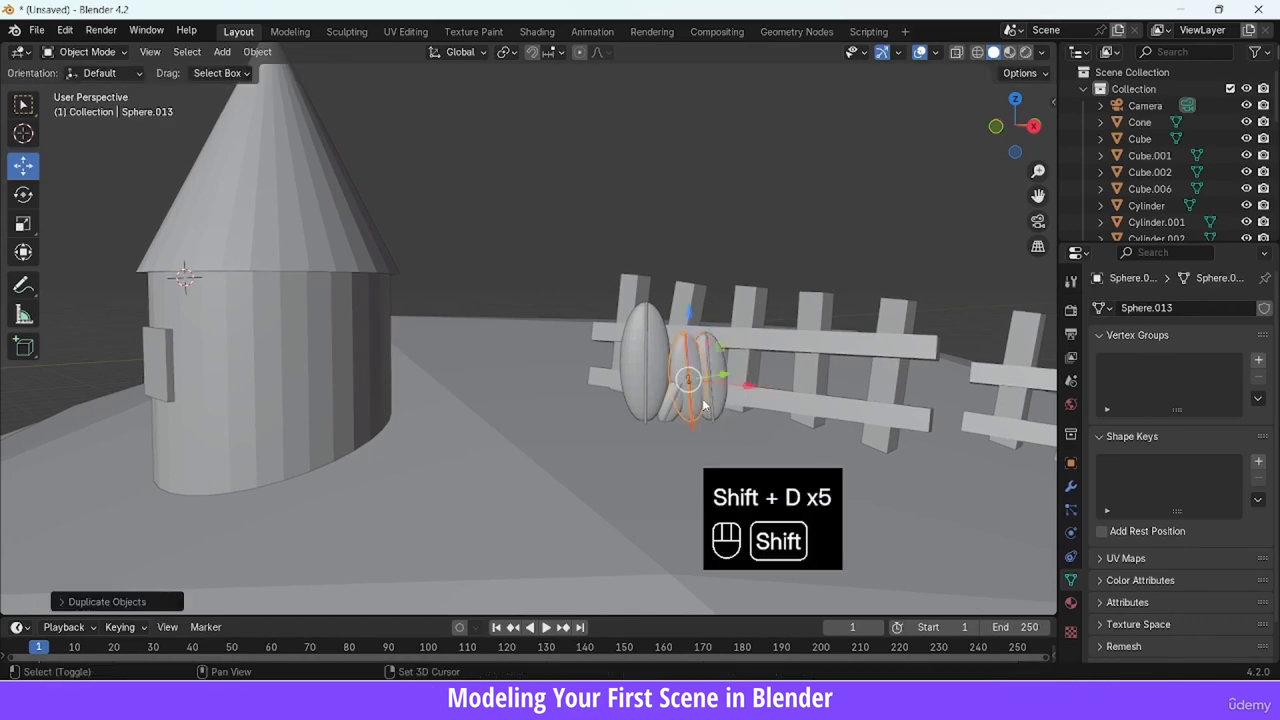
pyautogui.press('r')
pyautogui.press('s')
pyautogui.press('s')
pyautogui.press('g')
pyautogui.press('g')
pyautogui.moveTo(1016, 130); pyautogui.dragTo(1098, 130)
pyautogui.press('g')
pyautogui.click(820, 220)
# Tilt the tall leaf with its rod, duplicate both and rotate the copy to lean the opposite way
pyautogui.keyDown('shift'); pyautogui.click(644, 369); pyautogui.keyUp('shift')
pyautogui.keyDown('shift'); pyautogui.click(655, 369); pyautogui.keyUp('shift')
pyautogui.press('r')
pyautogui.click(742, 335)
pyautogui.hotkey('shift', 'd')
pyautogui.press('r')
pyautogui.click(708, 295)
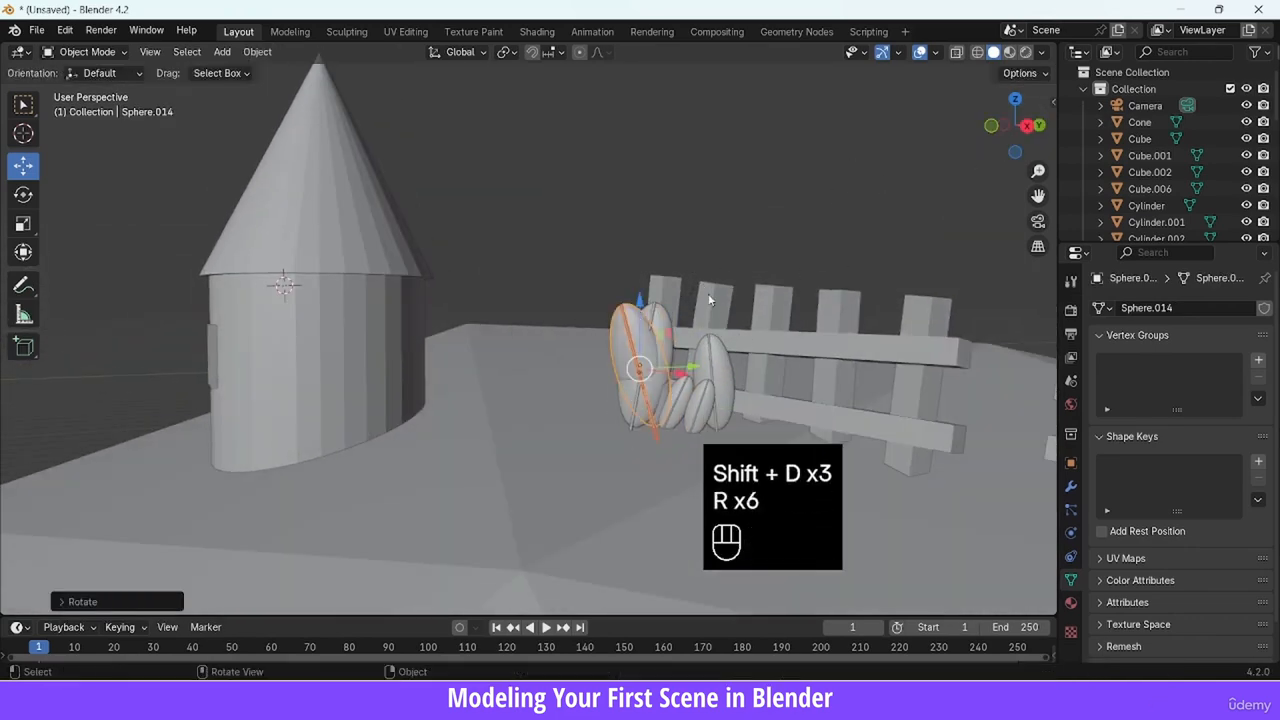
# Rotate the duplicated tall leaf further and shift it into place beside the original tall leaf
pyautogui.press('g')
pyautogui.click(25, 197)
pyautogui.moveTo(602, 380); pyautogui.dragTo(622, 336)
pyautogui.press('g')
pyautogui.click(618, 345)
pyautogui.moveTo(1016, 130); pyautogui.dragTo(1088, 150)
pyautogui.press('g')
pyautogui.moveTo(598, 368); pyautogui.dragTo(610, 352)
pyautogui.press('g')
pyautogui.click(608, 352)
# Select the whole leaf cluster, duplicate it and place the copy further along the fence
pyautogui.click(876, 186)
pyautogui.moveTo(1016, 130); pyautogui.dragTo(868, 208)
pyautogui.keyDown('shift'); pyautogui.click(656, 391); pyautogui.keyUp('shift')
pyautogui.moveTo(1016, 128); pyautogui.dragTo(984, 98)
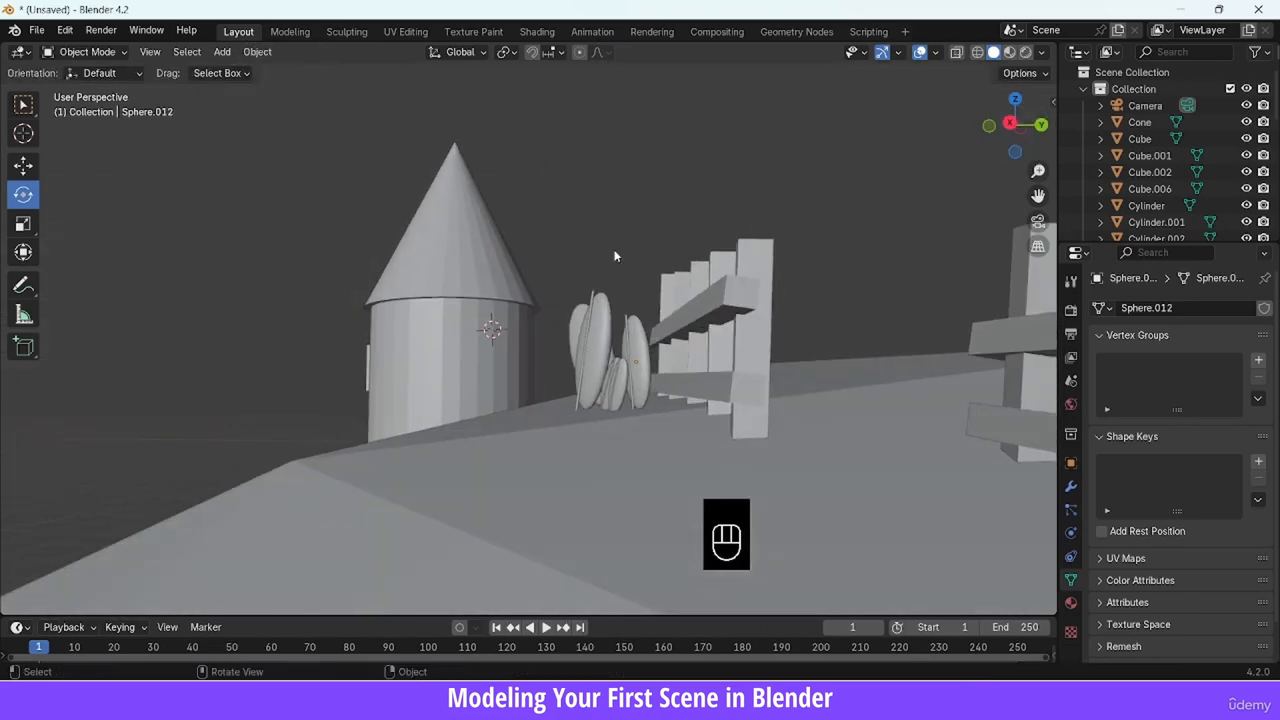
pyautogui.moveTo(577, 250); pyautogui.dragTo(640, 362)
pyautogui.moveTo(1016, 128); pyautogui.dragTo(1124, 129)
pyautogui.moveTo(1038, 172); pyautogui.dragTo(1012, 252)
pyautogui.hotkey('shift', 'd')
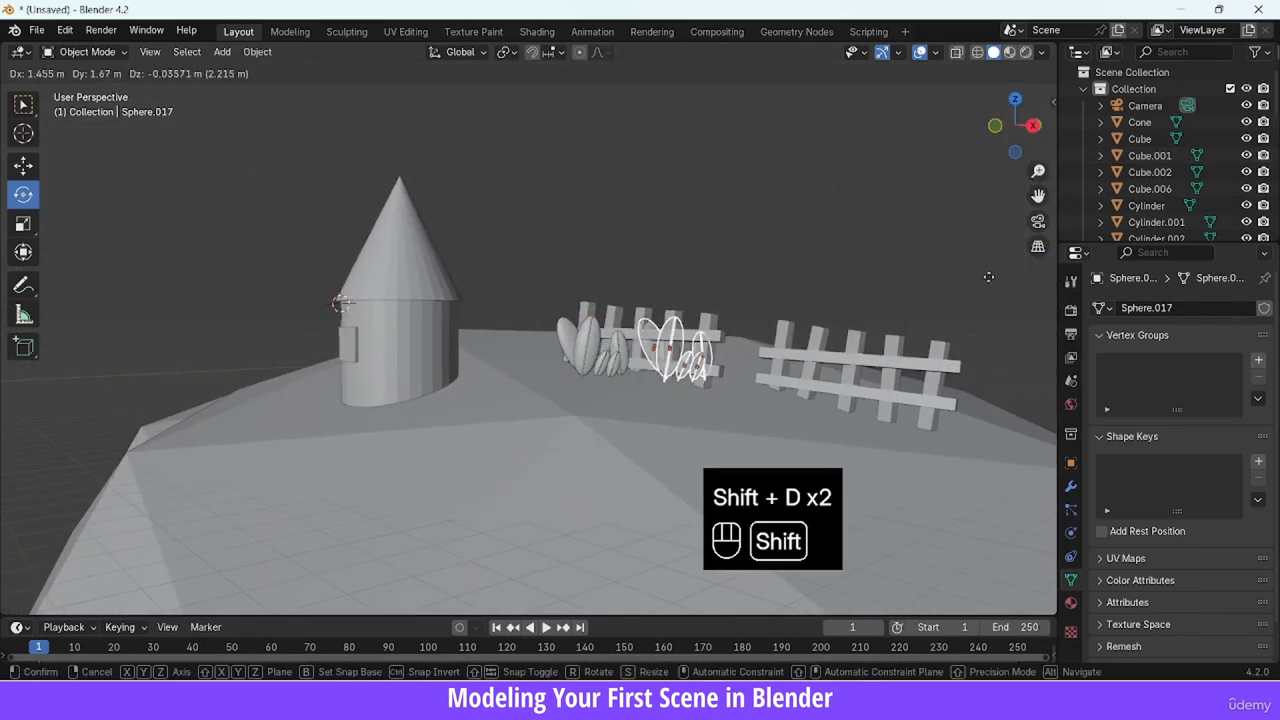
pyautogui.click(972, 290)
# Reposition the duplicated leaf cluster on the ground, checking its placement from different angles
pyautogui.moveTo(1014, 138); pyautogui.dragTo(866, 135)
pyautogui.press('g')
pyautogui.click(874, 206)
pyautogui.moveTo(1004, 138)
pyautogui.mouseDown()
pyautogui.moveTo(1056, 128)
pyautogui.moveTo(1030, 138)
pyautogui.moveTo(1036, 168)
pyautogui.moveTo(1072, 152)
pyautogui.moveTo(1014, 204)
pyautogui.moveTo(1056, 132)
pyautogui.moveTo(1033, 191)
pyautogui.moveTo(1037, 158)
pyautogui.mouseUp()
pyautogui.press('g')
pyautogui.click(1079, 136)
# Deselect the cluster and show the scene through the camera with Material Preview shading
pyautogui.click(945, 184)
pyautogui.click(1037, 222)
pyautogui.click(1011, 55)
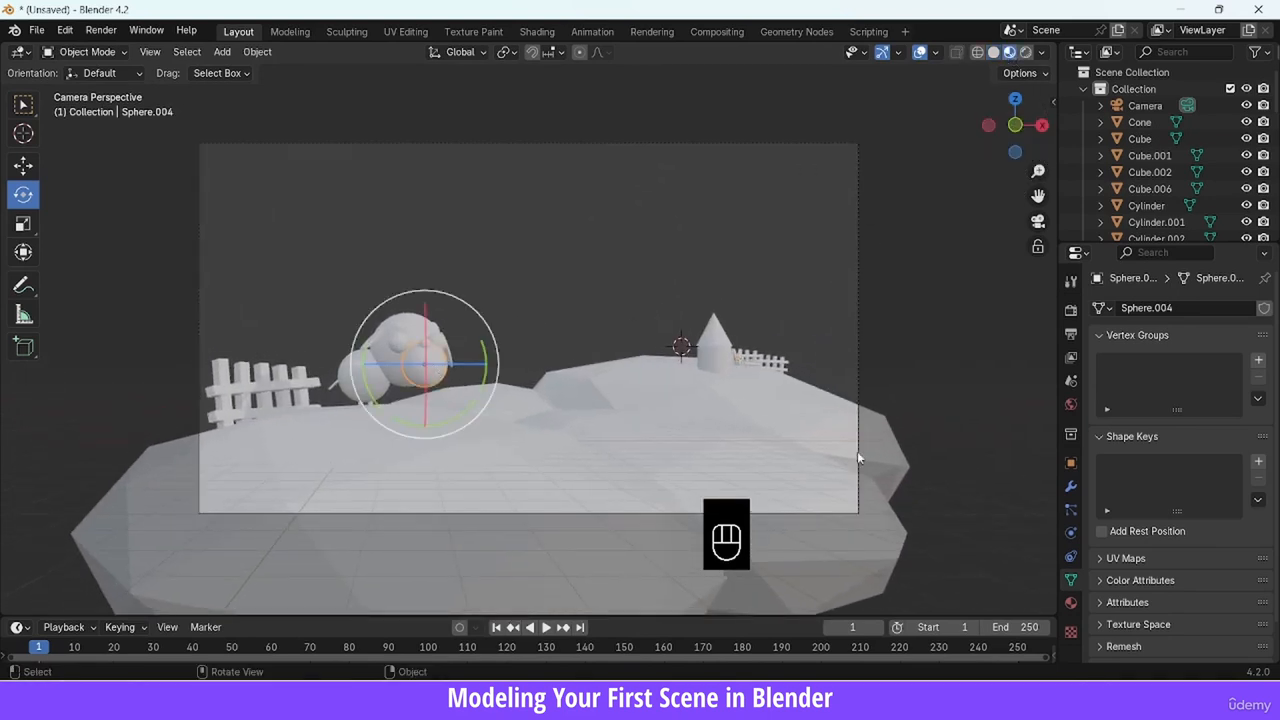
# Create a new material for the dog's muzzle and set its base color to a pale greyish pink
pyautogui.click(1071, 605)
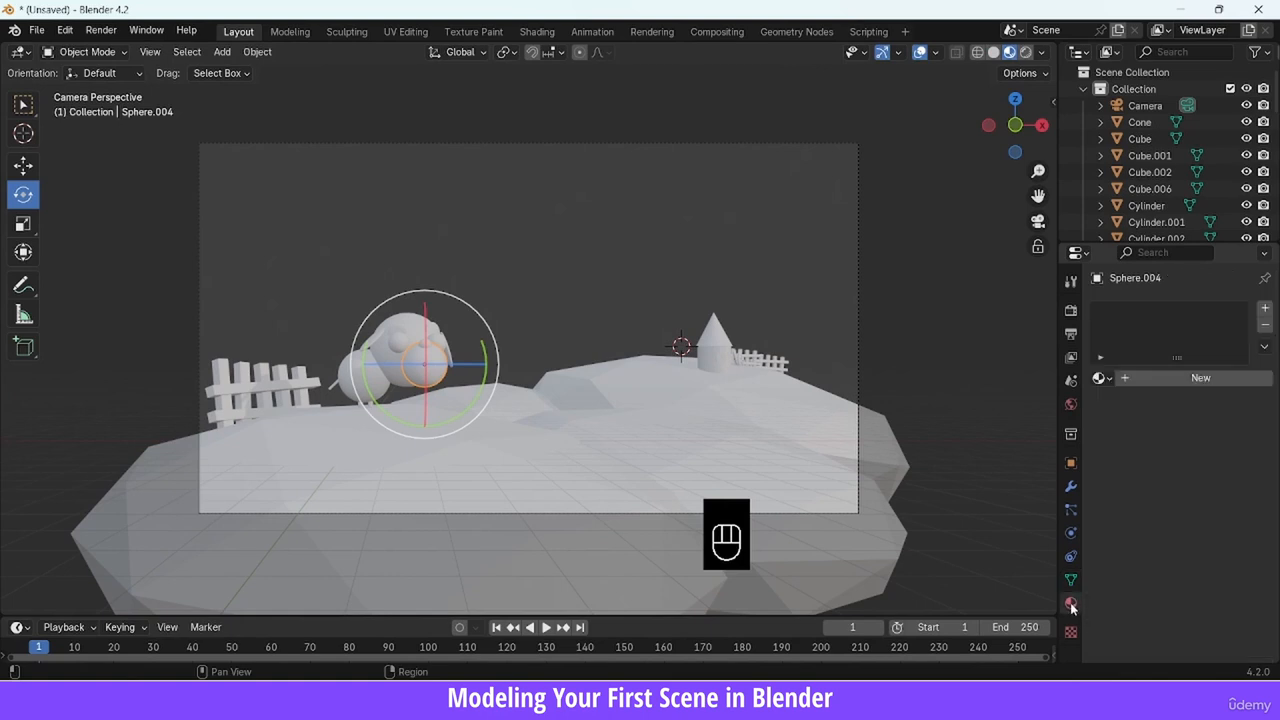
pyautogui.click(1201, 378)
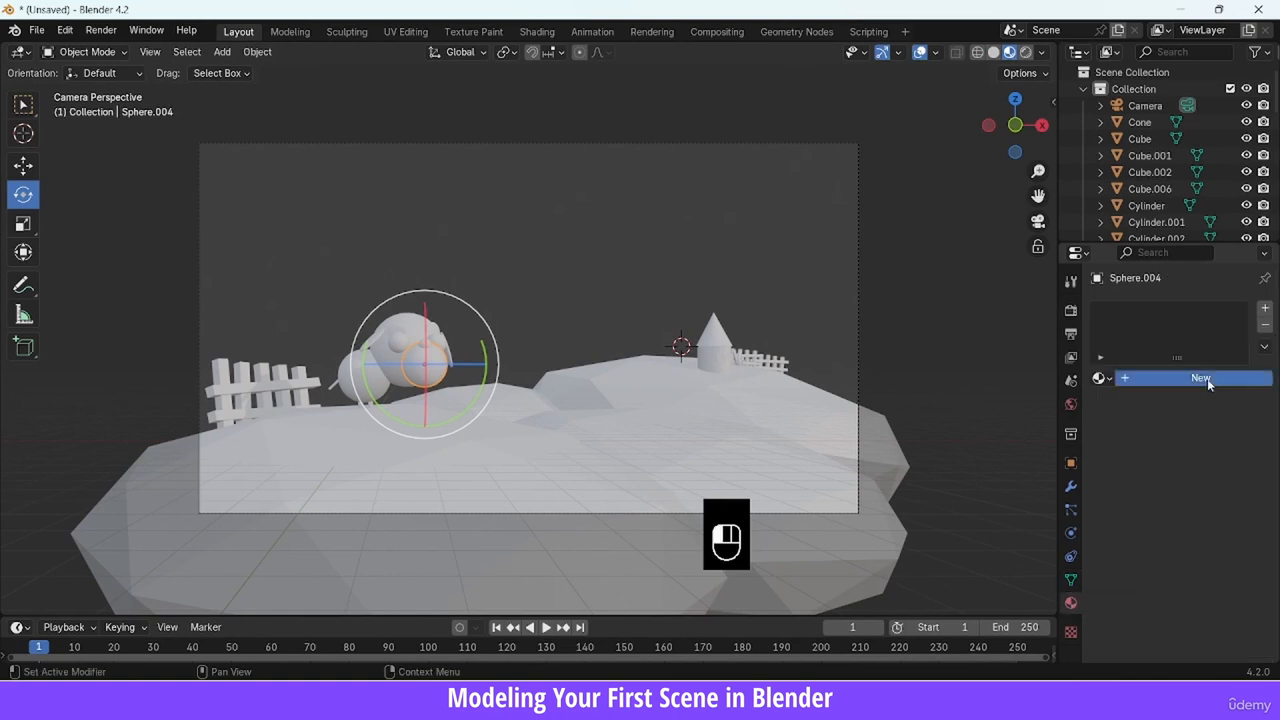
pyautogui.click(1200, 486)
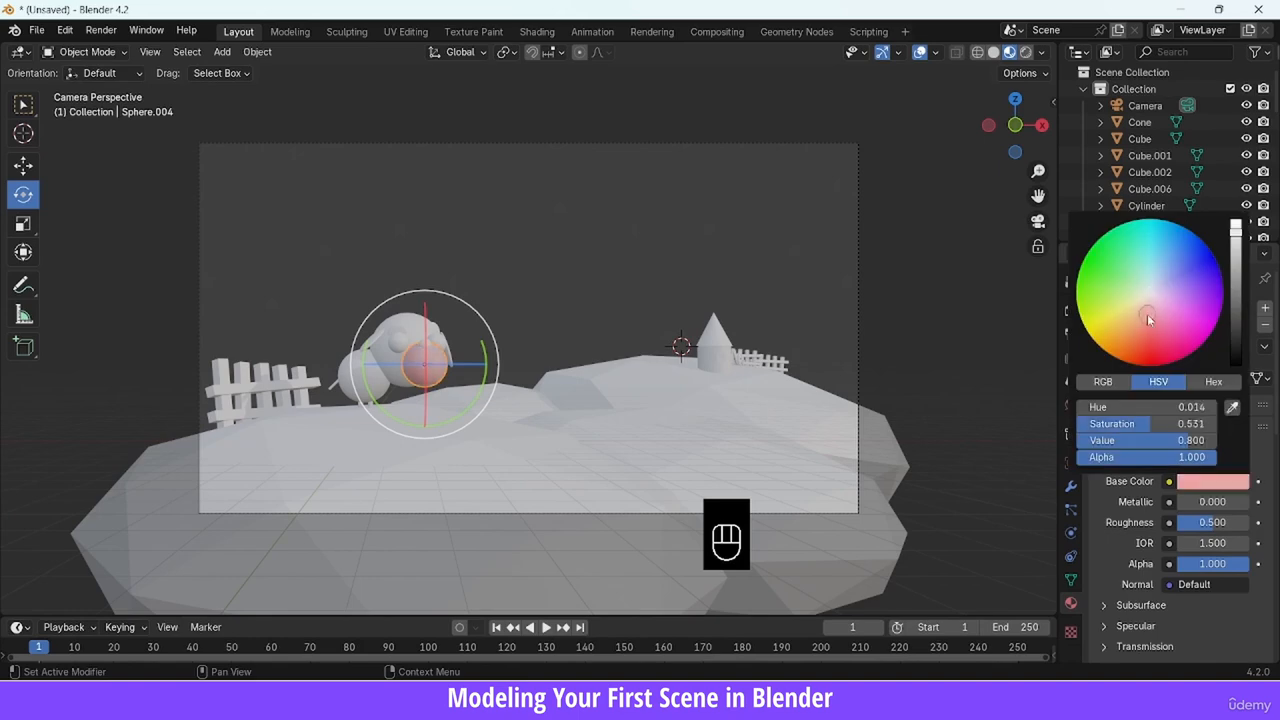
pyautogui.click(1236, 285)
pyautogui.moveTo(1038, 171); pyautogui.dragTo(1038, 139)
pyautogui.click(1203, 482)
pyautogui.click(1203, 482)
pyautogui.click(1153, 312)
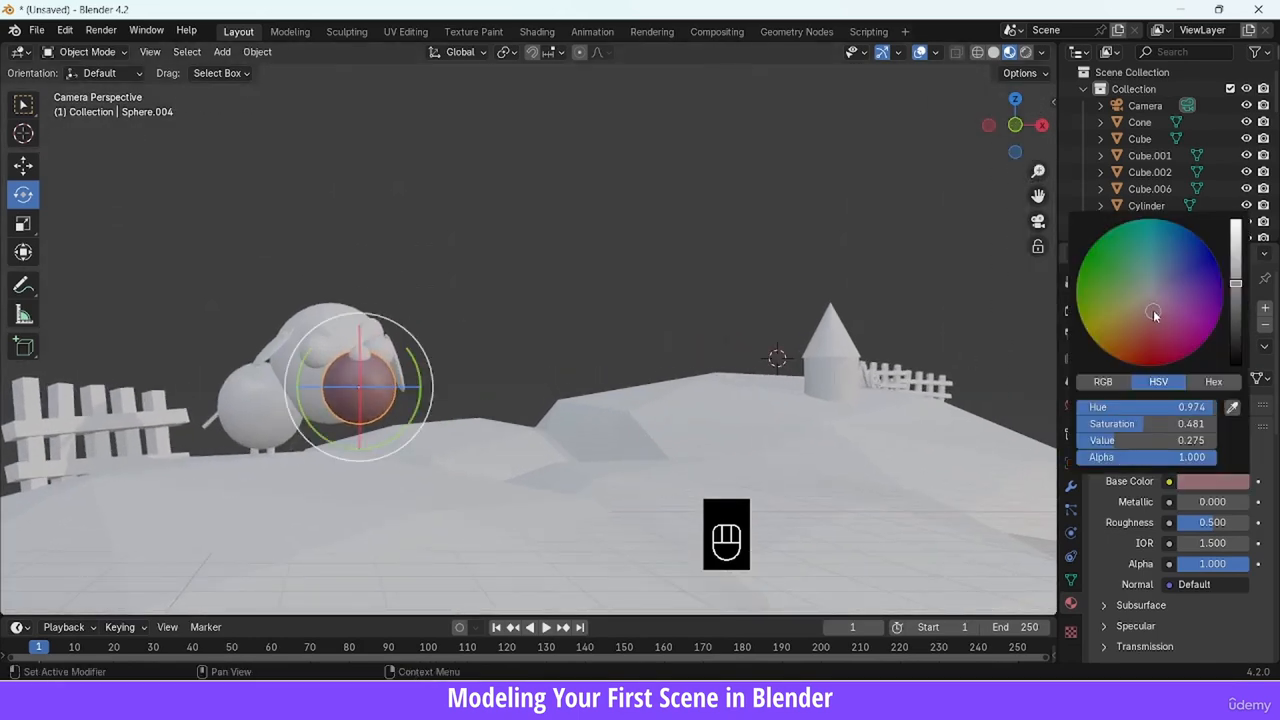
pyautogui.moveTo(1154, 315); pyautogui.dragTo(1151, 300)
pyautogui.click(1236, 249)
# Create a new material for the dog's head and set its base color to dark reddish brown
pyautogui.click(335, 325)
pyautogui.click(1200, 377)
pyautogui.click(1212, 482)
pyautogui.click(1144, 320)
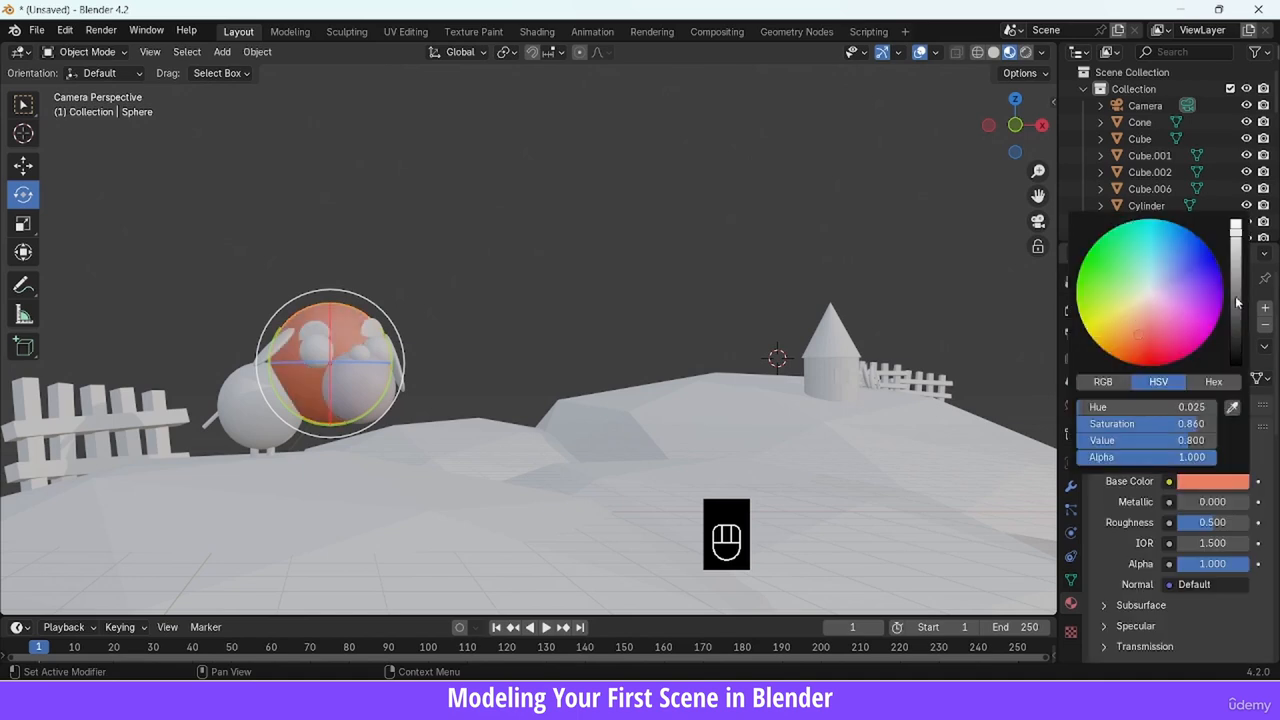
pyautogui.click(1236, 308)
pyautogui.click(1140, 322)
# Give one eyebrow a new black material and assign the same Material.003 to the other eyebrow
pyautogui.click(372, 328)
pyautogui.click(1188, 379)
pyautogui.click(1210, 482)
pyautogui.click(1236, 362)
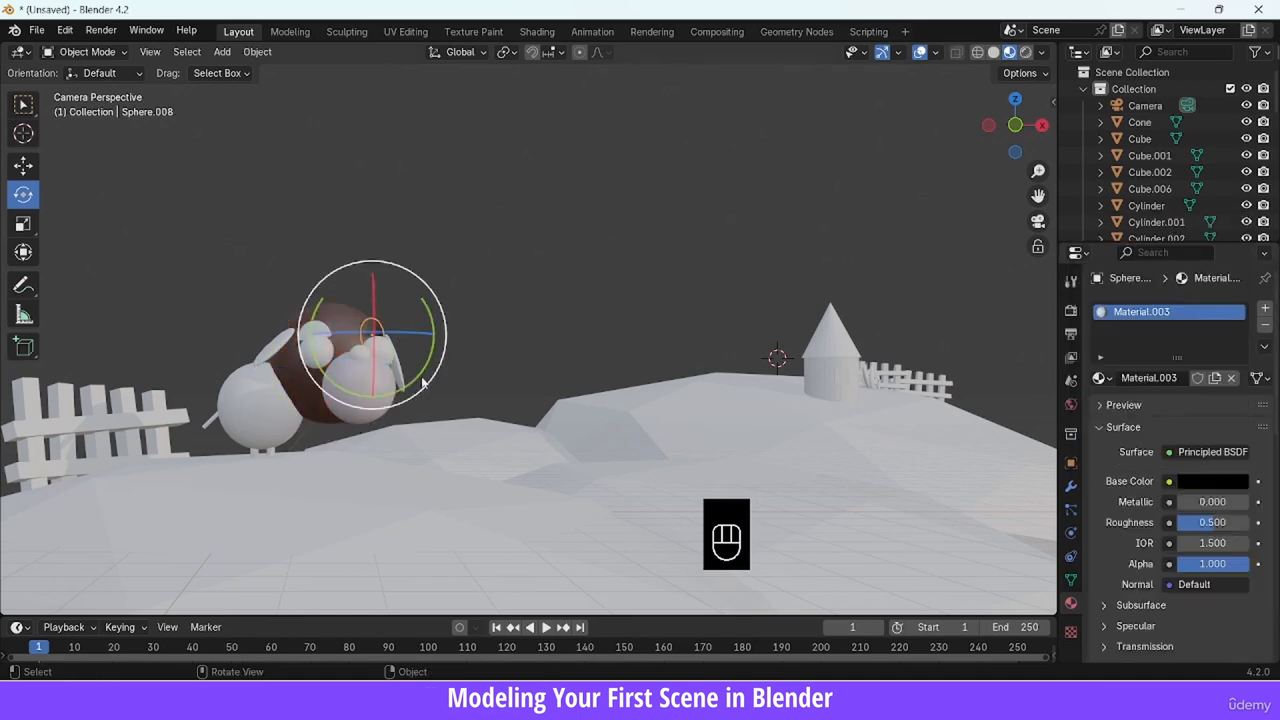
pyautogui.click(314, 330)
pyautogui.click(1106, 380)
pyautogui.click(965, 452)
# Set the dog's body material to a reddish brown base color, adjusting its hue and brightness
pyautogui.click(260, 405)
pyautogui.click(1212, 482)
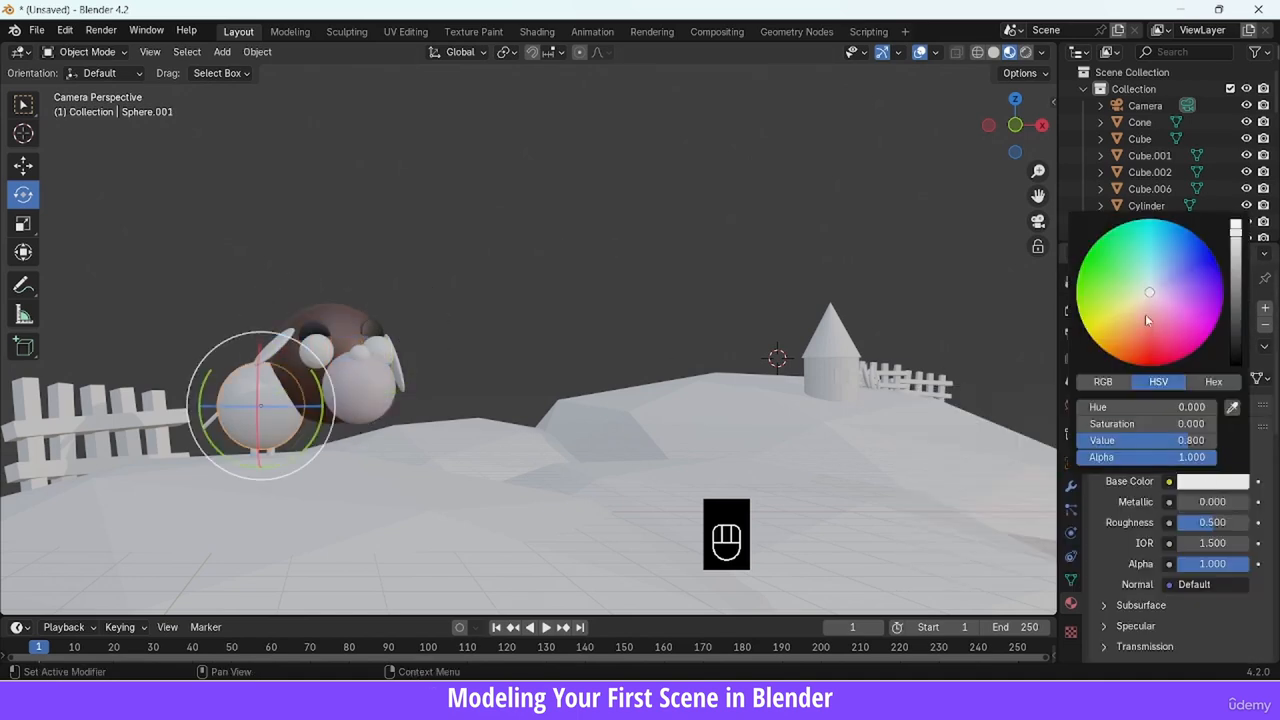
pyautogui.click(1142, 338)
pyautogui.click(1237, 303)
pyautogui.moveTo(1238, 301); pyautogui.dragTo(1237, 310)
pyautogui.click(1212, 482)
pyautogui.click(1137, 322)
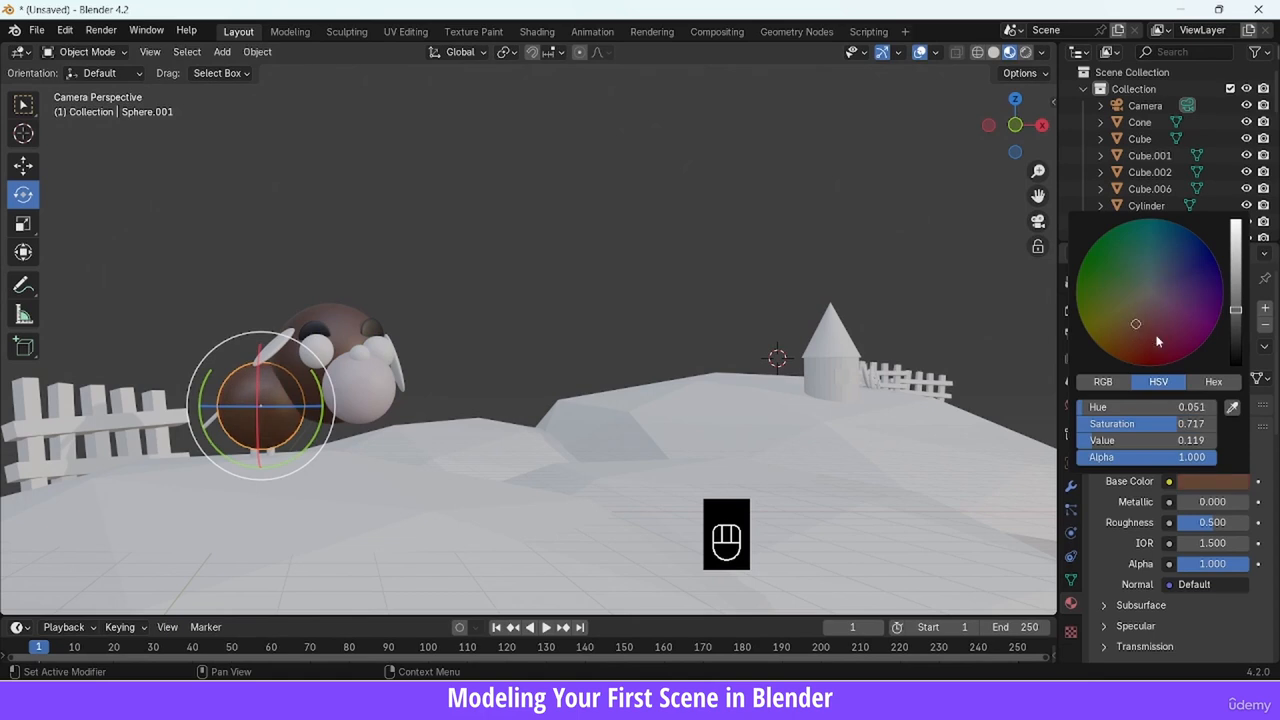
pyautogui.click(1138, 312)
pyautogui.click(1236, 291)
pyautogui.click(1140, 328)
# Brighten the head's brown base color to a value of 0.208
pyautogui.click(334, 323)
pyautogui.click(1212, 482)
pyautogui.click(1237, 291)
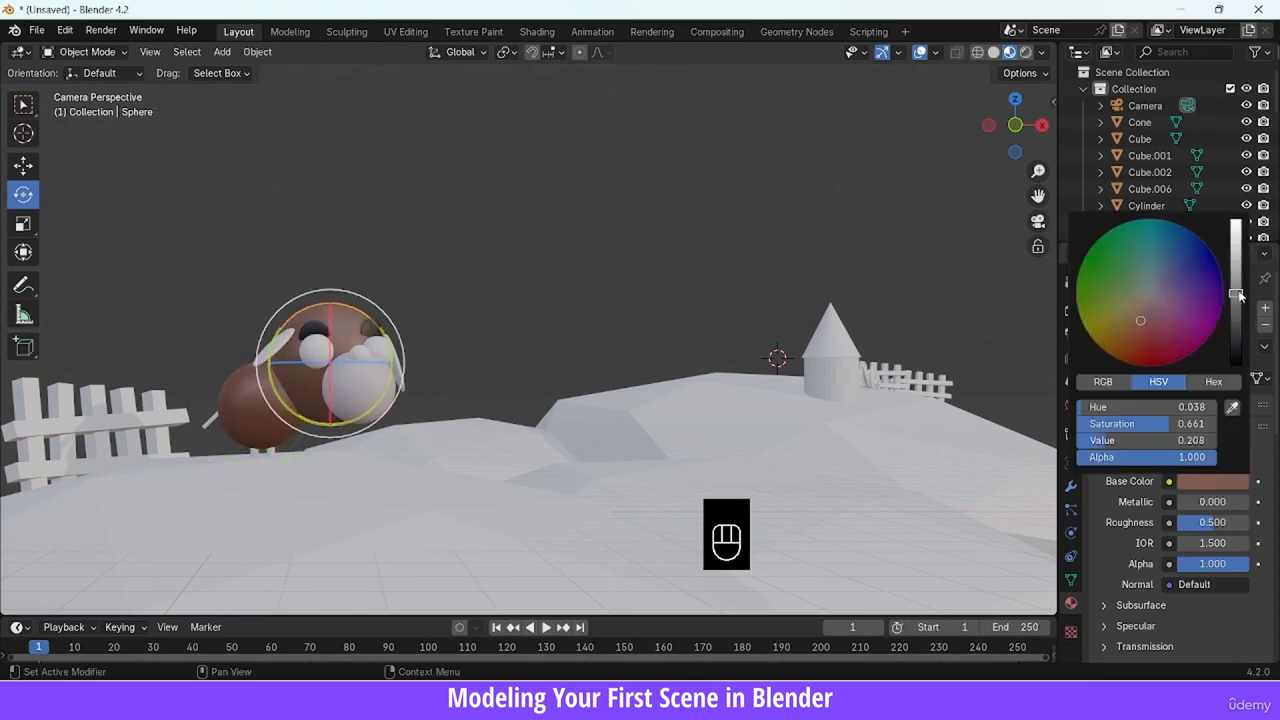
pyautogui.click(423, 390)
# Assign the body's brown Material.004 to both of the dog's ears
pyautogui.click(353, 361)
pyautogui.click(1104, 391)
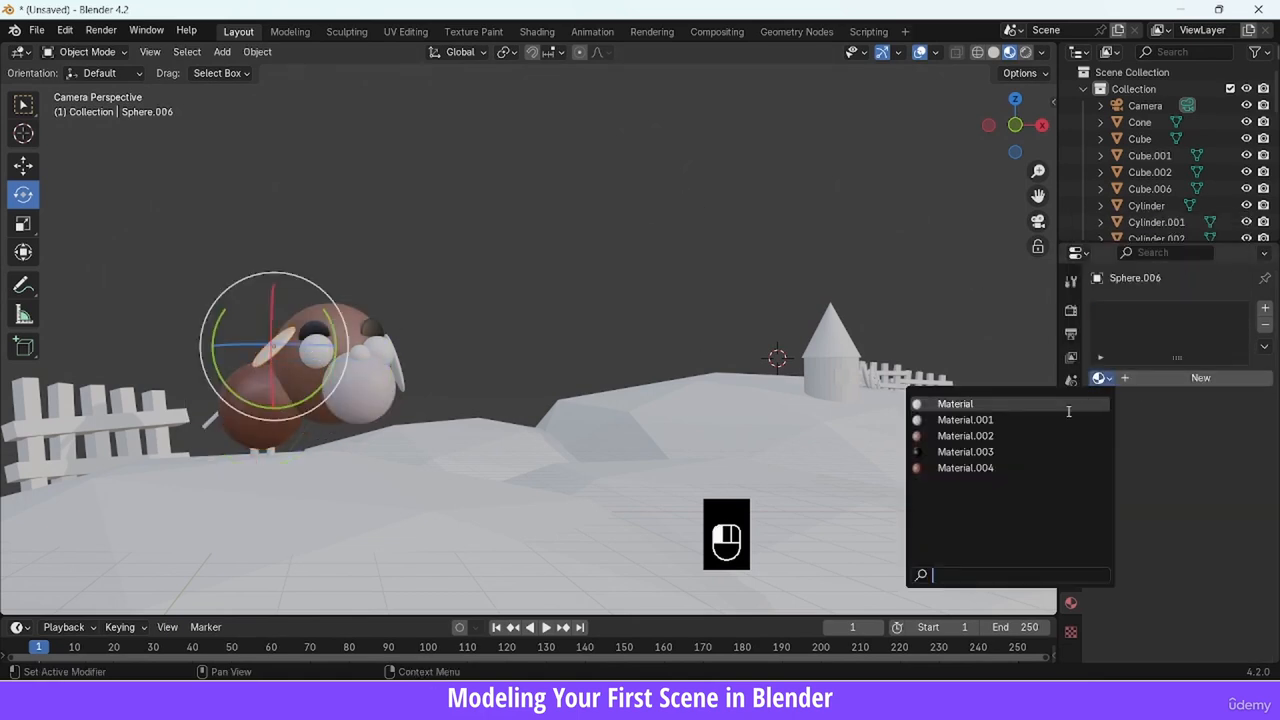
pyautogui.click(1030, 466)
pyautogui.click(385, 365)
pyautogui.click(1101, 378)
pyautogui.click(1000, 470)
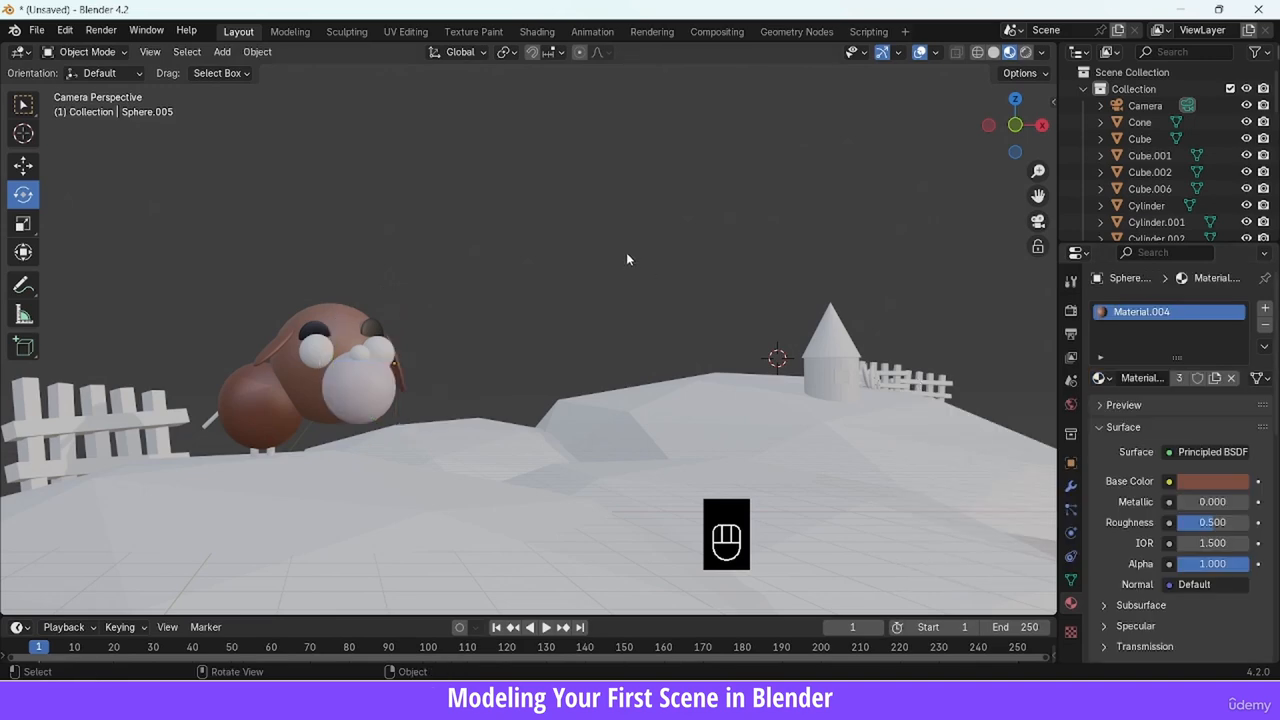
# Create a new default white material for each of the dog's two eyes
pyautogui.click(380, 374)
pyautogui.click(1198, 380)
pyautogui.moveTo(1015, 125); pyautogui.dragTo(890, 130)
pyautogui.click(734, 323)
pyautogui.click(1170, 382)
# Assign the black Material.003 to the dog's nose
pyautogui.click(586, 332)
pyautogui.click(1102, 379)
pyautogui.click(960, 452)
# Duplicate one eye sphere, shrink the copy to pupil size and move it toward the eye's front surface
pyautogui.click(550, 350)
pyautogui.hotkey('shift', 'd')
pyautogui.click(554, 347)
pyautogui.press('s')
pyautogui.click(556, 358)
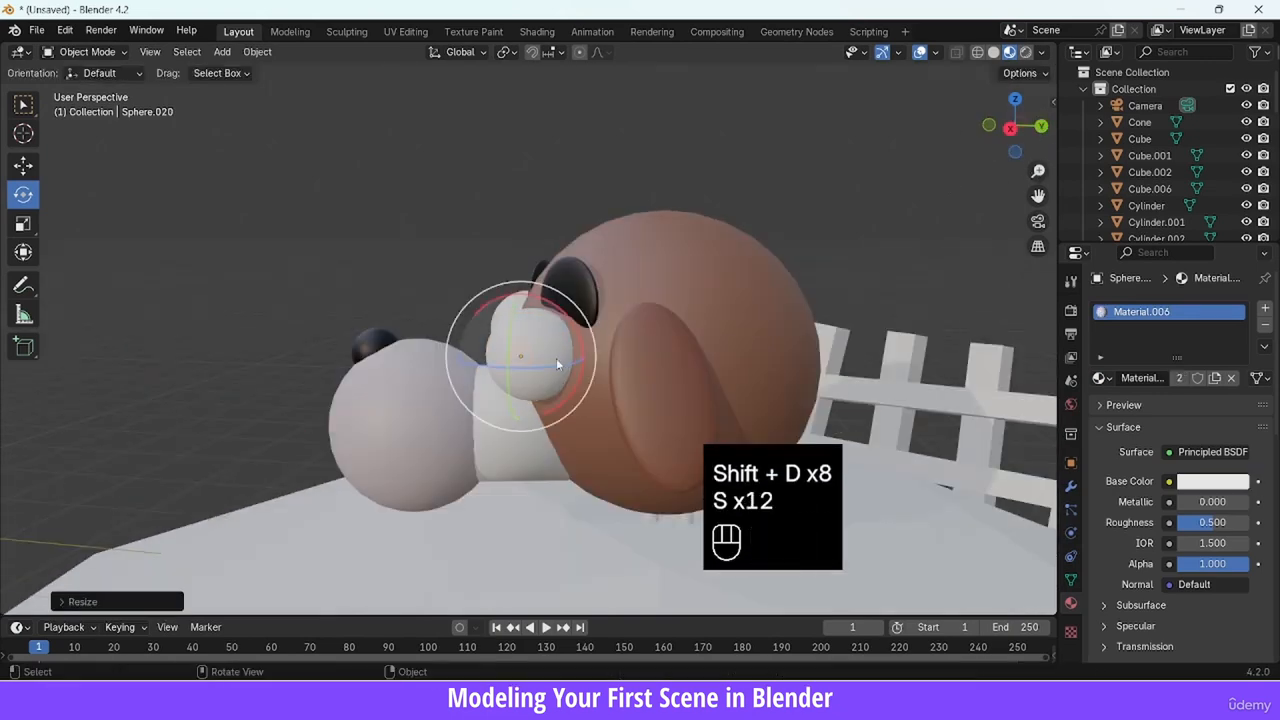
pyautogui.press('g')
pyautogui.click(527, 356)
# Center the small pupil sphere on the front of the eye
pyautogui.moveTo(1012, 130); pyautogui.dragTo(1149, 129)
pyautogui.press('g')
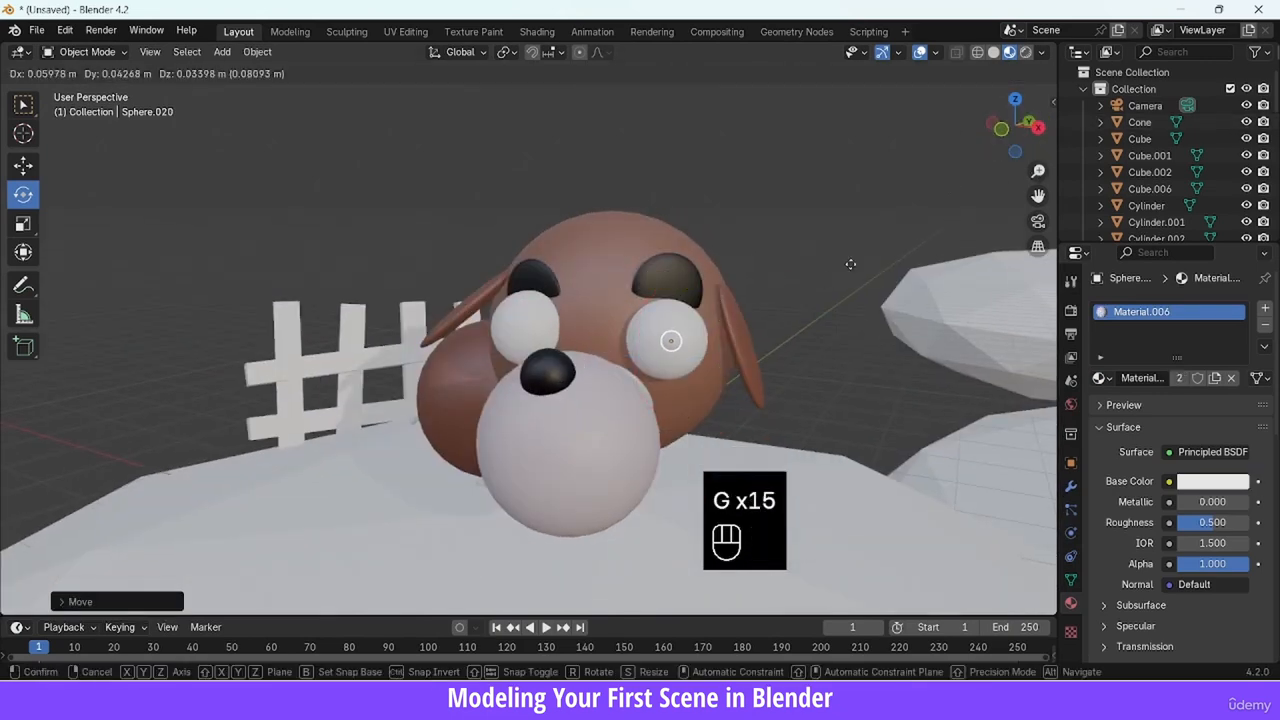
pyautogui.click(852, 264)
pyautogui.moveTo(1034, 125); pyautogui.dragTo(1058, 114)
pyautogui.press('g')
pyautogui.click(958, 169)
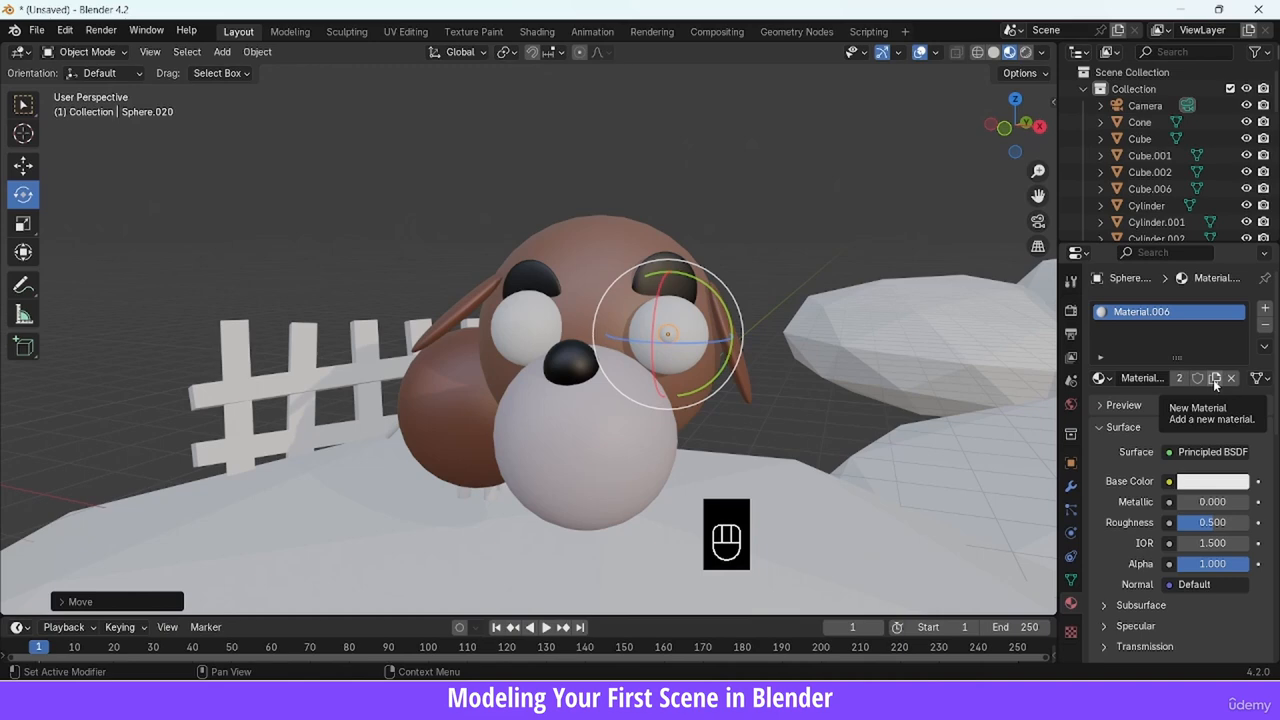
# Give the pupil its own material and set its base color to black
pyautogui.click(1215, 379)
pyautogui.click(1204, 482)
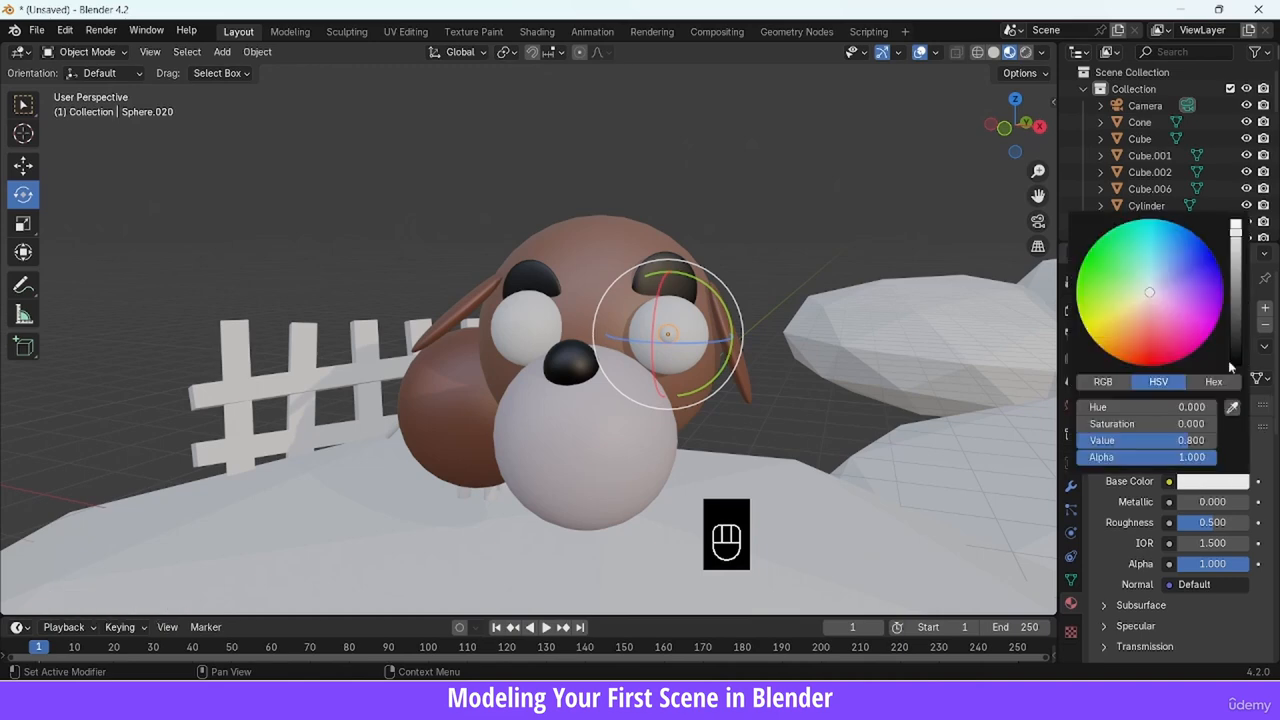
pyautogui.moveTo(1180, 441); pyautogui.dragTo(1080, 441)
# Duplicate the other eye sphere, shrink the copy to pupil size and move it to the front of that eye
pyautogui.click(550, 318)
pyautogui.hotkey('shift', 'd')
pyautogui.click(597, 326)
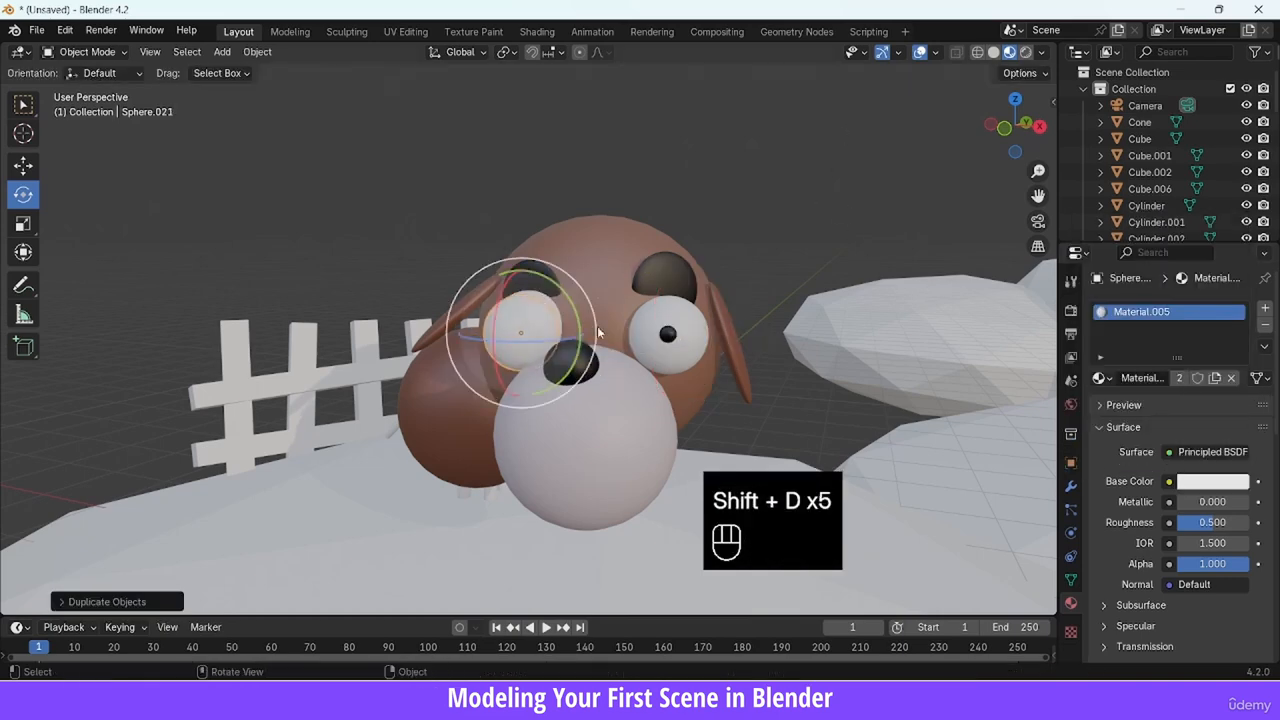
pyautogui.press('s')
pyautogui.click(547, 344)
pyautogui.press('g')
pyautogui.moveTo(1015, 126)
pyautogui.mouseDown()
pyautogui.moveTo(880, 150)
pyautogui.moveTo(1160, 100)
pyautogui.moveTo(951, 131)
pyautogui.moveTo(1015, 128)
pyautogui.mouseUp()
pyautogui.click(866, 187)
pyautogui.press('g')
pyautogui.click(940, 180)
# Give the second pupil its own material and set its base color to black
pyautogui.click(1215, 378)
pyautogui.click(1208, 482)
pyautogui.moveTo(1236, 250); pyautogui.dragTo(1236, 366)
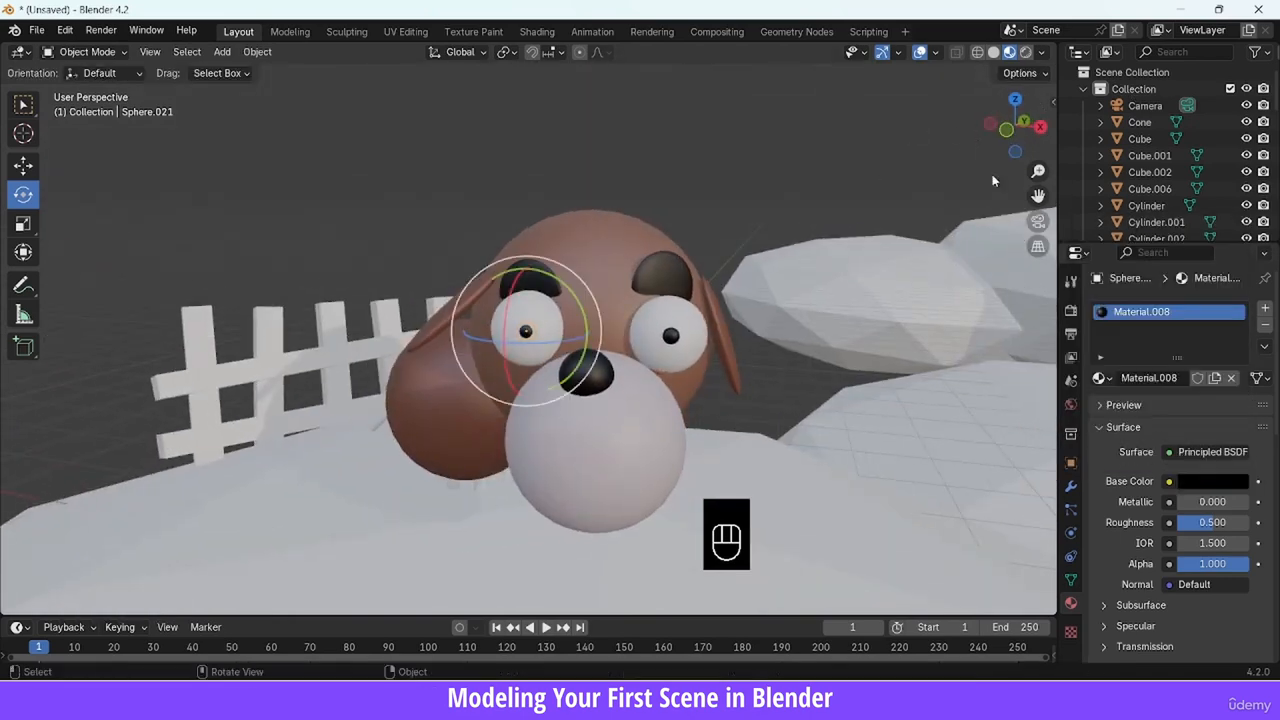
# Fine-tune the second pupil's position on the front surface of the eye
pyautogui.scroll(2, 992, 176)
pyautogui.press('g')
pyautogui.press('g')
pyautogui.moveTo(1012, 128); pyautogui.dragTo(1140, 112)
pyautogui.press('g')
pyautogui.press('g')
pyautogui.press('g')
pyautogui.click(930, 178)
# Reposition the black nose on the dog's snout
pyautogui.click(615, 376)
pyautogui.scroll(-4, 576, 355)
pyautogui.press('g')
pyautogui.click(580, 353)
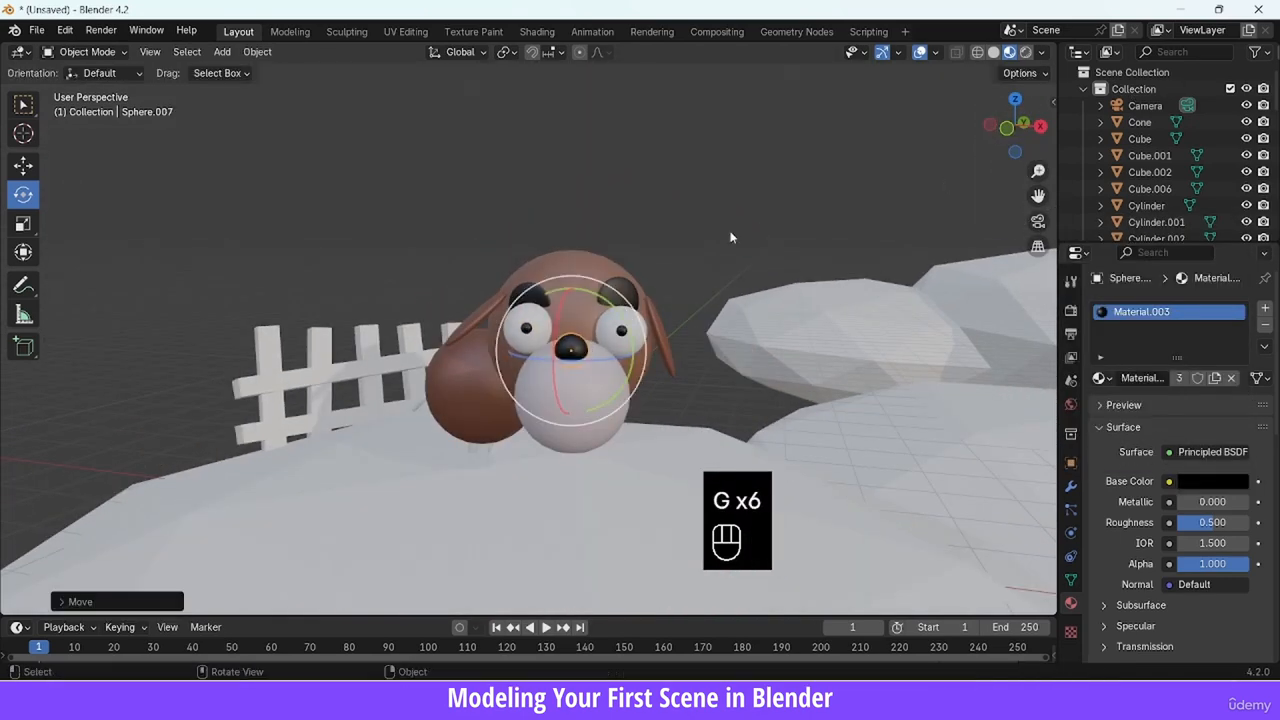
# Assign the existing black Material.007 to the dog's tail
pyautogui.moveTo(1014, 128); pyautogui.dragTo(1050, 124)
pyautogui.click(390, 410)
pyautogui.click(1101, 378)
pyautogui.click(1000, 515)
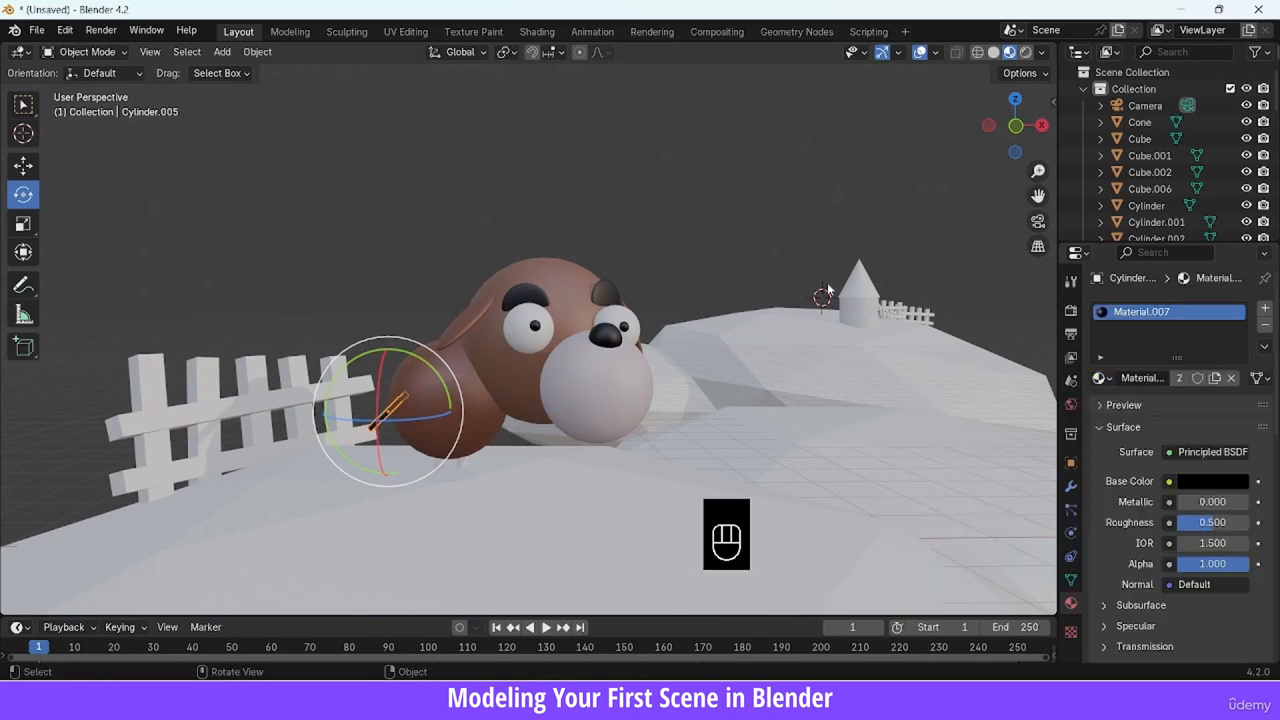
# Hide the foreground rock to expose the dog's legs
pyautogui.moveTo(1039, 172); pyautogui.dragTo(1038, 148)
pyautogui.moveTo(1014, 128); pyautogui.dragTo(1006, 98)
pyautogui.moveTo(1038, 172); pyautogui.dragTo(1038, 152)
pyautogui.moveTo(1014, 128); pyautogui.dragTo(938, 407)
pyautogui.click(587, 474)
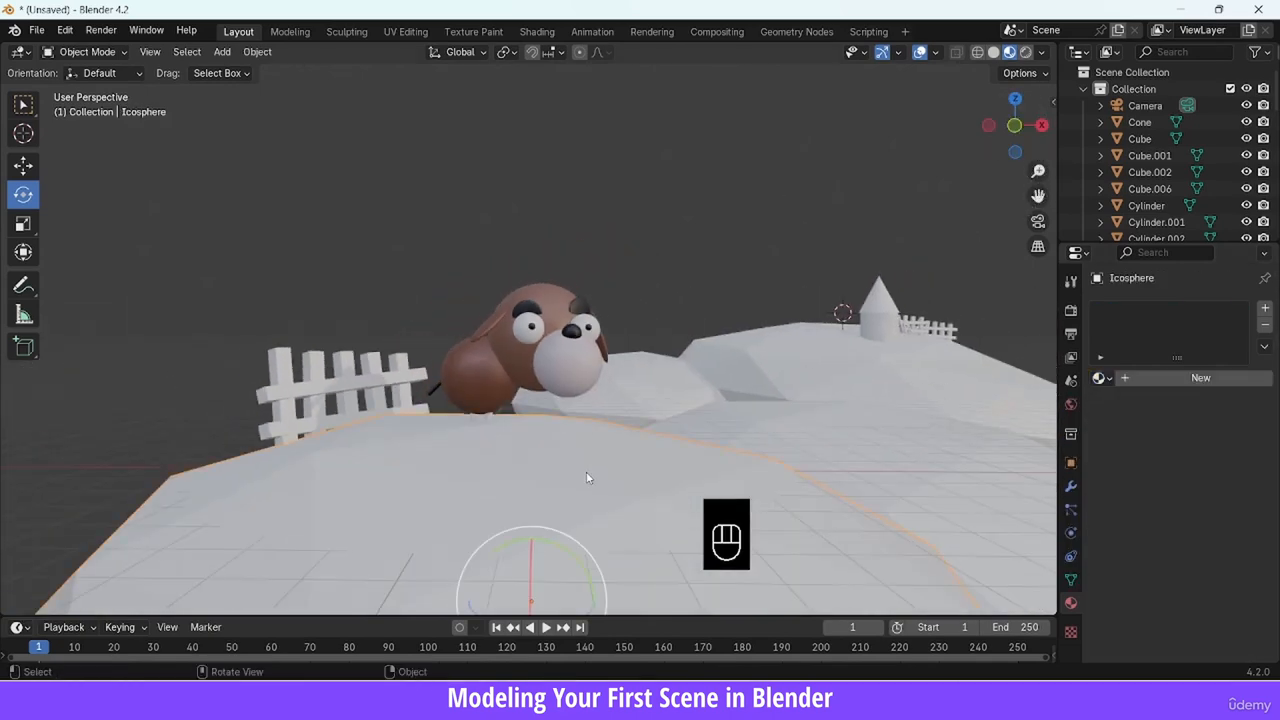
pyautogui.press('h')
# Link the body's brown Material.004 to all of the dog's legs
pyautogui.moveTo(1013, 127)
pyautogui.mouseDown()
pyautogui.moveTo(990, 108)
pyautogui.moveTo(1036, 142)
pyautogui.moveTo(1035, 127)
pyautogui.mouseUp()
pyautogui.moveTo(435, 488); pyautogui.dragTo(435, 488)
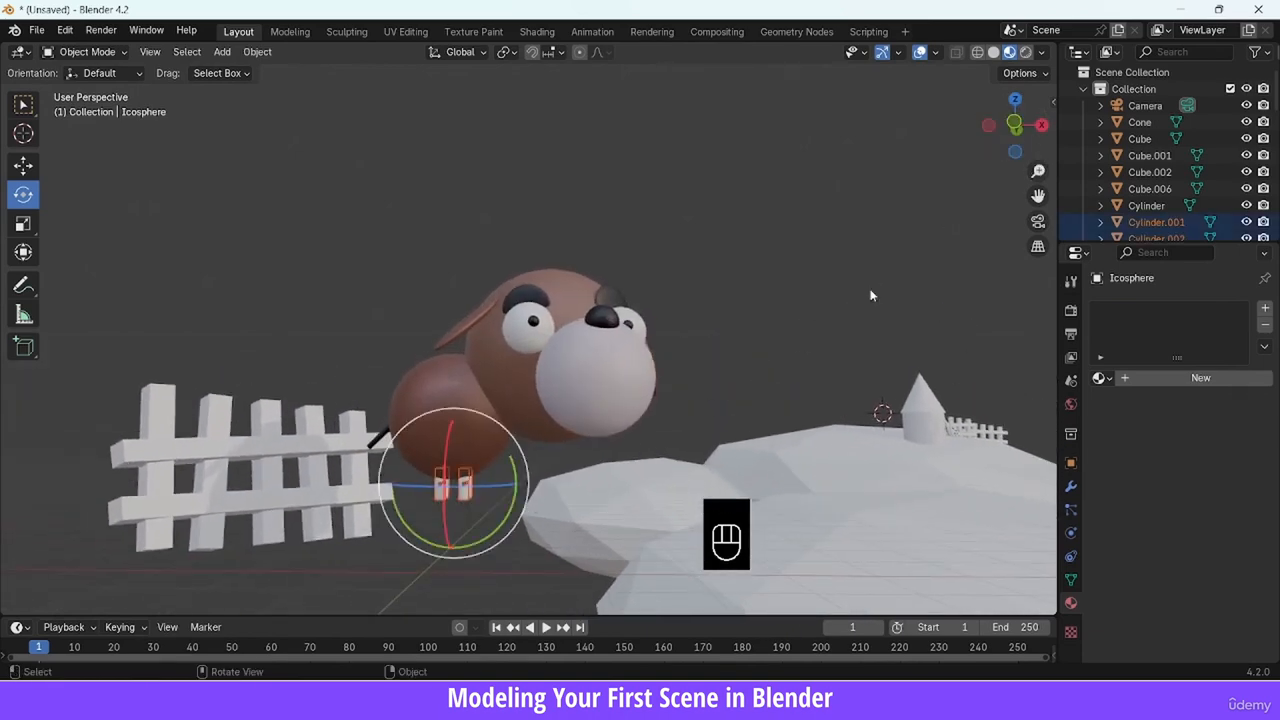
pyautogui.moveTo(1008, 152)
pyautogui.mouseDown()
pyautogui.moveTo(1068, 151)
pyautogui.moveTo(1029, 155)
pyautogui.mouseUp()
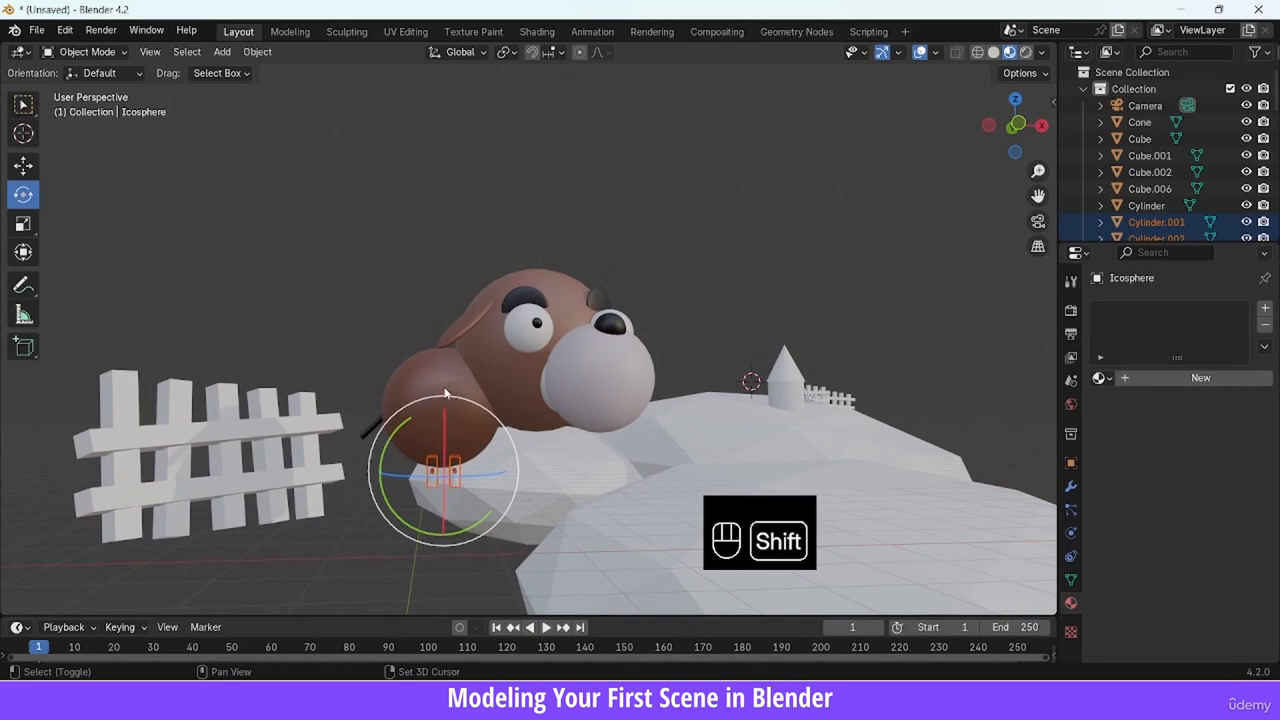
pyautogui.keyDown('shift'); pyautogui.click(446, 393); pyautogui.keyUp('shift')
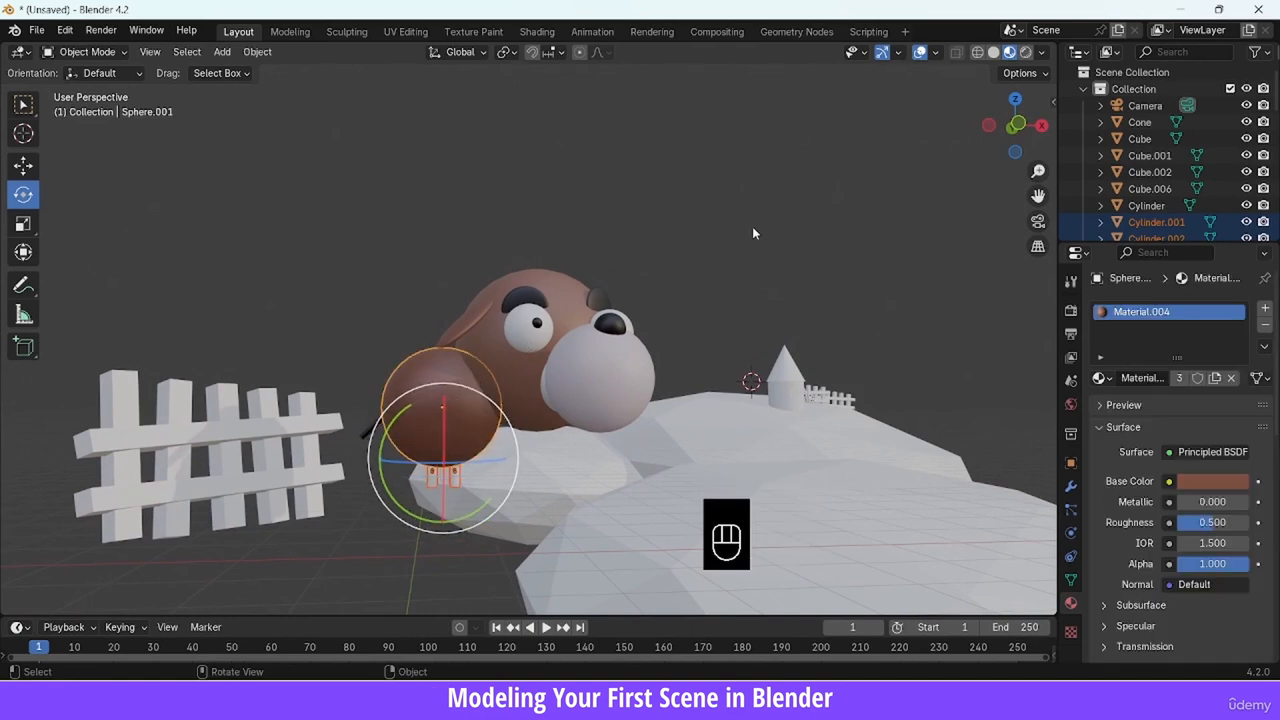
pyautogui.hotkey('ctrl', 'l')
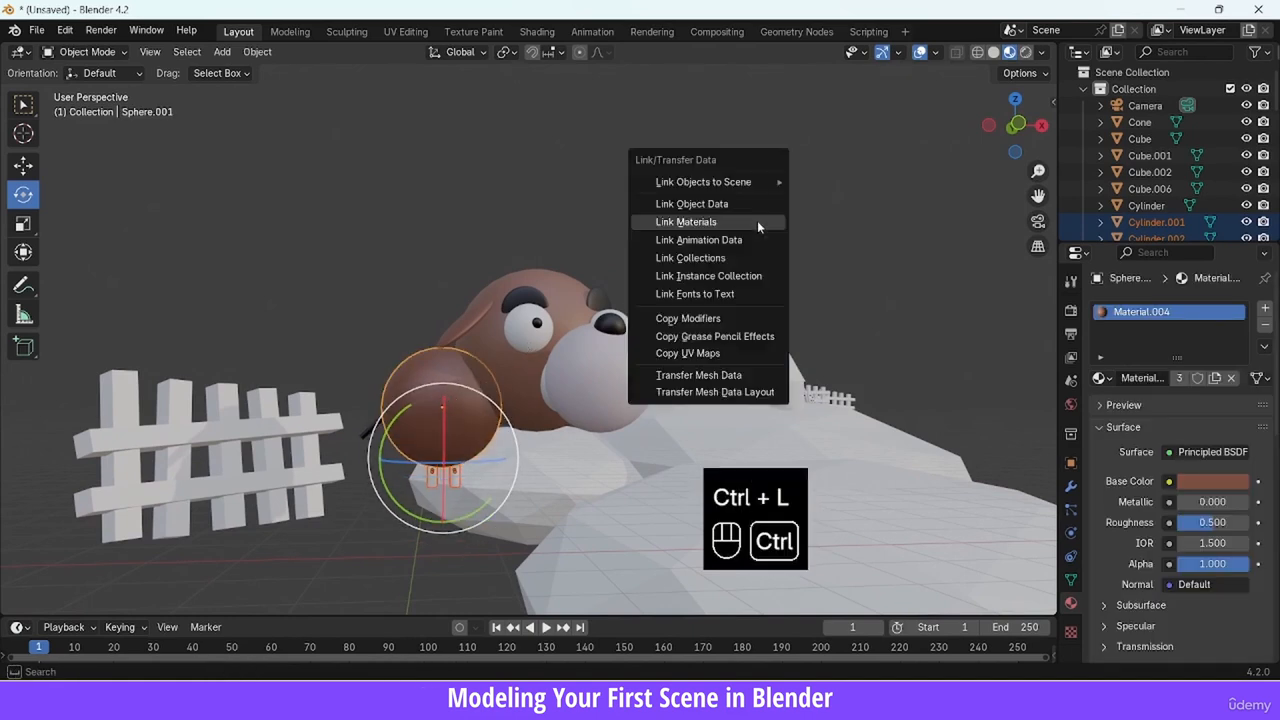
pyautogui.click(705, 222)
pyautogui.click(705, 269)
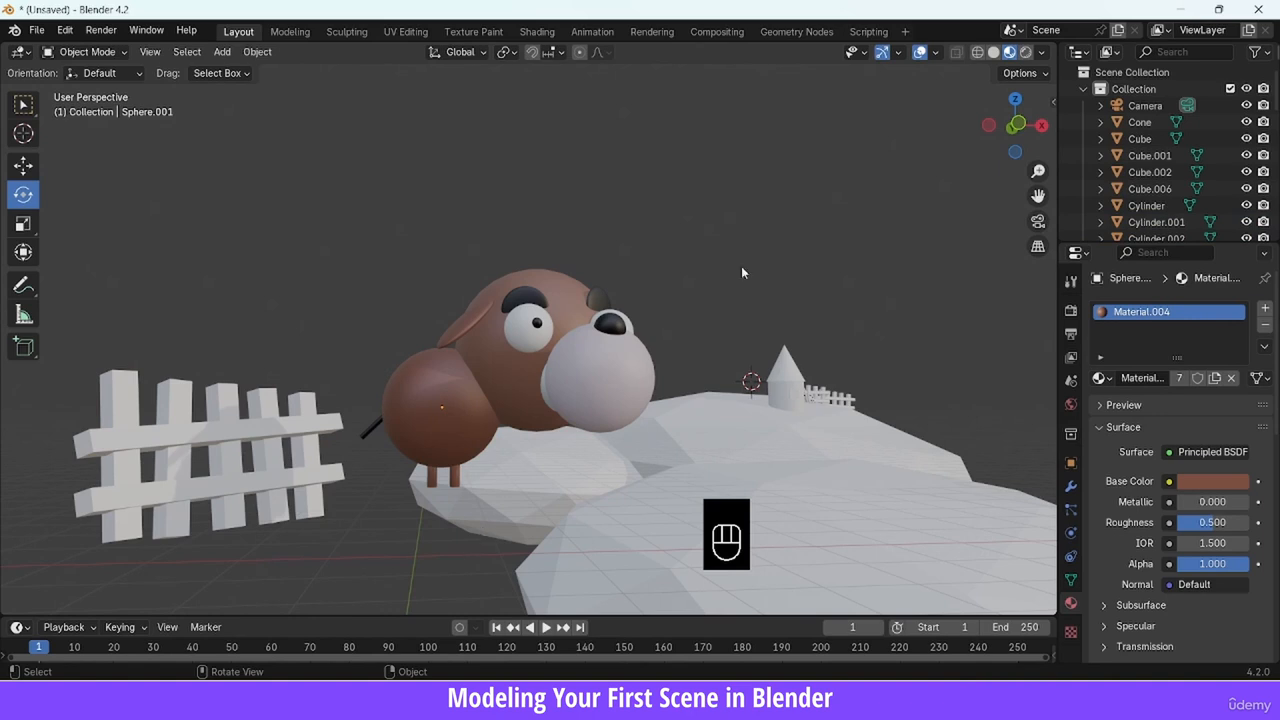
# Unhide the foreground rock under the dog
pyautogui.moveTo(1030, 150); pyautogui.dragTo(985, 148)
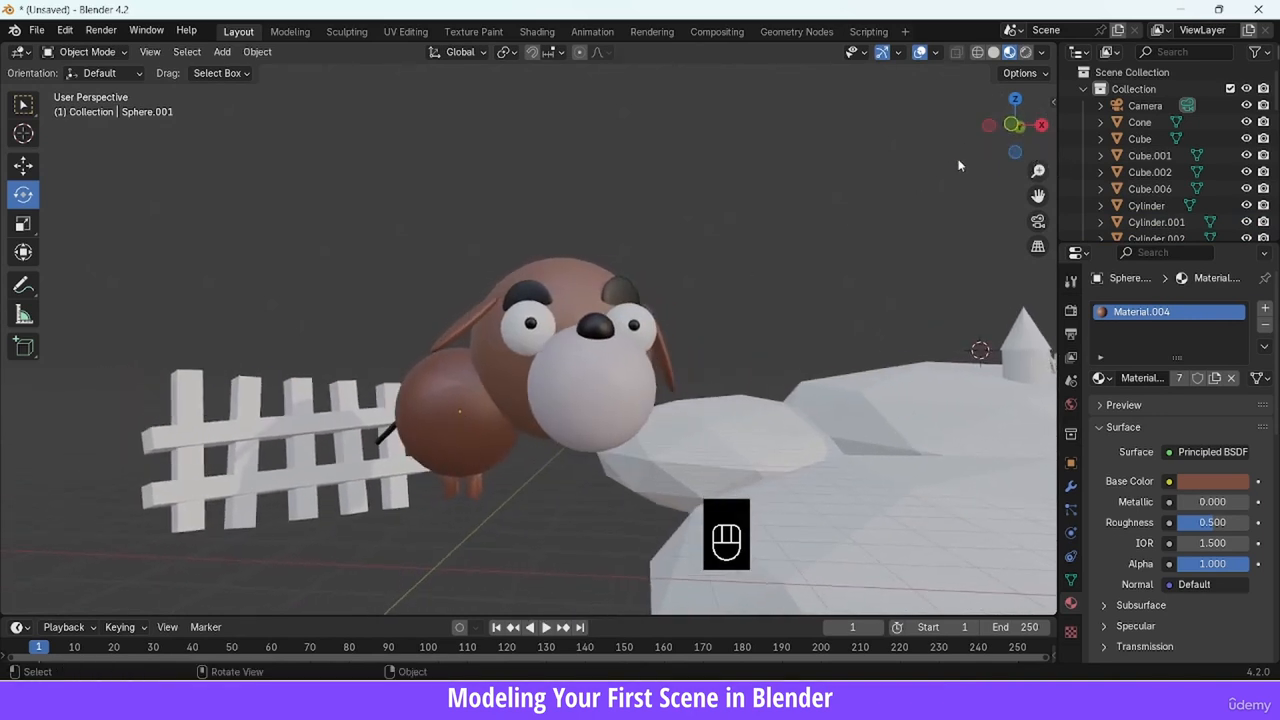
pyautogui.hotkey('alt', 'h')
pyautogui.click(817, 206)
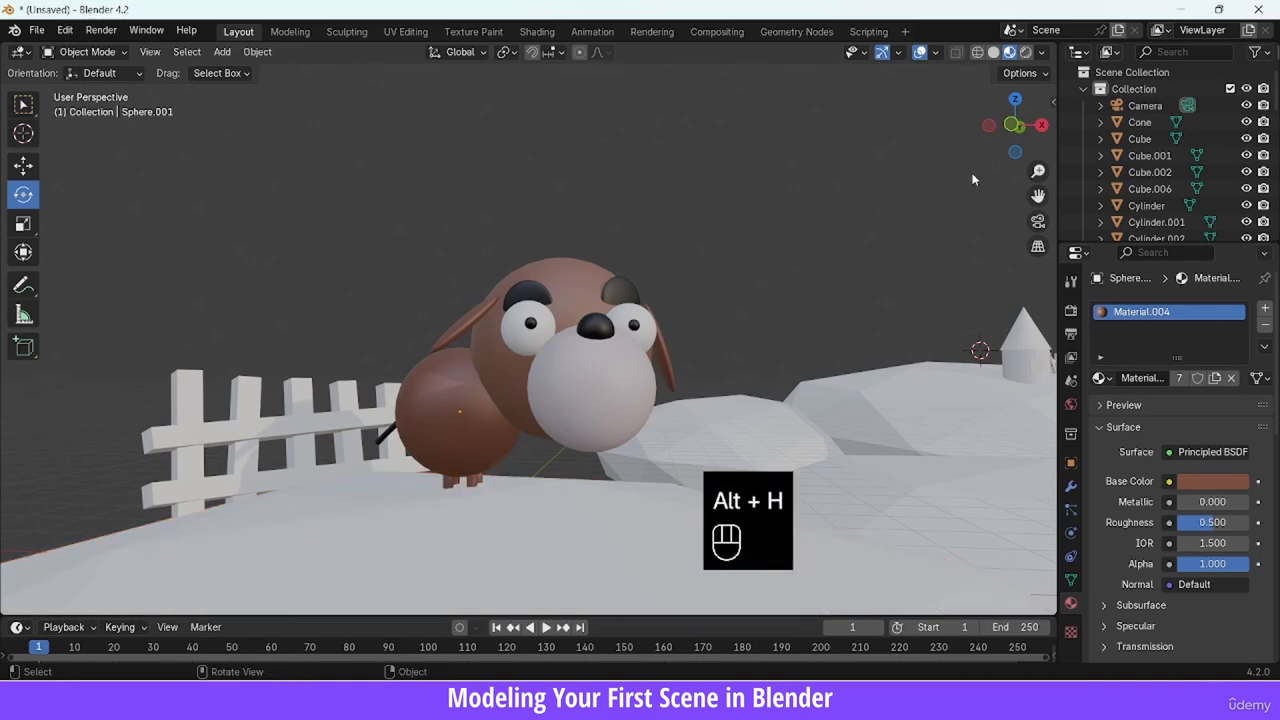
# In camera view, give the foreground rock a new material with a dark green base color
pyautogui.click(1037, 223)
pyautogui.click(590, 455)
pyautogui.click(1166, 379)
pyautogui.click(1208, 482)
pyautogui.moveTo(1237, 255); pyautogui.dragTo(1239, 321)
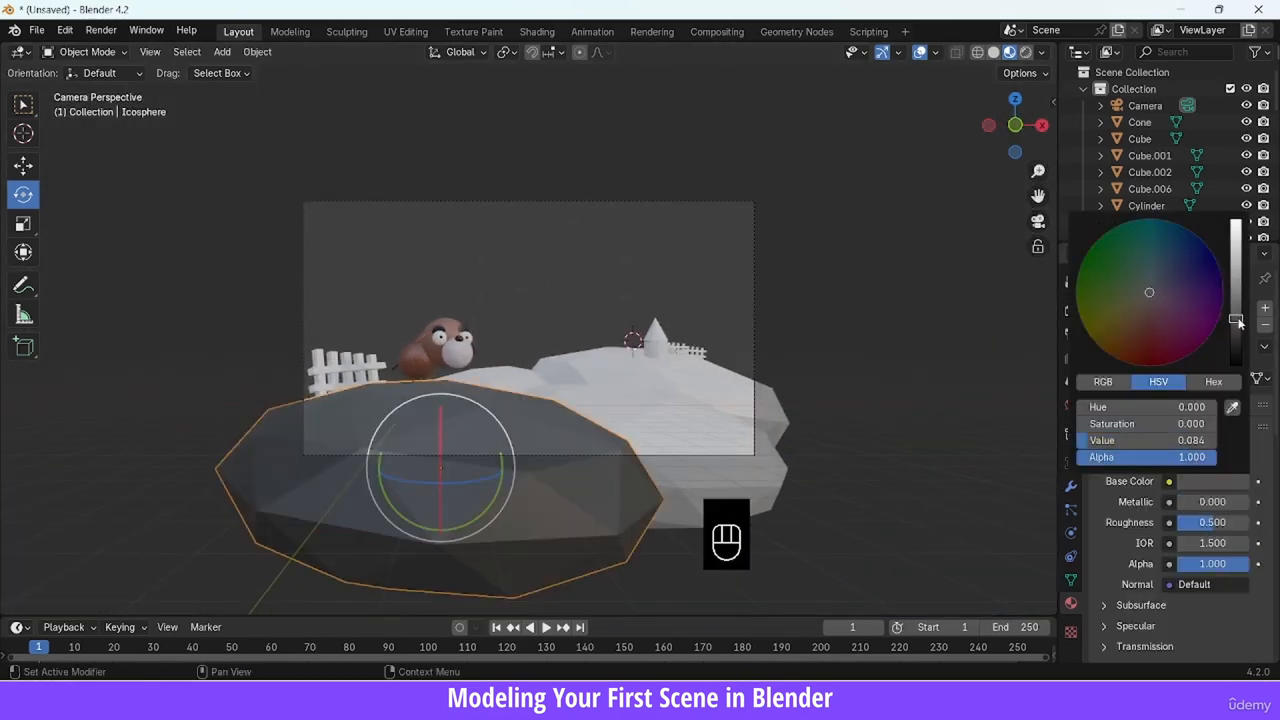
pyautogui.click(1237, 304)
# Give the rock beside the foreground rock a new material with a pale yellow base color
pyautogui.click(660, 420)
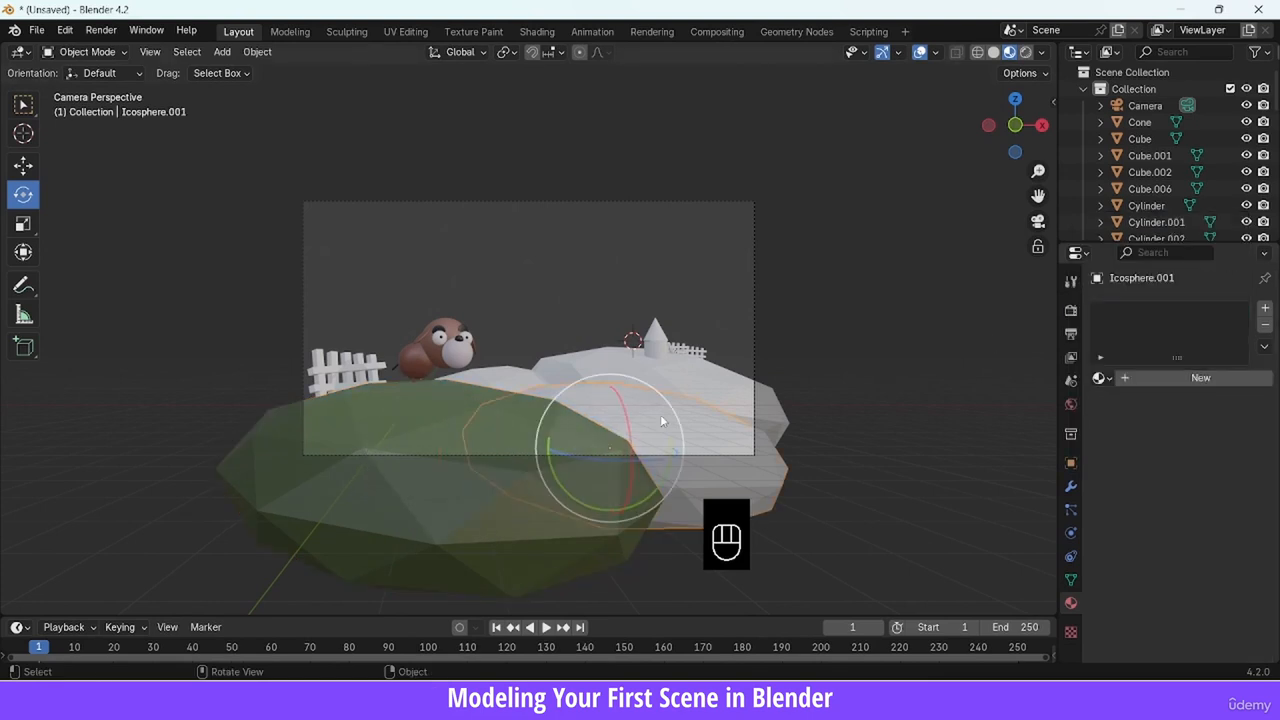
pyautogui.click(1168, 379)
pyautogui.click(1208, 482)
pyautogui.click(1132, 310)
# Give the rock beneath the tower a new material with a muted beige-green base color
pyautogui.click(690, 385)
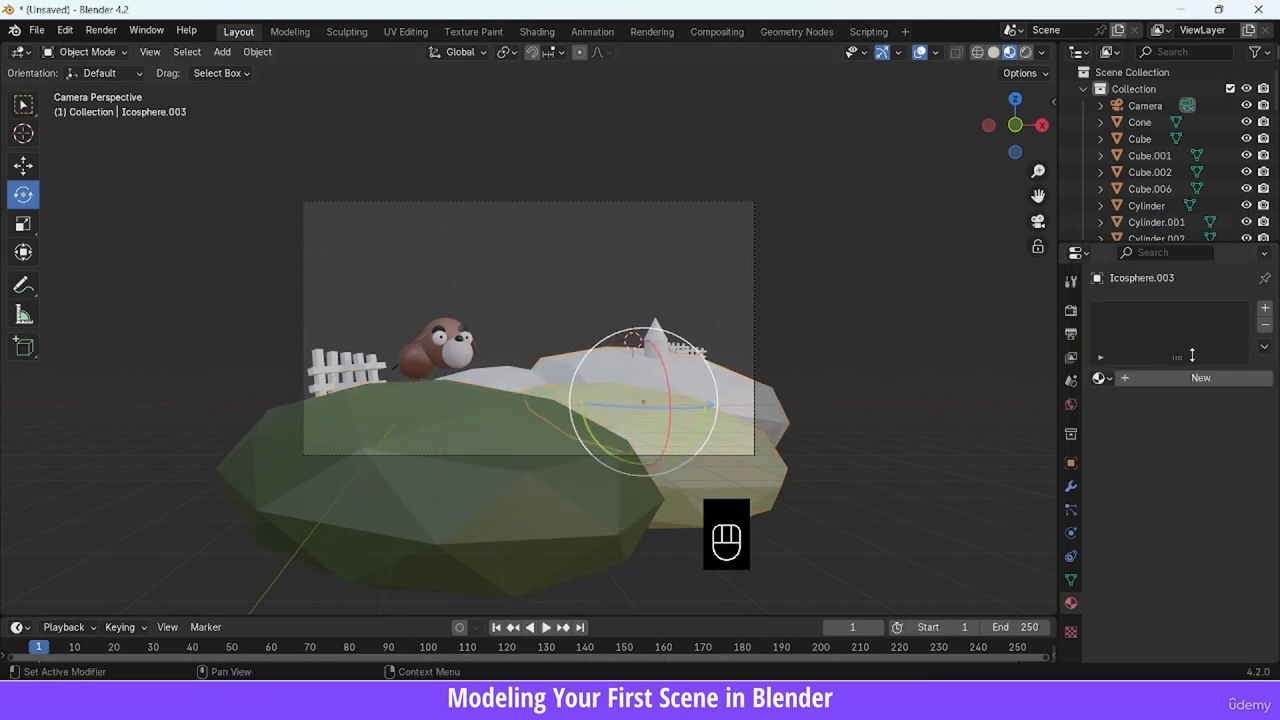
pyautogui.click(1166, 379)
pyautogui.click(1208, 482)
# Give the small rock behind the dog a new material with a light green base color
pyautogui.click(490, 385)
pyautogui.click(1166, 379)
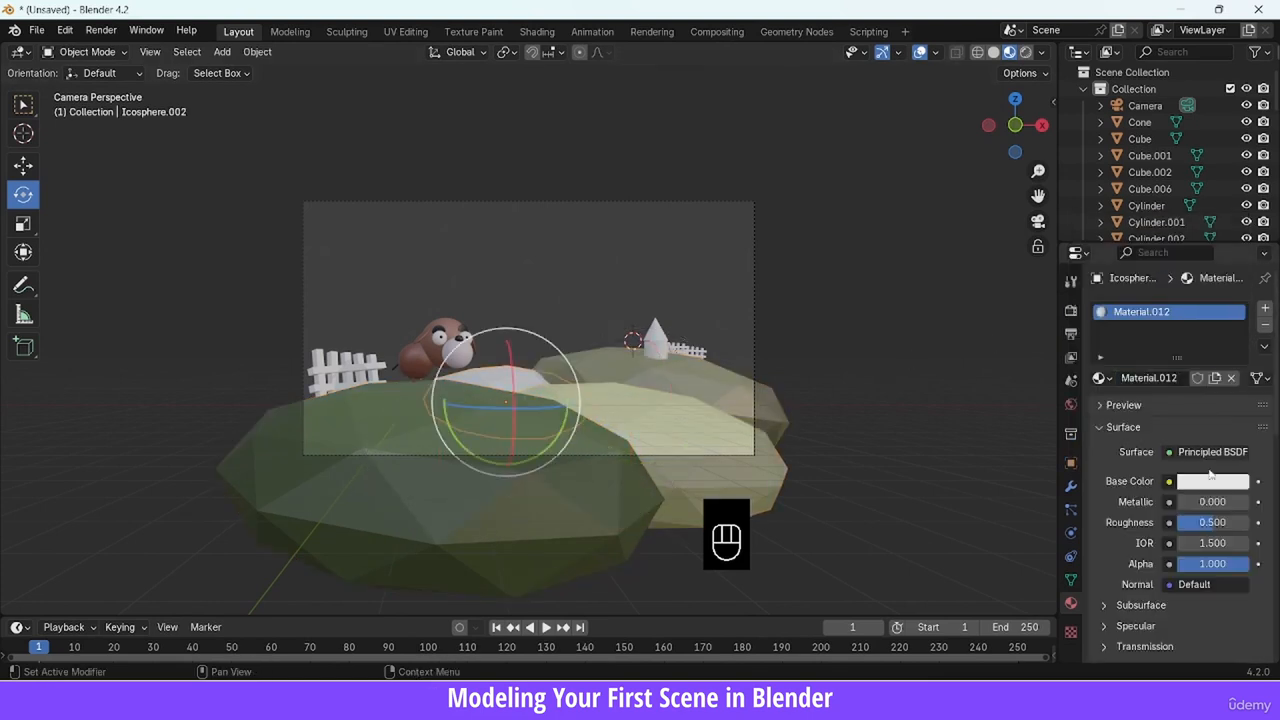
pyautogui.click(1208, 482)
pyautogui.click(860, 330)
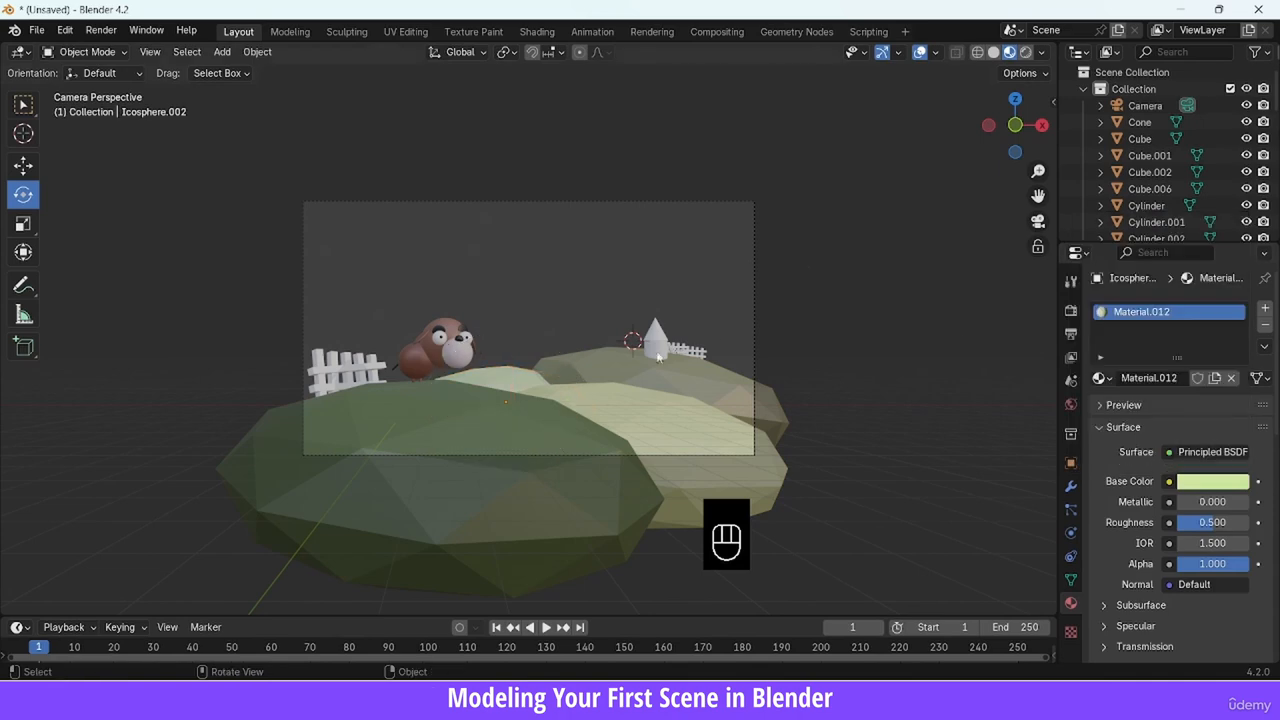
# Give the fence behind the dog a new material with a brown base color
pyautogui.click(336, 386)
pyautogui.click(1191, 378)
pyautogui.click(1208, 482)
pyautogui.click(1132, 324)
pyautogui.click(1235, 291)
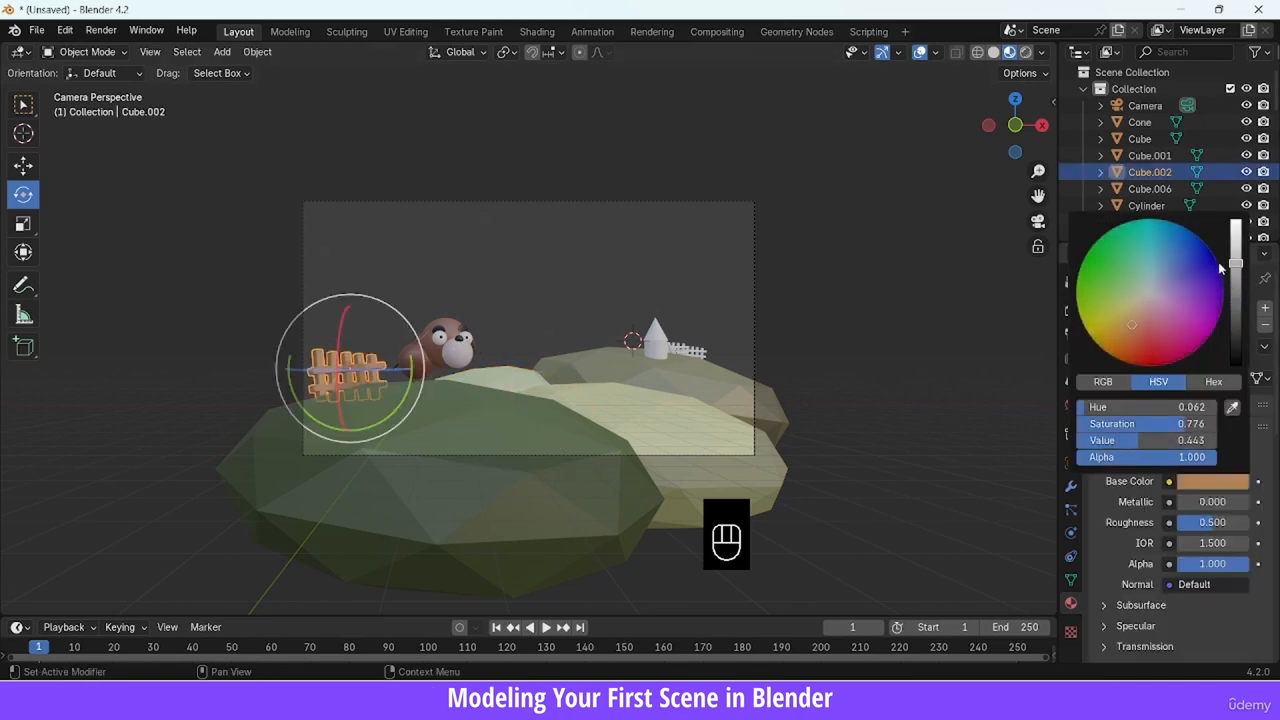
pyautogui.click(673, 326)
# Give the outer fence near the tower a new material with a dark reddish-brown base color
pyautogui.click(688, 351)
pyautogui.press('KP_Decimal')
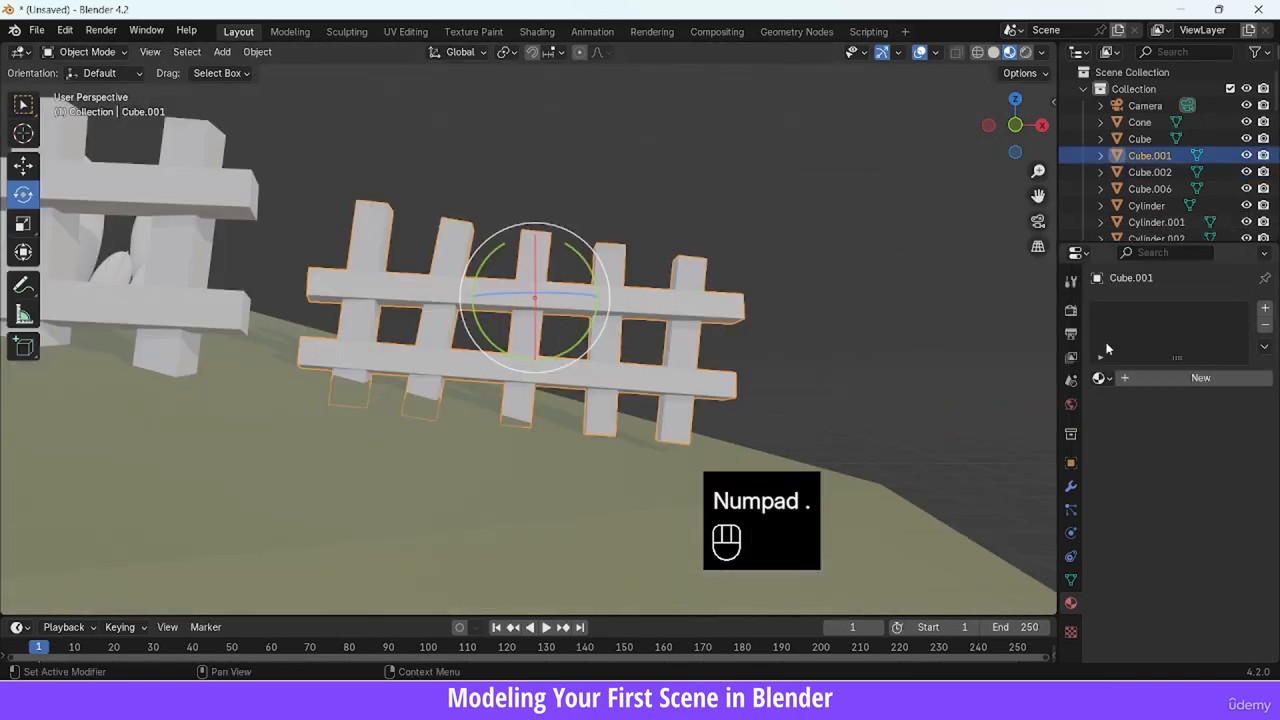
pyautogui.click(1099, 378)
pyautogui.click(1196, 378)
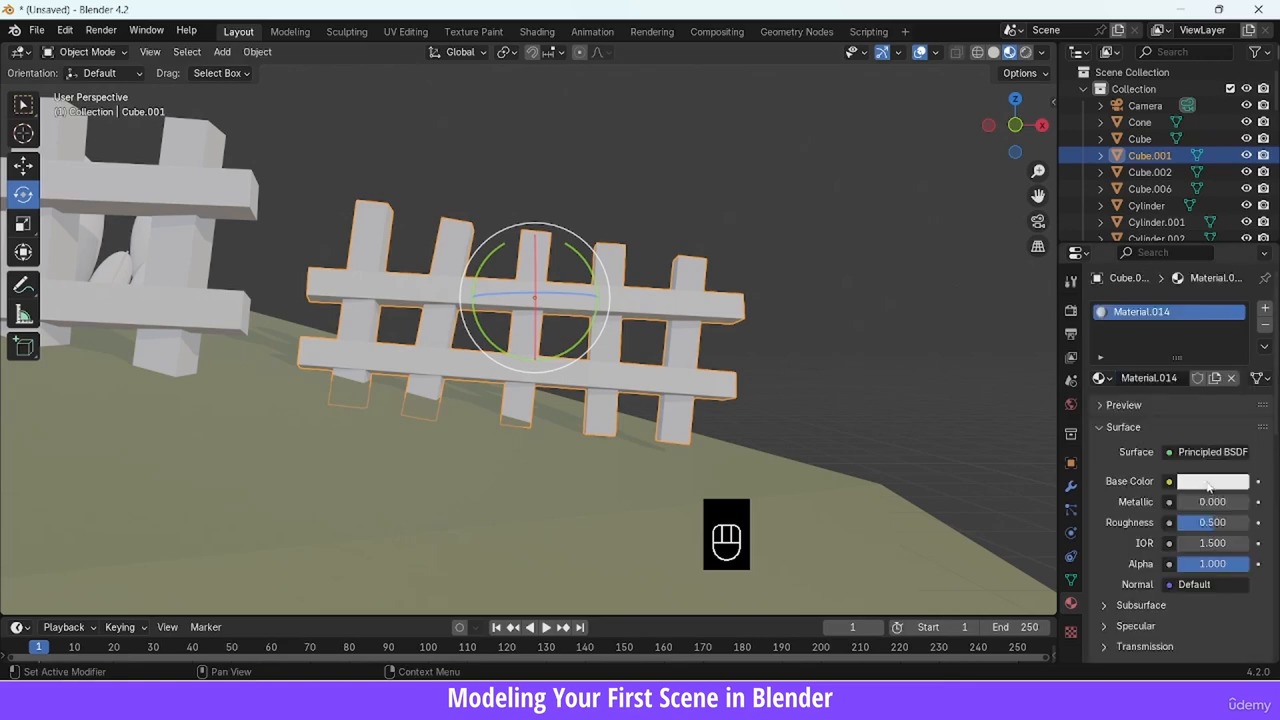
pyautogui.click(1207, 482)
pyautogui.click(1154, 340)
pyautogui.click(1236, 315)
pyautogui.scroll(-3, 607, 334)
pyautogui.click(1212, 482)
pyautogui.click(1156, 327)
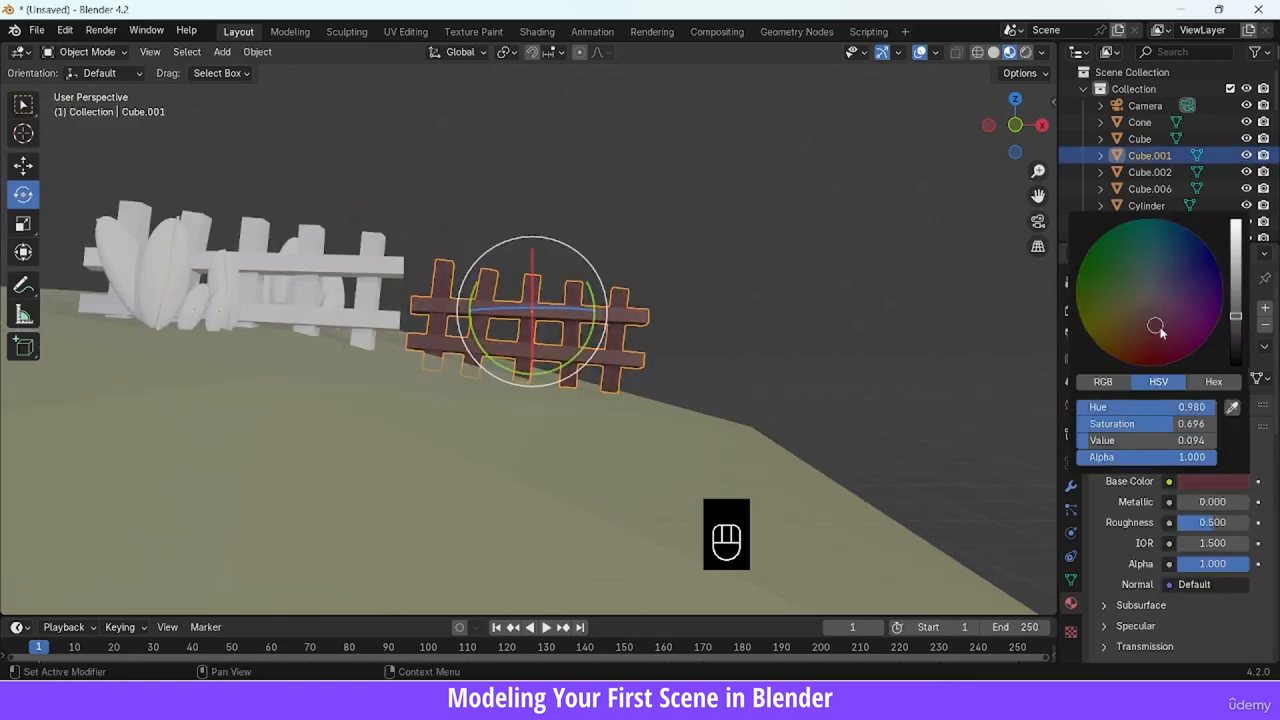
pyautogui.click(880, 220)
# Color the second fence near the tower, behind the leaf plants, dark reddish brown
pyautogui.click(350, 290)
pyautogui.moveTo(1009, 142); pyautogui.dragTo(950, 133)
pyautogui.click(1212, 482)
pyautogui.click(1157, 315)
pyautogui.click(1236, 318)
pyautogui.click(1143, 327)
# Give the tall front leaf a yellow-green material and its midrib a reddish-brown one
pyautogui.click(152, 310)
pyautogui.press('KP_Decimal')
pyautogui.click(1205, 380)
pyautogui.click(1211, 482)
pyautogui.click(1236, 280)
pyautogui.click(1123, 309)
pyautogui.click(543, 235)
pyautogui.click(1196, 378)
pyautogui.click(1212, 482)
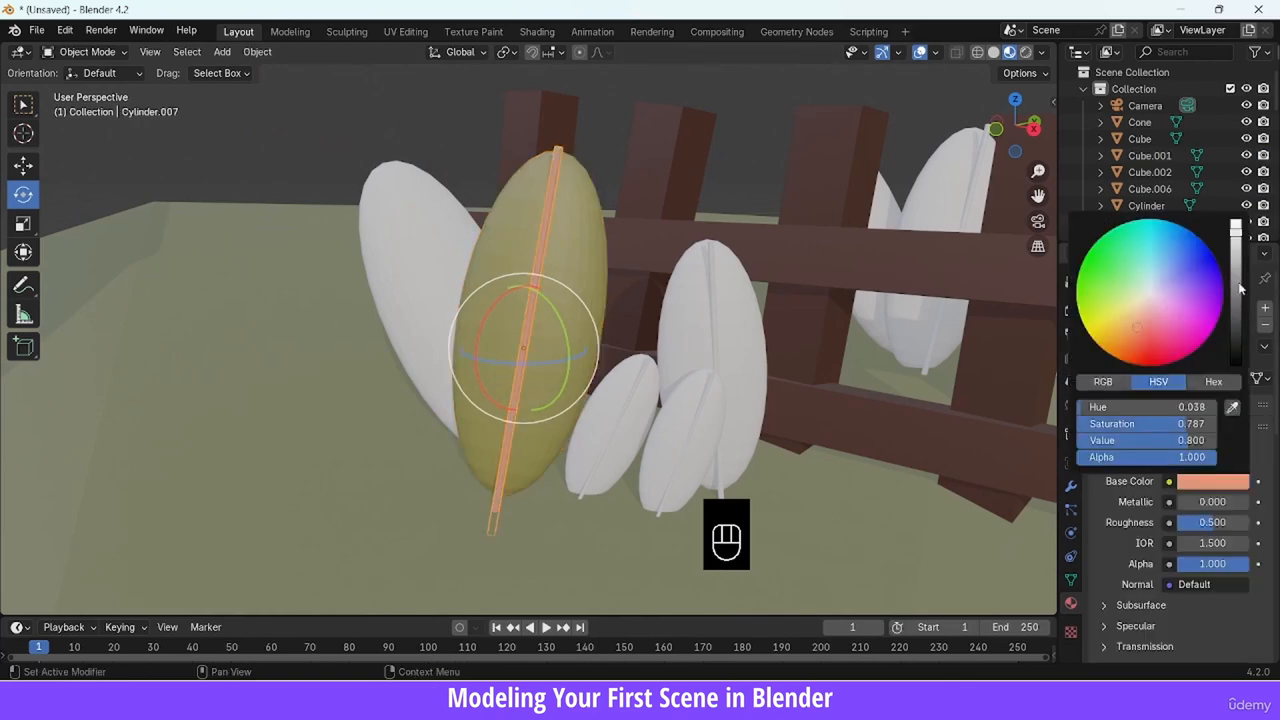
# Give the medium leaf nearest the fence a green material and its midrib a red one
pyautogui.click(738, 320)
pyautogui.click(1196, 378)
pyautogui.click(1212, 482)
pyautogui.click(713, 310)
pyautogui.click(1196, 378)
# Color the small front leaf's midrib dark red and the leaf itself pale yellow
pyautogui.click(686, 445)
pyautogui.click(1212, 482)
pyautogui.click(1235, 278)
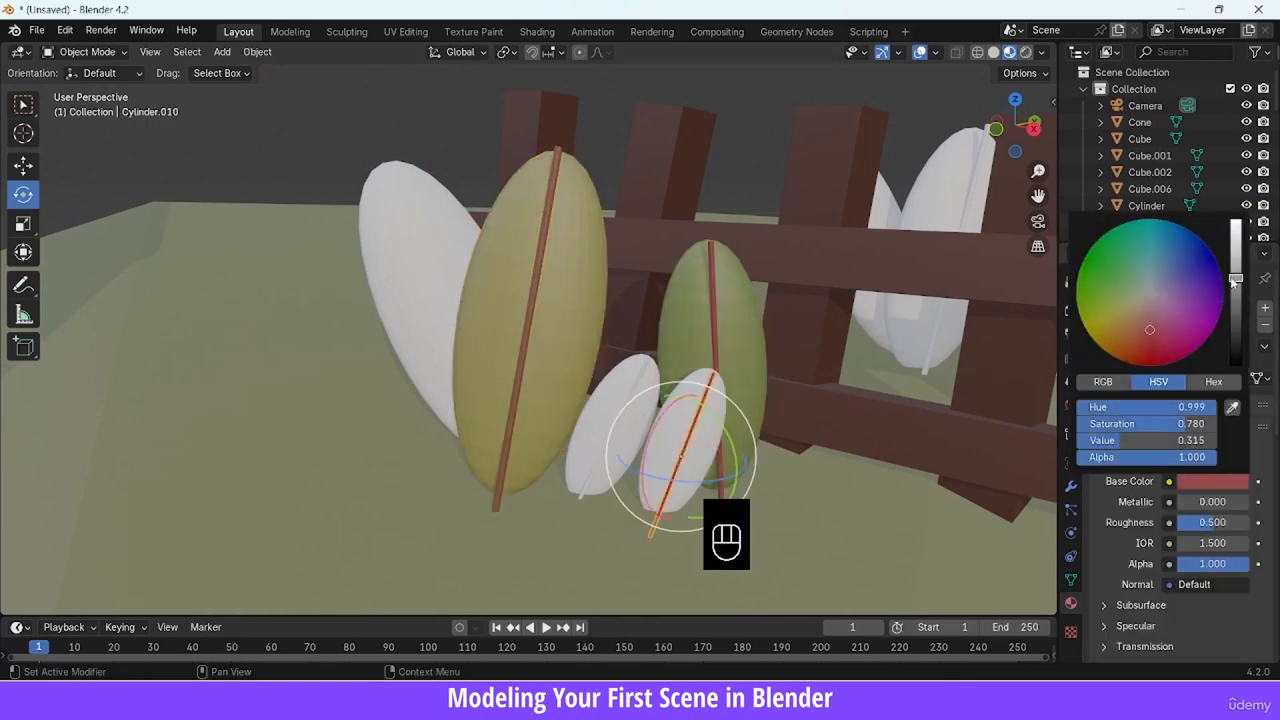
pyautogui.click(708, 425)
pyautogui.click(1144, 318)
# Set the other small leaf's base color to a darkened brown
pyautogui.click(600, 420)
pyautogui.click(1205, 482)
pyautogui.click(1113, 303)
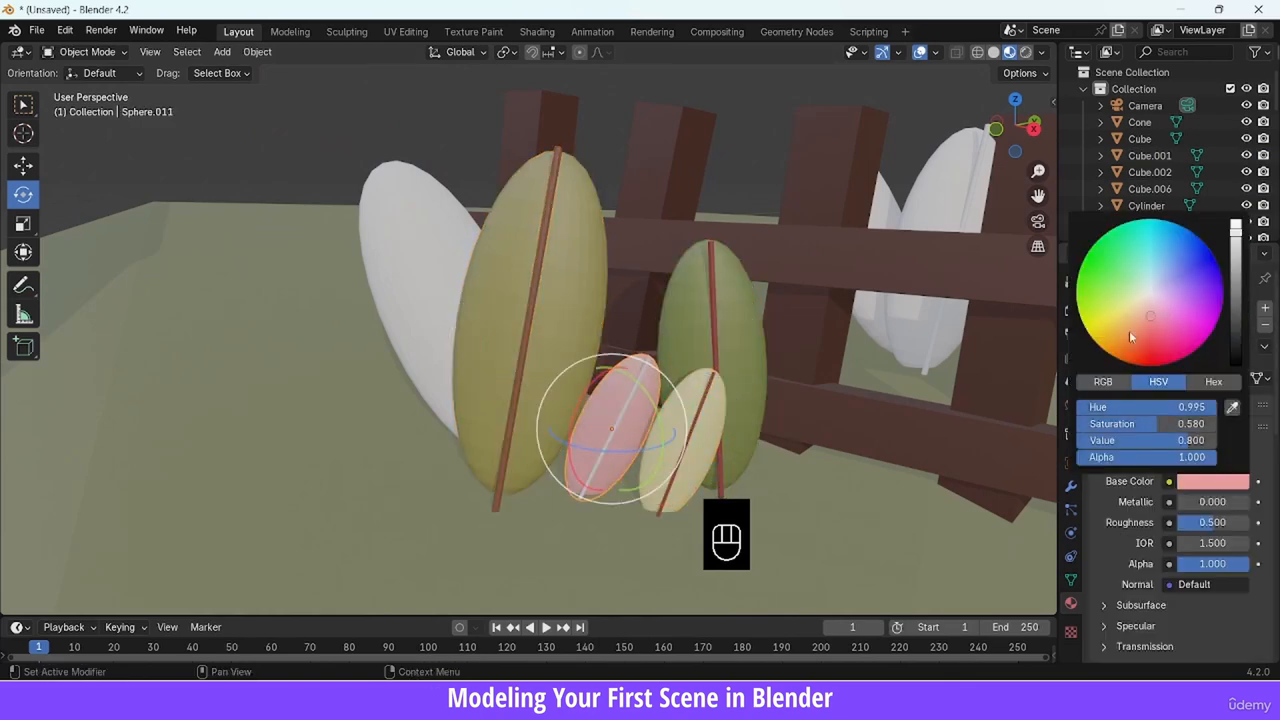
pyautogui.click(1129, 335)
pyautogui.click(1236, 288)
# Give the tall rear leaf a brown material and its midrib a dark red one
pyautogui.click(431, 297)
pyautogui.click(1196, 378)
pyautogui.click(1212, 482)
pyautogui.click(1127, 332)
pyautogui.click(1196, 378)
pyautogui.click(1212, 482)
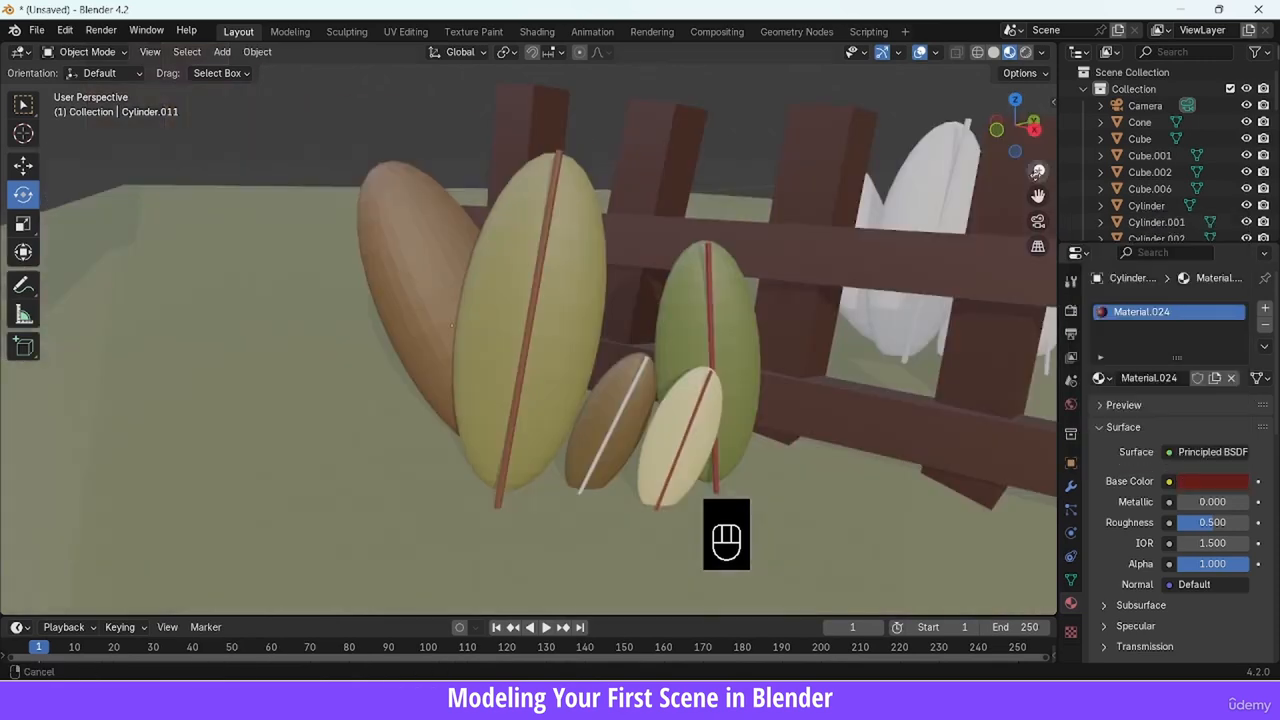
# Assign the existing Material.002 to the small brown leaf's midrib
pyautogui.moveTo(451, 325); pyautogui.dragTo(465, 360, button='middle')
pyautogui.click(603, 428)
pyautogui.click(1102, 378)
pyautogui.click(960, 430)
# Delete the uncolored leaf cluster behind the fence
pyautogui.scroll(-5, 905, 298)
pyautogui.moveTo(905, 298); pyautogui.dragTo(797, 151, button='middle')
pyautogui.moveTo(797, 151); pyautogui.dragTo(936, 318)
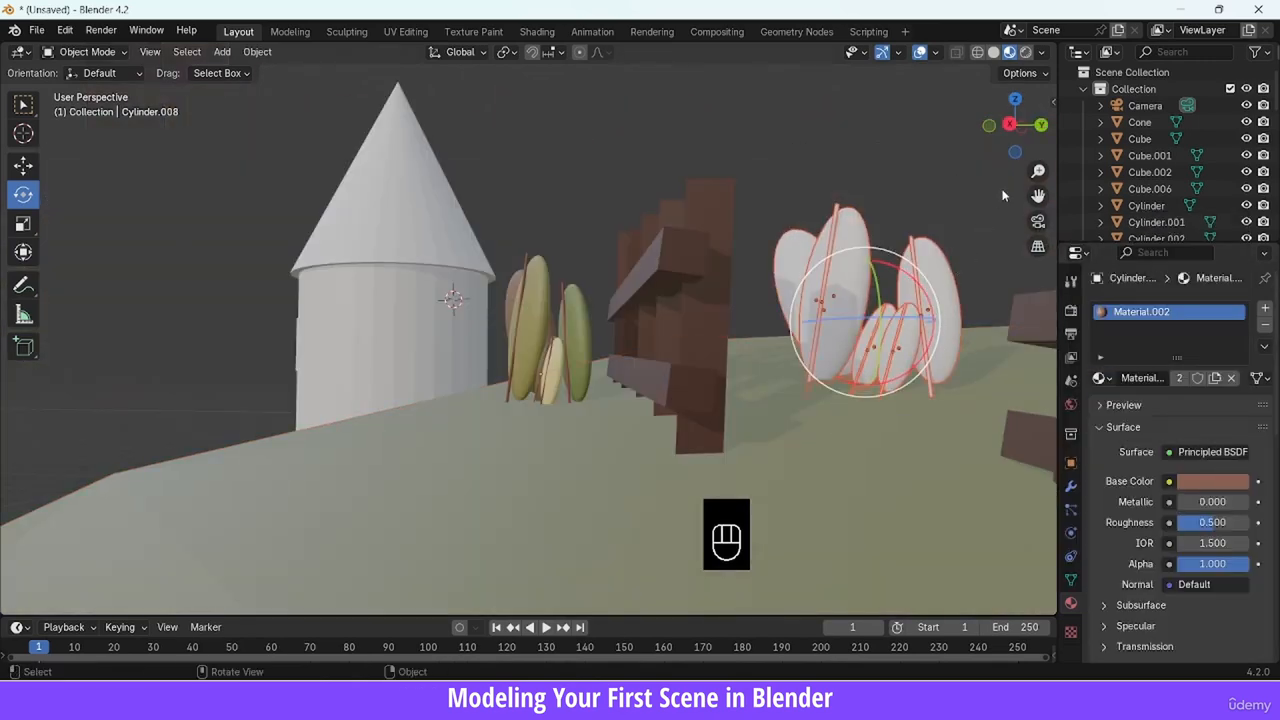
pyautogui.press('x')
pyautogui.click(950, 178)
# Duplicate the colored leaf cluster and place the copy behind the fence
pyautogui.moveTo(1046, 114)
pyautogui.mouseDown()
pyautogui.moveTo(1051, 123)
pyautogui.moveTo(1025, 116)
pyautogui.mouseUp()
pyautogui.moveTo(463, 183); pyautogui.dragTo(610, 408)
pyautogui.moveTo(1020, 128); pyautogui.dragTo(846, 106)
pyautogui.hotkey('shift', 'd')
pyautogui.click(705, 325)
pyautogui.press('g')
pyautogui.click(560, 345)
# Duplicate the colored leaf cluster again, place the copy near the fence's end and rotate it freely
pyautogui.moveTo(1002, 127); pyautogui.dragTo(985, 185)
pyautogui.moveTo(476, 442); pyautogui.dragTo(575, 408)
pyautogui.moveTo(490, 400); pyautogui.dragTo(560, 376)
pyautogui.moveTo(1013, 130); pyautogui.dragTo(1025, 120)
pyautogui.hotkey('shift', 'd')
pyautogui.click(680, 345)
pyautogui.moveTo(603, 380); pyautogui.dragTo(455, 388)
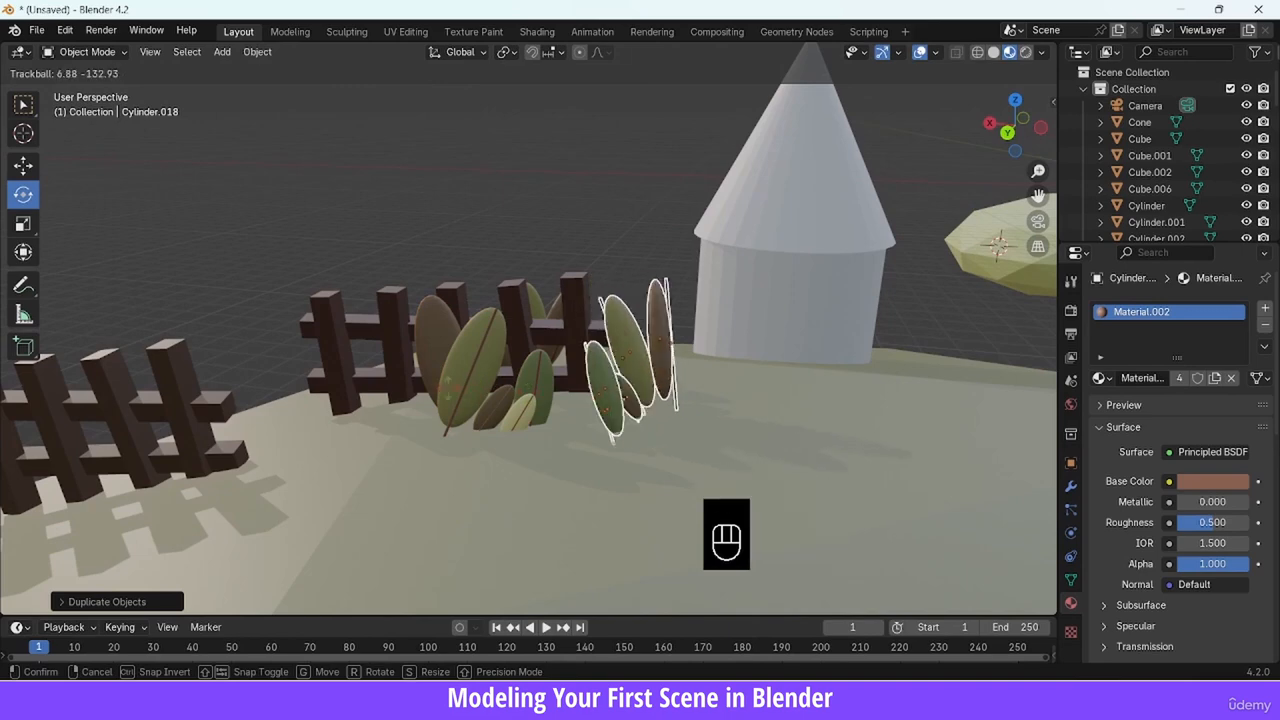
# Make another copy of the leaf cluster and move it toward the tower's side
pyautogui.moveTo(1015, 127); pyautogui.dragTo(1120, 130)
pyautogui.hotkey('shift', 'd')
pyautogui.click(514, 305)
pyautogui.moveTo(1015, 127); pyautogui.dragTo(1052, 106)
pyautogui.press('g')
pyautogui.click(650, 296)
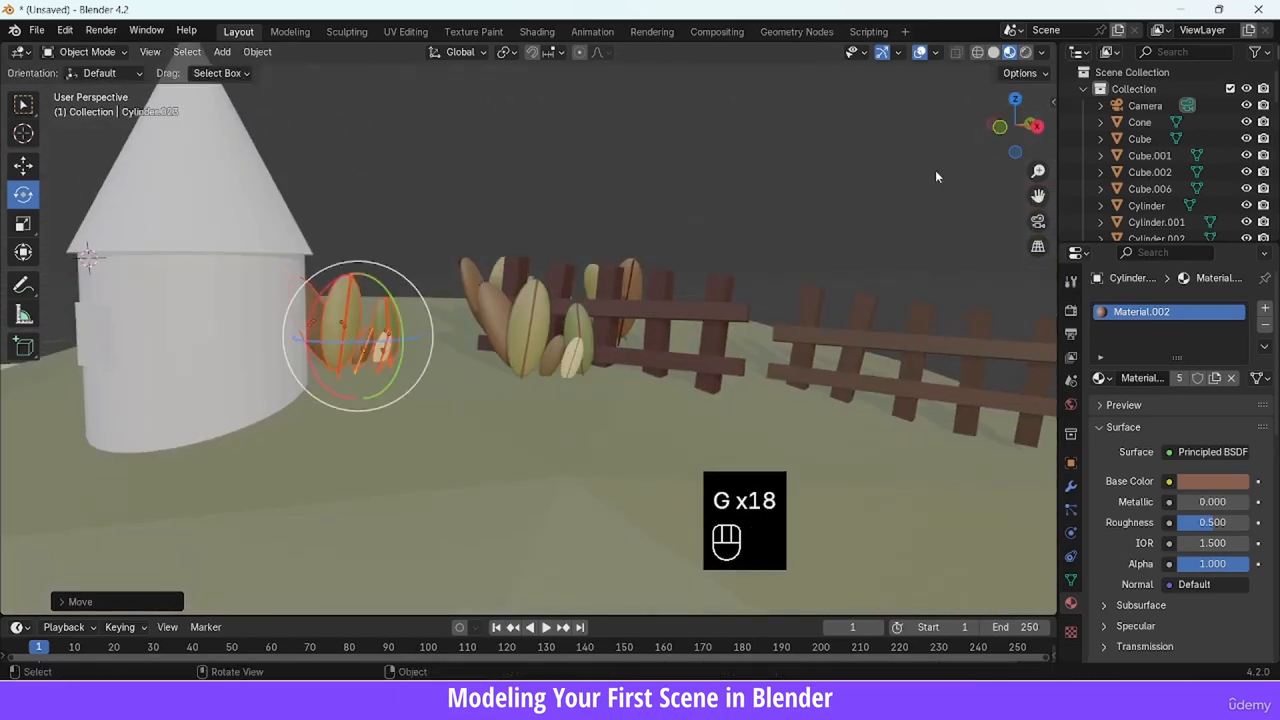
# Settle the new leaf cluster on the ground beside the tower and rotate it slightly upright
pyautogui.press('KP_Decimal')
pyautogui.press('g')
pyautogui.click(1070, 208)
pyautogui.scroll(-6, 820, 296)
pyautogui.moveTo(820, 296); pyautogui.dragTo(722, 304, button='middle')
pyautogui.scroll(4, 690, 215)
pyautogui.press('r')
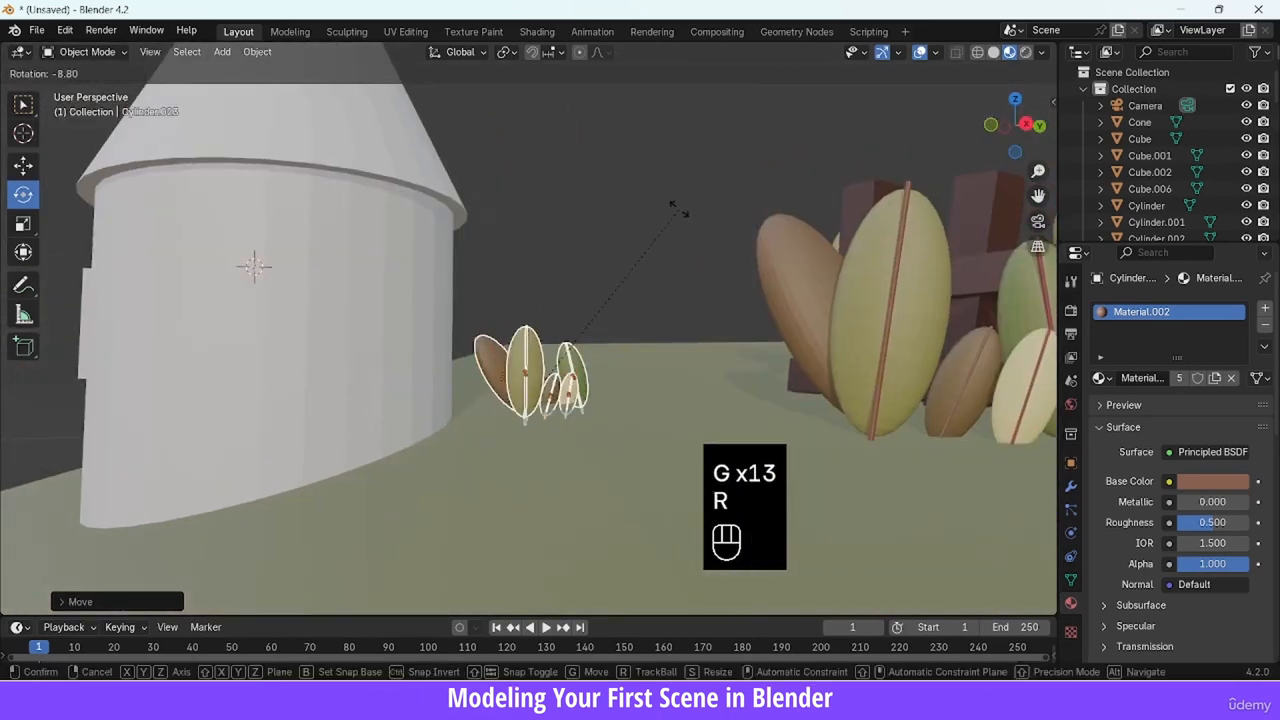
pyautogui.click(680, 230)
# Duplicate the cluster beside the tower, scale the copy down and turn it to face another direction
pyautogui.hotkey('shift', 'd')
pyautogui.click(738, 280)
pyautogui.press('s')
pyautogui.moveTo(640, 370); pyautogui.dragTo(545, 373)
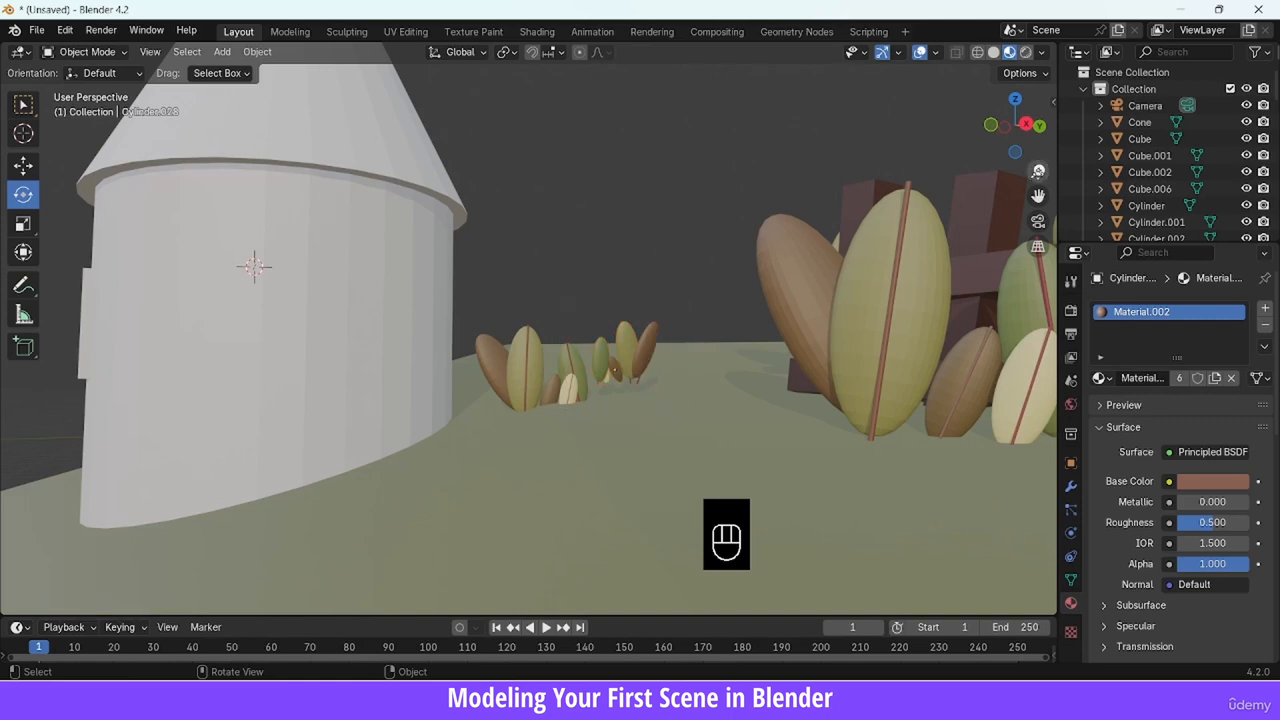
# Give the tower's body a deep red base color
pyautogui.moveTo(1038, 172); pyautogui.dragTo(1038, 205)
pyautogui.moveTo(1015, 127)
pyautogui.mouseDown()
pyautogui.moveTo(1014, 160)
pyautogui.moveTo(1012, 145)
pyautogui.mouseUp()
pyautogui.click(420, 340)
pyautogui.click(1144, 378)
pyautogui.click(1212, 481)
pyautogui.click(1146, 323)
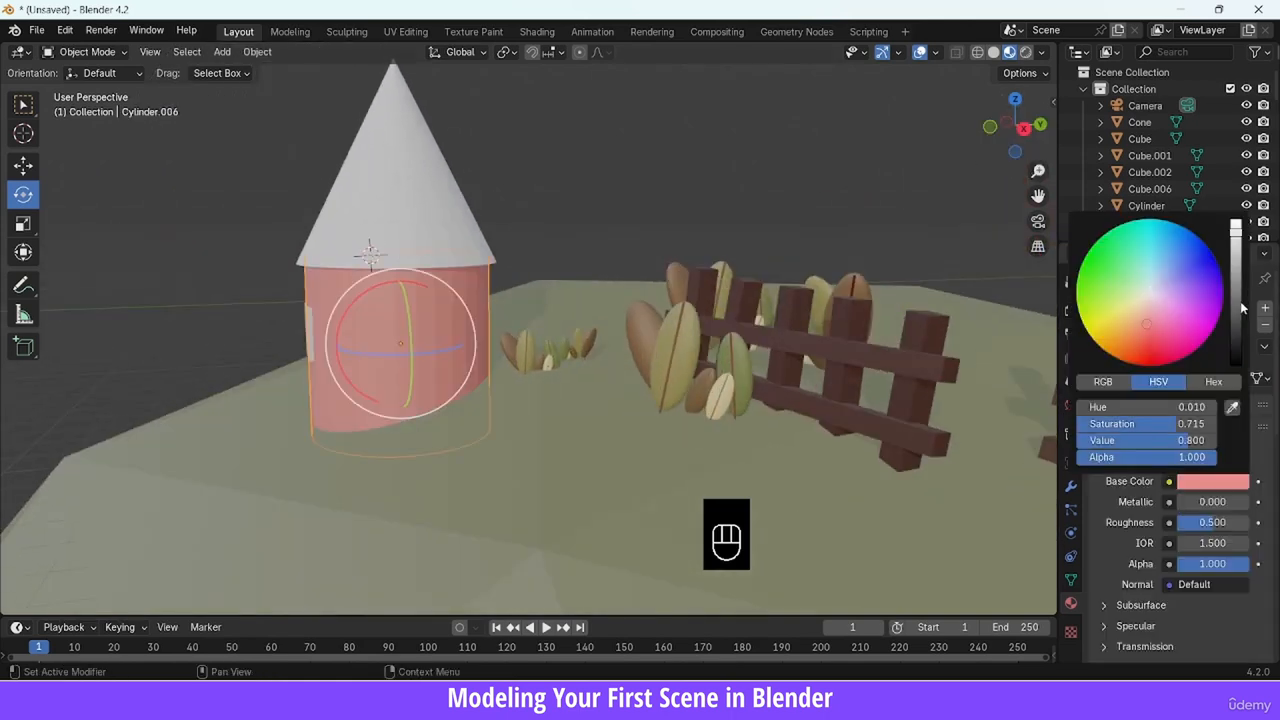
pyautogui.moveTo(1237, 305); pyautogui.dragTo(1233, 274)
pyautogui.moveTo(1146, 323); pyautogui.dragTo(1150, 340)
# Add a new material to the tower's cone roof with a dark gray-green base color
pyautogui.click(410, 200)
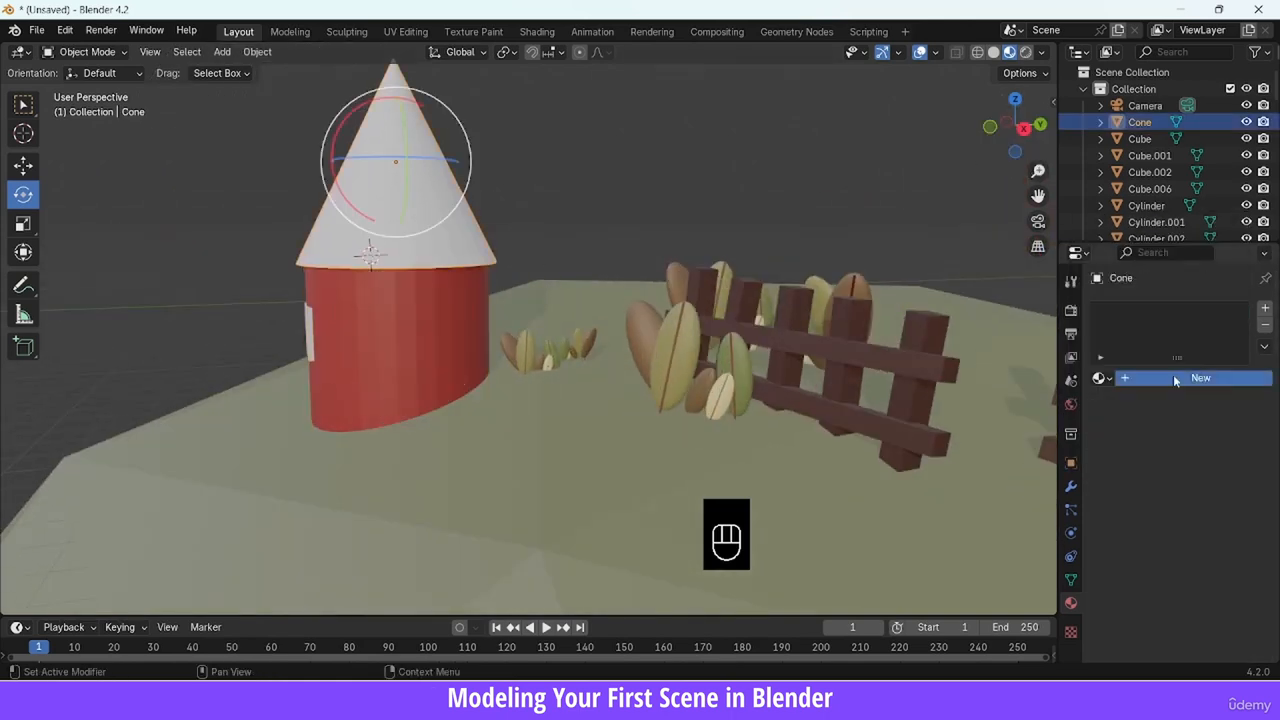
pyautogui.click(1175, 378)
pyautogui.click(1212, 481)
pyautogui.moveTo(1237, 245); pyautogui.dragTo(1237, 323)
pyautogui.moveTo(1135, 297); pyautogui.dragTo(1133, 288)
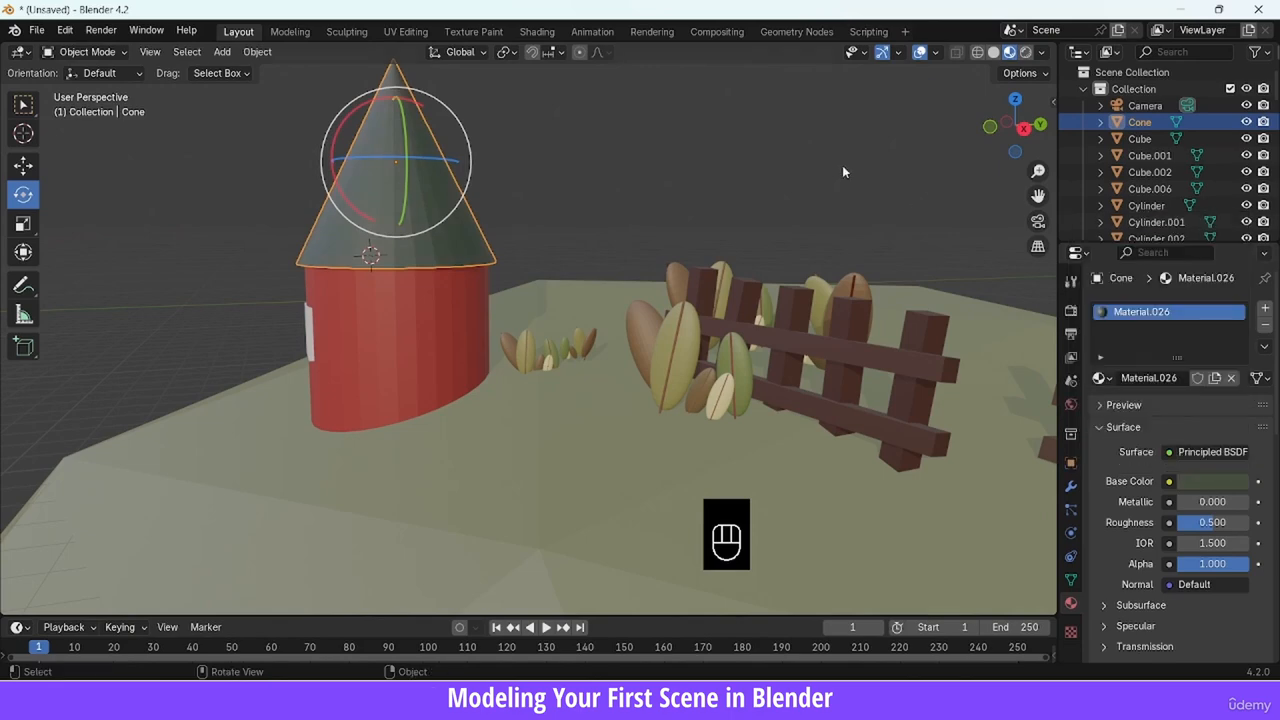
pyautogui.click(843, 171)
# Add a new material to the tower's square window and set its base color to dark green
pyautogui.moveTo(1015, 127); pyautogui.dragTo(1110, 121)
pyautogui.click(380, 334)
pyautogui.click(1175, 378)
pyautogui.click(1212, 481)
pyautogui.moveTo(1237, 245); pyautogui.dragTo(1237, 326)
pyautogui.click(1150, 339)
pyautogui.moveTo(1148, 318); pyautogui.dragTo(1136, 285)
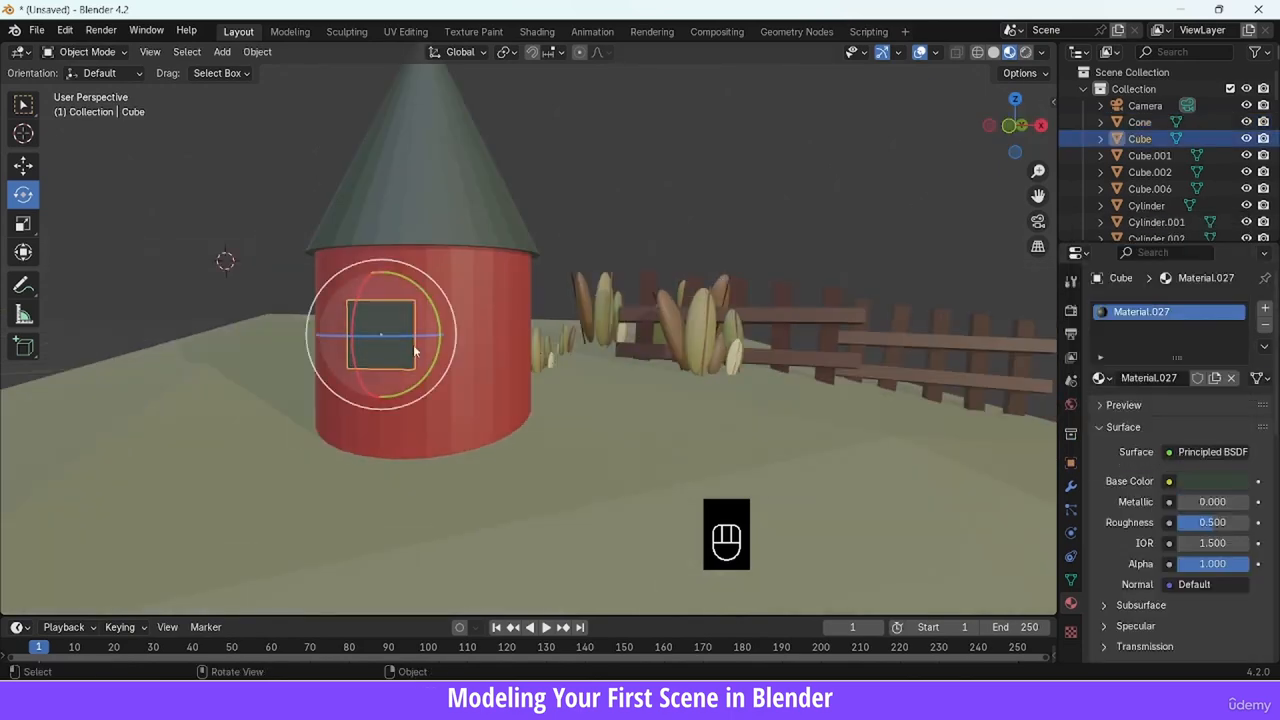
# Duplicate the tower's window, scale the copy down and place it centered in front of the original
pyautogui.scroll(3, 413, 346)
pyautogui.moveTo(1016, 128)
pyautogui.mouseDown()
pyautogui.moveTo(1017, 141)
pyautogui.moveTo(1030, 130)
pyautogui.mouseUp()
pyautogui.hotkey('shift', 'd')
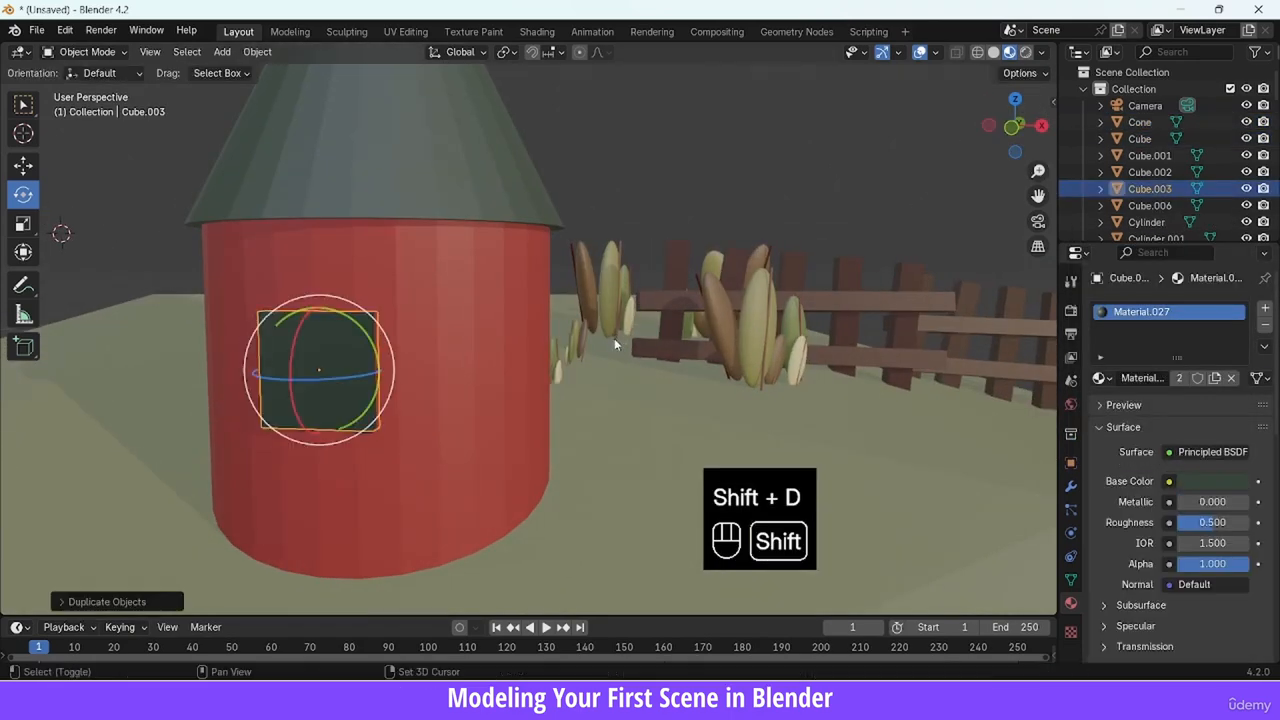
pyautogui.press('s')
pyautogui.click(543, 366)
pyautogui.moveTo(1015, 127); pyautogui.dragTo(970, 130)
pyautogui.press('g')
pyautogui.click(811, 224)
pyautogui.press('g')
pyautogui.click(723, 319)
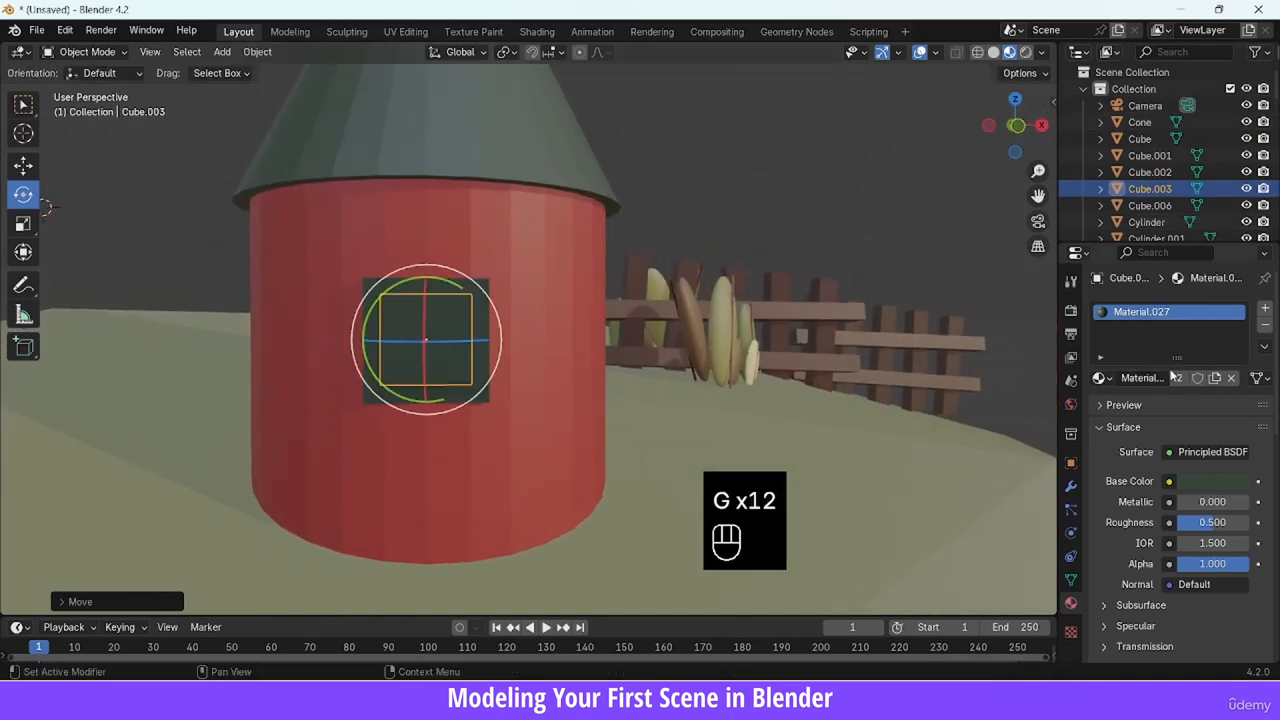
# Make the larger window square's material independent and set its base color to light mint green
pyautogui.click(481, 345)
pyautogui.click(1180, 378)
pyautogui.click(1213, 481)
pyautogui.moveTo(1236, 327); pyautogui.dragTo(1236, 248)
pyautogui.click(880, 180)
# Select the leaf cluster beside the tower's fence, duplicate it and move the copy to the dog's rock
pyautogui.moveTo(1038, 171); pyautogui.dragTo(1037, 226)
pyautogui.moveTo(1015, 127); pyautogui.dragTo(903, 97)
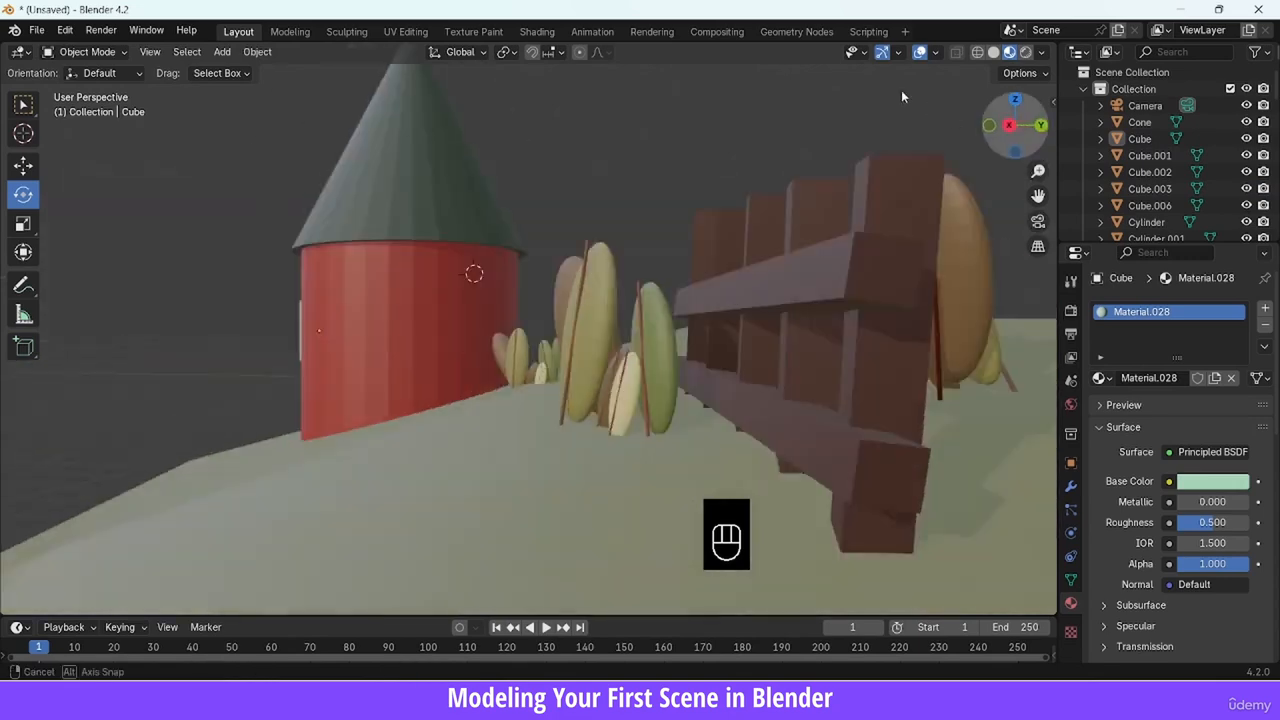
pyautogui.moveTo(590, 250); pyautogui.dragTo(682, 440)
pyautogui.moveTo(1015, 127); pyautogui.dragTo(918, 176)
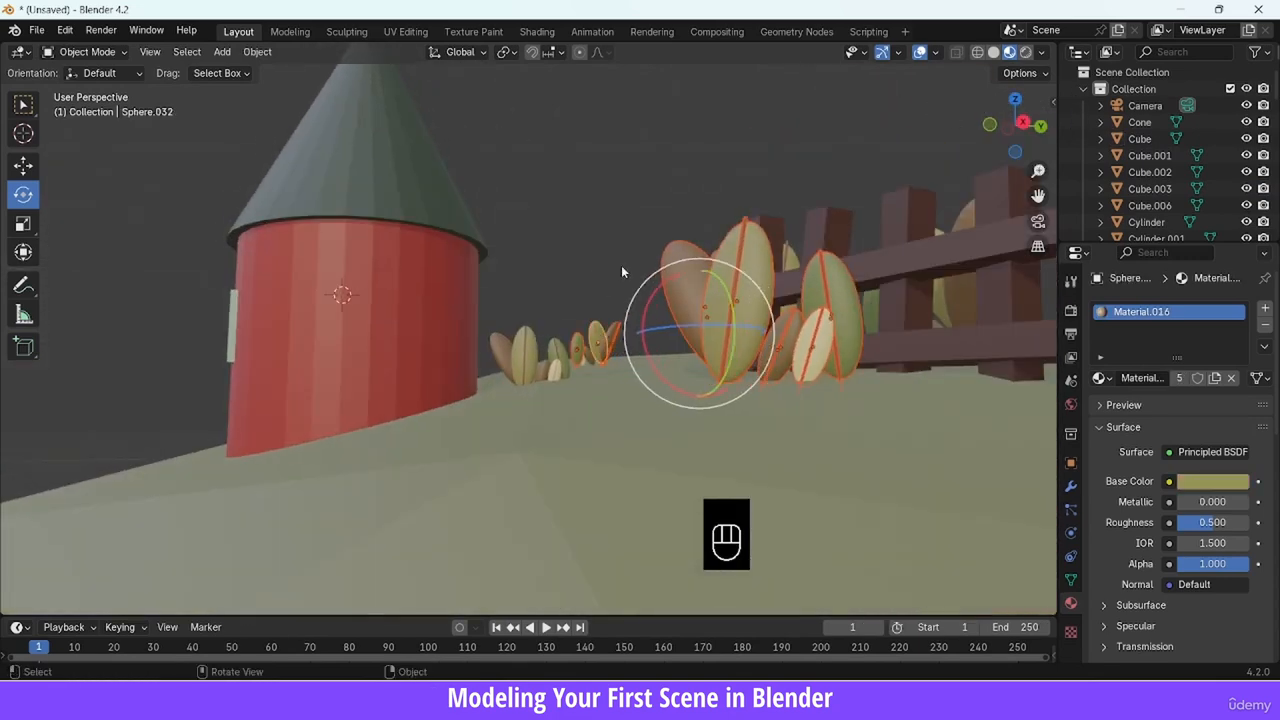
pyautogui.moveTo(1015, 127); pyautogui.dragTo(1038, 226)
pyautogui.keyDown('shift'); pyautogui.click(700, 272); pyautogui.keyUp('shift')
pyautogui.scroll(3, 713, 264)
pyautogui.keyDown('shift'); pyautogui.click(780, 360); pyautogui.keyUp('shift')
pyautogui.scroll(-6, 810, 379)
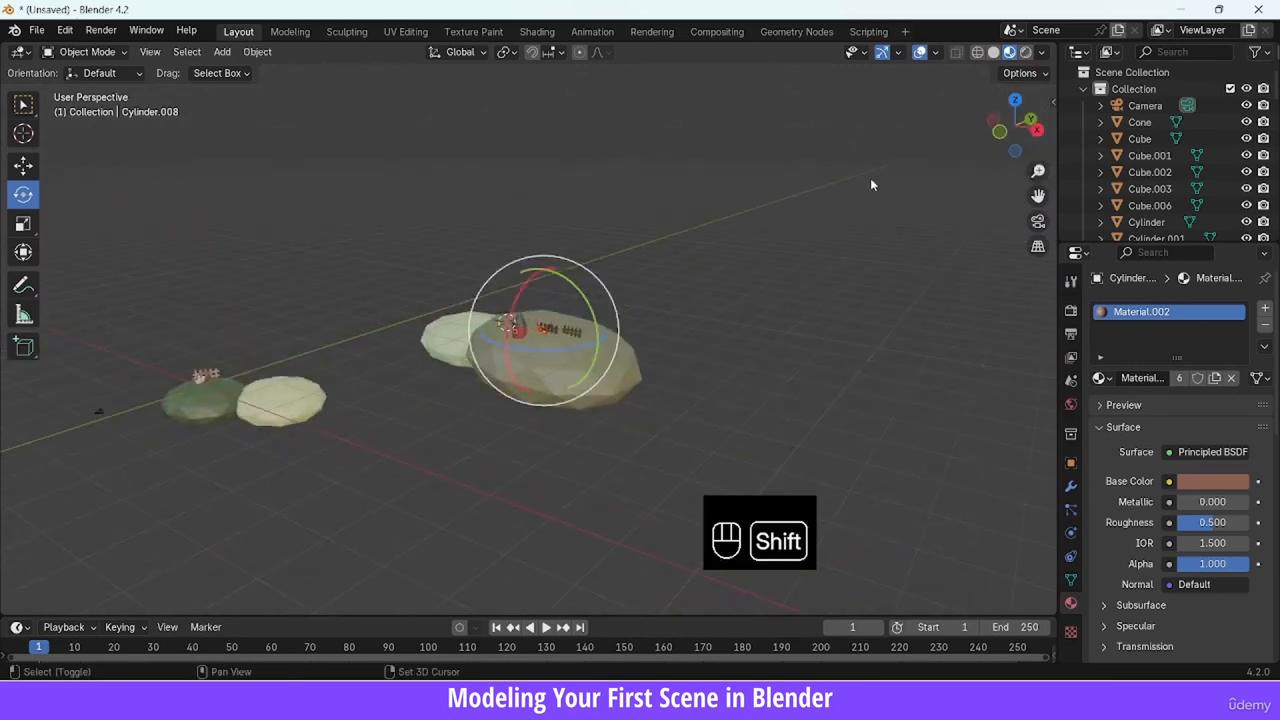
pyautogui.hotkey('shift', 'd')
pyautogui.click(508, 235)
pyautogui.moveTo(1015, 127); pyautogui.dragTo(1160, 103)
pyautogui.press('g')
pyautogui.click(640, 385)
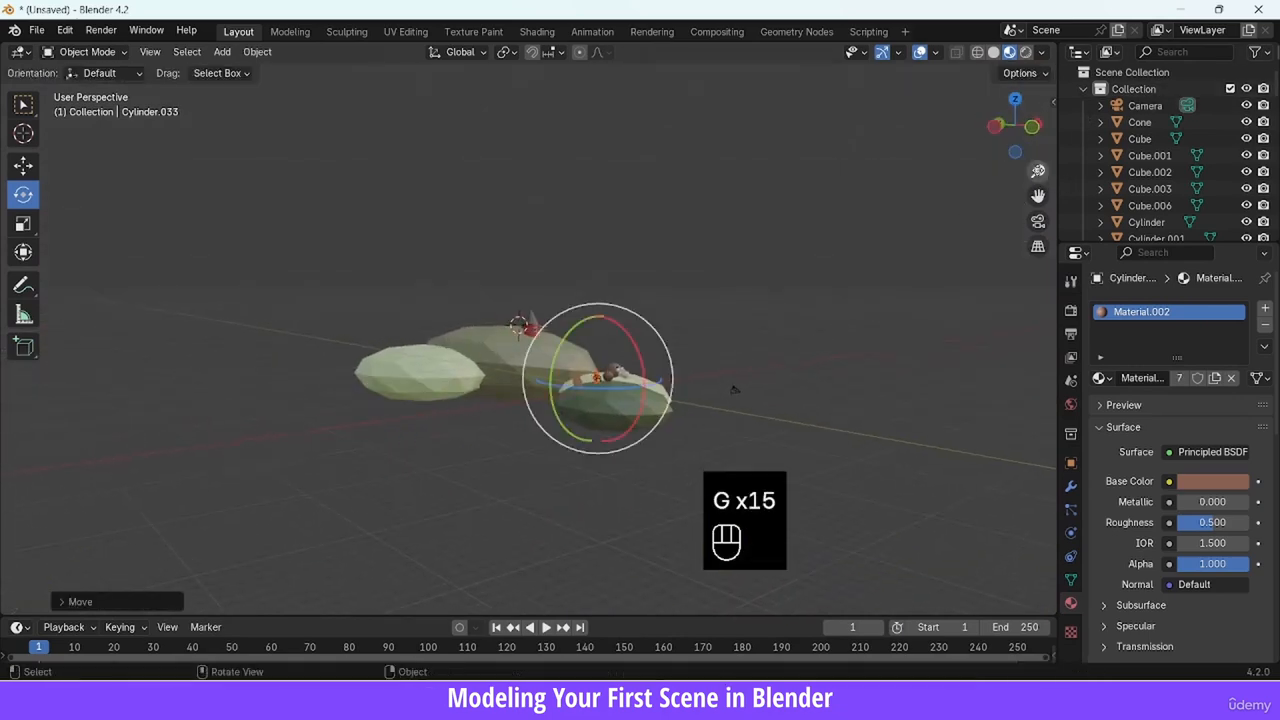
# Bring the copied leaf cluster next to the fence on the dog's rock
pyautogui.scroll(4, 640, 385)
pyautogui.moveTo(1015, 127); pyautogui.dragTo(940, 110)
pyautogui.scroll(4, 866, 216)
pyautogui.press('g')
pyautogui.click(775, 266)
pyautogui.press('KP_Decimal')
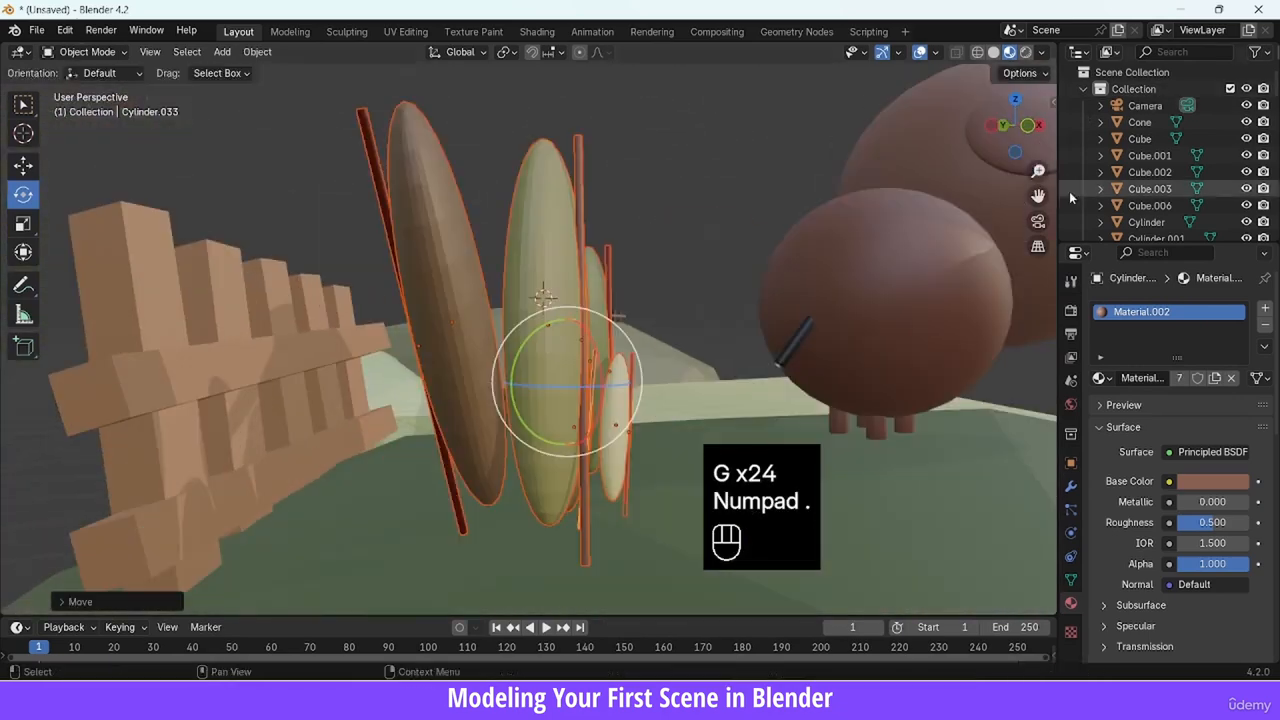
# Settle the leaf cluster on the ground in front of the dog's fence and rotate it to face forward
pyautogui.scroll(-4, 730, 400)
pyautogui.press('g')
pyautogui.moveTo(1015, 127); pyautogui.dragTo(915, 150)
pyautogui.click(750, 420)
pyautogui.moveTo(530, 365); pyautogui.dragTo(580, 400)
pyautogui.press('g')
pyautogui.click(570, 370)
# Duplicate the leaf cluster, rotate the copy freely and place it at the outer end of the dog's fence
pyautogui.hotkey('shift', 'd')
pyautogui.click(395, 405)
pyautogui.press('g')
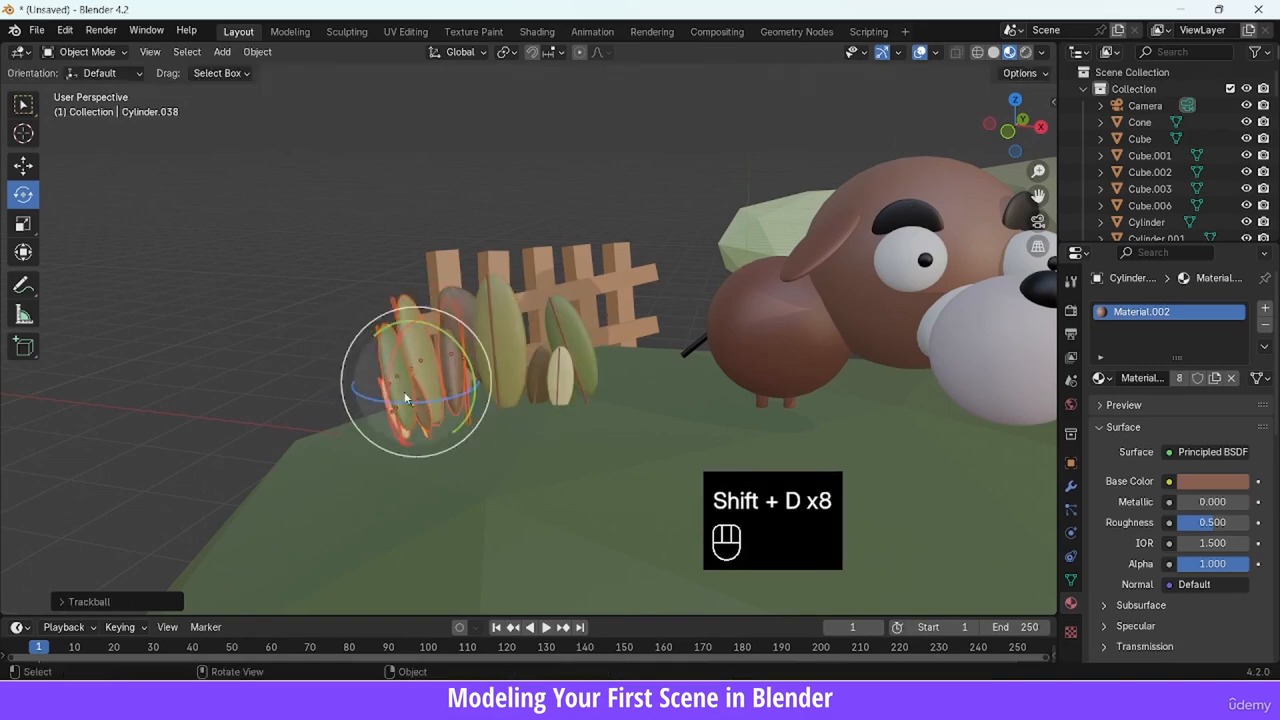
pyautogui.click(387, 432)
# Make another copy of the leaf cluster, rotate it and settle it on the green rock in front of the dog
pyautogui.hotkey('shift', 'd')
pyautogui.moveTo(1015, 127); pyautogui.dragTo(1094, 114)
pyautogui.press('g')
pyautogui.scroll(-5, 686, 131)
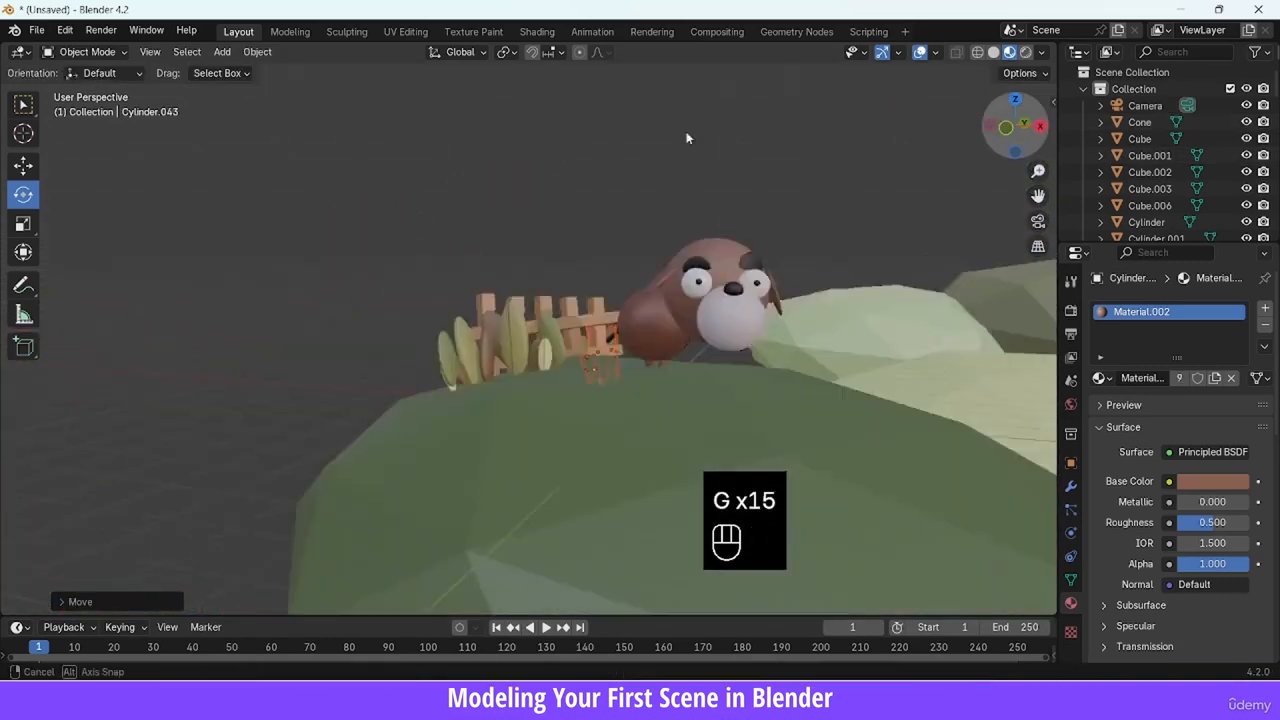
pyautogui.moveTo(1015, 127); pyautogui.dragTo(1095, 120)
pyautogui.press('g')
pyautogui.moveTo(290, 385); pyautogui.dragTo(265, 395)
pyautogui.press('g')
pyautogui.click(219, 379)
pyautogui.moveTo(1015, 127); pyautogui.dragTo(937, 189)
pyautogui.press('g')
pyautogui.click(808, 345)
# Duplicate the leaf cluster on the green rock and move the copy forward toward the camera
pyautogui.scroll(-5, 969, 178)
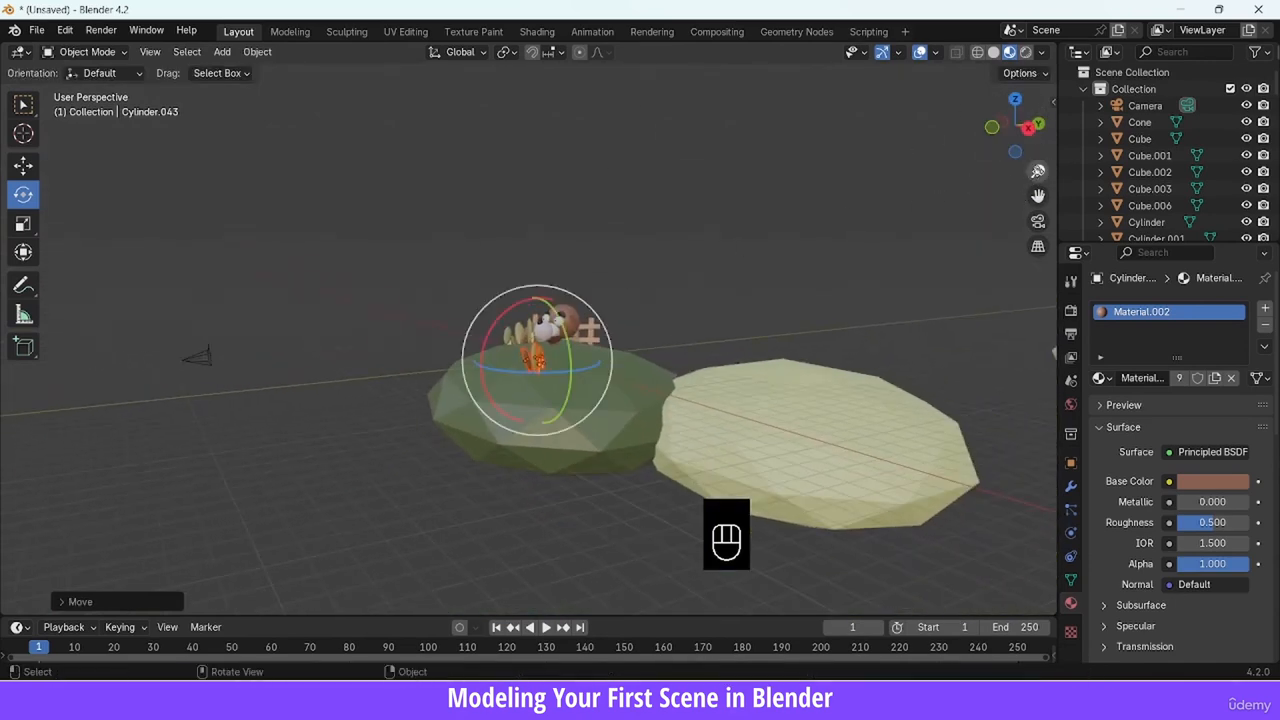
pyautogui.moveTo(1038, 171); pyautogui.dragTo(855, 262)
pyautogui.hotkey('shift', 'd')
pyautogui.click(478, 199)
pyautogui.press('g')
pyautogui.click(1040, 222)
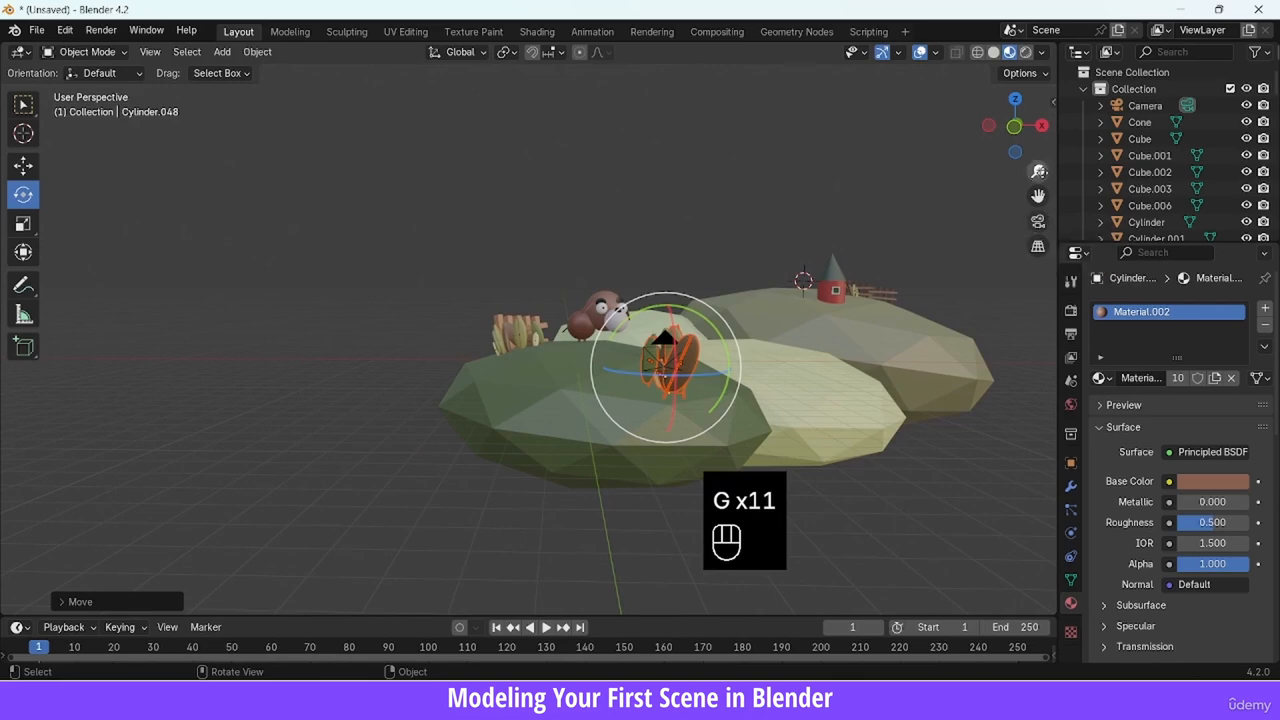
# Look through the camera, scale the foreground leaf cluster down and move it to the frame's edge
pyautogui.click(1038, 221)
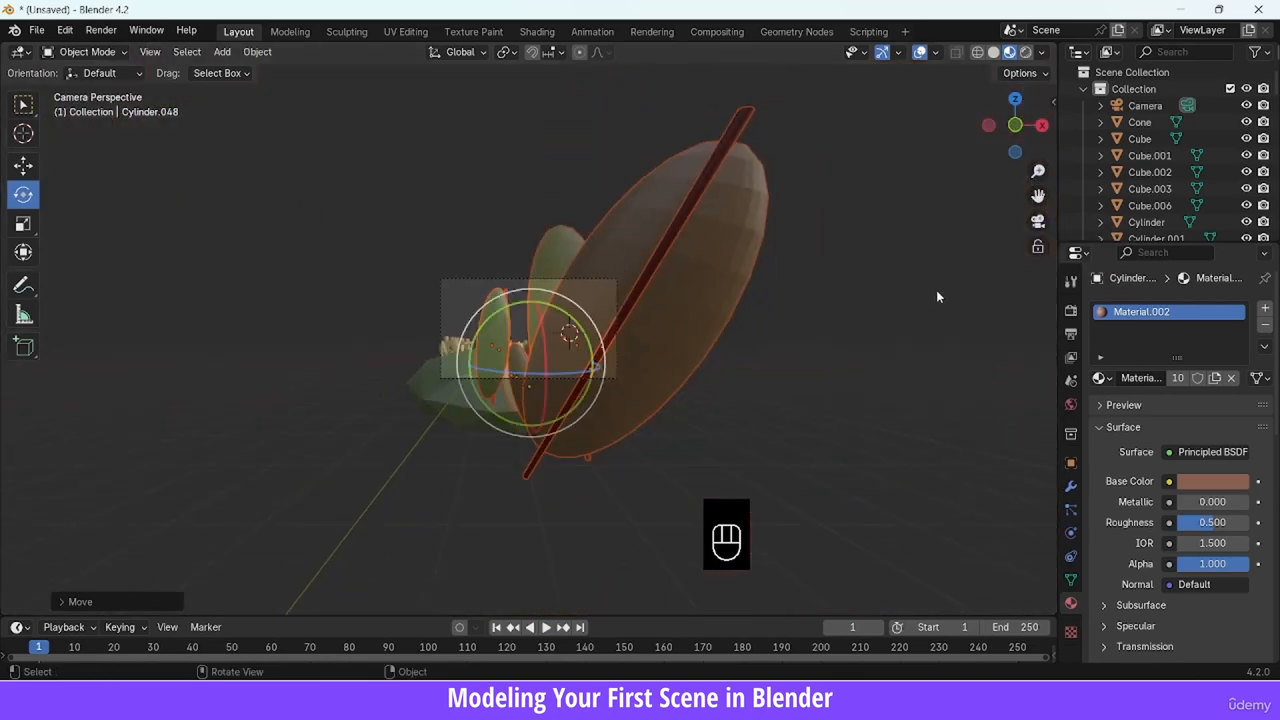
pyautogui.press('s')
pyautogui.press('g')
pyautogui.click(757, 345)
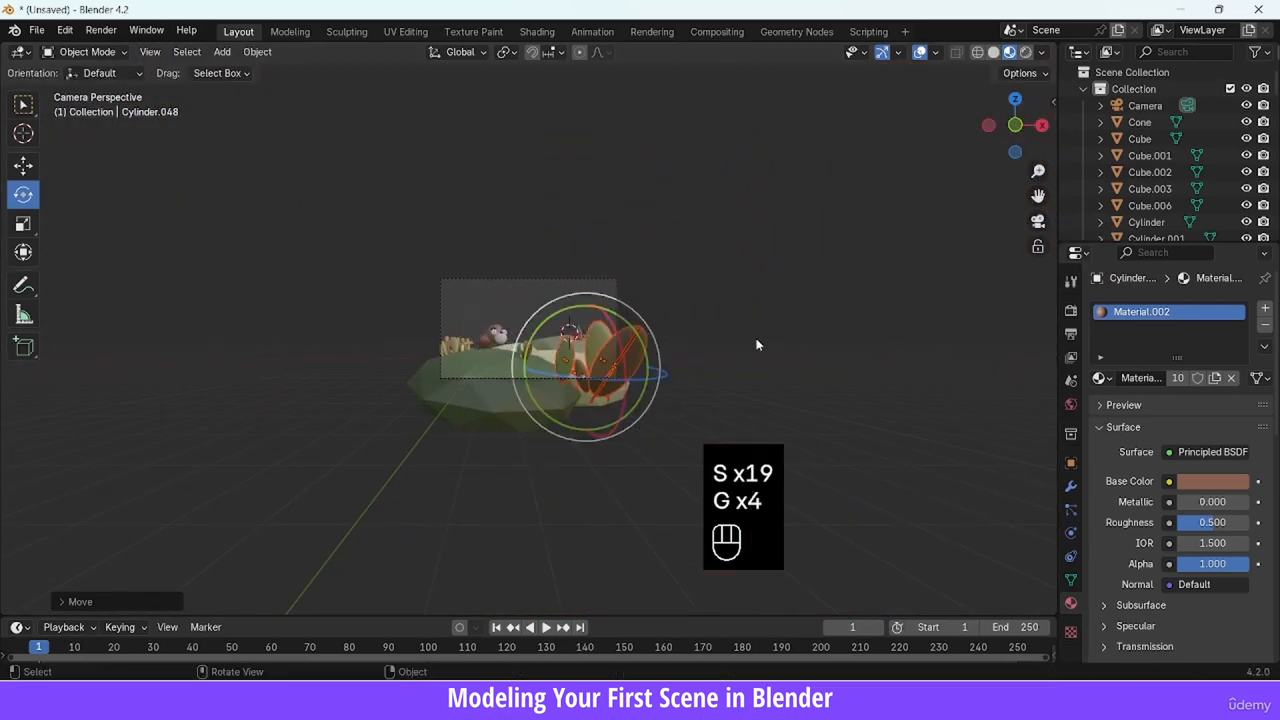
# Rotate the foreground leaf cluster freely and reposition it just outside the camera frame's edge
pyautogui.scroll(2, 758, 341)
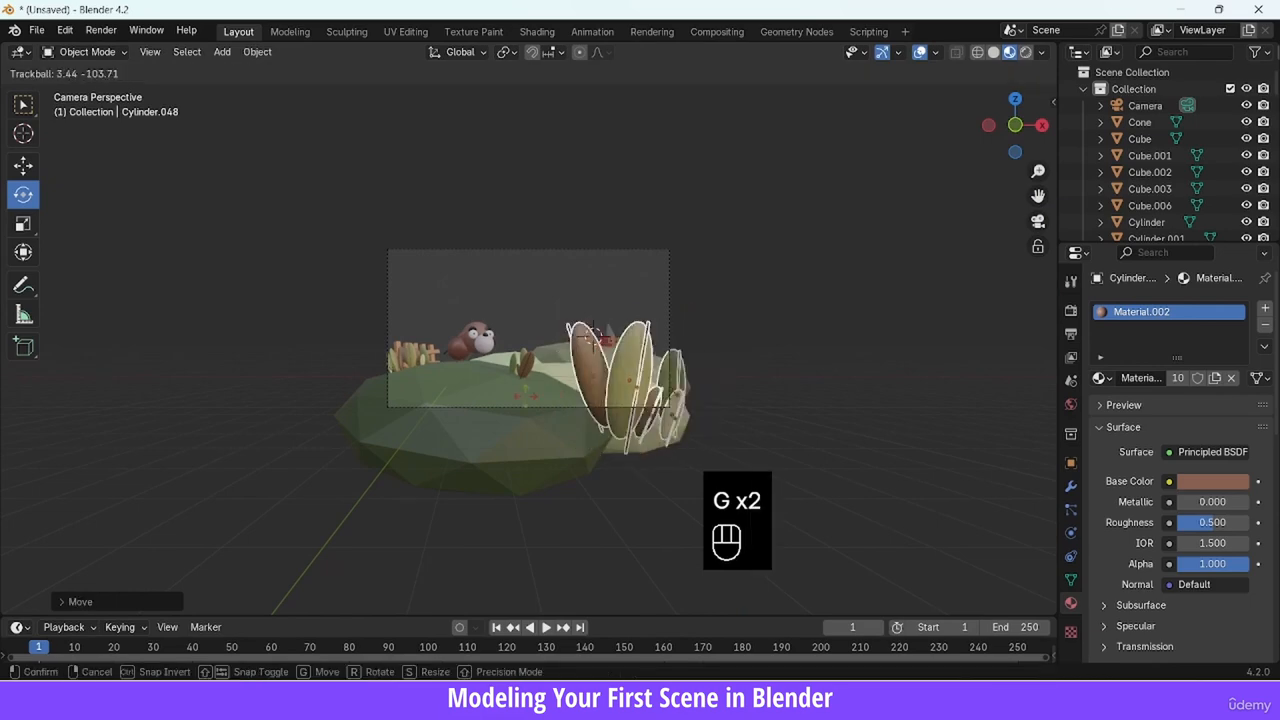
pyautogui.moveTo(690, 362); pyautogui.dragTo(700, 356)
pyautogui.press('g')
pyautogui.click(692, 362)
pyautogui.moveTo(692, 362); pyautogui.dragTo(718, 337)
pyautogui.press('g')
pyautogui.click(689, 355)
pyautogui.press('g')
pyautogui.press('g')
pyautogui.press('g')
pyautogui.click(802, 312)
# Delete the smaller leaves of the foreground cluster, keeping the two large ones
pyautogui.click(862, 442)
pyautogui.moveTo(863, 447); pyautogui.dragTo(780, 338)
pyautogui.click(878, 295)
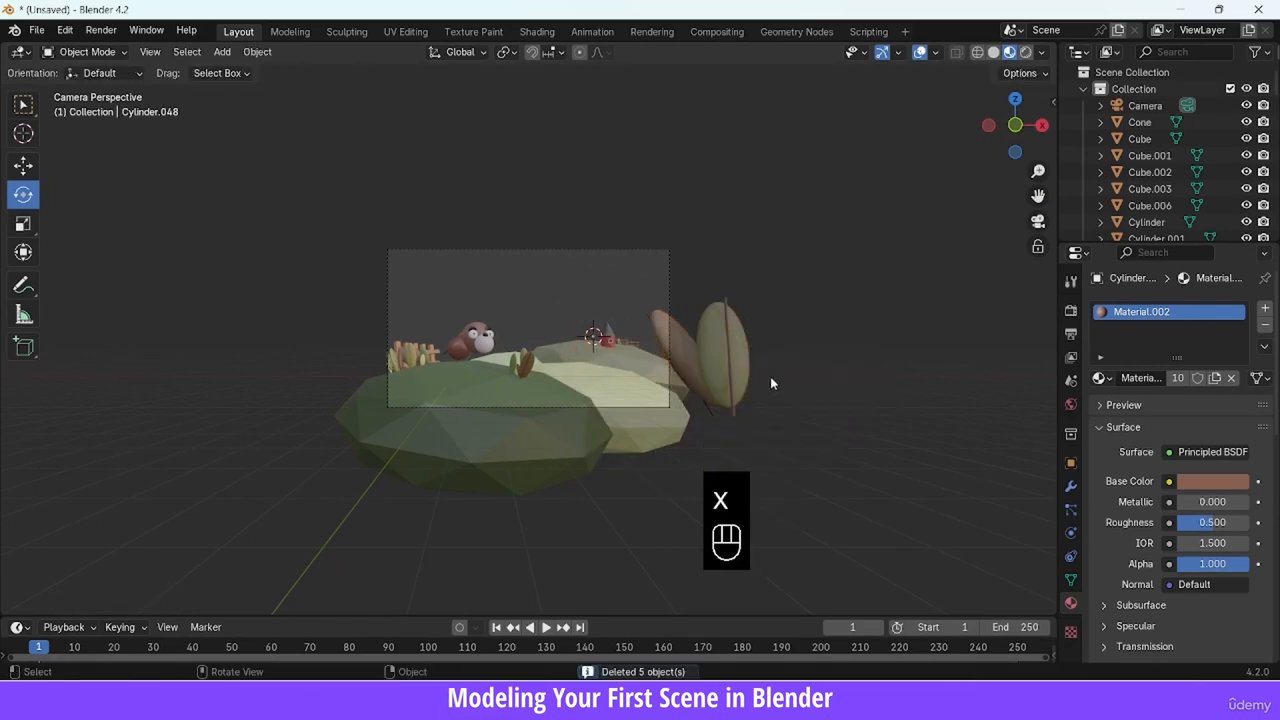
# Duplicate a foreground leaf, rotate and scale the copy, and place it beside the two large leaves
pyautogui.hotkey('shift', 'd')
pyautogui.click(757, 375)
pyautogui.moveTo(694, 372)
pyautogui.mouseDown()
pyautogui.moveTo(664, 342)
pyautogui.moveTo(700, 378)
pyautogui.mouseUp()
pyautogui.press('s')
pyautogui.click(754, 361)
pyautogui.press('g')
pyautogui.click(757, 366)
pyautogui.moveTo(834, 357); pyautogui.dragTo(742, 380)
pyautogui.press('g')
pyautogui.click(735, 350)
# Select the foreground leaves together, move them toward the camera frame and rotate them freely
pyautogui.keyDown('shift'); pyautogui.click(671, 374); pyautogui.keyUp('shift')
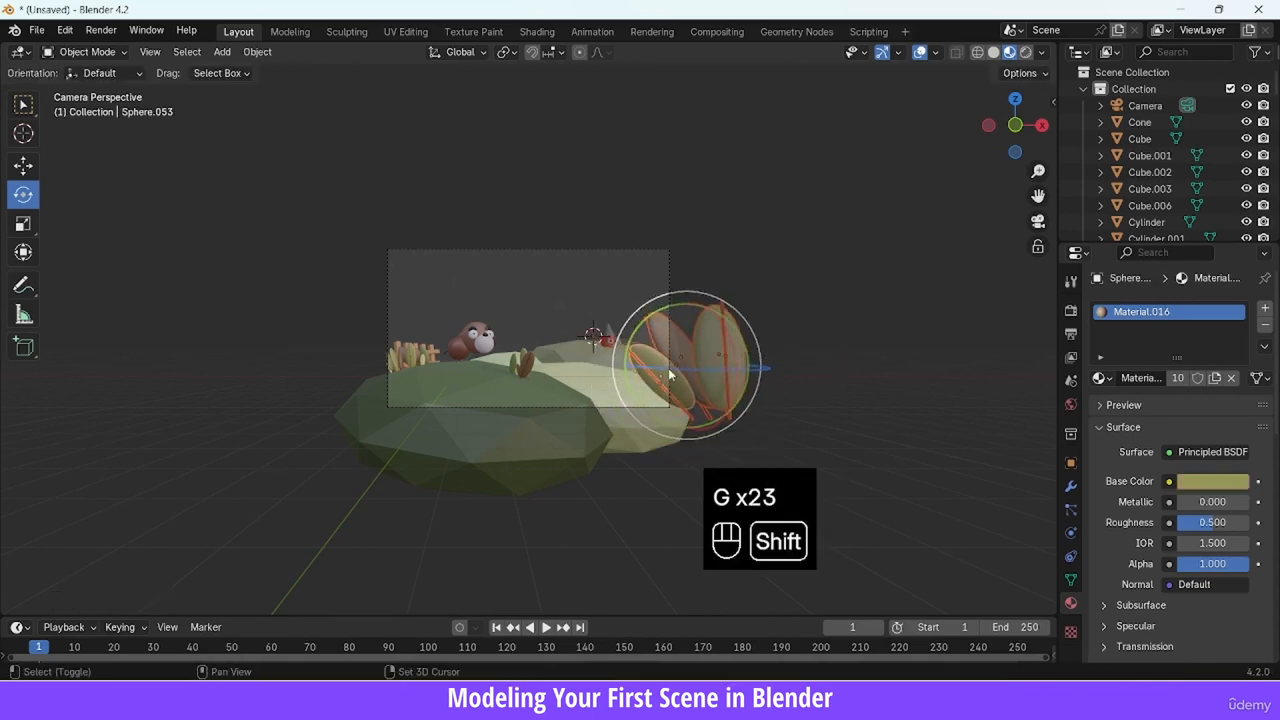
pyautogui.press('g')
pyautogui.moveTo(658, 379); pyautogui.dragTo(588, 398)
pyautogui.click(686, 377)
pyautogui.press('g')
pyautogui.click(690, 375)
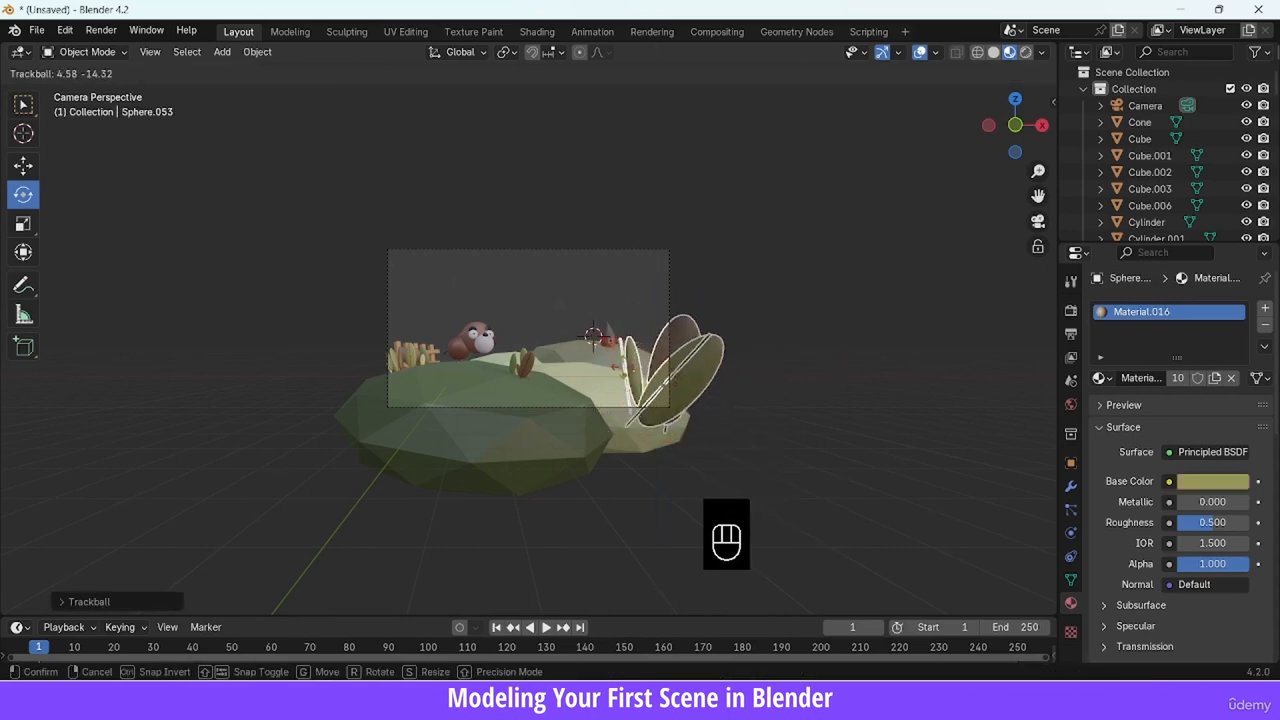
# Delete the extra foreground leaf with its vein and move the remaining two leaves onto the frame's edge
pyautogui.press('g')
pyautogui.click(760, 256)
pyautogui.press('x')
pyautogui.click(763, 254)
pyautogui.press('g')
pyautogui.click(735, 368)
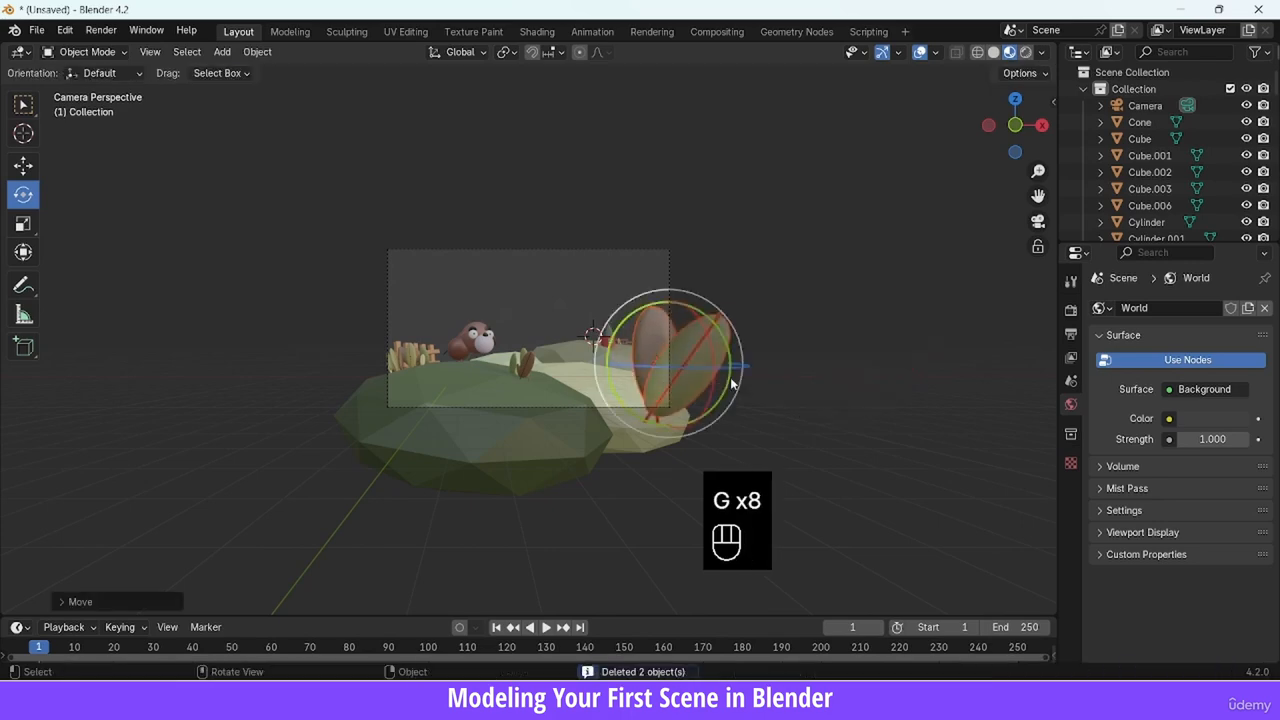
# Scale the foreground leaves, reposition them and rotate them more upright
pyautogui.press('s')
pyautogui.click(766, 388)
pyautogui.press('g')
pyautogui.click(763, 399)
pyautogui.press('r')
pyautogui.click(795, 342)
pyautogui.press('r')
pyautogui.click(764, 323)
# Move the green foreground leaf to the camera frame's edge and scale it up
pyautogui.press('g')
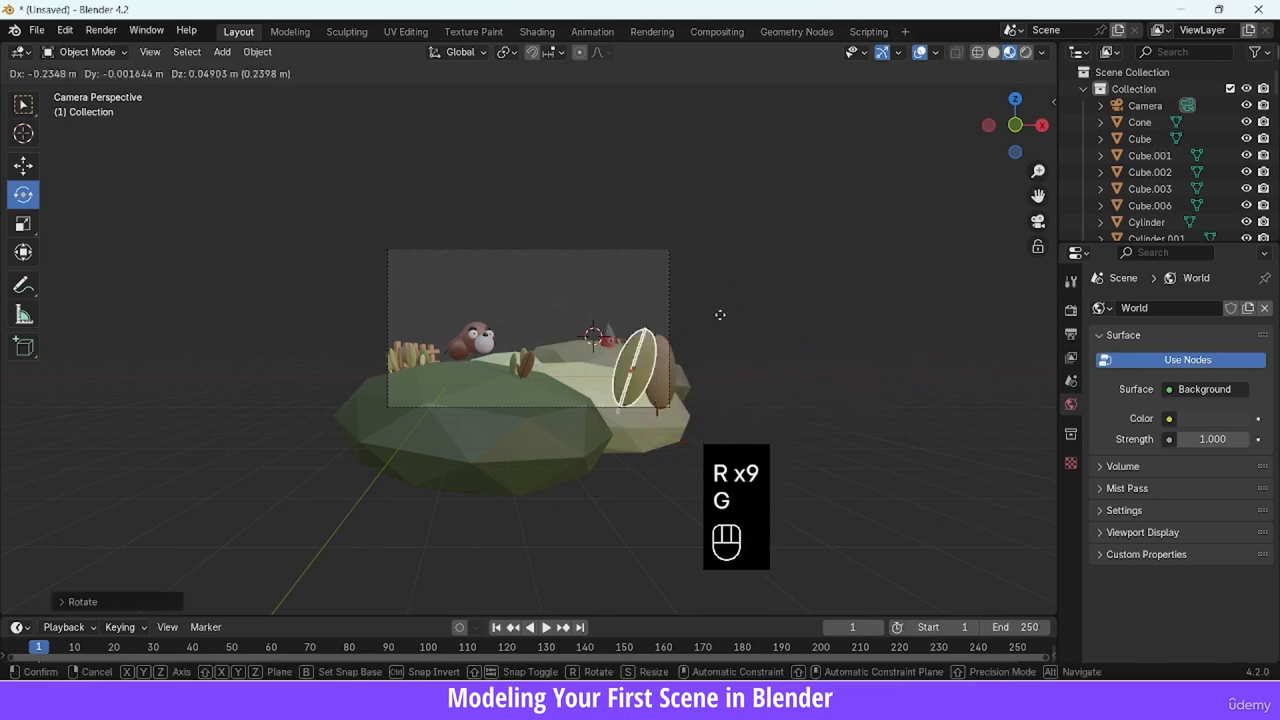
pyautogui.click(768, 333)
pyautogui.press('s')
pyautogui.click(800, 362)
pyautogui.press('g')
pyautogui.click(782, 374)
# Duplicate the large green leaf with its vein, rotate and shrink the copy, and place it low in front
pyautogui.click(696, 357)
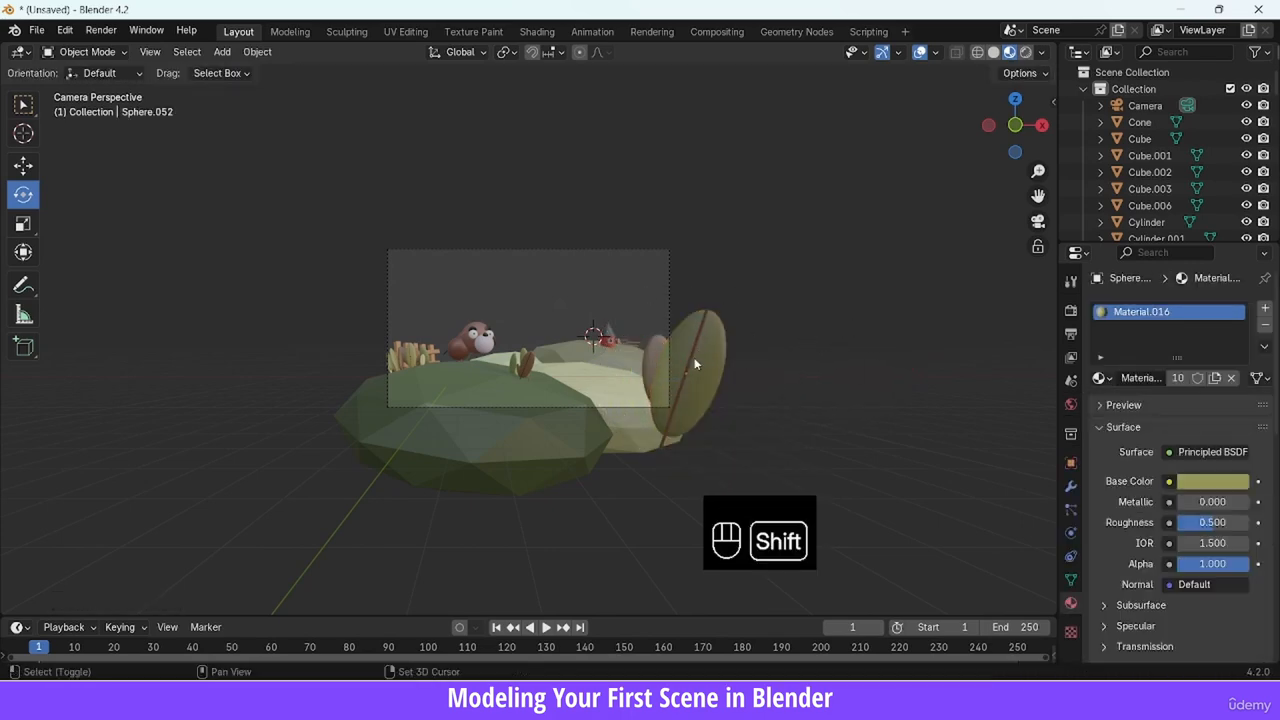
pyautogui.keyDown('shift'); pyautogui.click(693, 356); pyautogui.keyUp('shift')
pyautogui.hotkey('shift', 'd')
pyautogui.click(659, 364)
pyautogui.press('r')
pyautogui.press('s')
pyautogui.click(718, 401)
pyautogui.press('g')
pyautogui.click(724, 433)
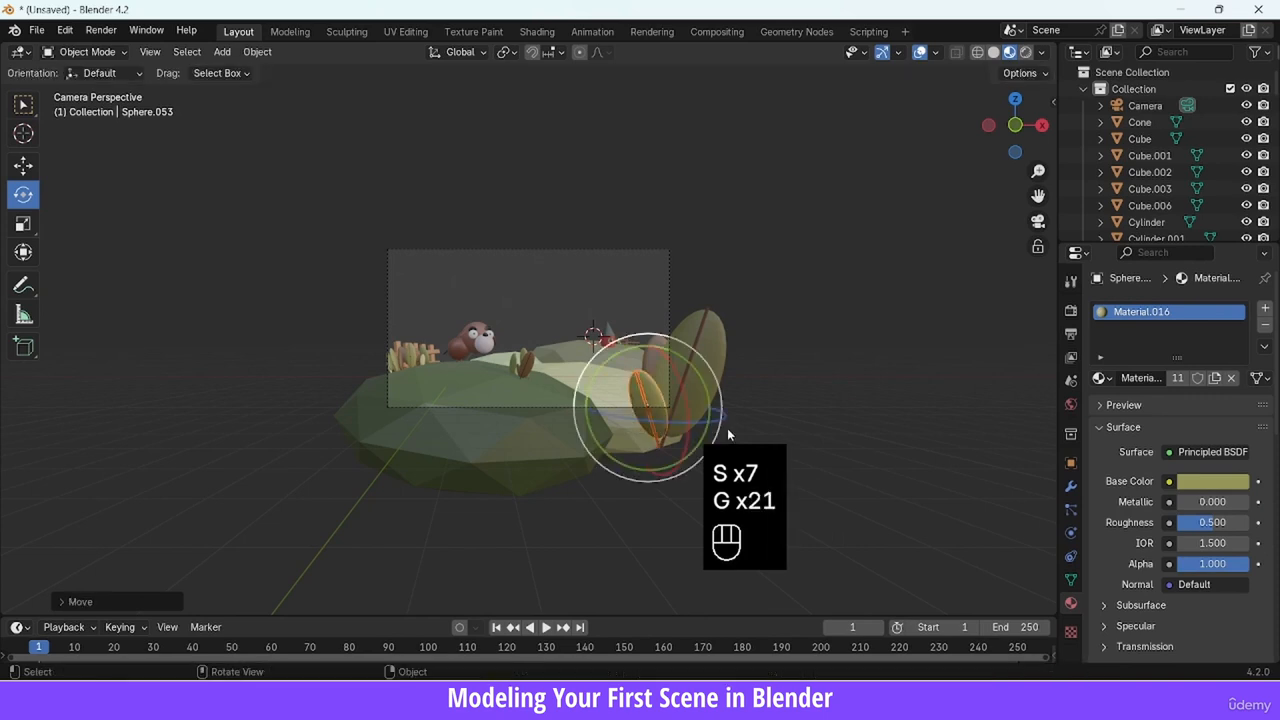
# Give the small copied leaf its own material with a muted brownish-tan base color
pyautogui.click(1212, 481)
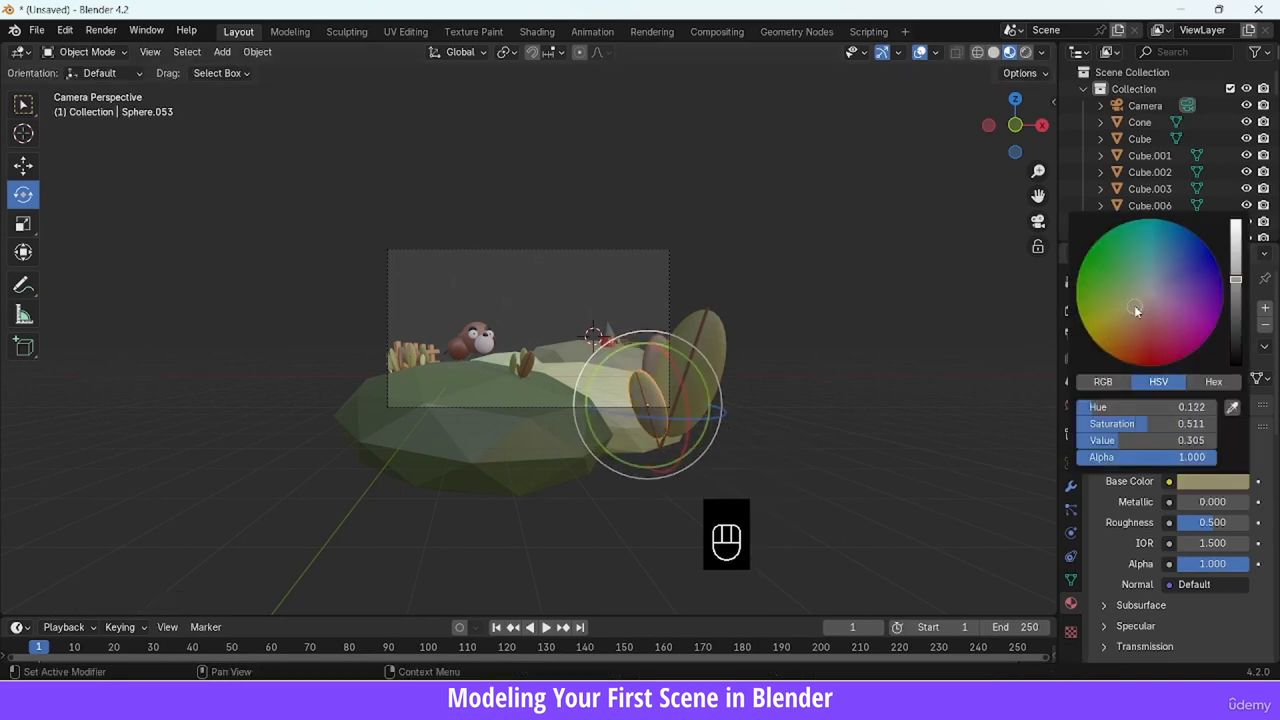
pyautogui.moveTo(1038, 172)
pyautogui.mouseDown()
pyautogui.moveTo(1025, 122)
pyautogui.moveTo(1013, 175)
pyautogui.mouseUp()
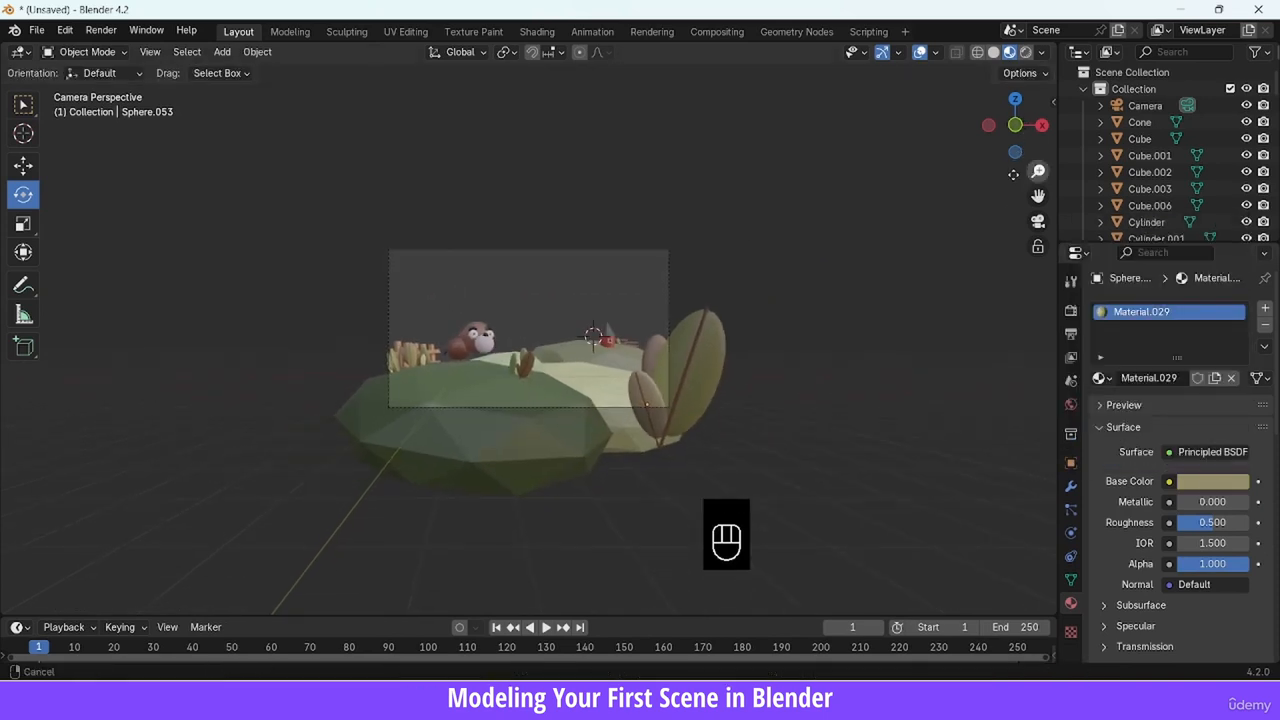
# Switch to rendered shading, add a Sun light, move it above the scene and rotate it freely
pyautogui.click(1025, 52)
pyautogui.hotkey('shift', 'a')
pyautogui.moveTo(724, 173)
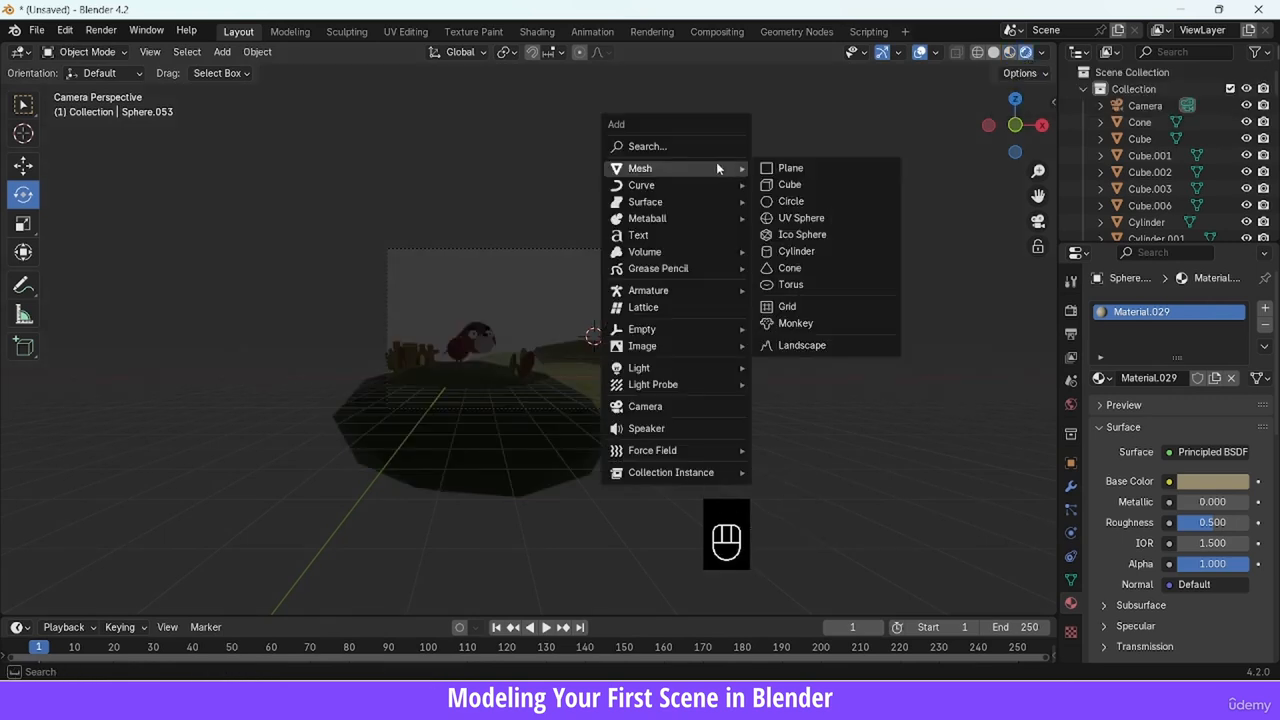
pyautogui.moveTo(727, 370)
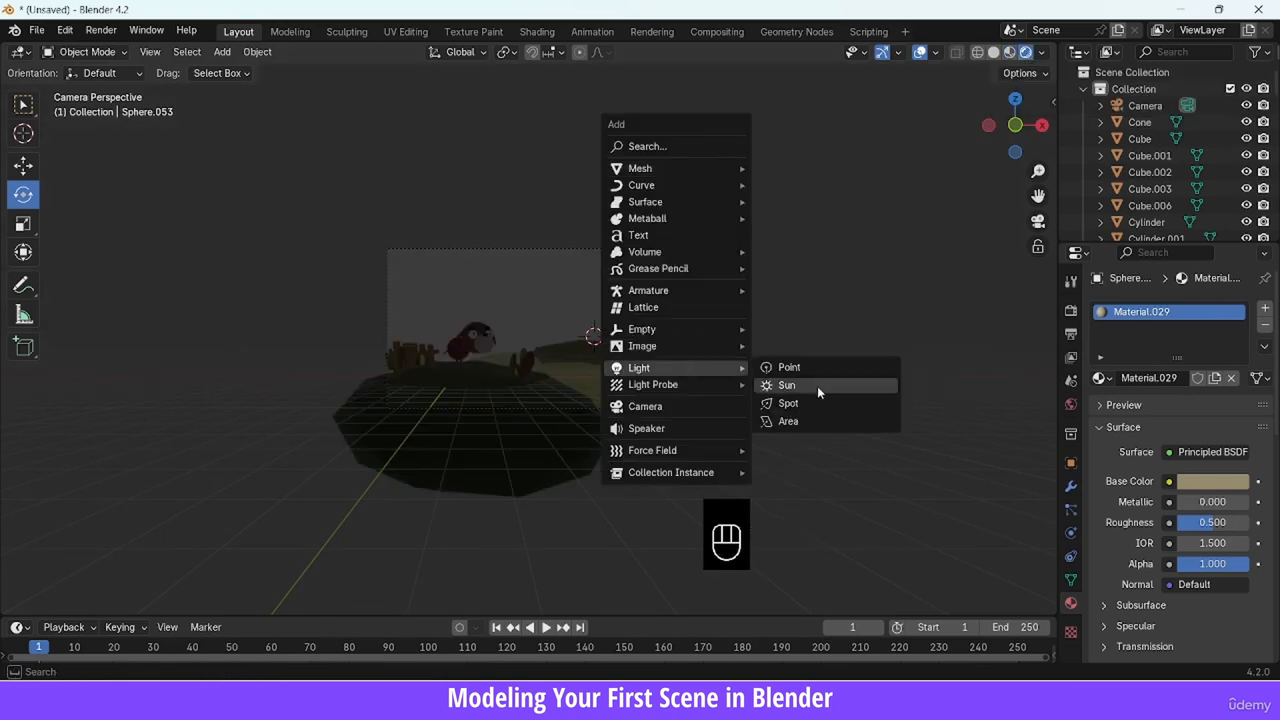
pyautogui.click(818, 384)
pyautogui.press('g')
pyautogui.click(708, 240)
pyautogui.moveTo(572, 246); pyautogui.dragTo(537, 275)
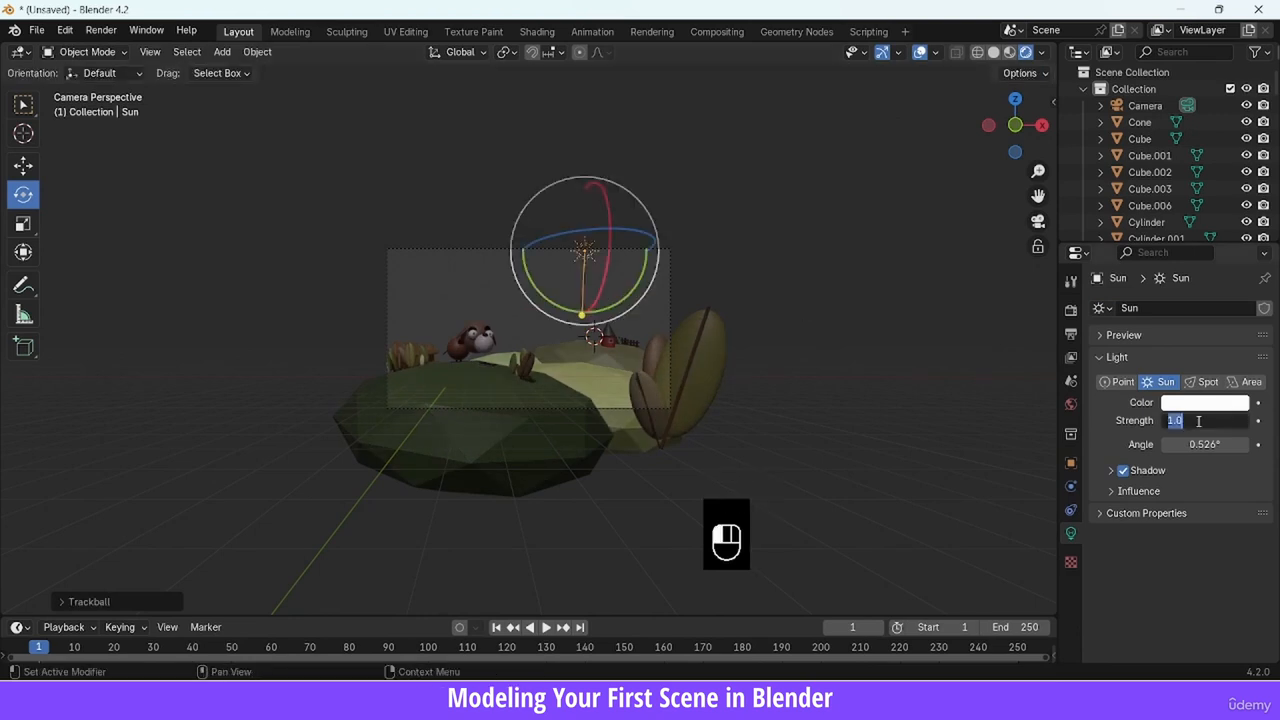
# Set the Sun light's strength to 3 and tint its color a pale warm cream
pyautogui.press('Return')
pyautogui.write('2')
pyautogui.click(1204, 402)
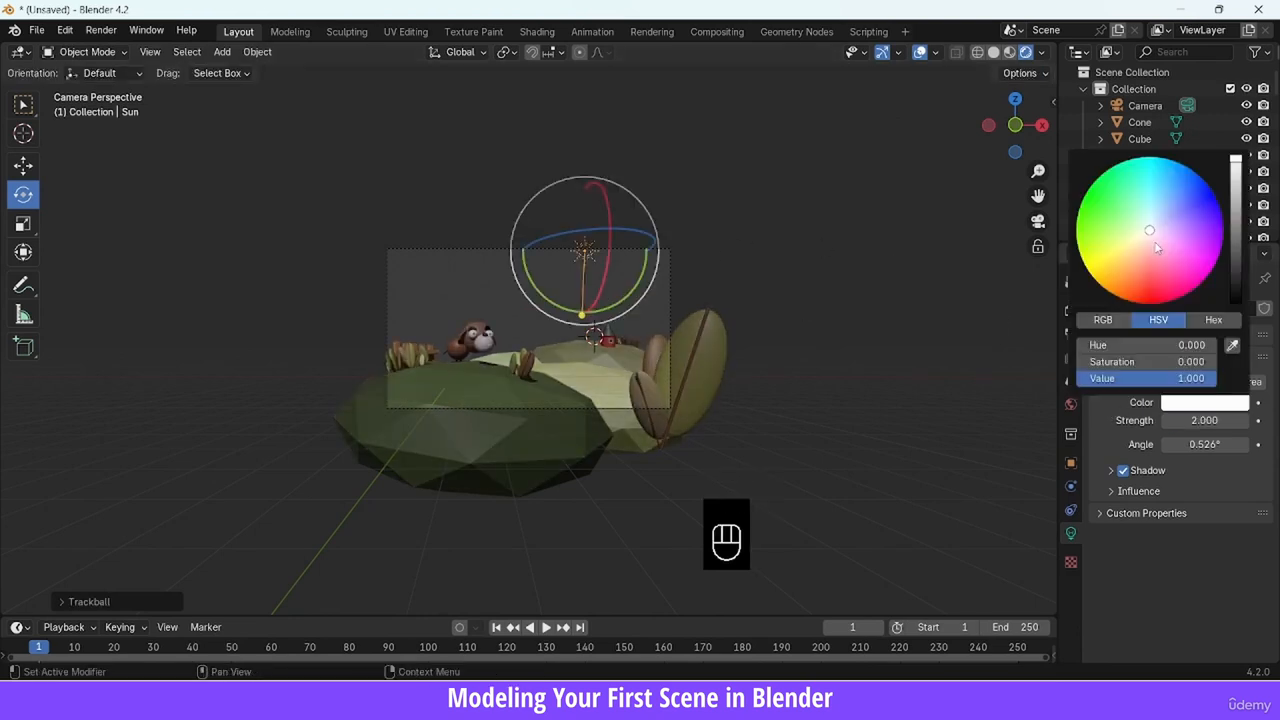
pyautogui.click(1157, 238)
pyautogui.scroll(2, 780, 250)
pyautogui.doubleClick(1200, 420)
pyautogui.write('3')
pyautogui.press('Return')
pyautogui.moveTo(642, 190); pyautogui.dragTo(743, 161)
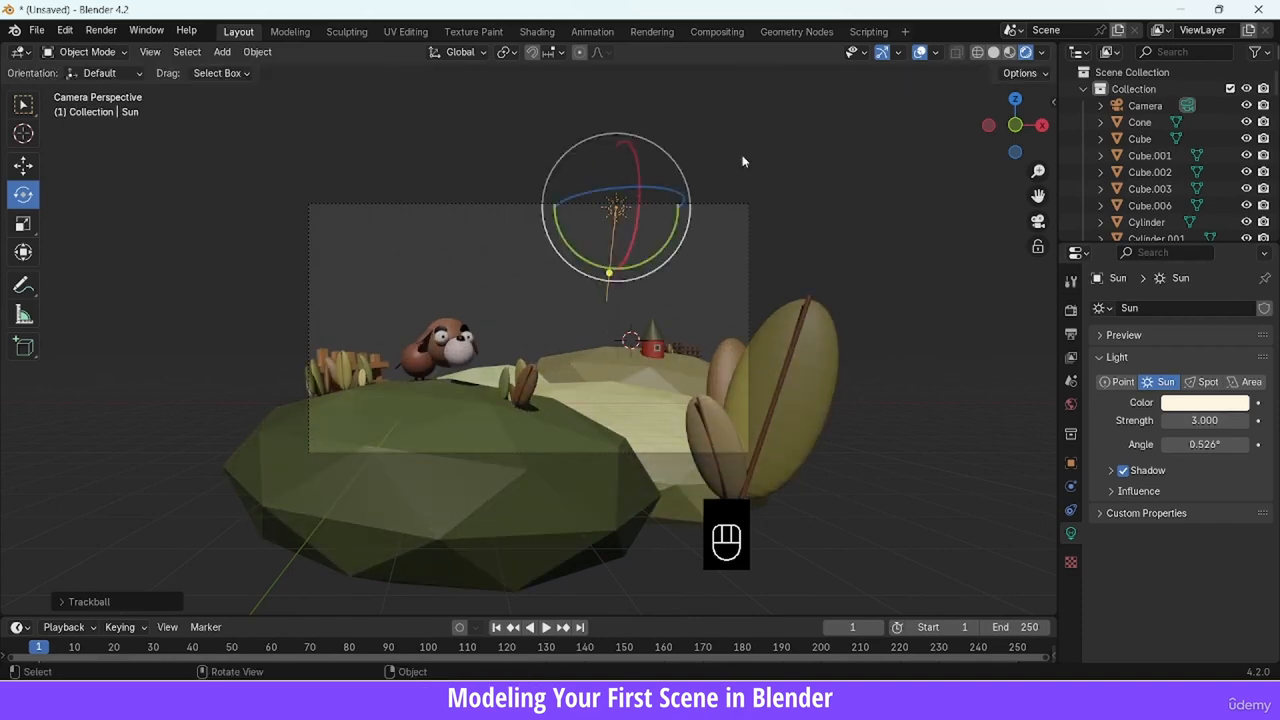
# Add an area light above the dog, tilt it toward the dog, and give it a pale green color
pyautogui.hotkey('shift', 'a')
pyautogui.moveTo(850, 283)
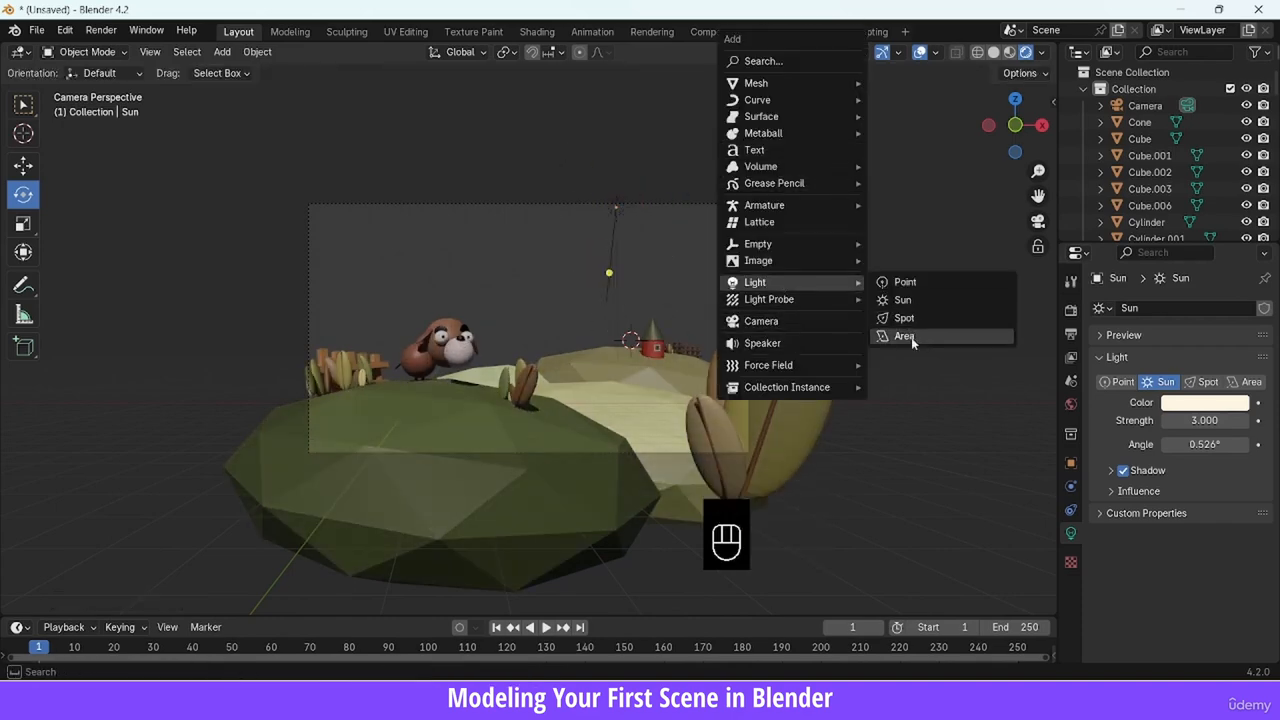
pyautogui.click(904, 336)
pyautogui.press('g')
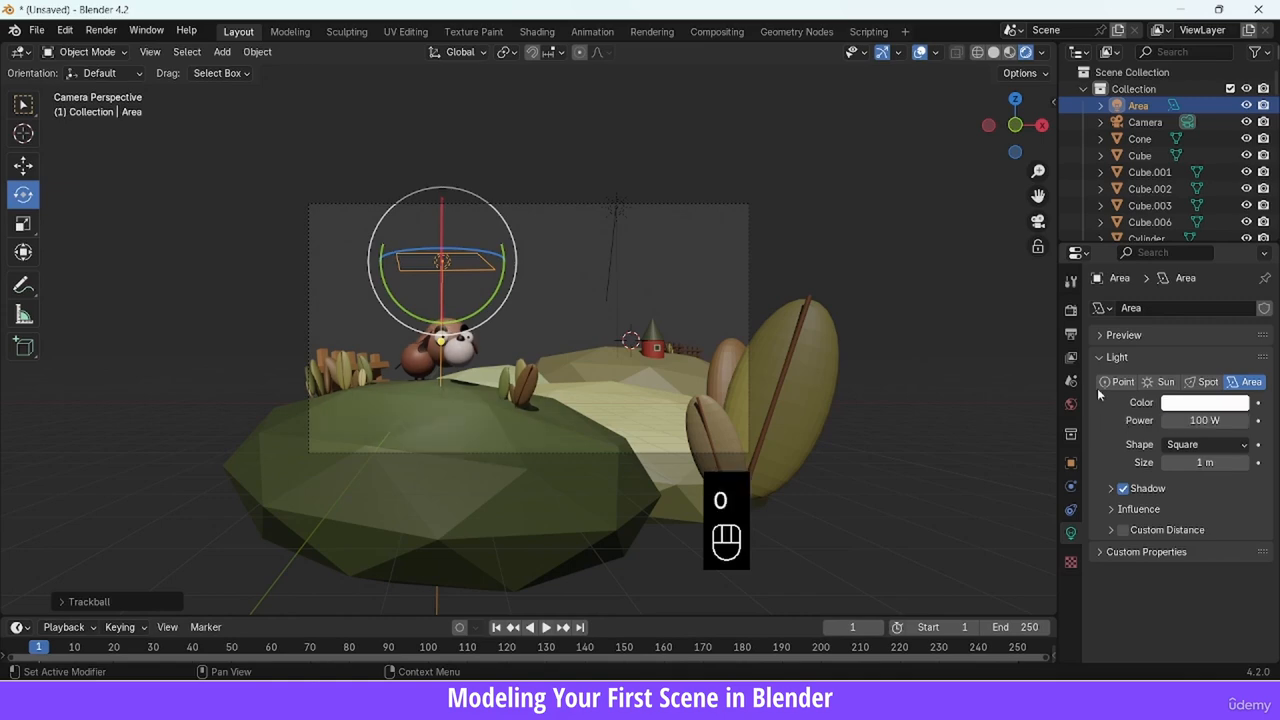
pyautogui.moveTo(547, 263); pyautogui.dragTo(552, 290)
pyautogui.click(1205, 402)
pyautogui.click(1158, 218)
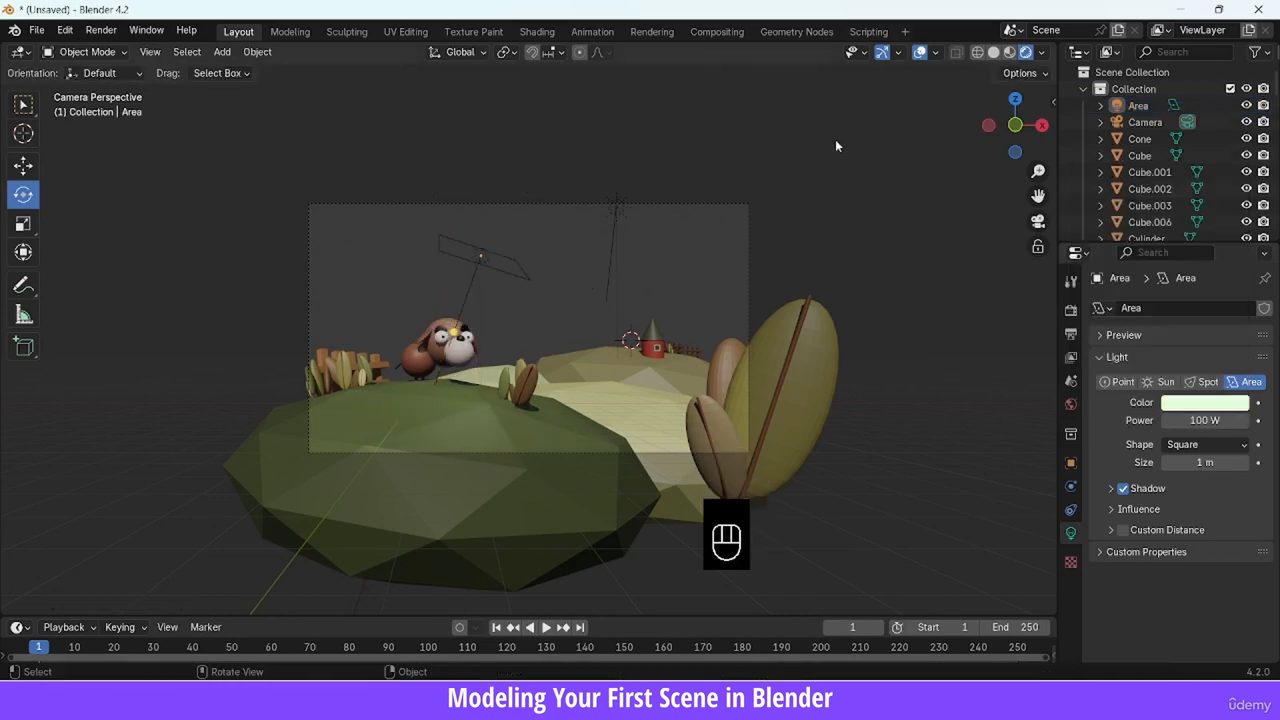
# Duplicate the area light and move the copy over to the tower on the far rock
pyautogui.moveTo(701, 293); pyautogui.dragTo(740, 296, button='middle')
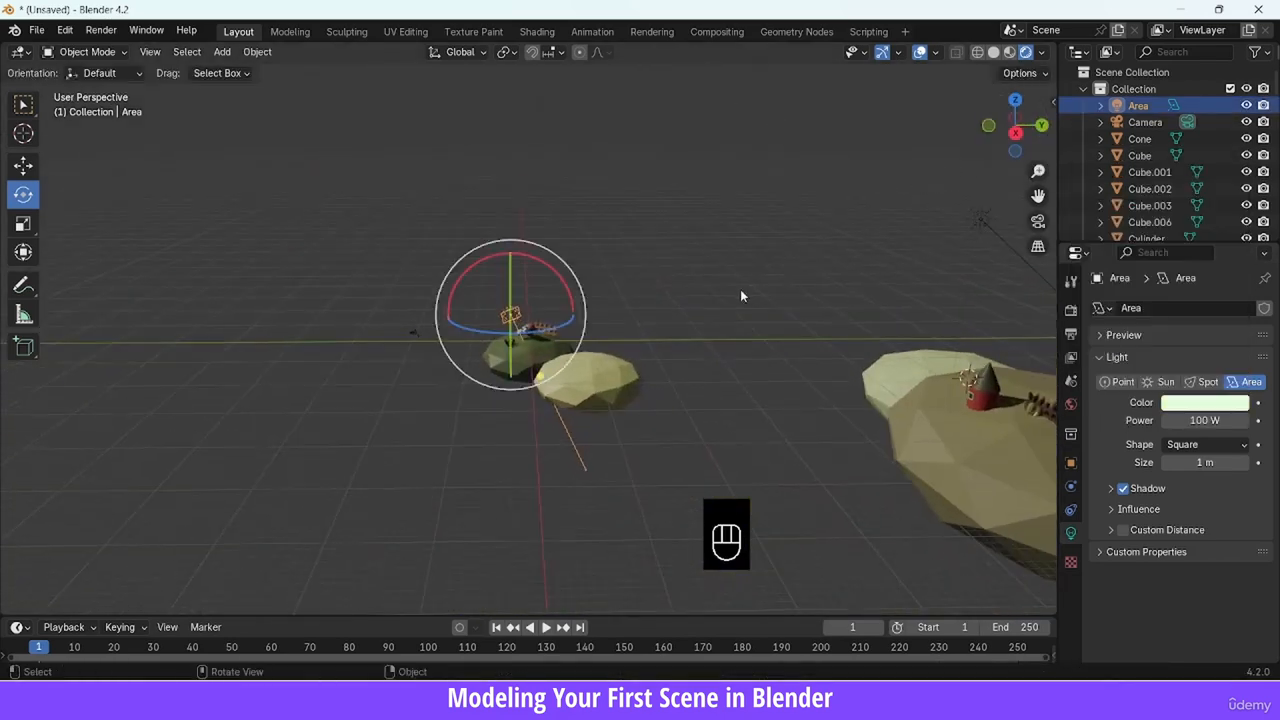
pyautogui.hotkey('shift', 'd')
pyautogui.click(1018, 240)
pyautogui.moveTo(1014, 130); pyautogui.dragTo(1157, 123)
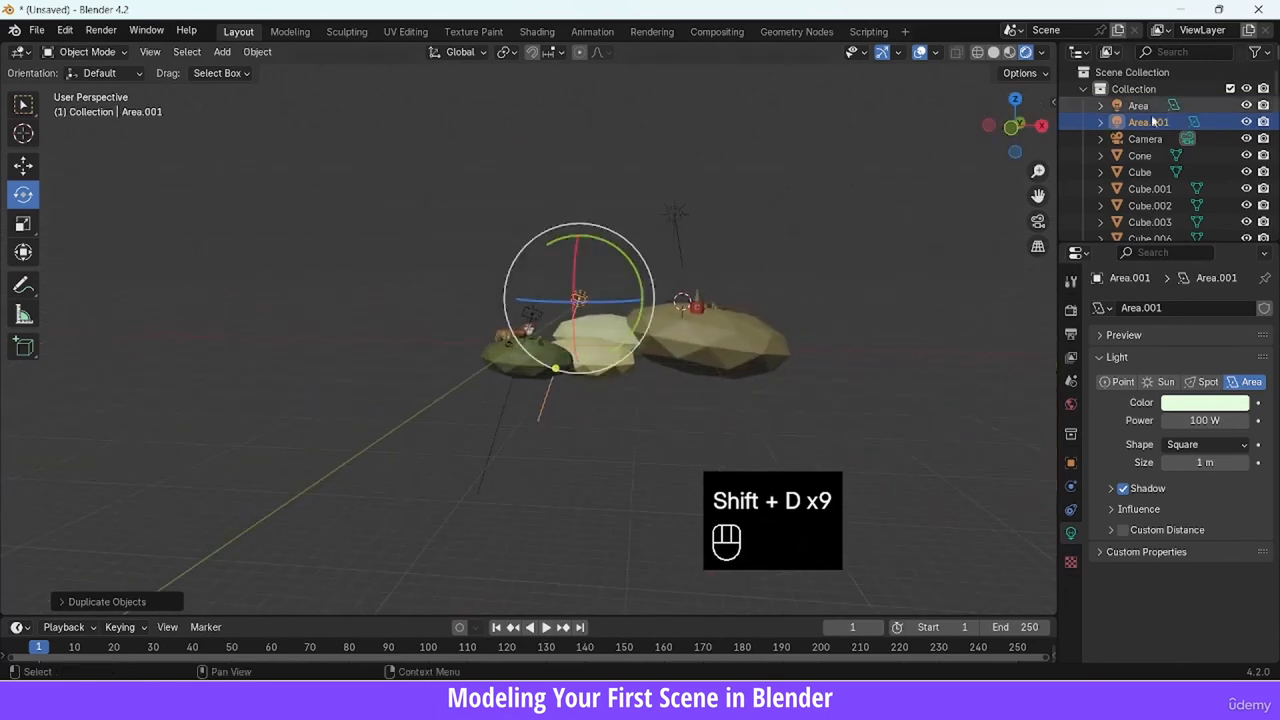
pyautogui.press('g')
pyautogui.click(960, 228)
pyautogui.moveTo(1002, 134); pyautogui.dragTo(944, 138)
pyautogui.press('g')
pyautogui.click(817, 160)
pyautogui.click(1038, 221)
pyautogui.press('g')
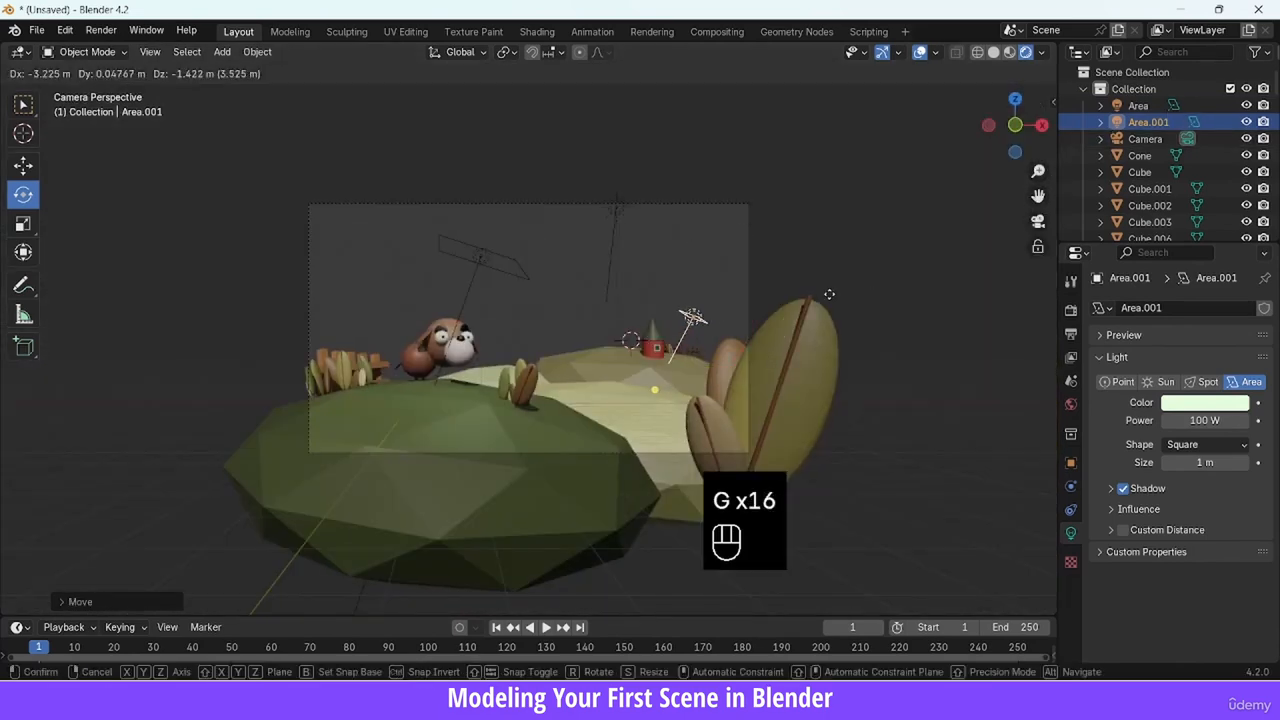
# Give the 1000 W copied area light a pale yellow color, and duplicate it higher above the tower
pyautogui.click(1192, 404)
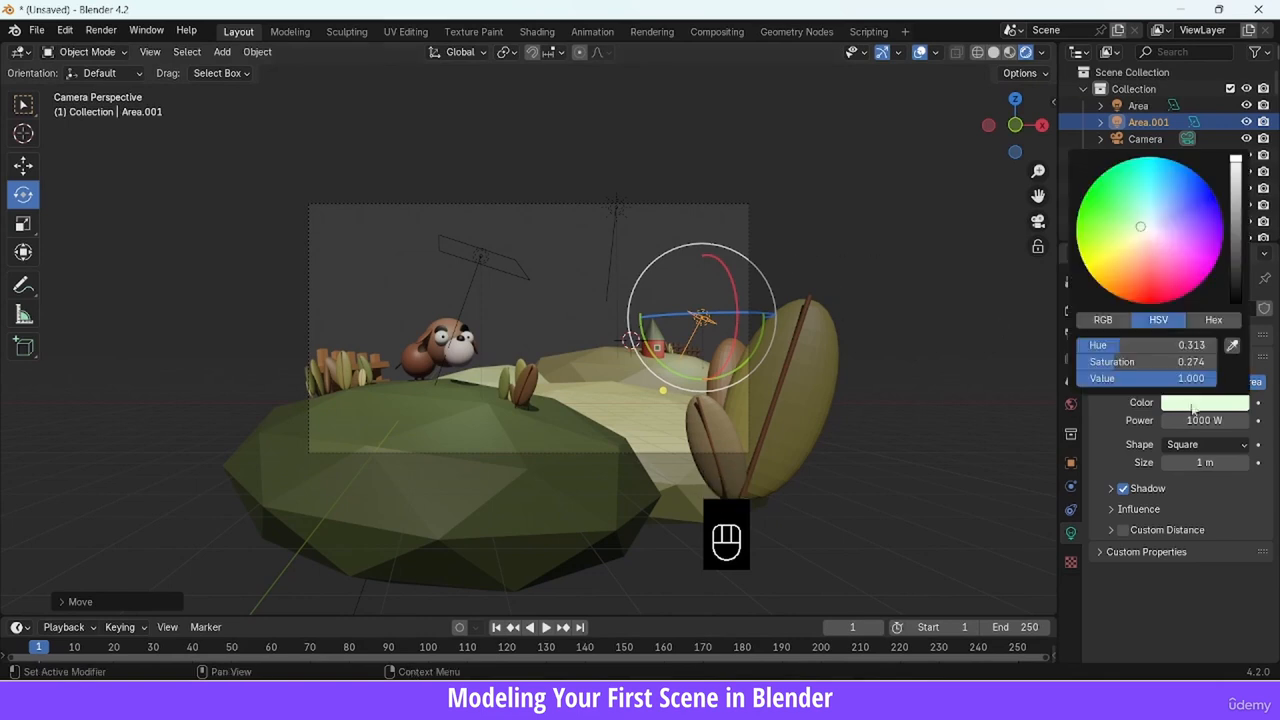
pyautogui.hotkey('shift', 'd')
pyautogui.click(843, 196)
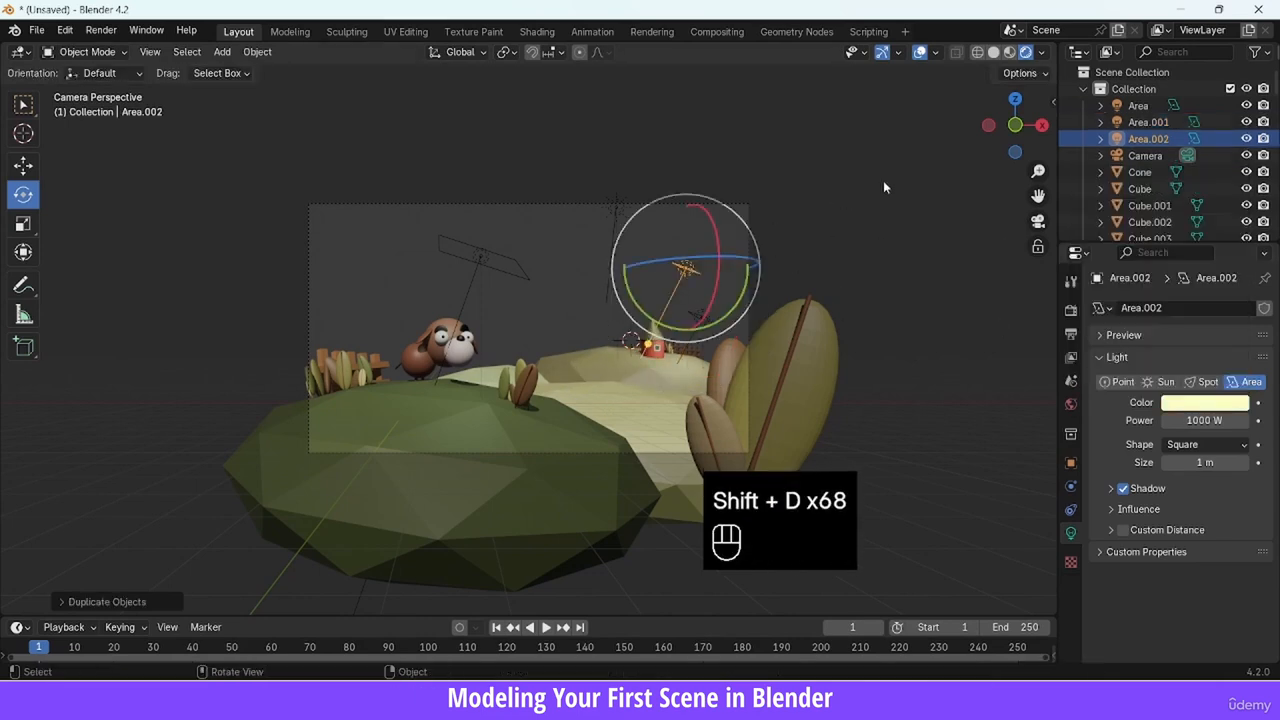
# Apply smooth shading to the far rock and the foreground leaves with their veins
pyautogui.click(785, 348)
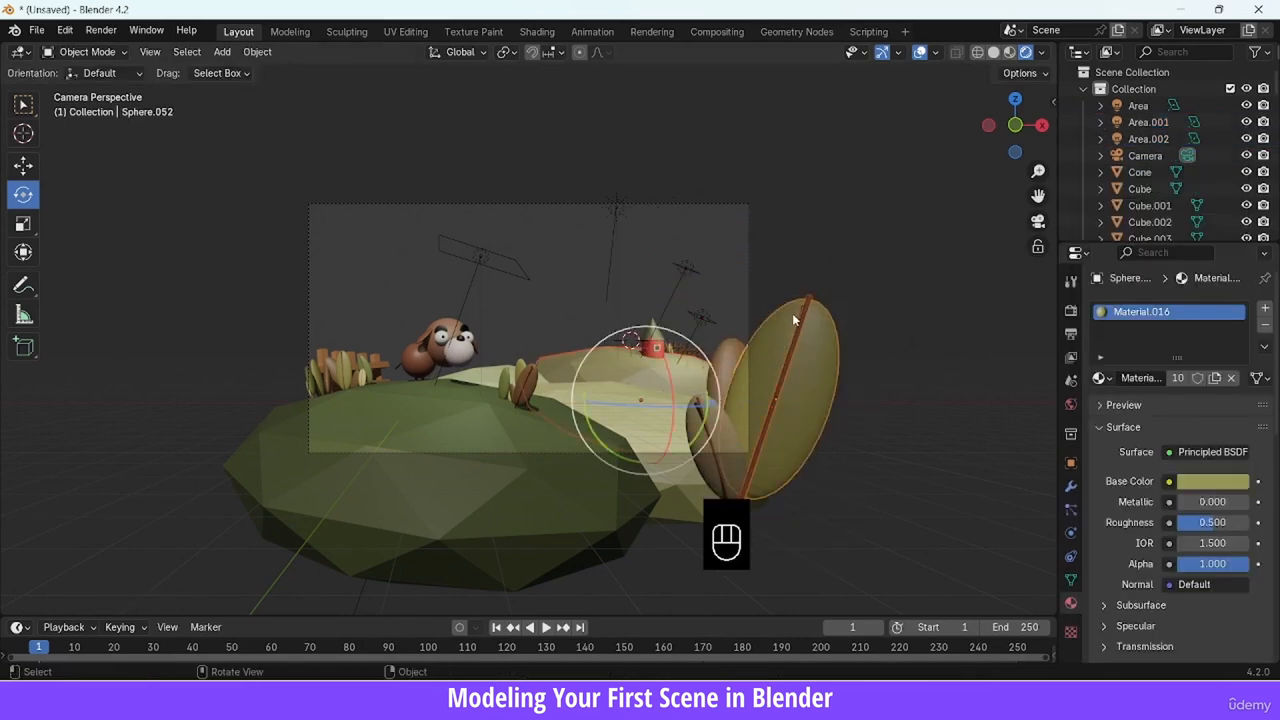
pyautogui.rightClick(793, 313)
pyautogui.click(793, 314)
pyautogui.hotkey('alt', 'a')
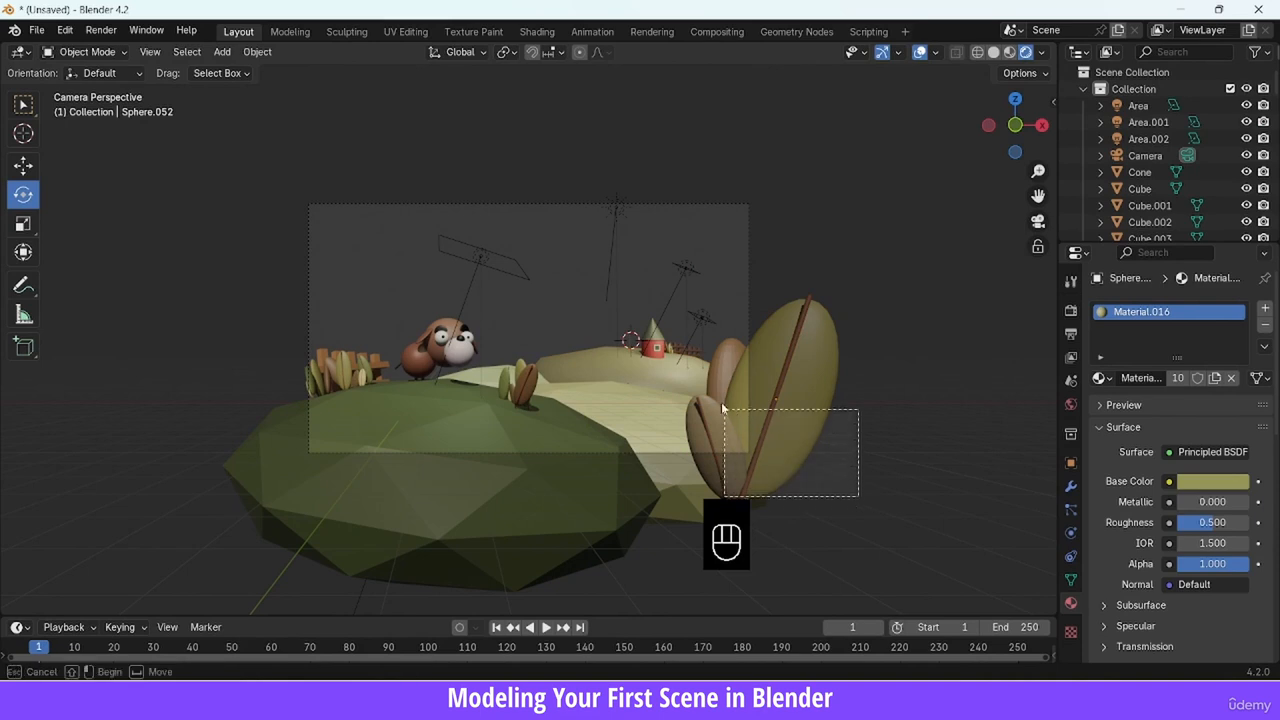
pyautogui.moveTo(722, 407); pyautogui.dragTo(724, 408)
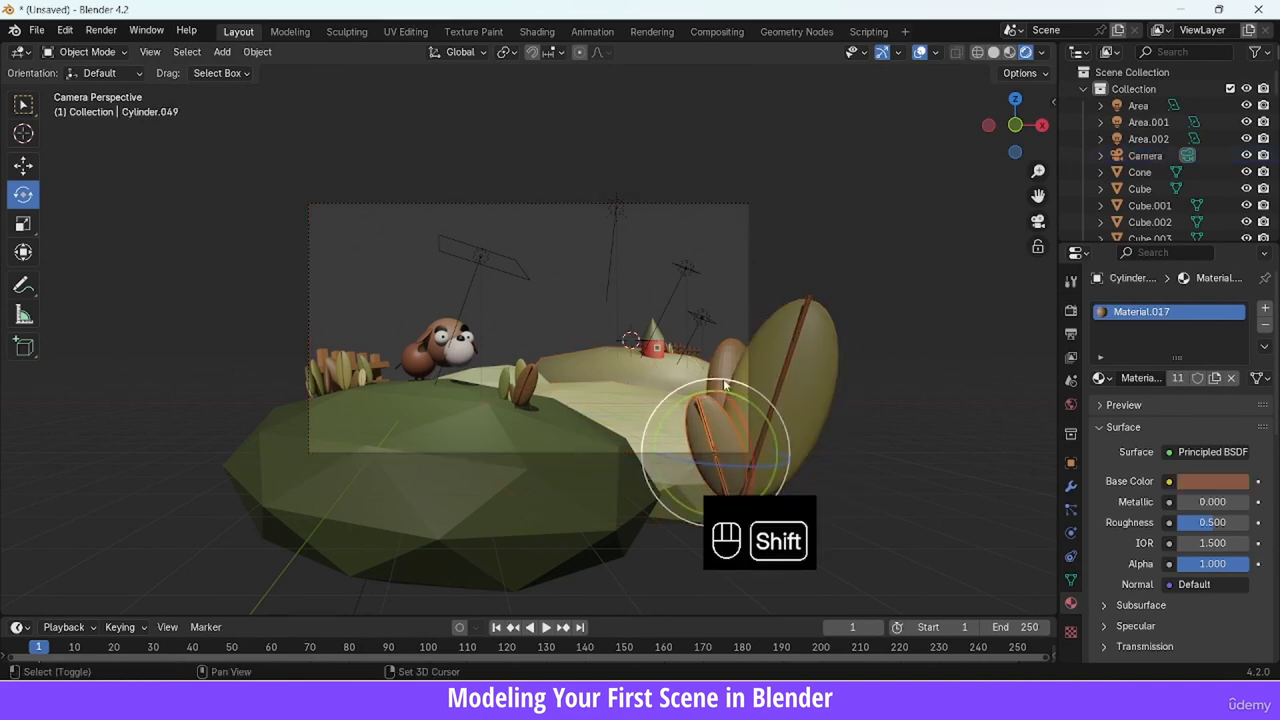
pyautogui.rightClick(906, 292)
pyautogui.click(906, 293)
# Apply smooth shading to the red tower body and to the small brown leaf on the front rock
pyautogui.click(657, 348)
pyautogui.click(655, 348)
pyautogui.rightClick(655, 348)
pyautogui.click(655, 348)
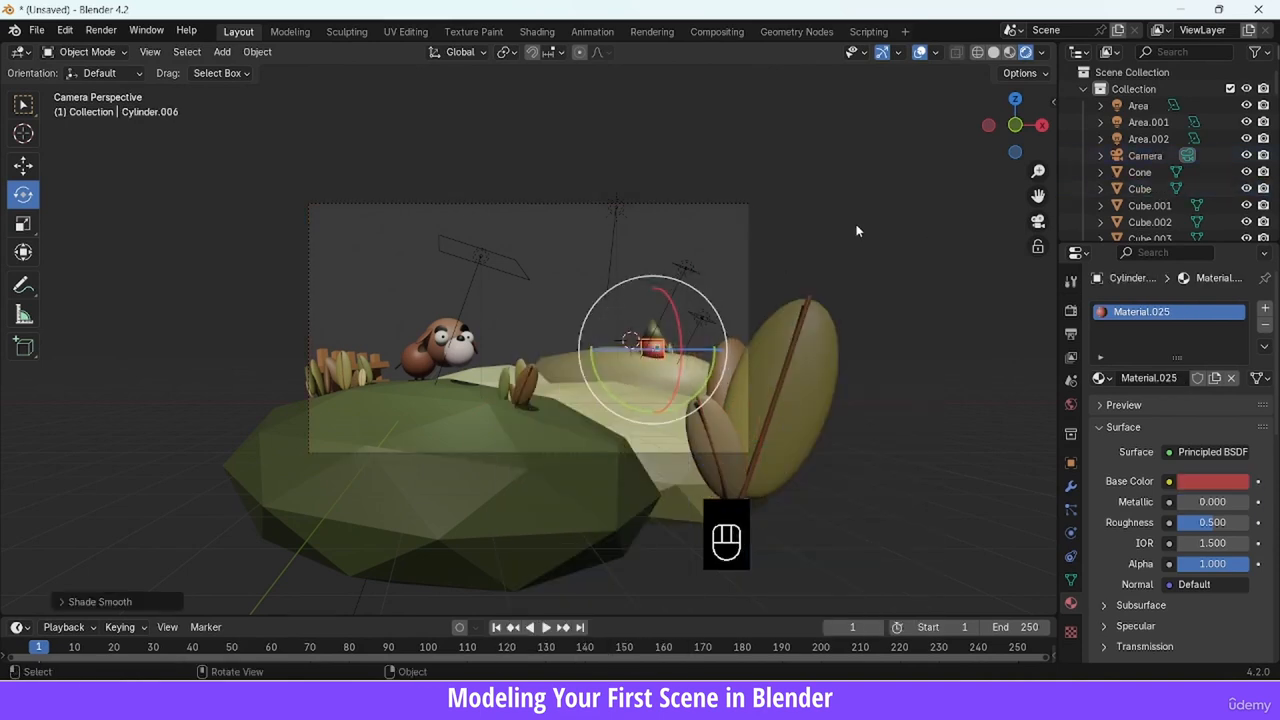
pyautogui.moveTo(1038, 171); pyautogui.dragTo(1034, 163)
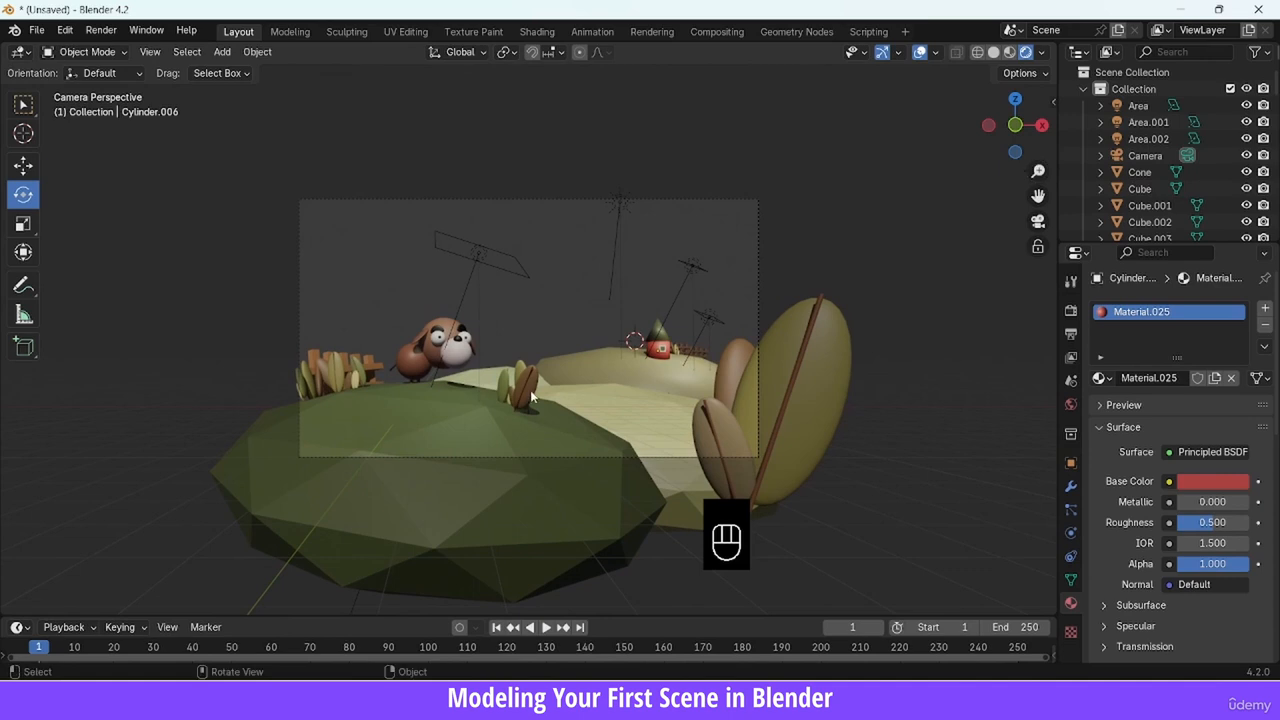
pyautogui.click(530, 391)
pyautogui.rightClick(530, 354)
pyautogui.click(530, 354)
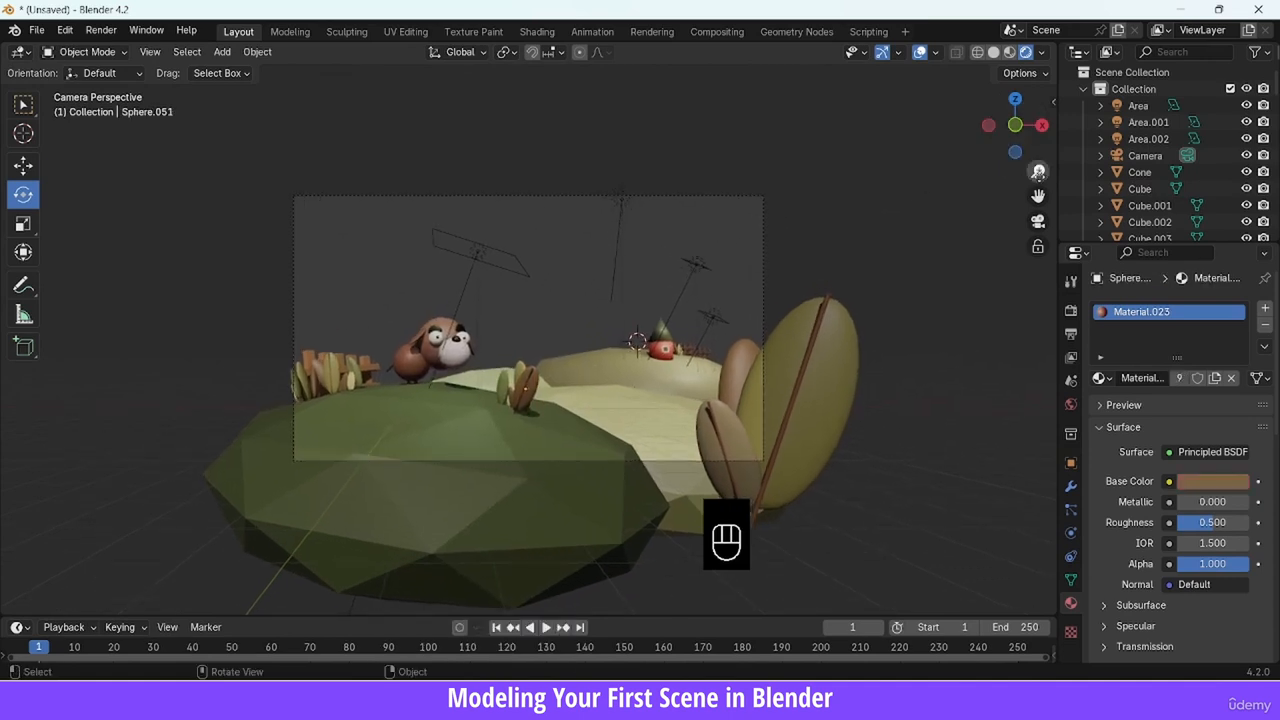
pyautogui.scroll(-2, 747, 194)
# Add a plane mesh and scale it up to several times its size
pyautogui.hotkey('shift', 'a')
pyautogui.moveTo(748, 83)
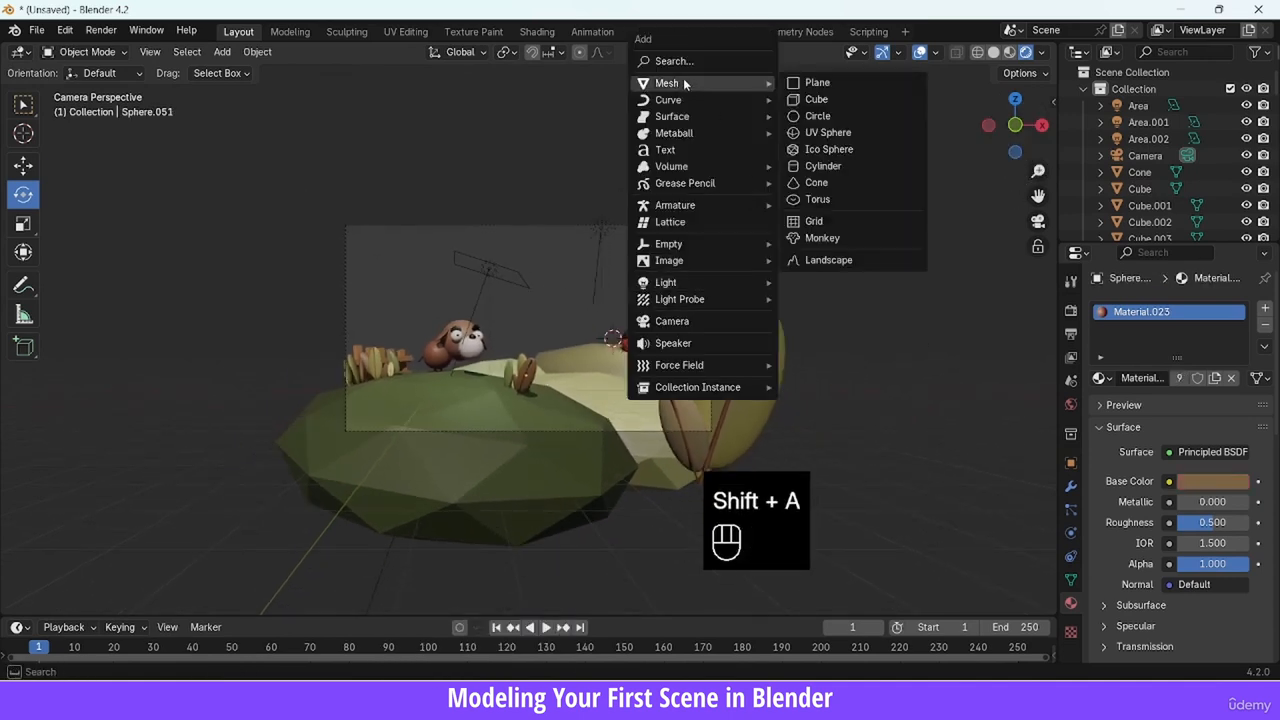
pyautogui.click(818, 83)
pyautogui.press('s')
pyautogui.press('s')
pyautogui.press('s')
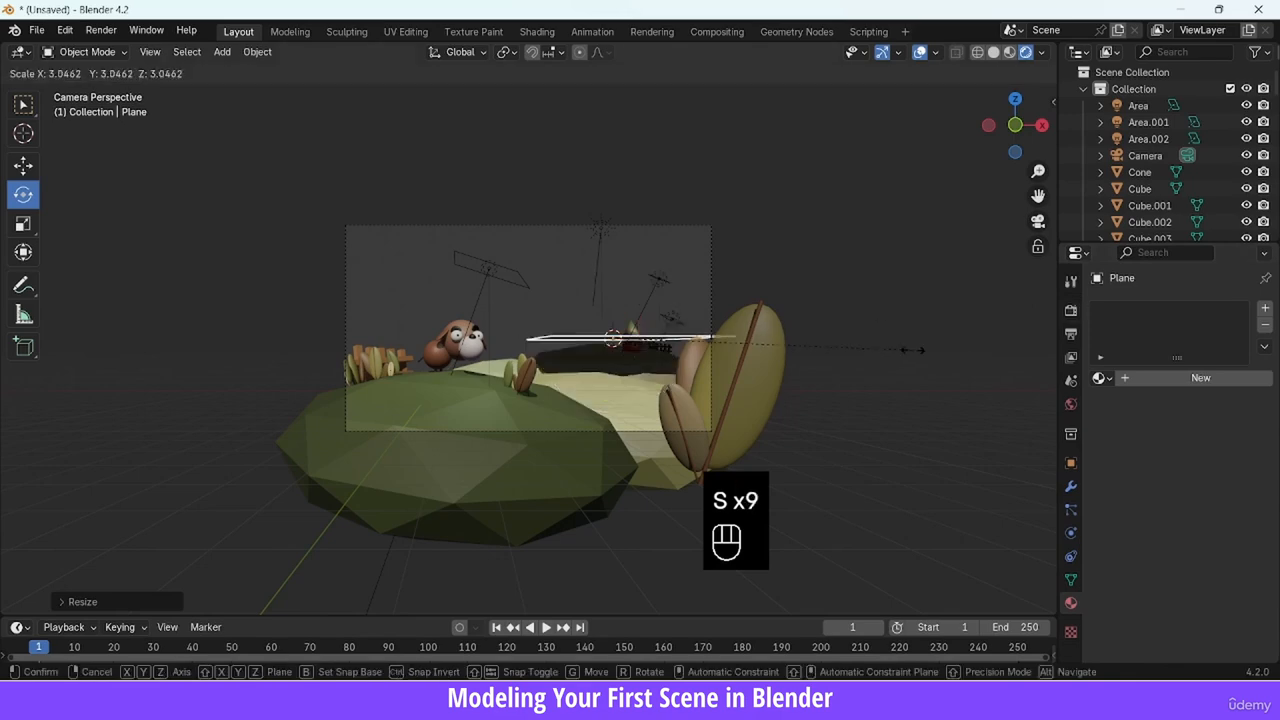
pyautogui.press('s')
pyautogui.press('s')
pyautogui.press('s')
pyautogui.press('s')
pyautogui.press('s')
pyautogui.click(912, 350)
pyautogui.write('sx90')
pyautogui.click(903, 244)
pyautogui.moveTo(1020, 130)
pyautogui.mouseDown()
pyautogui.moveTo(1038, 171)
pyautogui.moveTo(1030, 290)
pyautogui.moveTo(1004, 120)
pyautogui.mouseUp()
pyautogui.hotkey('ctrl', 'z')
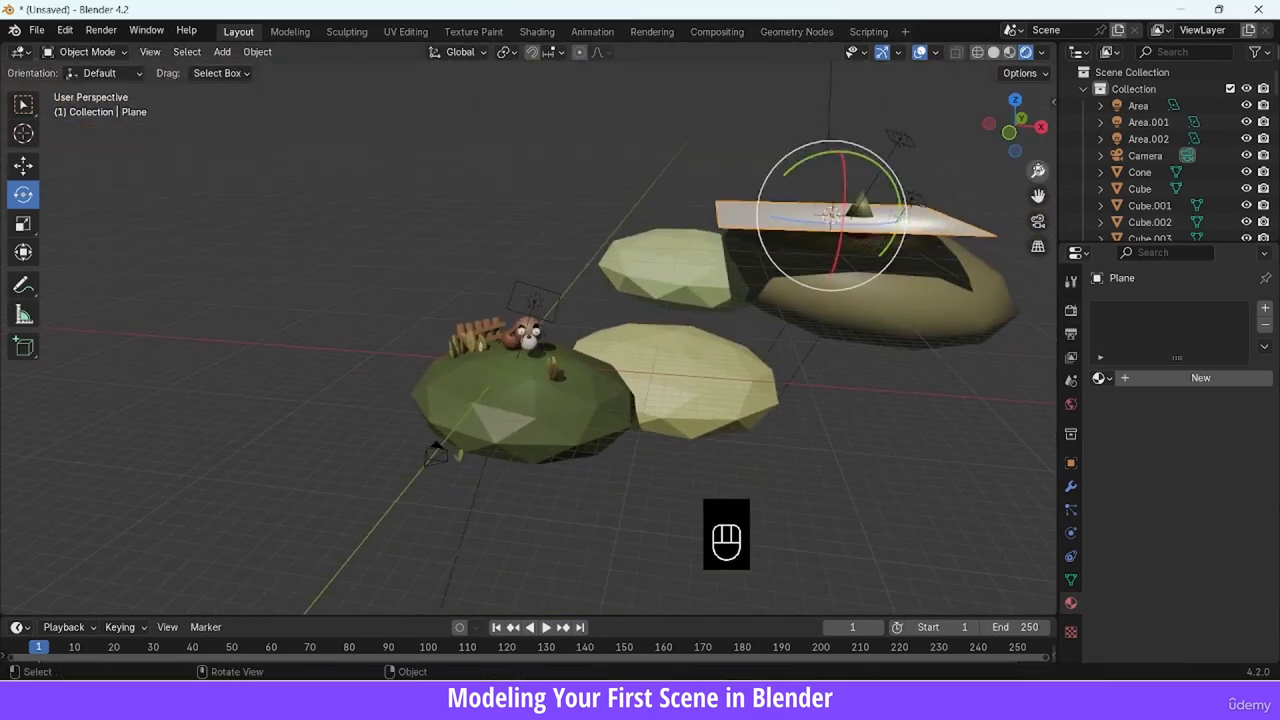
# Rotate the plane 90° about the X axis so it stands upright
pyautogui.scroll(-2, 898, 191)
pyautogui.write('rx90')
pyautogui.click(903, 196)
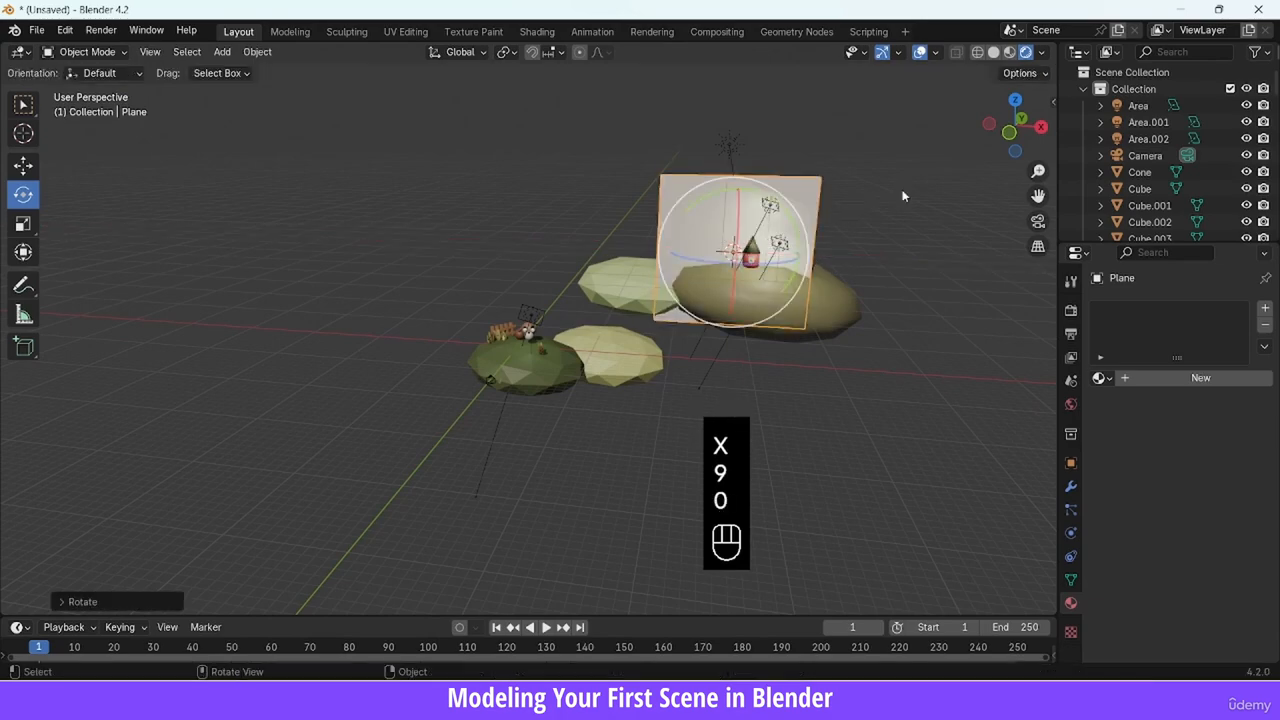
# Move the upright plane behind all the rocks and scale it up until it fills the camera frame
pyautogui.click(1037, 221)
pyautogui.press('s')
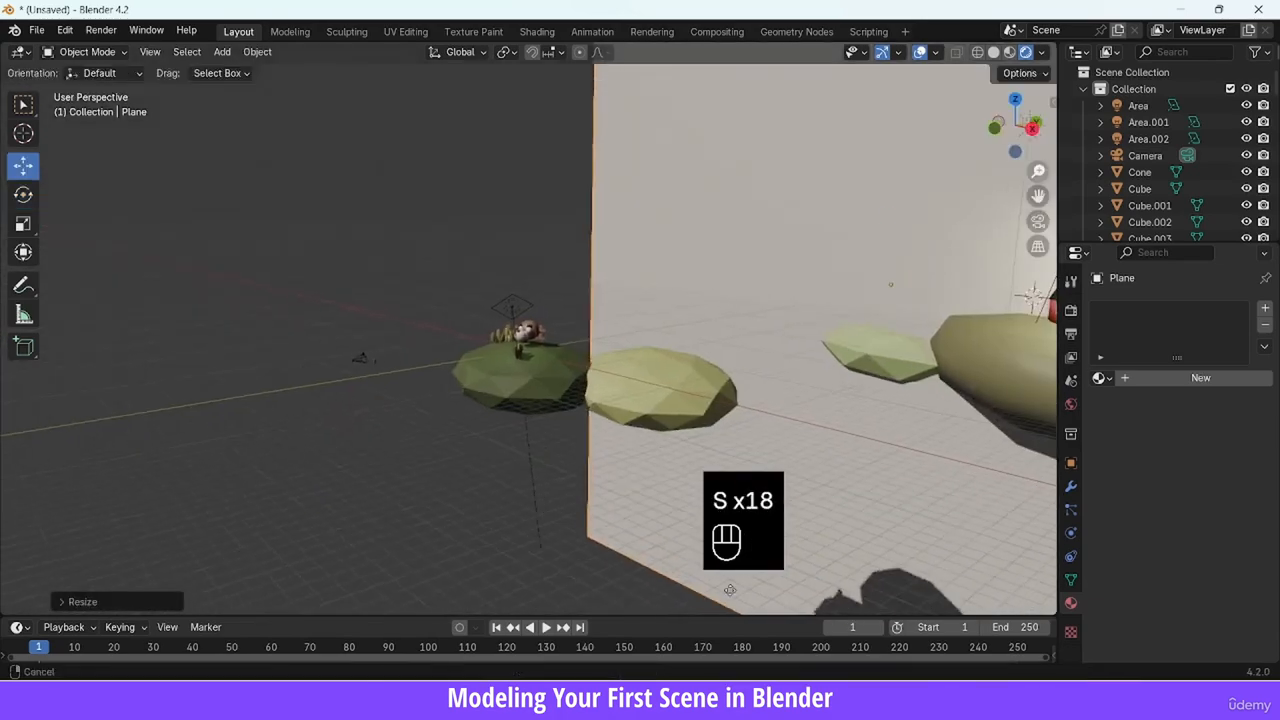
pyautogui.moveTo(1038, 171); pyautogui.dragTo(1034, 280)
pyautogui.moveTo(686, 307); pyautogui.dragTo(710, 292)
pyautogui.click(710, 292)
pyautogui.click(1037, 221)
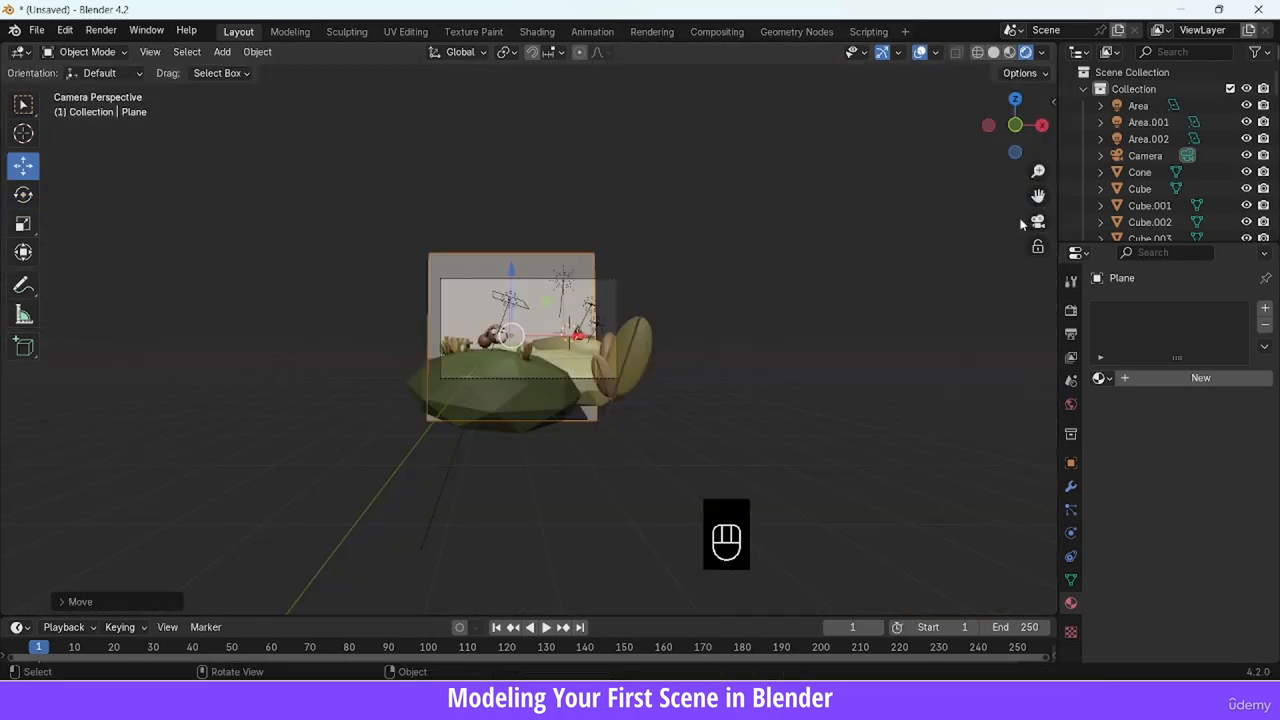
pyautogui.press('s')
pyautogui.click(966, 251)
# Give the backdrop plane a new material with a light grey base color
pyautogui.click(1200, 377)
pyautogui.click(1212, 481)
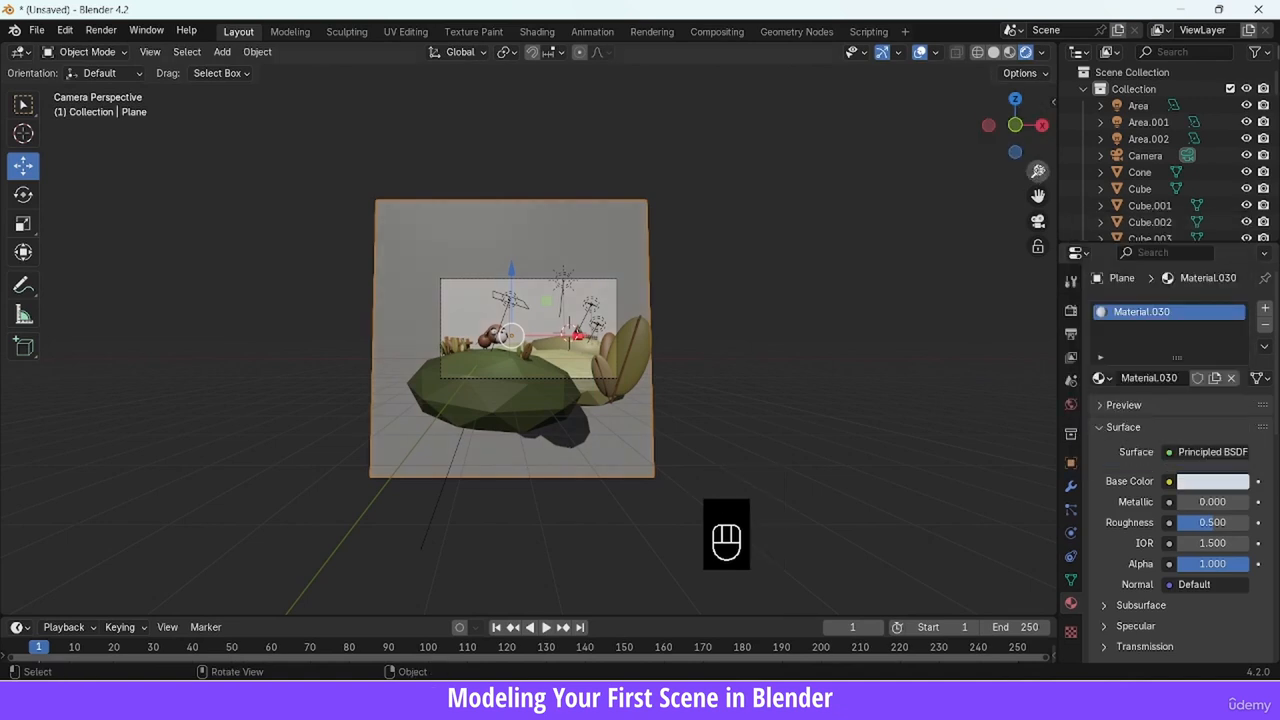
pyautogui.moveTo(1038, 171); pyautogui.dragTo(1040, 87)
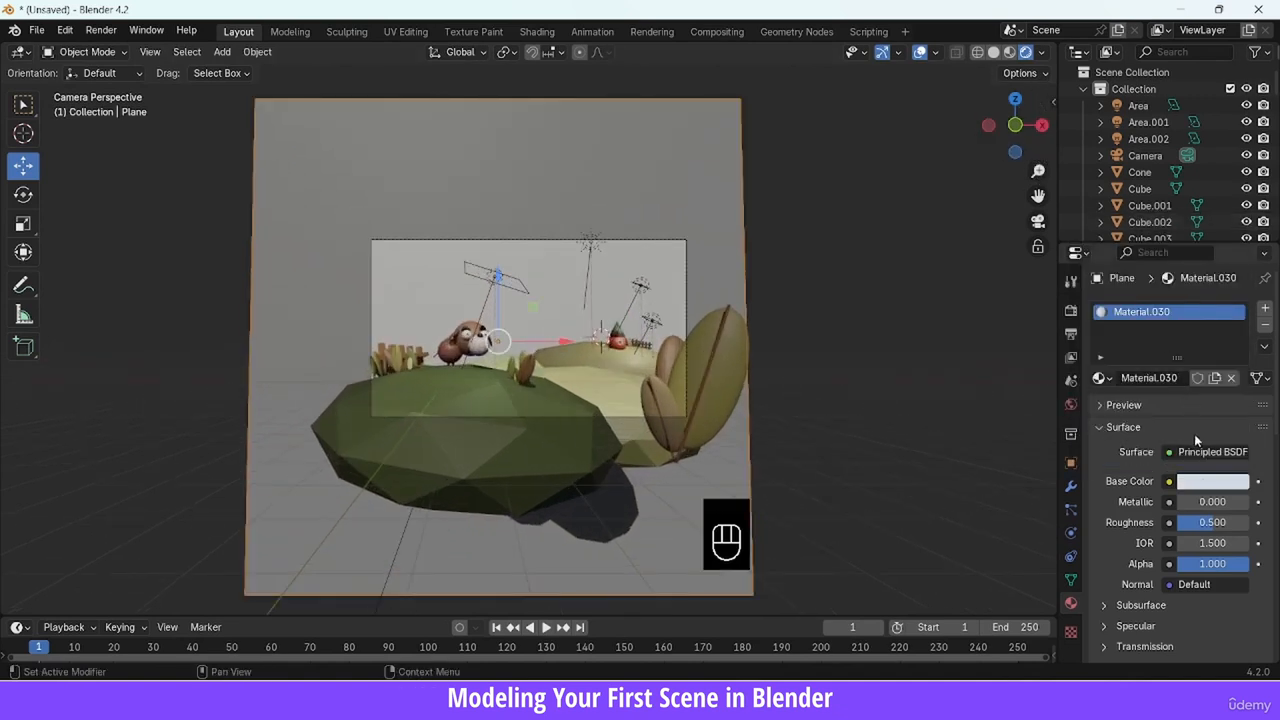
pyautogui.click(1200, 480)
pyautogui.moveTo(1178, 276); pyautogui.dragTo(1143, 258)
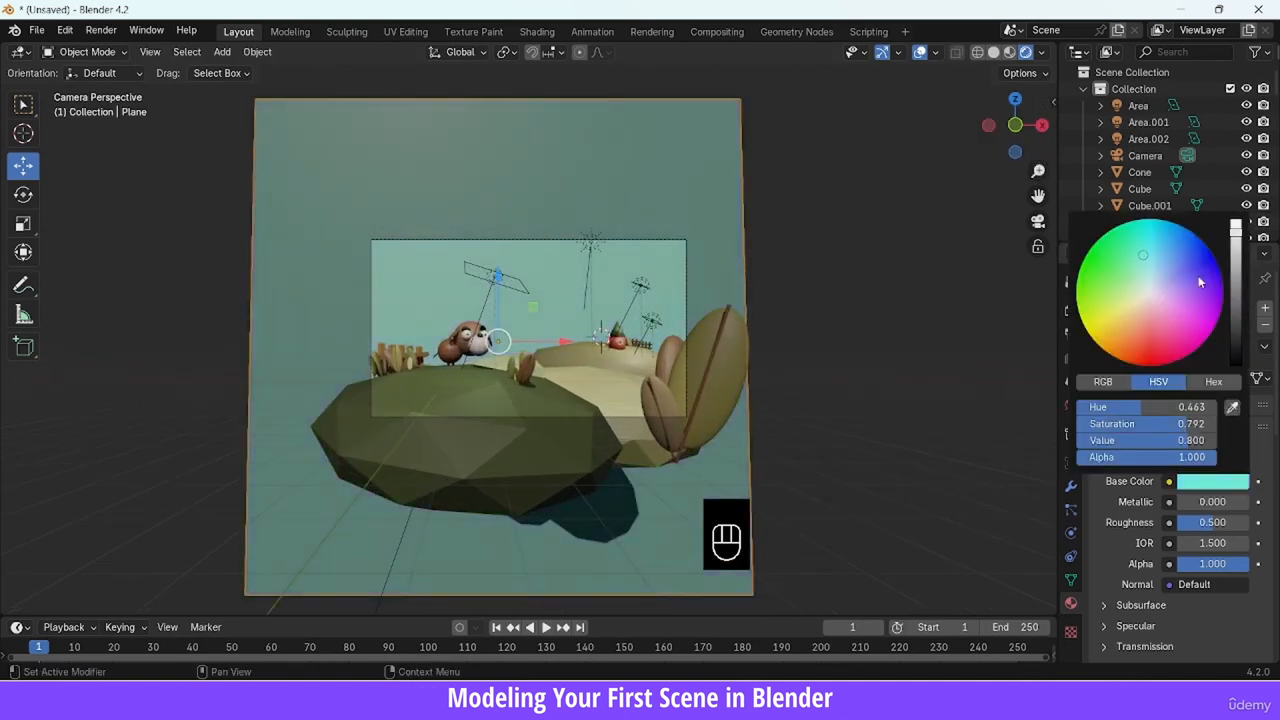
pyautogui.moveTo(1236, 277); pyautogui.dragTo(1236, 260)
pyautogui.moveTo(1182, 288); pyautogui.dragTo(1151, 287)
pyautogui.moveTo(1038, 171); pyautogui.dragTo(1034, 150)
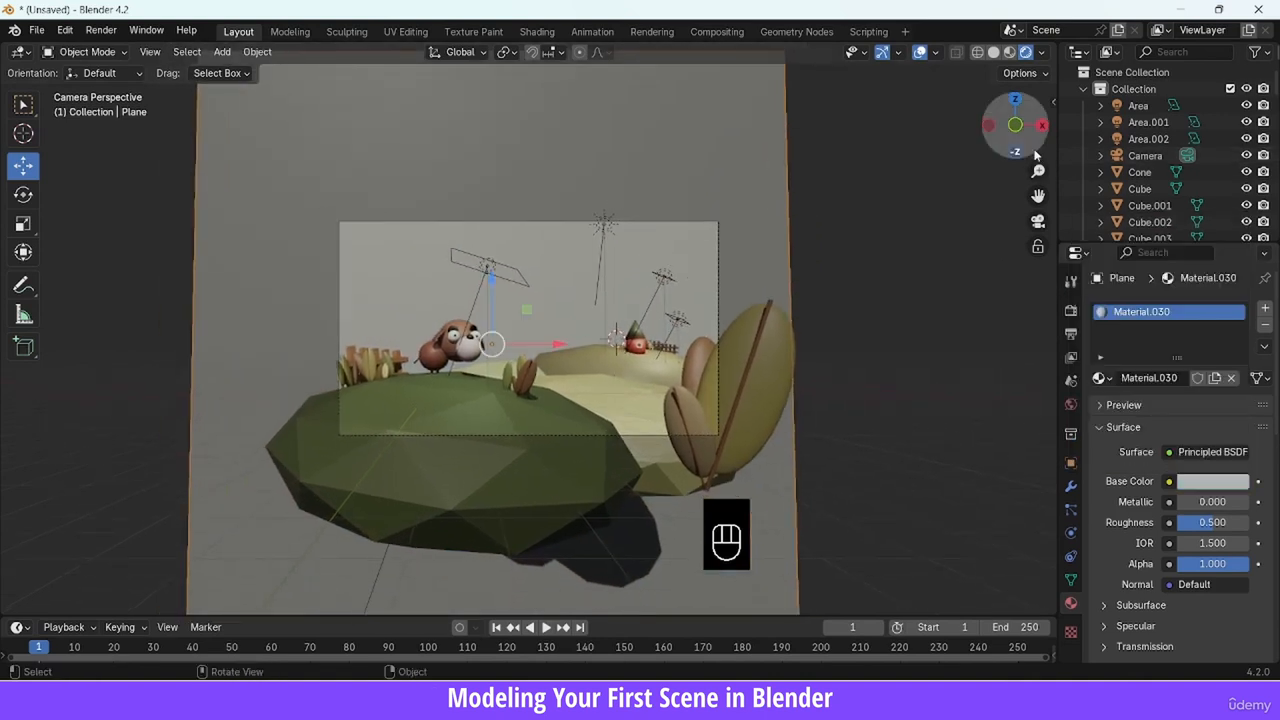
# Set the camera's depth of field to focus on the dog's muzzle and enter a focus distance of 0.003 m
pyautogui.click(664, 224)
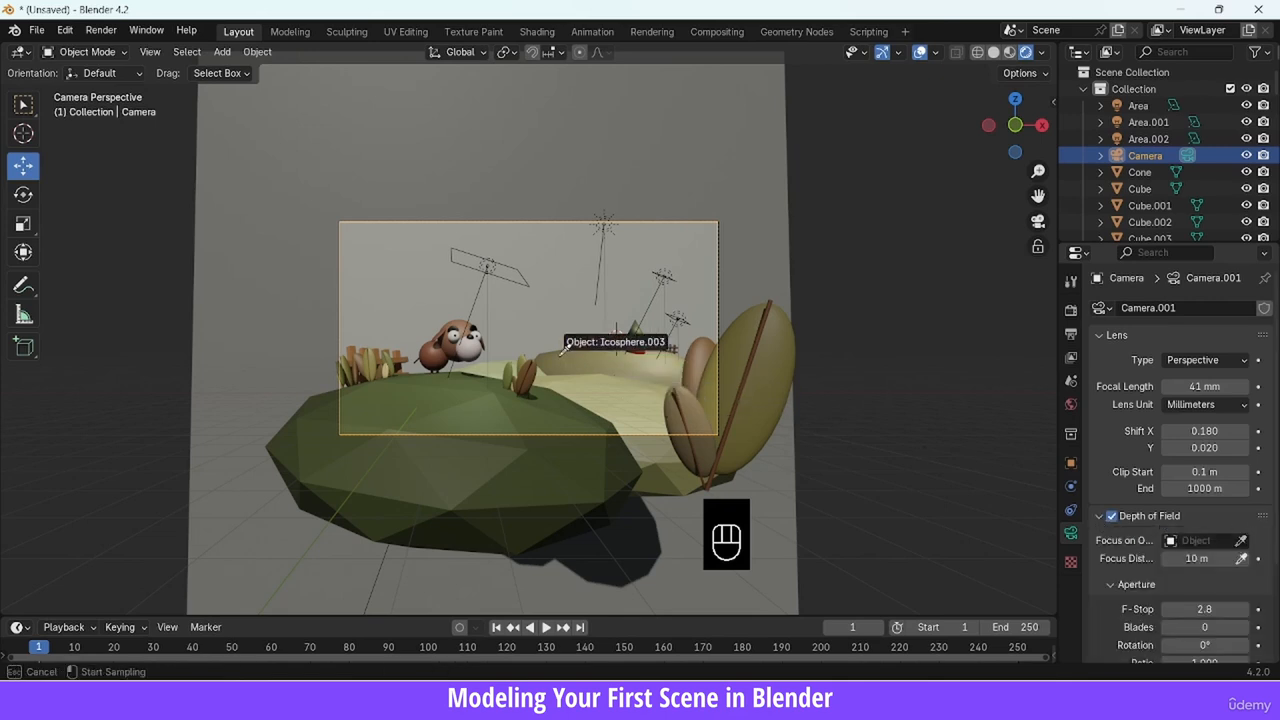
pyautogui.click(474, 343)
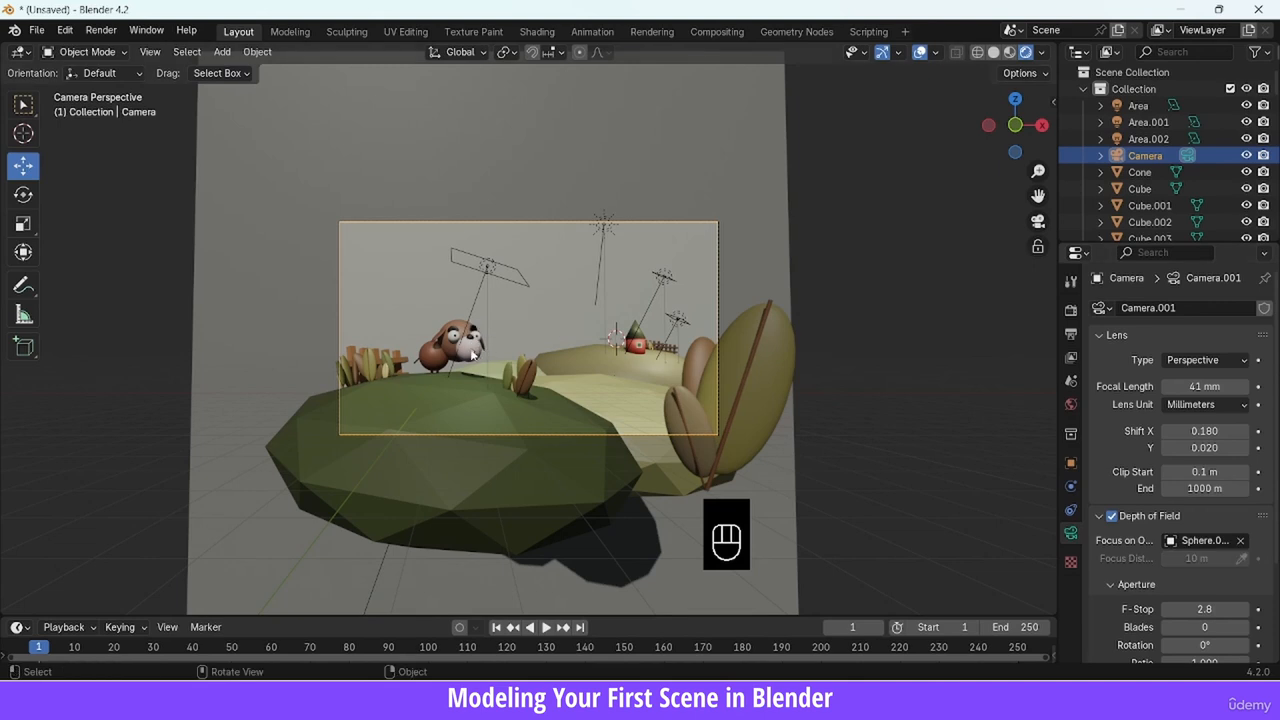
pyautogui.click(1201, 559)
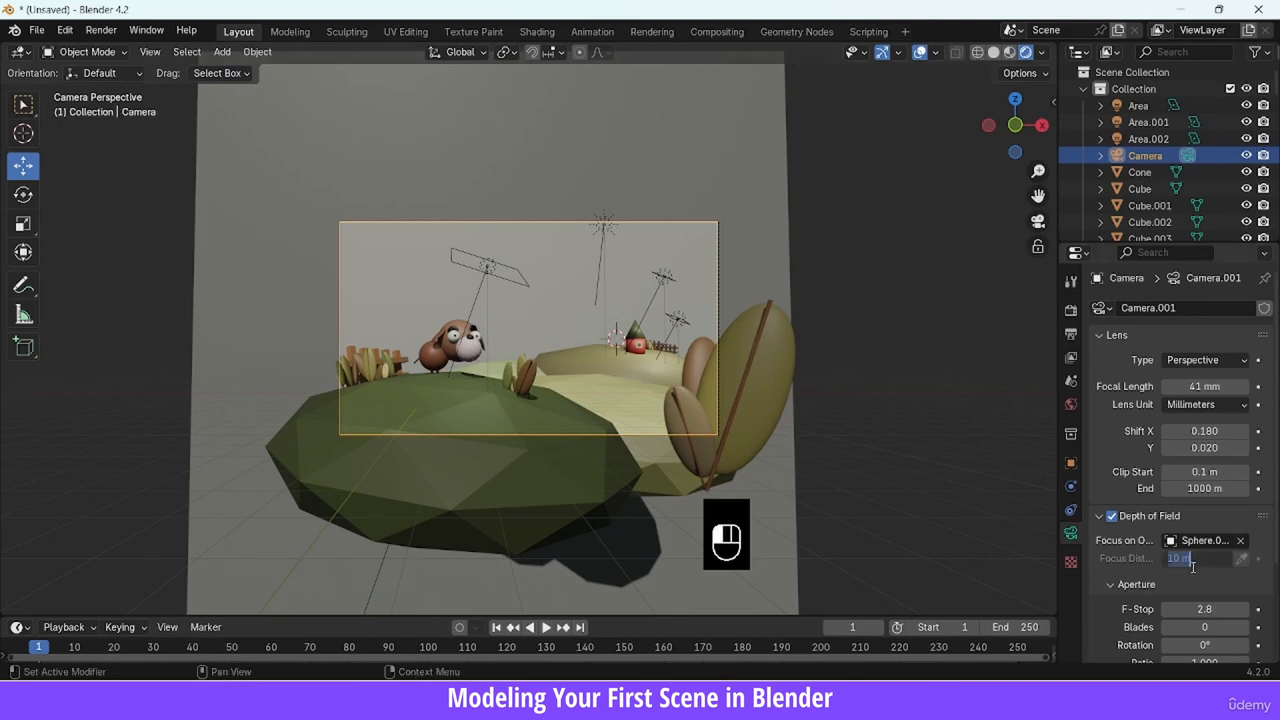
pyautogui.write('003')
pyautogui.press('Return')
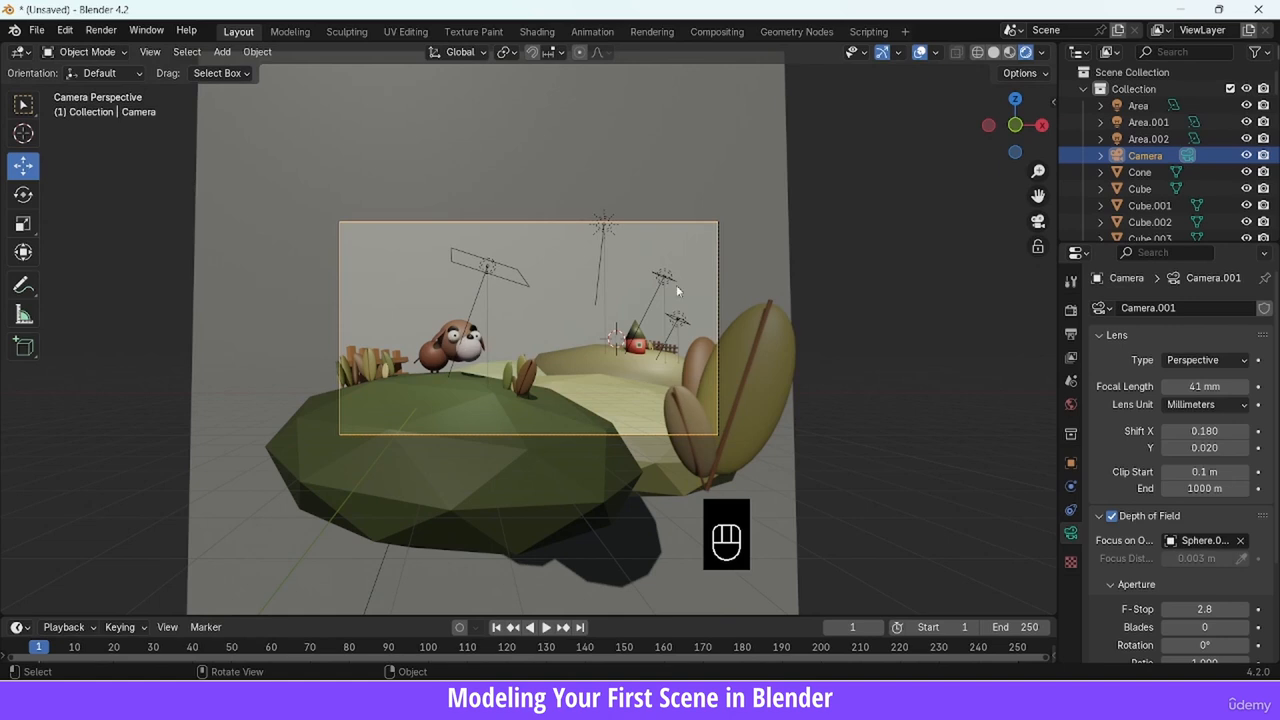
# Hide the viewport overlays to check the clean camera view, and show them again
pyautogui.scroll(-2, 676, 285)
pyautogui.click(920, 53)
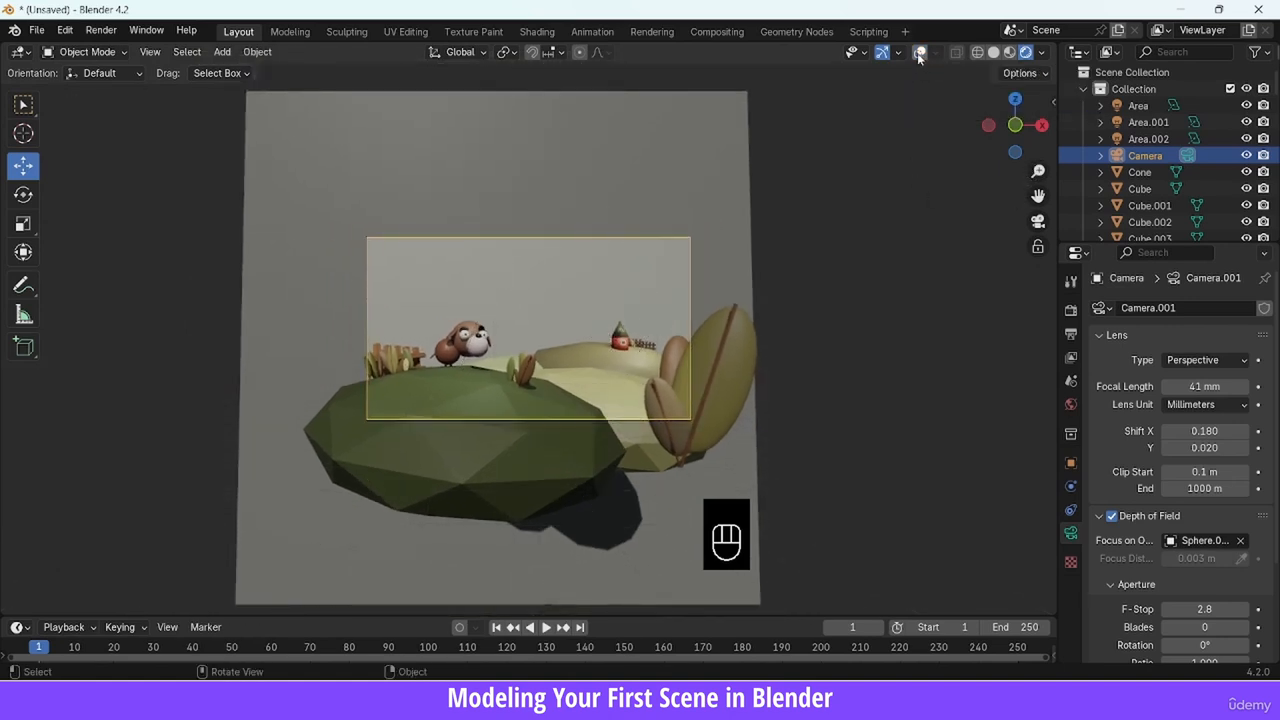
pyautogui.click(920, 53)
# Rotate the camera by about 5° to tilt the framing of the scene
pyautogui.press('r')
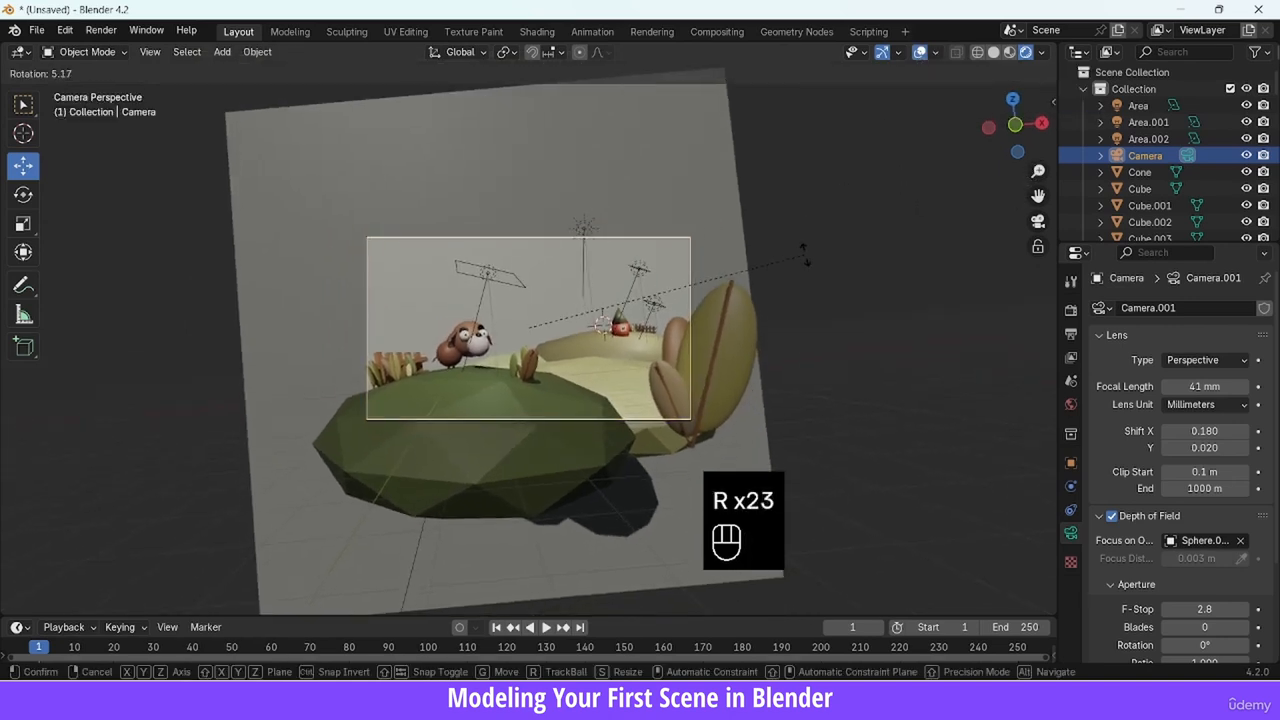
pyautogui.click(799, 253)
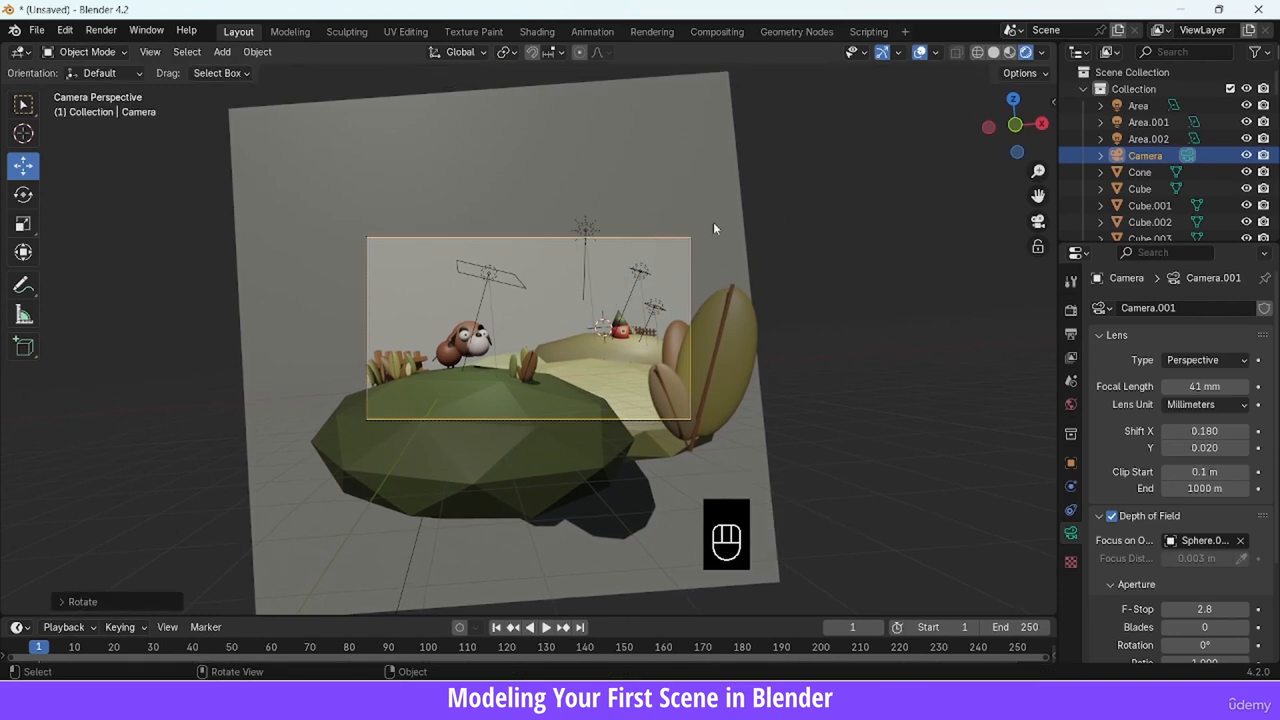
pyautogui.press('r')
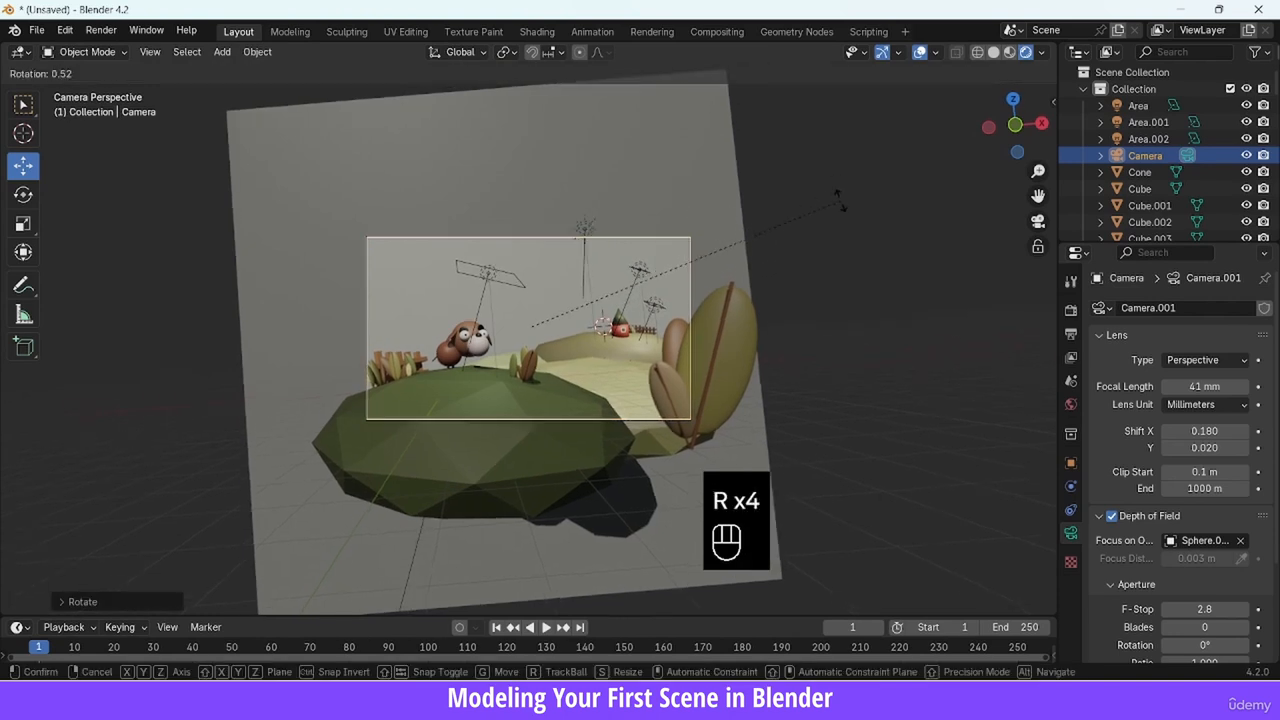
pyautogui.click(838, 198)
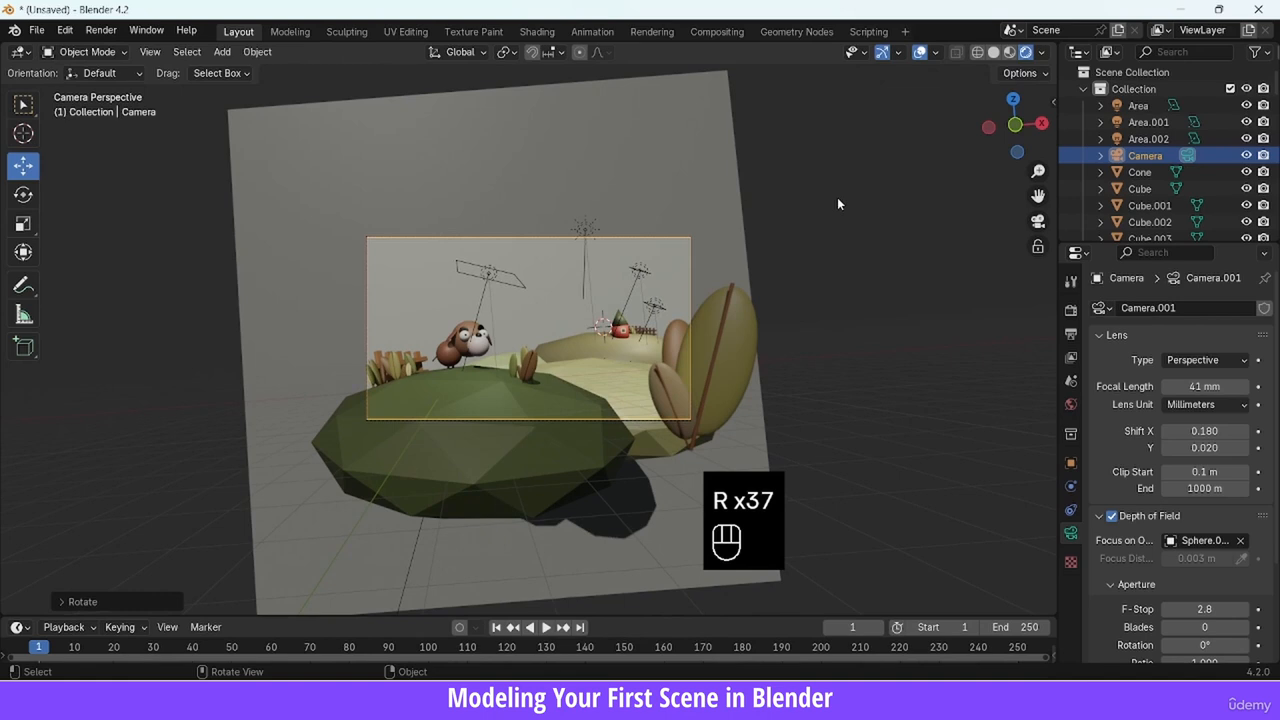
# Hide the viewport overlays and set the EEVEE viewport sampling to 250 samples
pyautogui.click(920, 53)
pyautogui.moveTo(1038, 171)
pyautogui.mouseDown()
pyautogui.moveTo(1038, 190)
pyautogui.moveTo(1038, 163)
pyautogui.mouseUp()
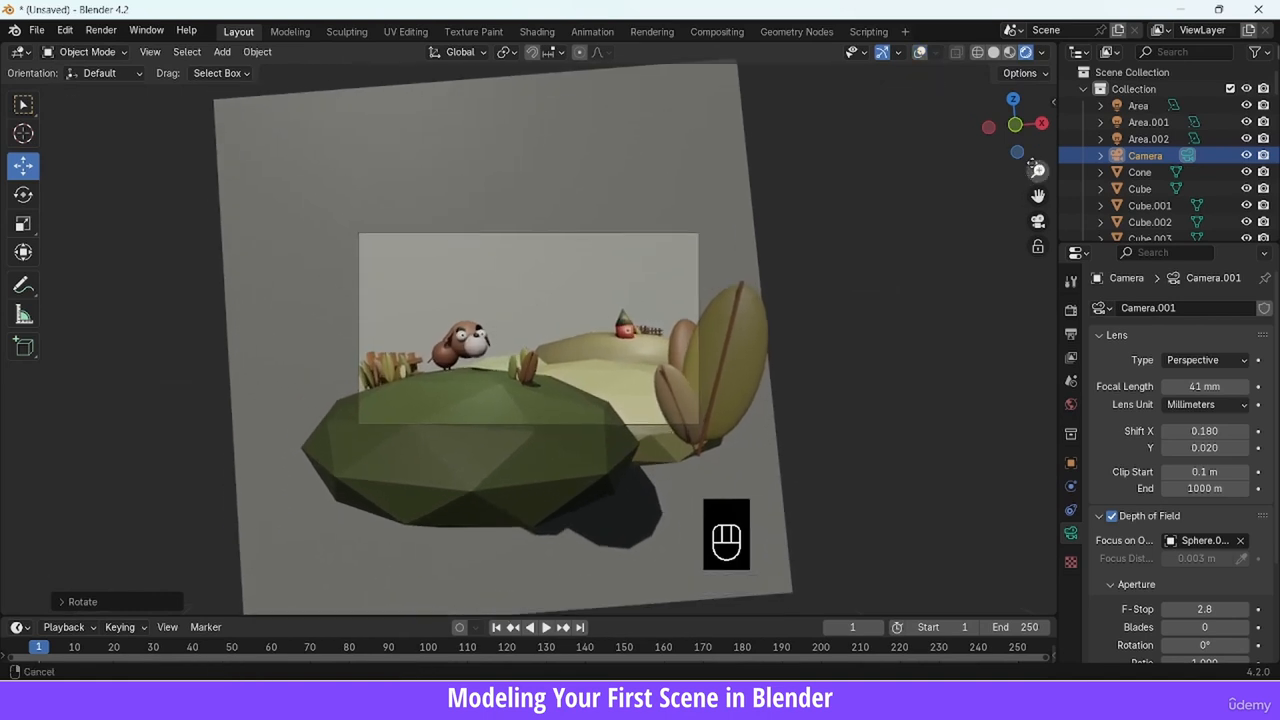
pyautogui.click(1071, 311)
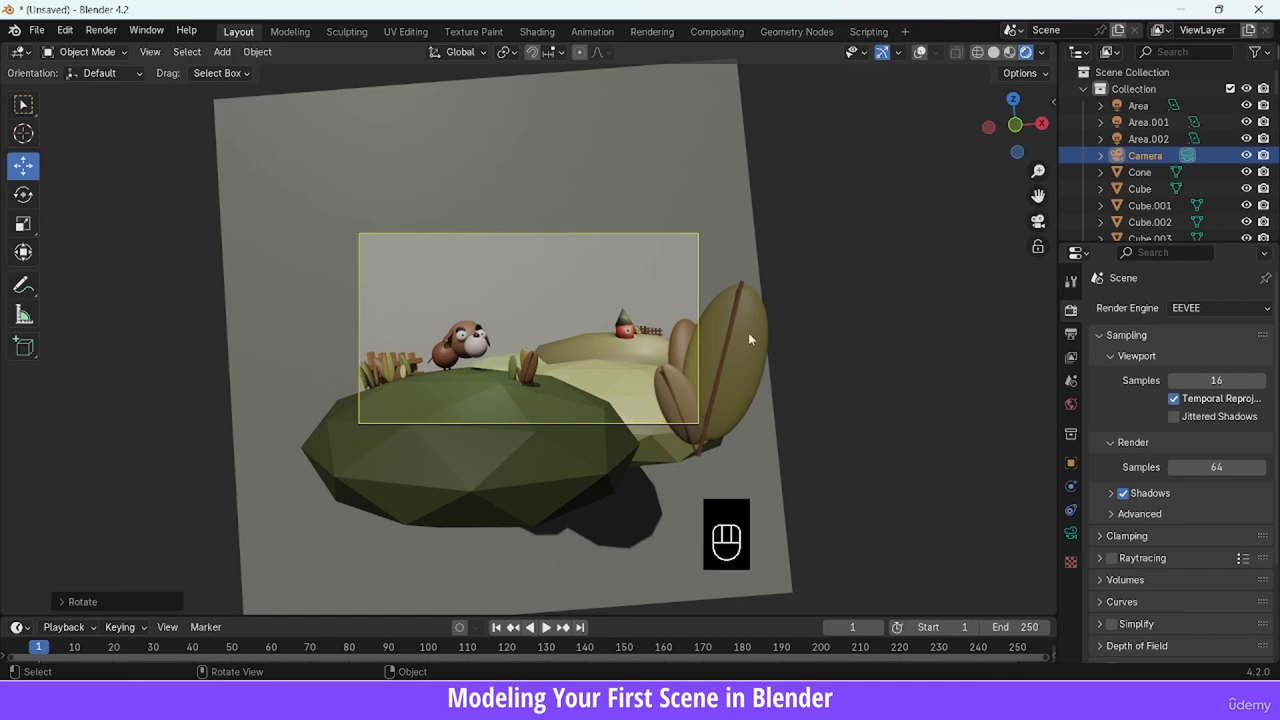
pyautogui.scroll(-1, 1273, 390)
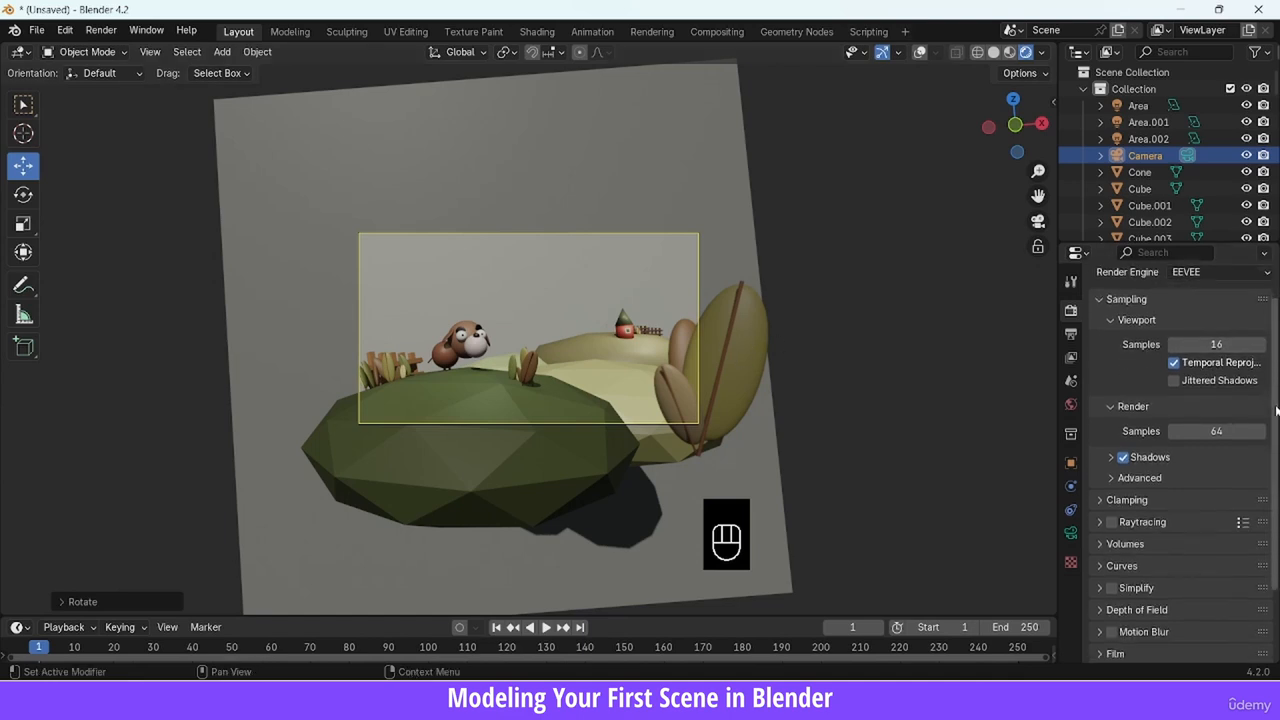
pyautogui.click(1228, 366)
pyautogui.write('250')
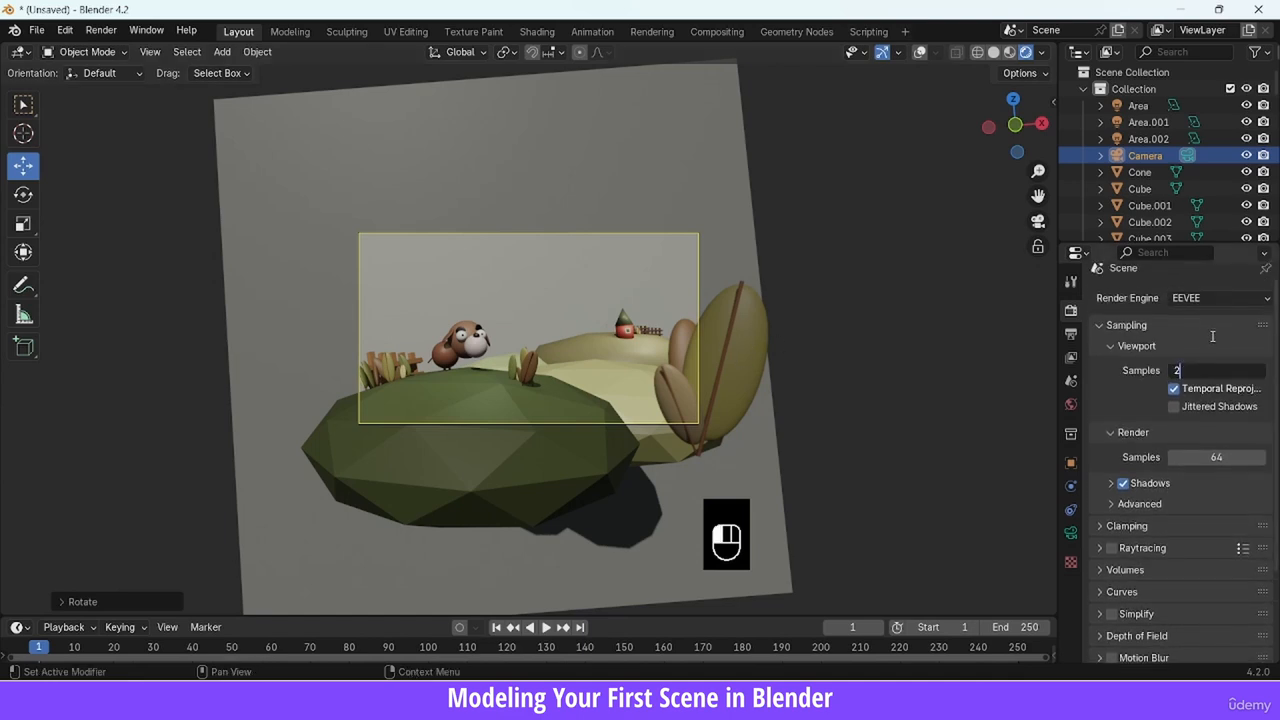
pyautogui.press('Return')
# Set the PNG render output to RGB color with a color depth of 16
pyautogui.scroll(-1, 1274, 368)
pyautogui.scroll(-3, 1274, 370)
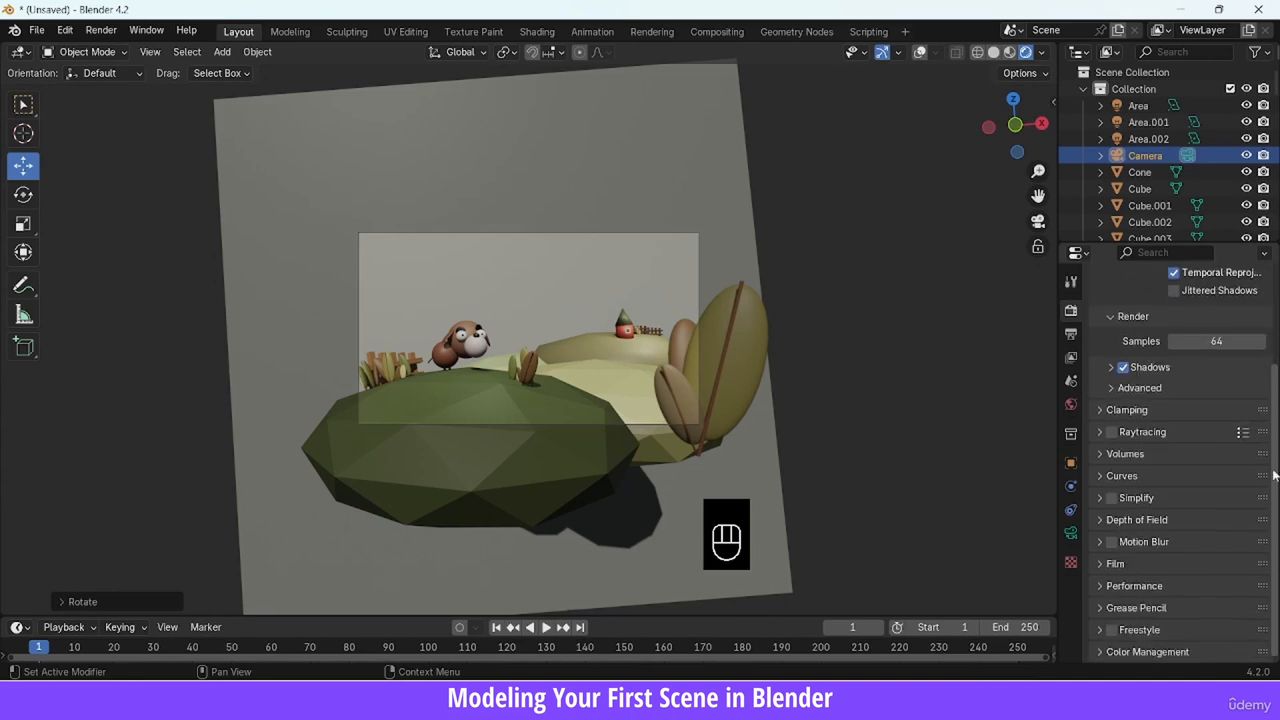
pyautogui.hotkey('ctrl', 'Tab')
pyautogui.scroll(-5, 1268, 342)
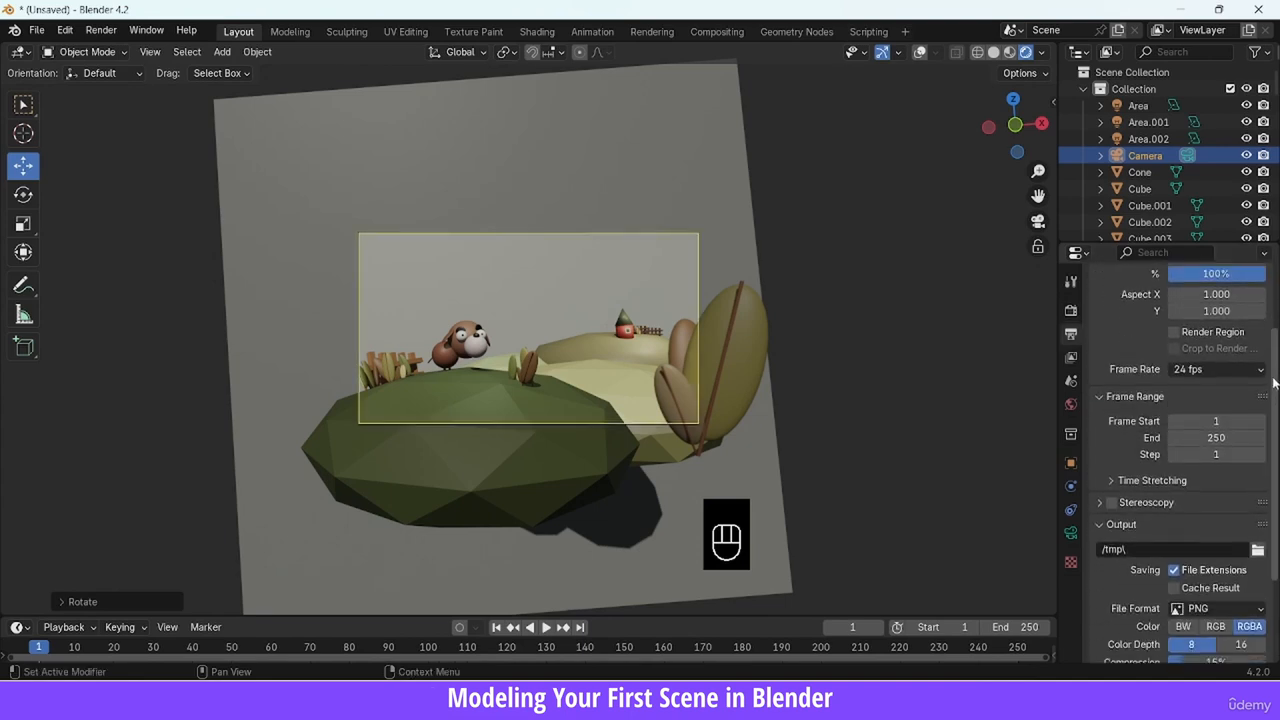
pyautogui.click(1217, 508)
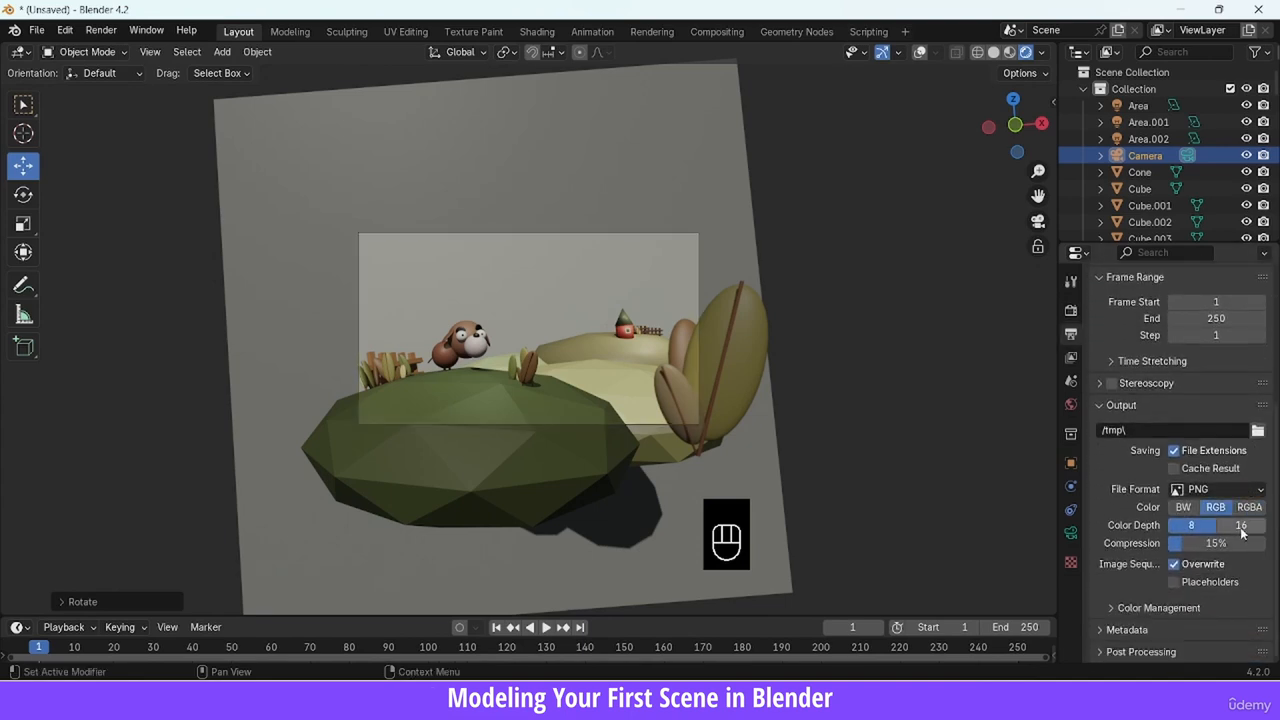
pyautogui.click(1242, 527)
pyautogui.click(1150, 608)
pyautogui.scroll(-4, 1145, 500)
pyautogui.click(1136, 466)
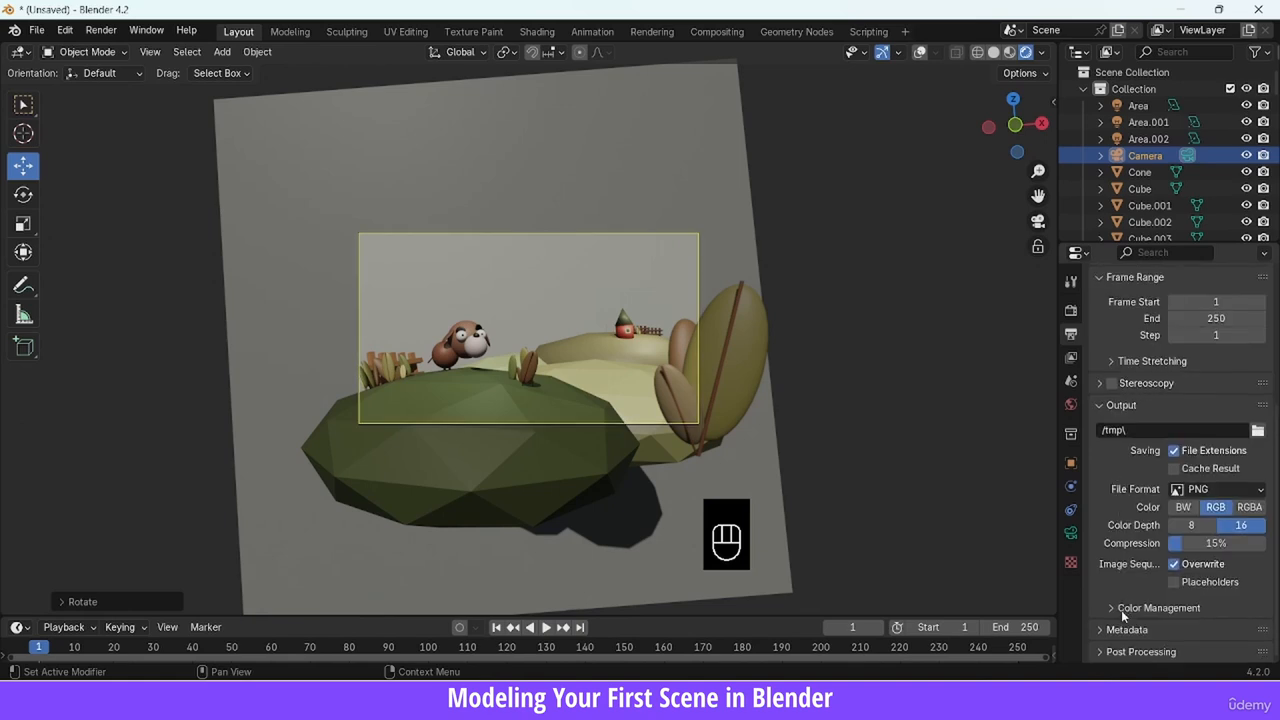
# Render the scene from the camera as a still image and view the whole result
pyautogui.click(101, 30)
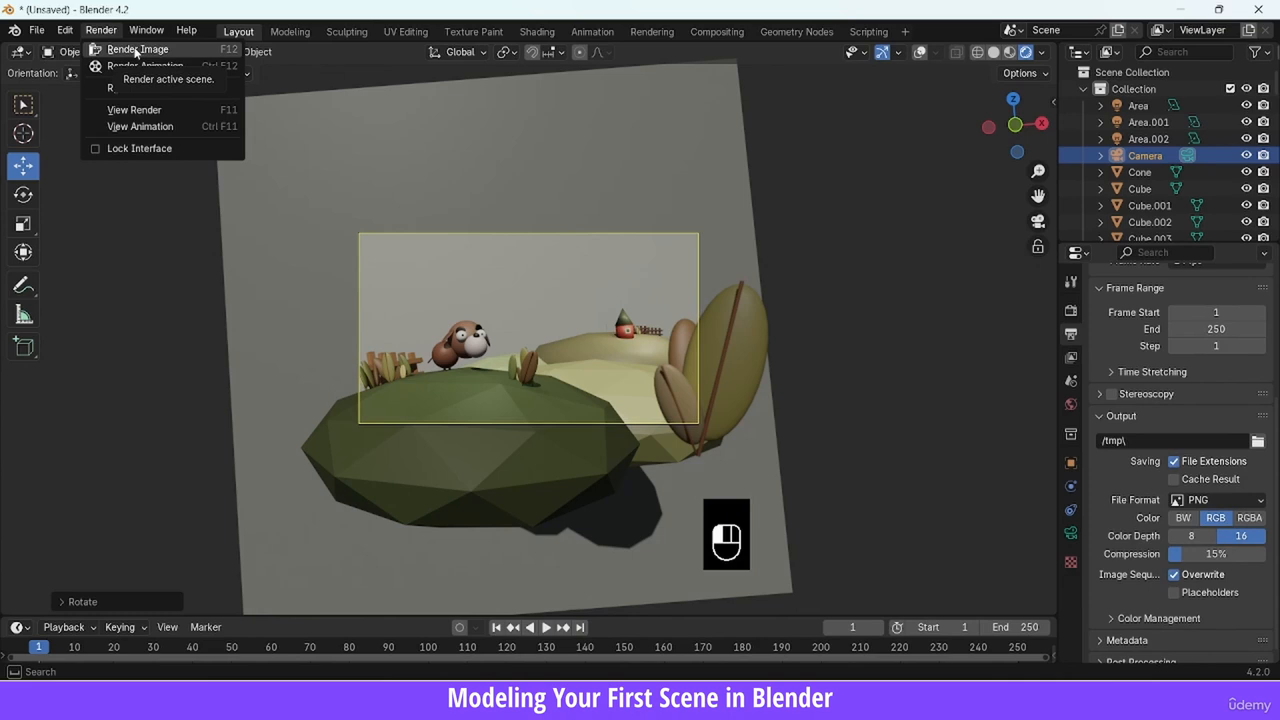
pyautogui.click(136, 50)
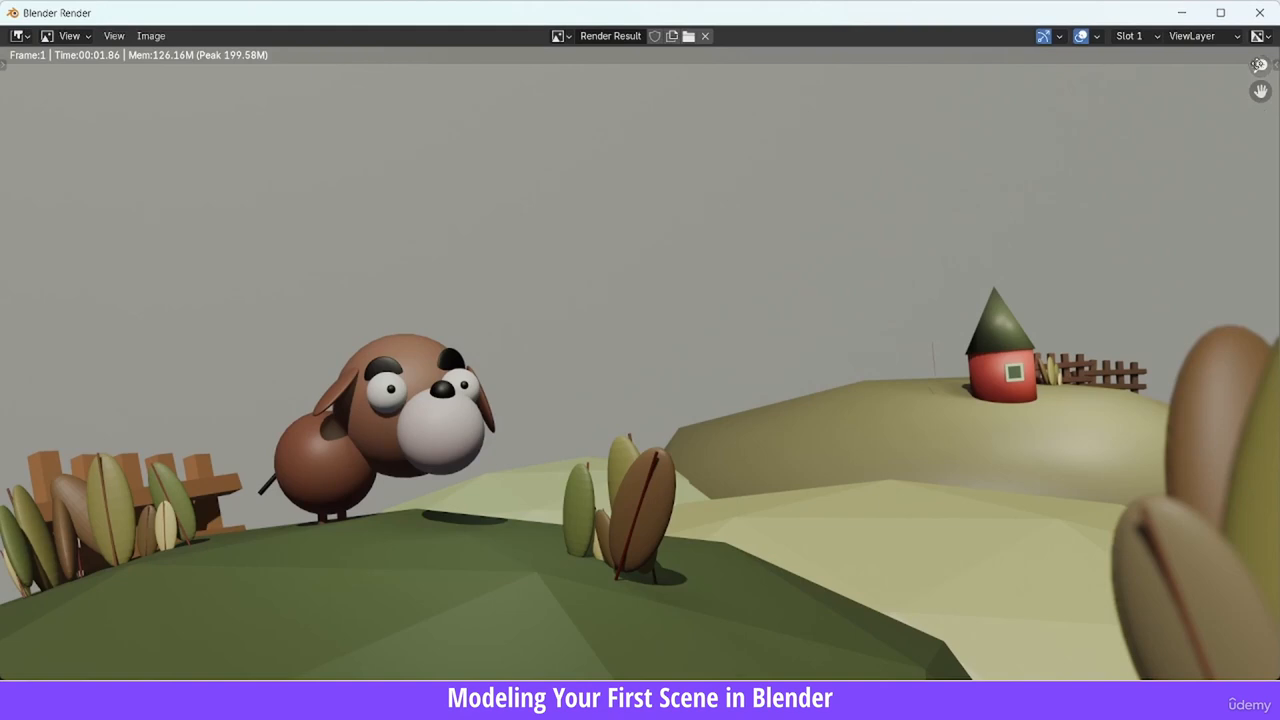
pyautogui.moveTo(1260, 66); pyautogui.dragTo(1196, 190)
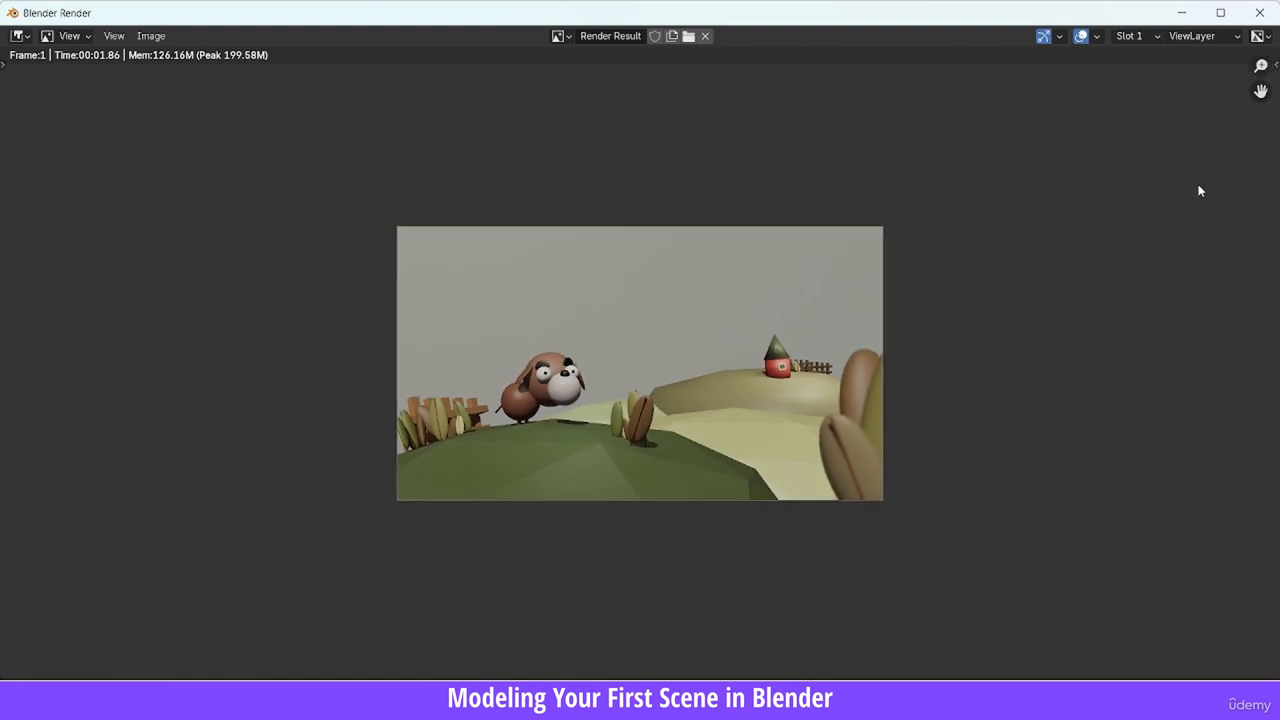